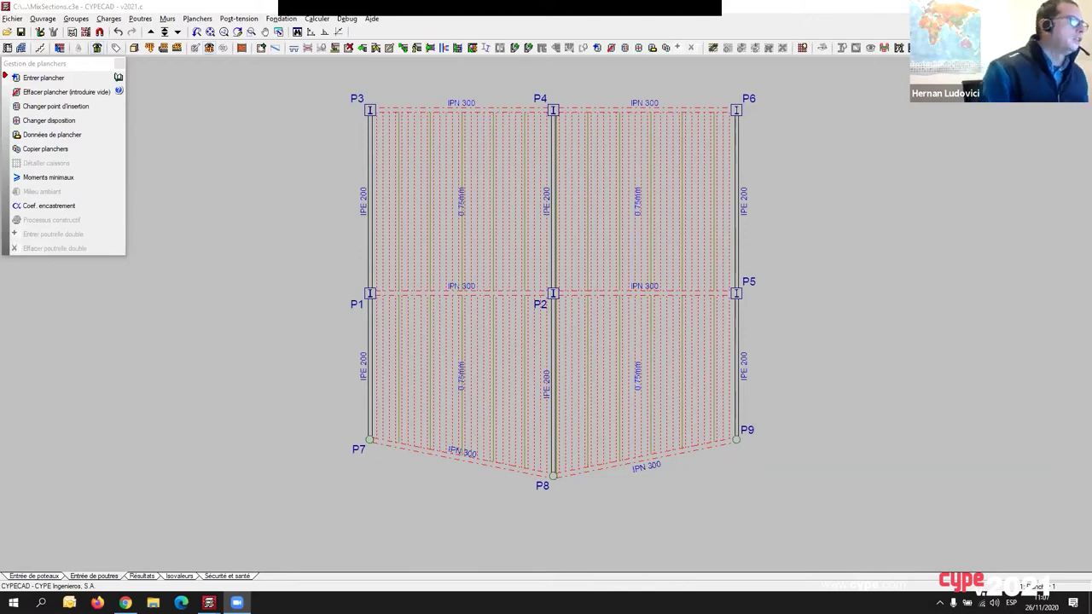
Inspect the mixed-section columns in the building's 3D view from several angles and close the view.
{"action": "left_click", "coordinate": [134, 48]}
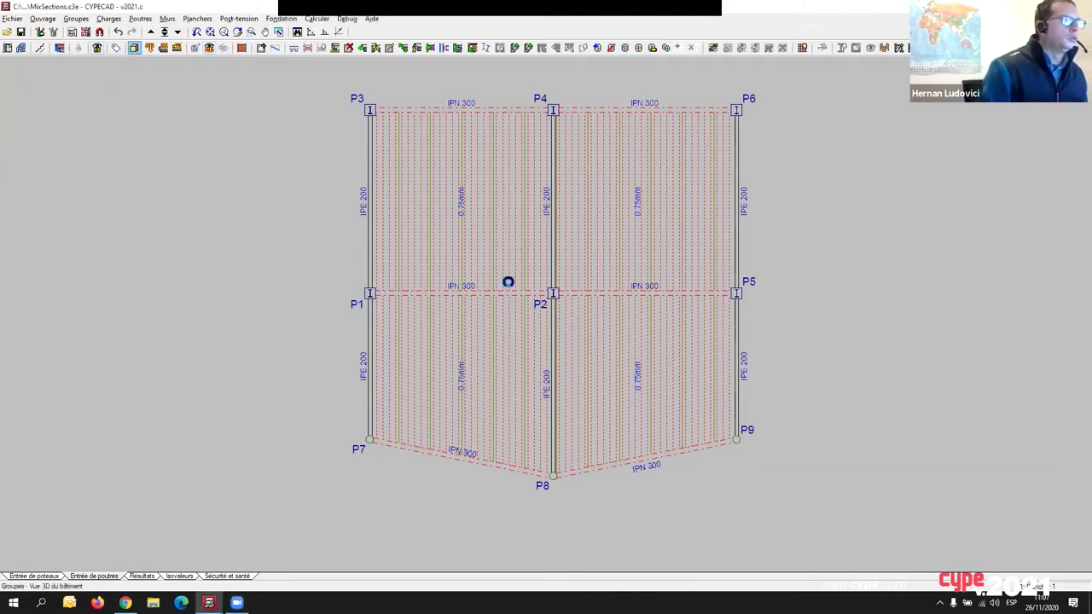
{"action": "left_click", "coordinate": [642, 201]}
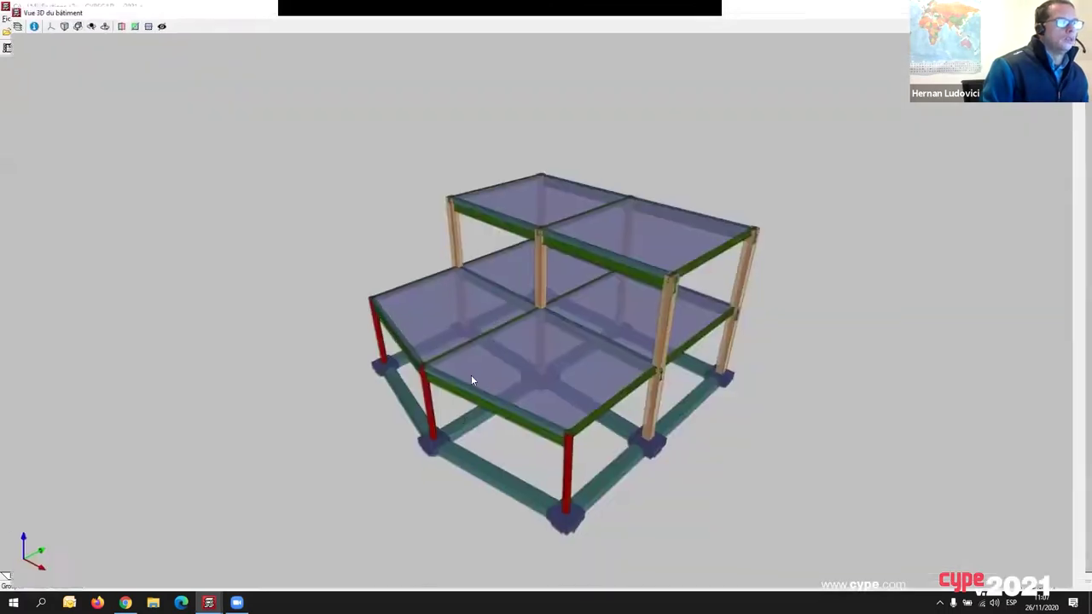
{"action": "middle_click_drag", "start_coordinate": [462, 449], "coordinate": [501, 408]}
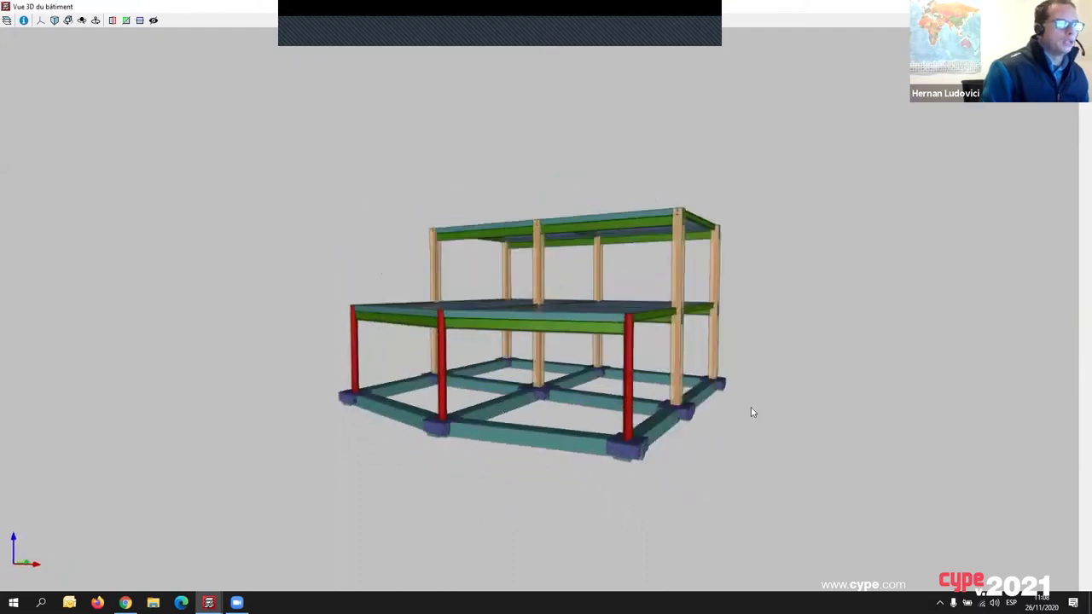
{"action": "middle_click_drag", "start_coordinate": [753, 409], "coordinate": [595, 397]}
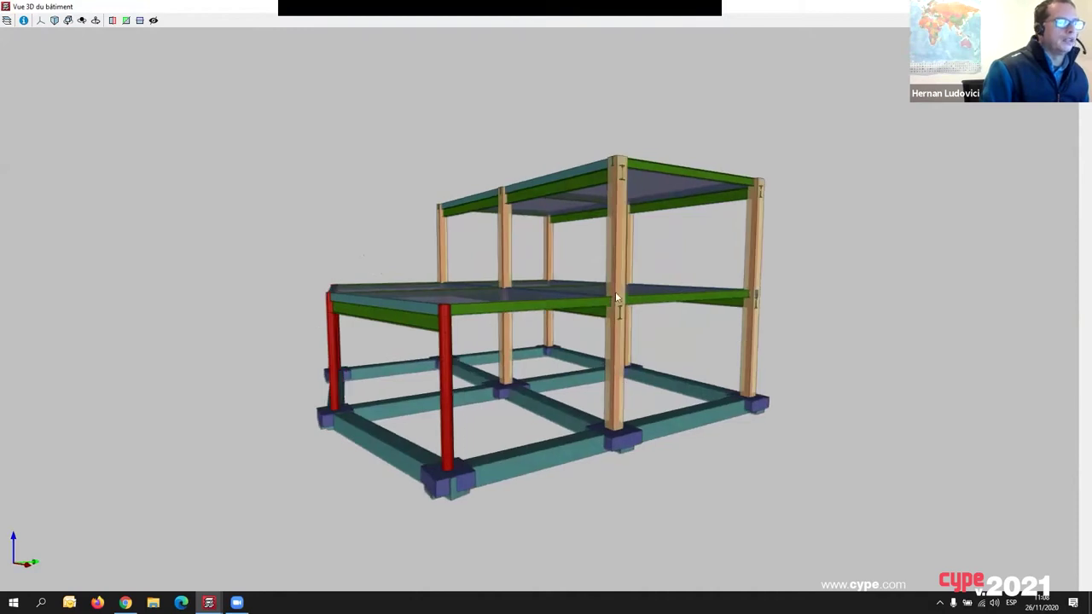
{"action": "scroll", "coordinate": [626, 354], "scroll_direction": "up", "scroll_amount": 3}
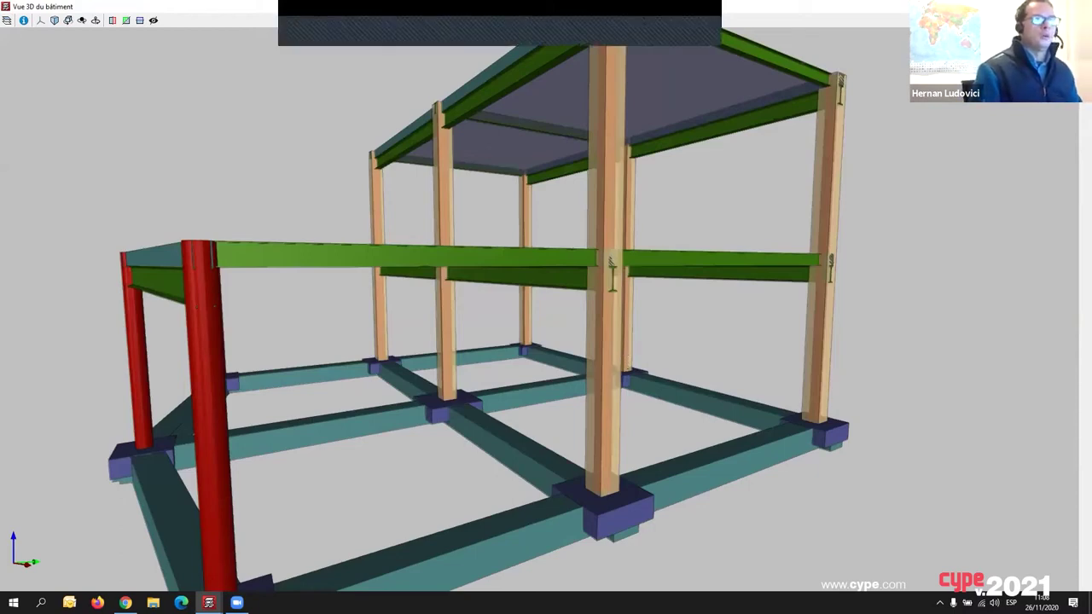
{"action": "key", "text": "Escape"}
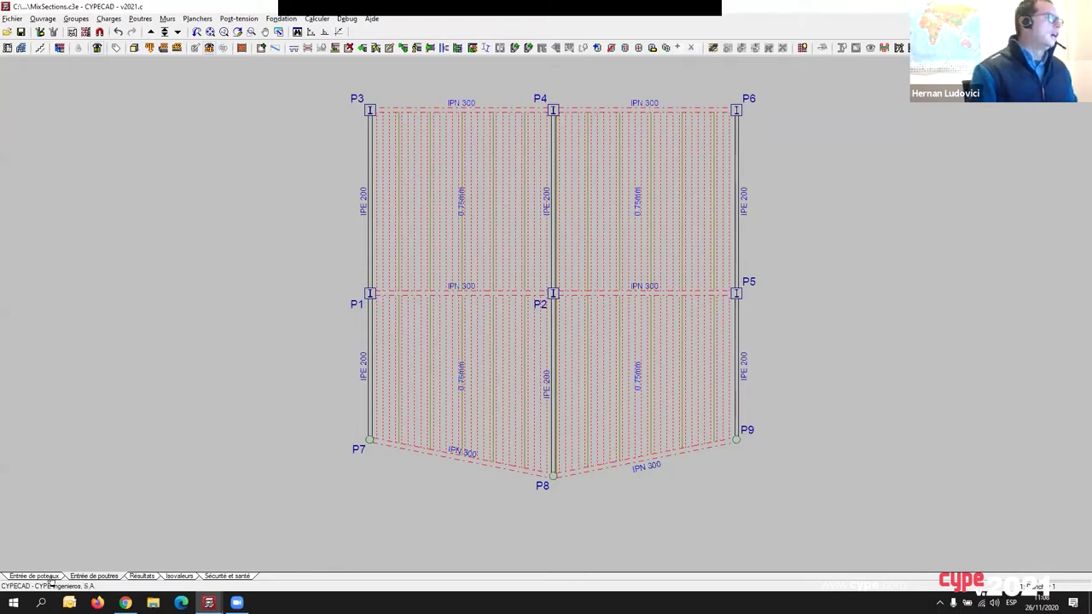
In column entry, open column P3 for editing and bring up the section type settings of its Plancher 1 segment.
{"action": "left_click", "coordinate": [51, 579]}
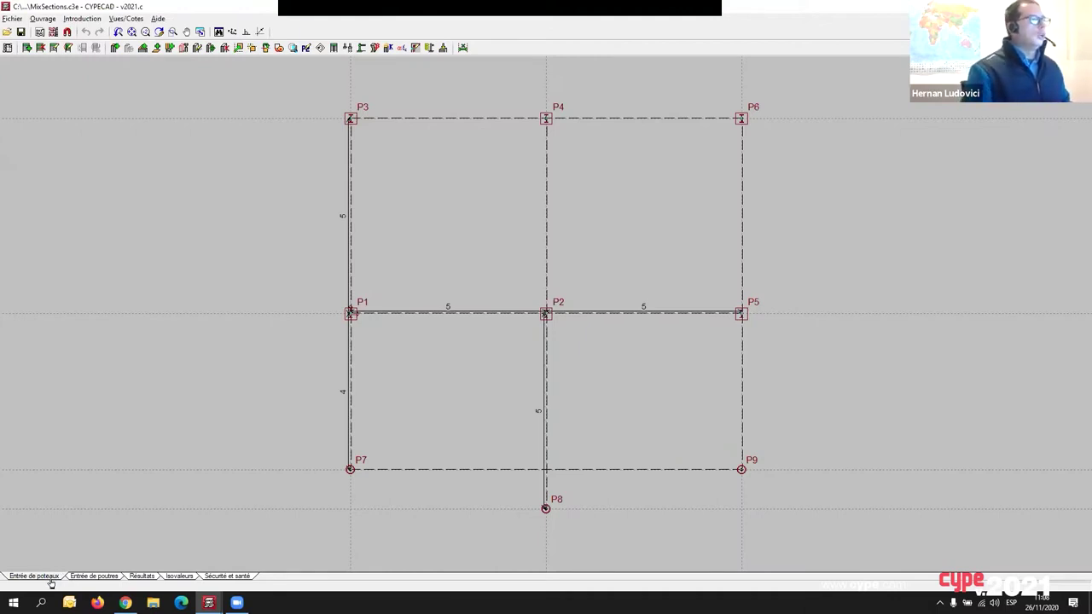
{"action": "left_click", "coordinate": [89, 21]}
{"action": "left_click", "coordinate": [102, 44]}
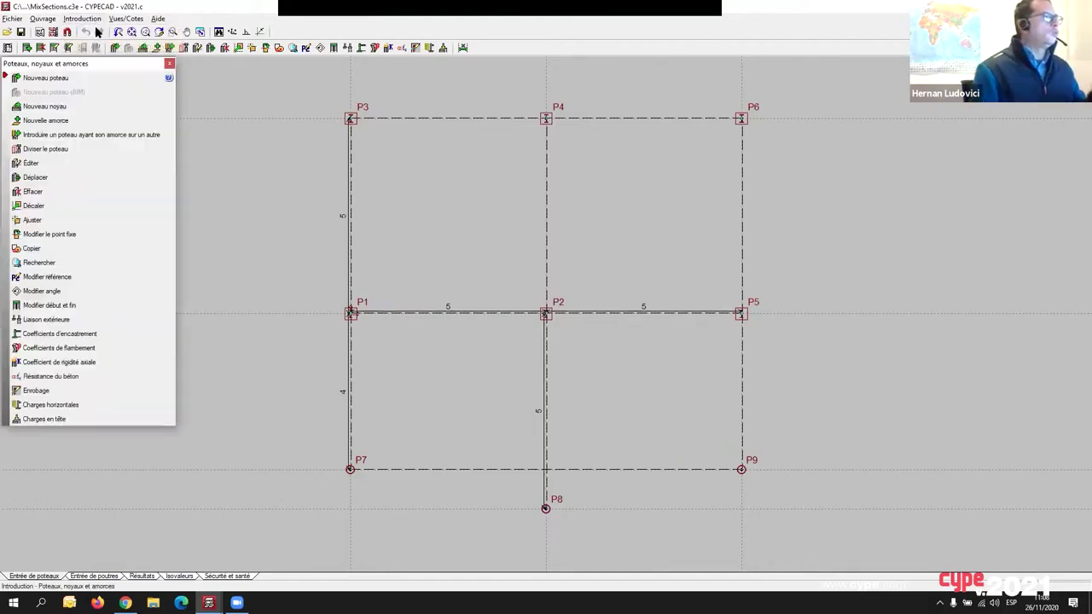
{"action": "left_click", "coordinate": [28, 163]}
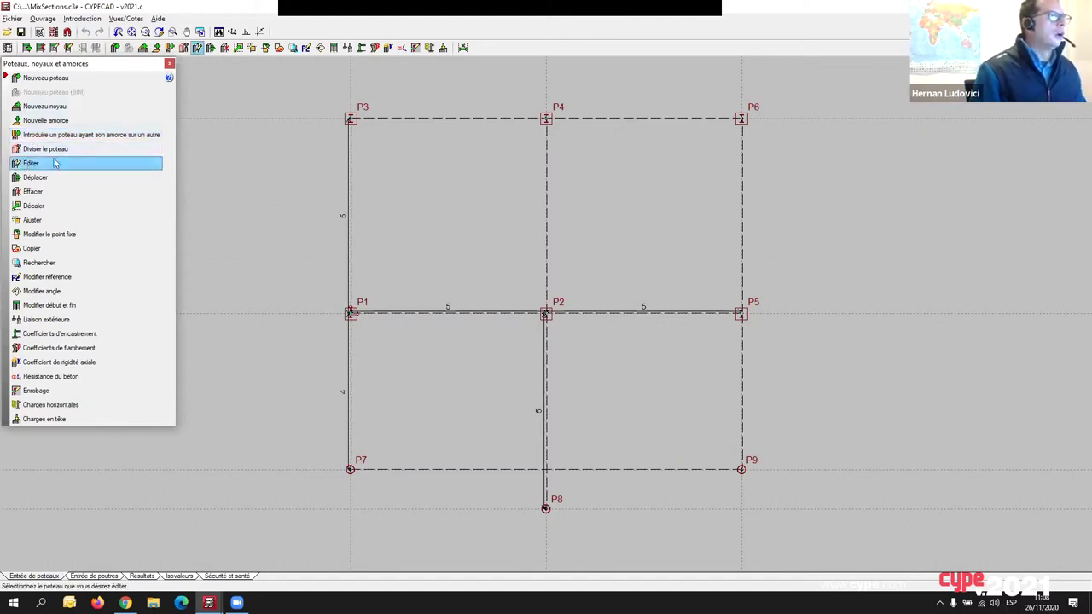
{"action": "left_click", "coordinate": [345, 122]}
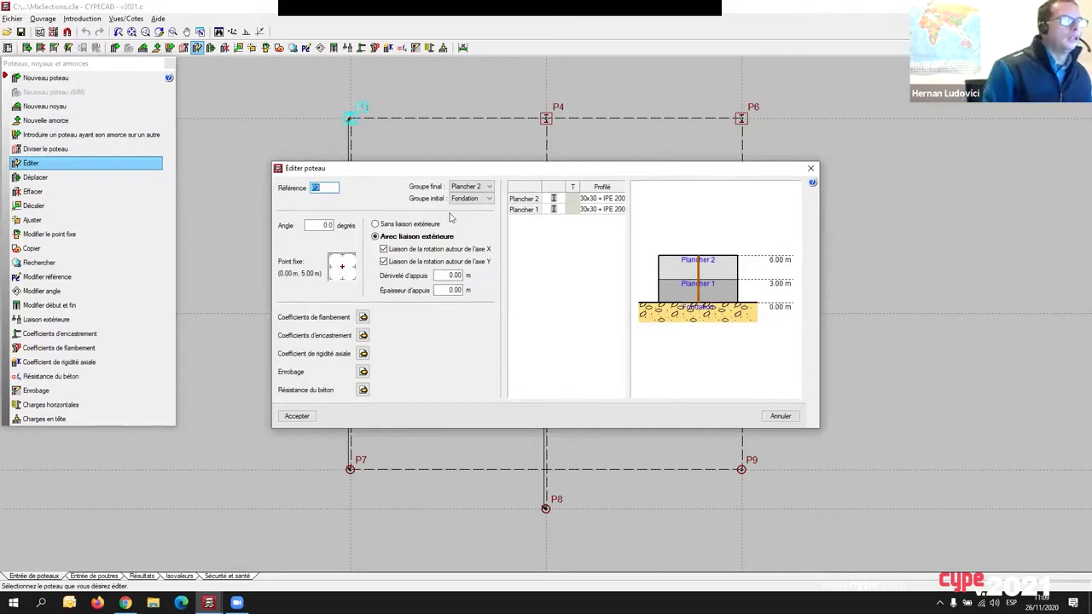
{"action": "left_click", "coordinate": [530, 216]}
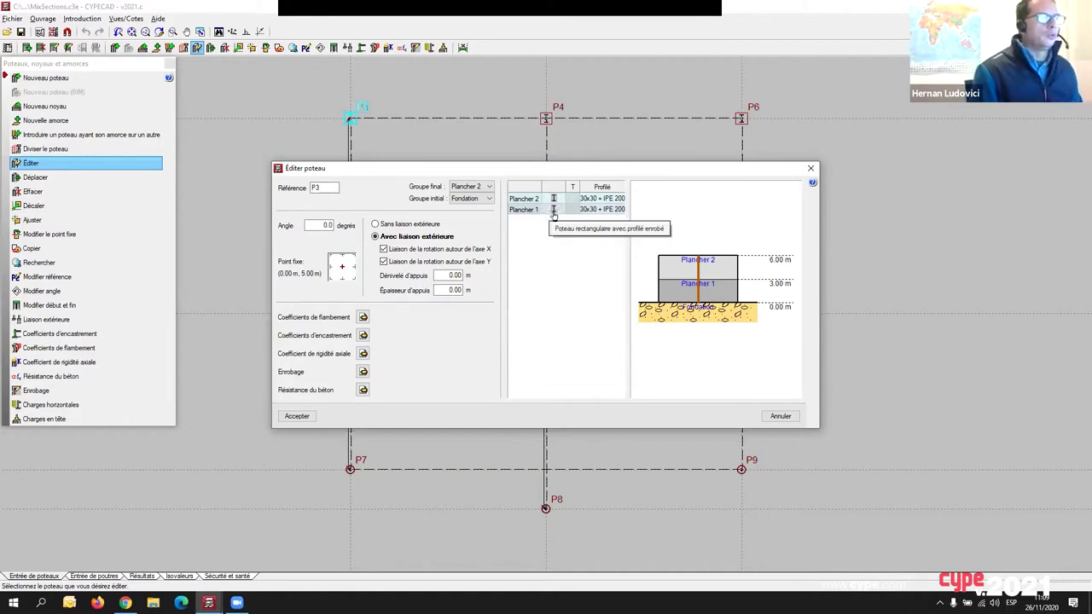
{"action": "left_click", "coordinate": [552, 210]}
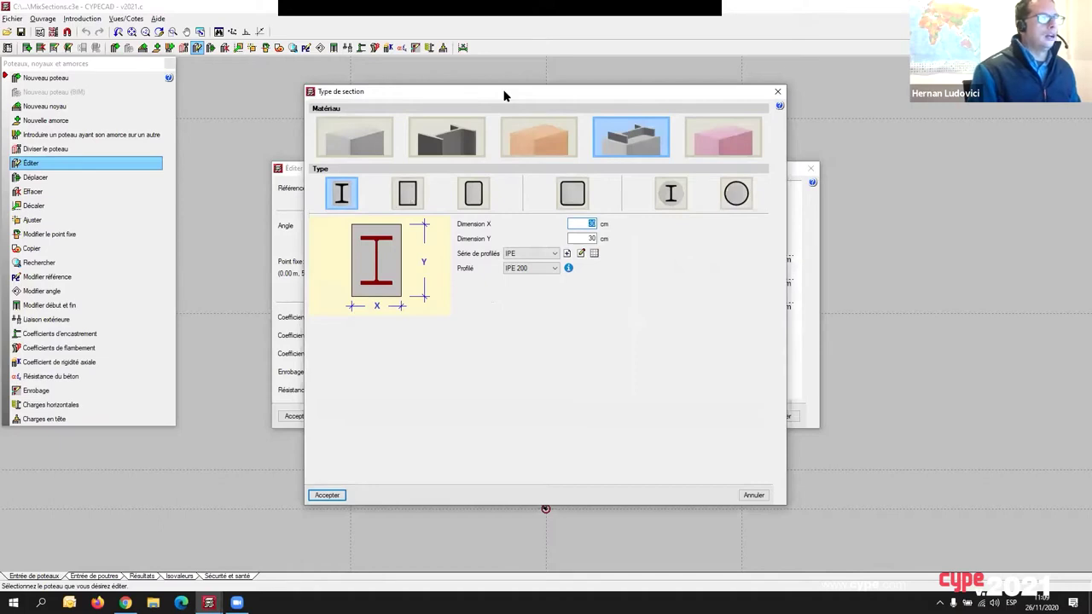
{"action": "left_click_drag", "start_coordinate": [478, 93], "coordinate": [474, 93]}
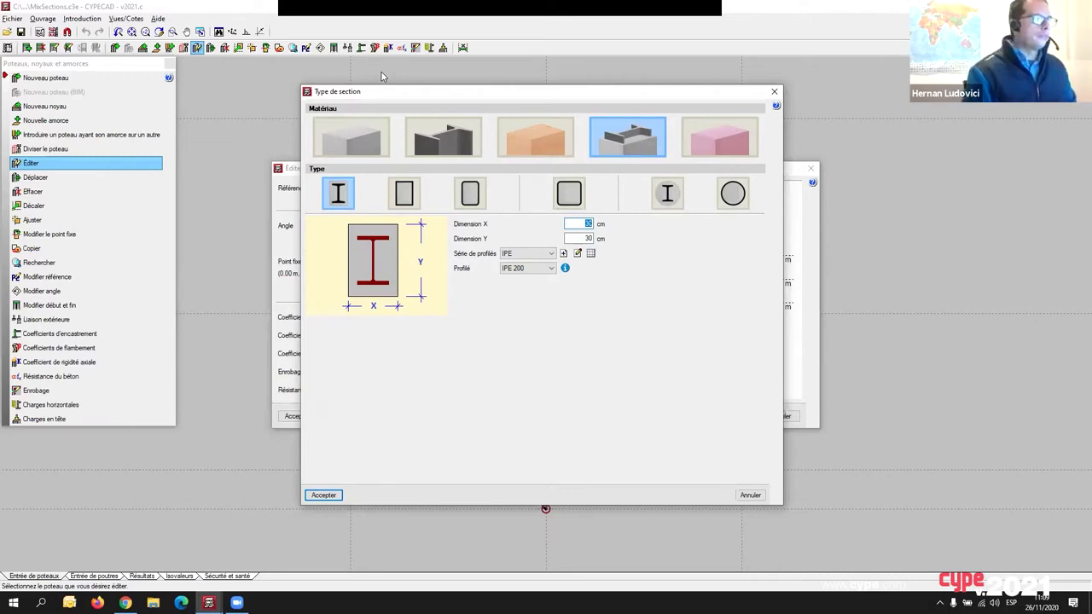
Review the steel, timber and pink generic material options for the column section, returning to the composite steel-concrete material.
{"action": "left_click", "coordinate": [452, 139]}
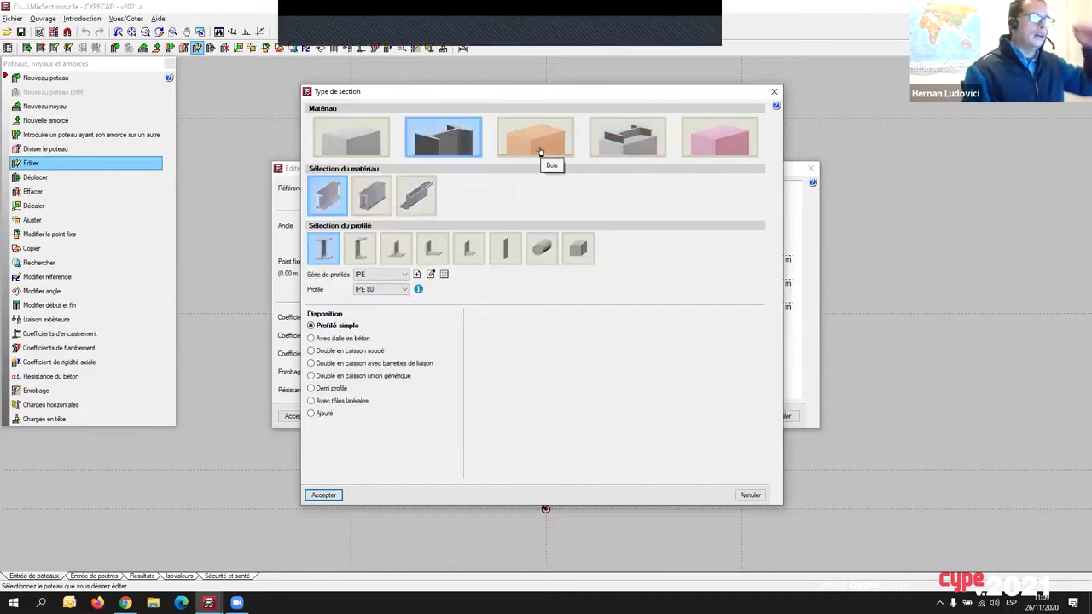
{"action": "left_click", "coordinate": [534, 149]}
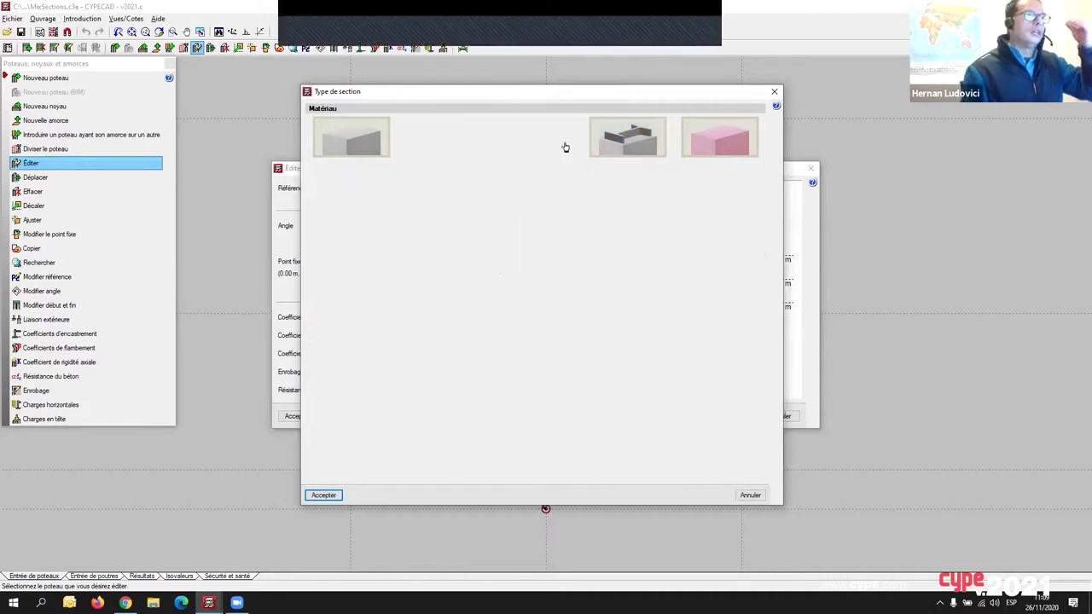
{"action": "left_click", "coordinate": [738, 143]}
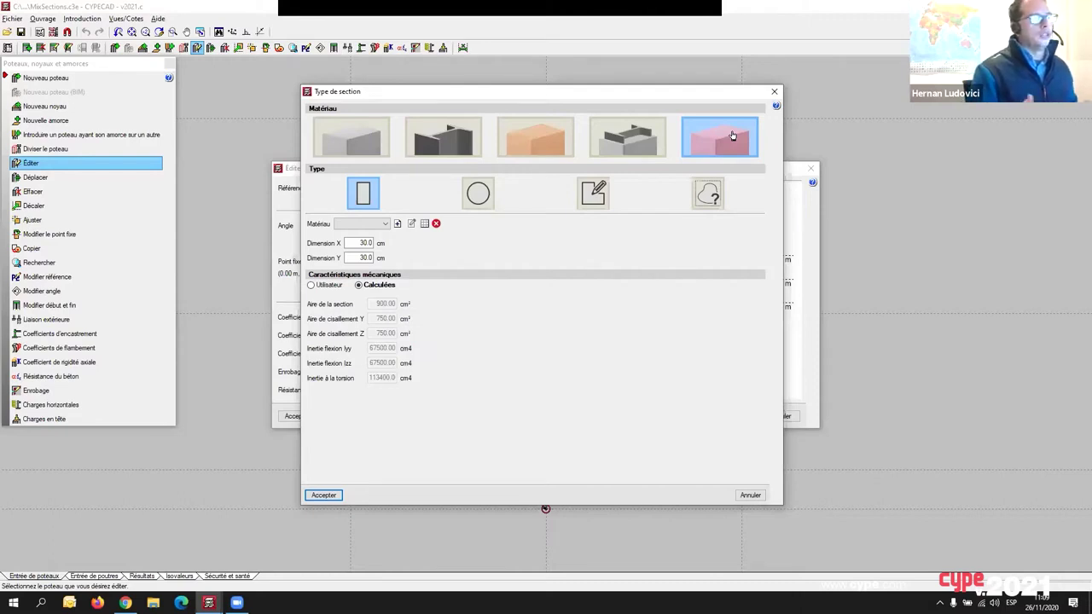
{"action": "left_click", "coordinate": [626, 142]}
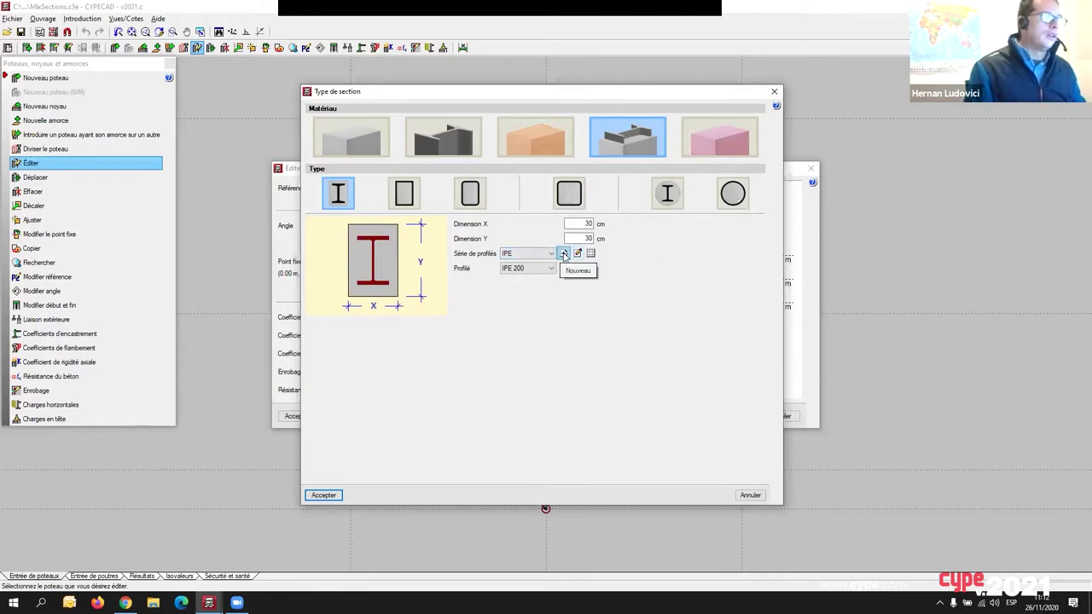
Examine the profile series library and the available series and IPE sizes for the encased profile, keeping IPE 200.
{"action": "left_click", "coordinate": [591, 253]}
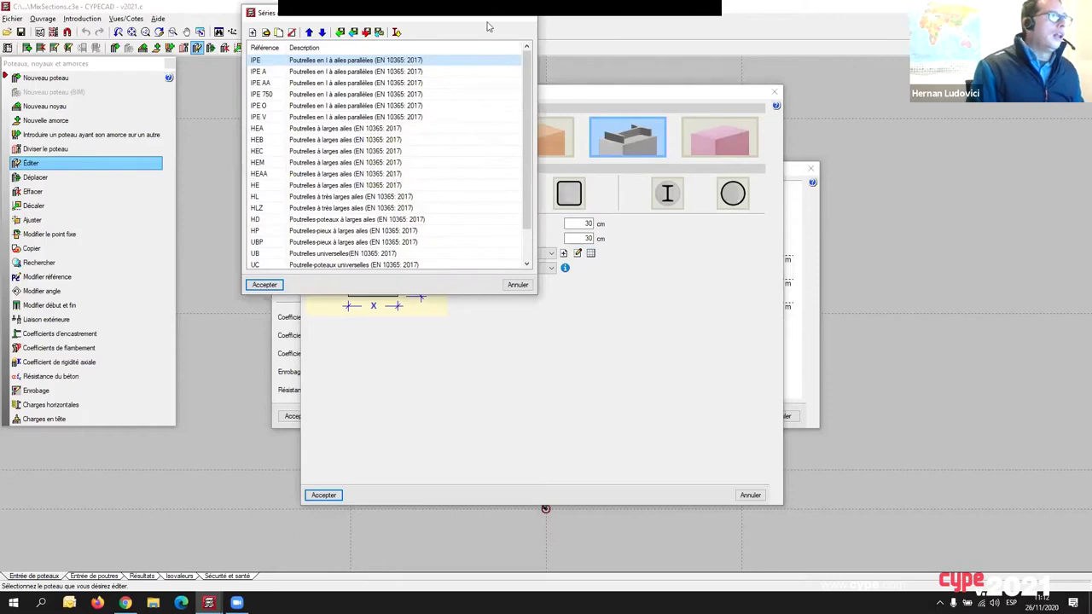
{"action": "left_click_drag", "start_coordinate": [488, 26], "coordinate": [578, 166]}
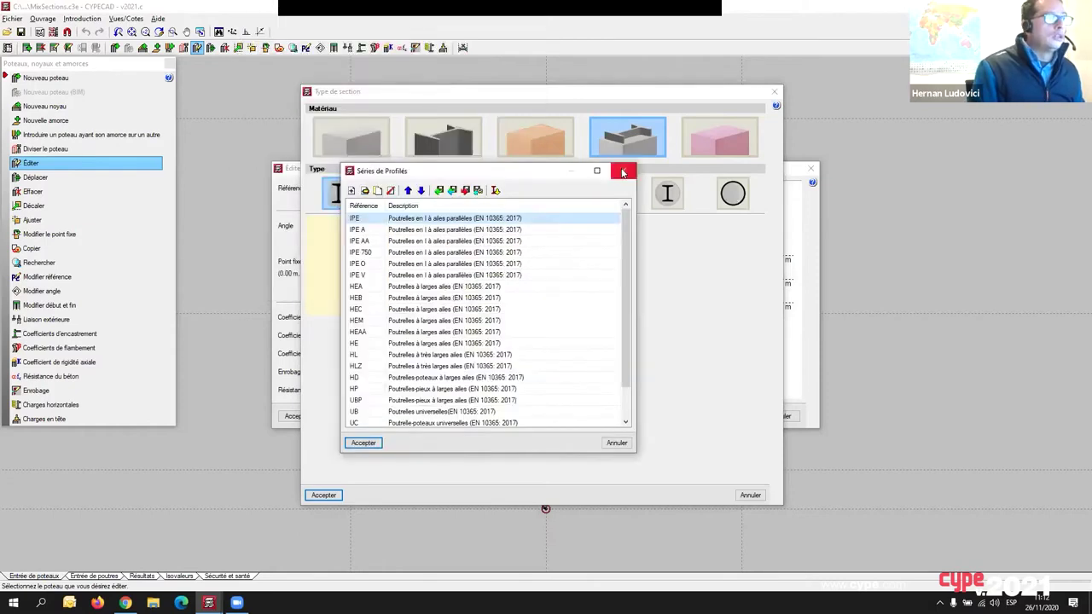
{"action": "left_click", "coordinate": [623, 167]}
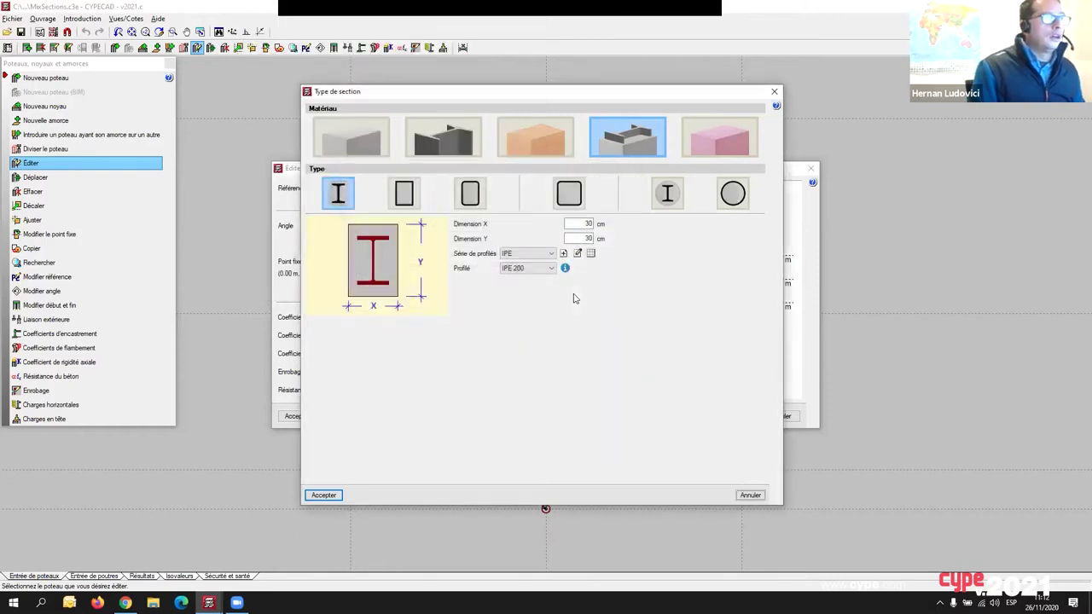
{"action": "left_click", "coordinate": [548, 255]}
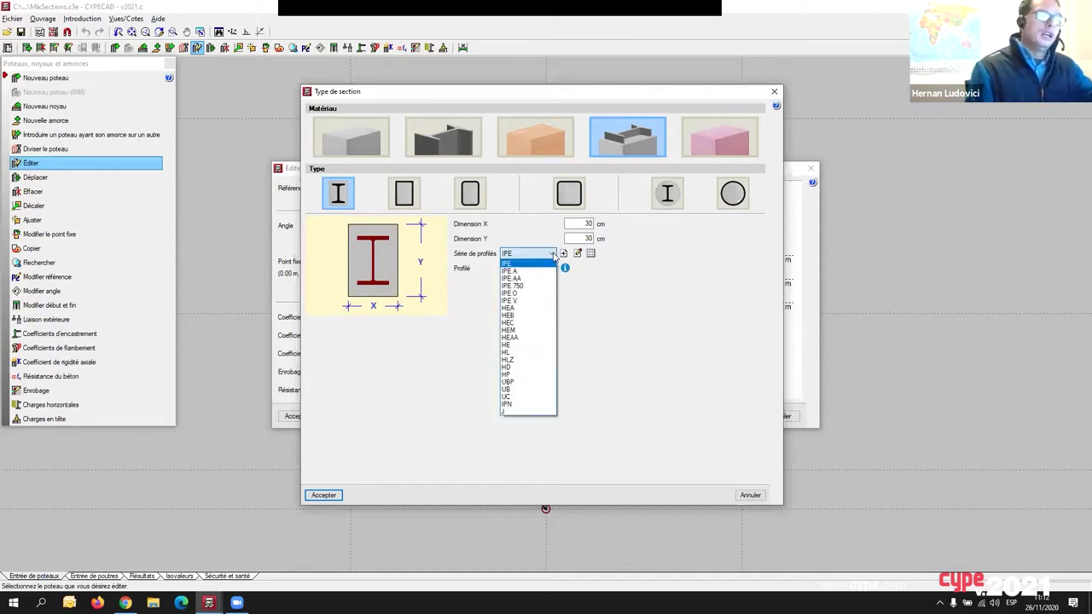
{"action": "left_click", "coordinate": [607, 299]}
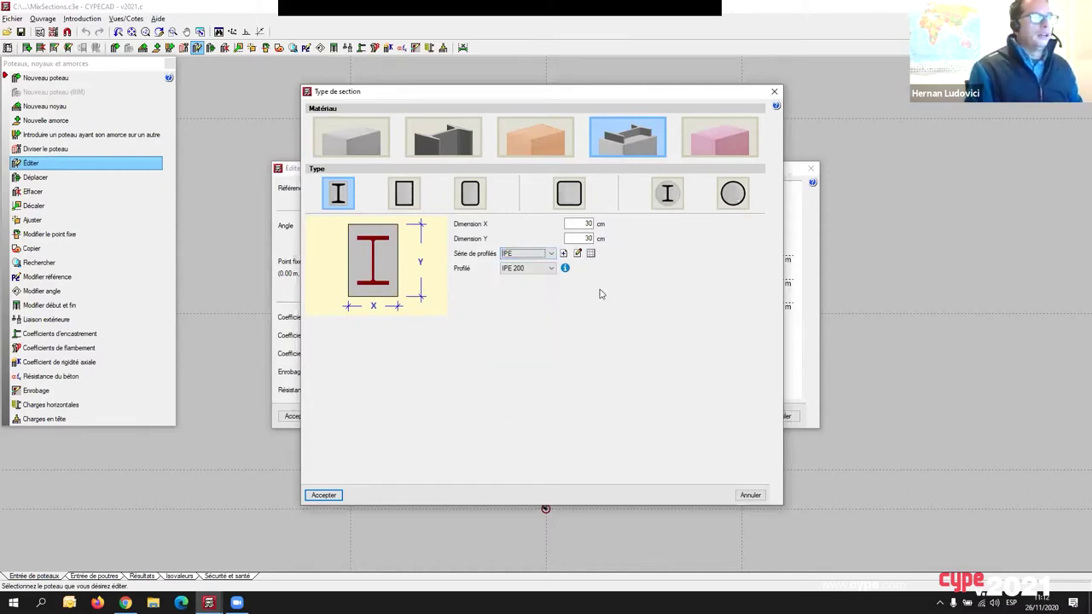
{"action": "left_click", "coordinate": [550, 269]}
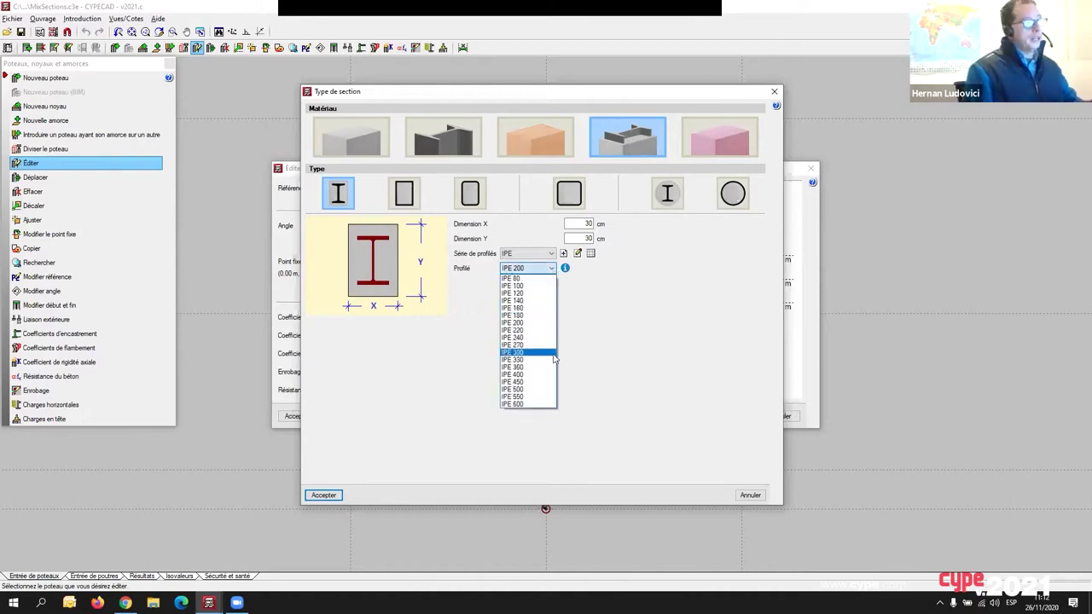
{"action": "left_click", "coordinate": [641, 338]}
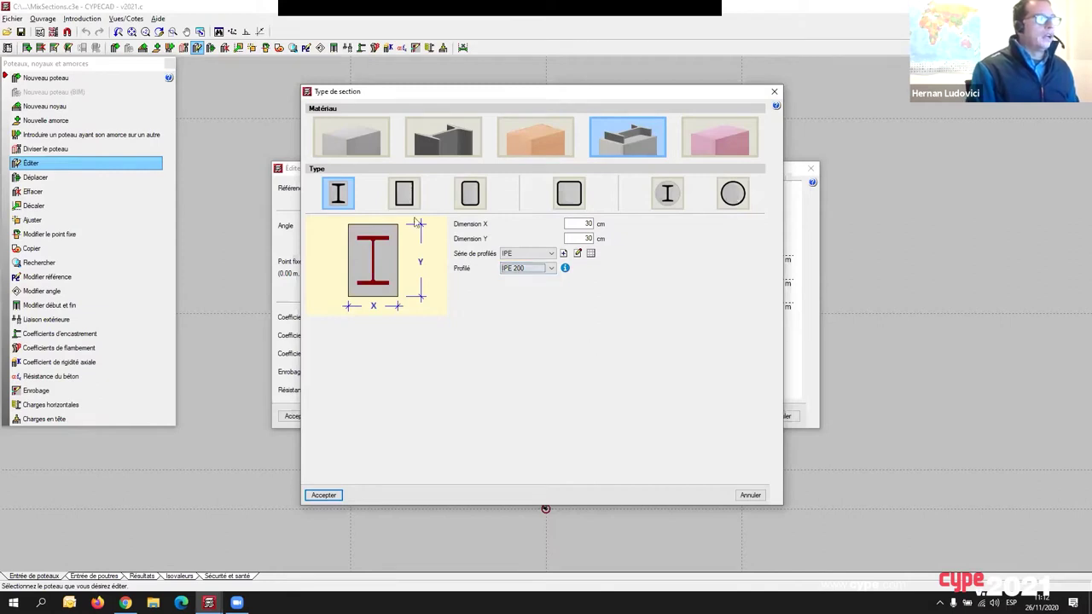
Choose the circular concrete-filled tube section type and toggle its Avec armature option off and back on.
{"action": "left_click", "coordinate": [734, 196]}
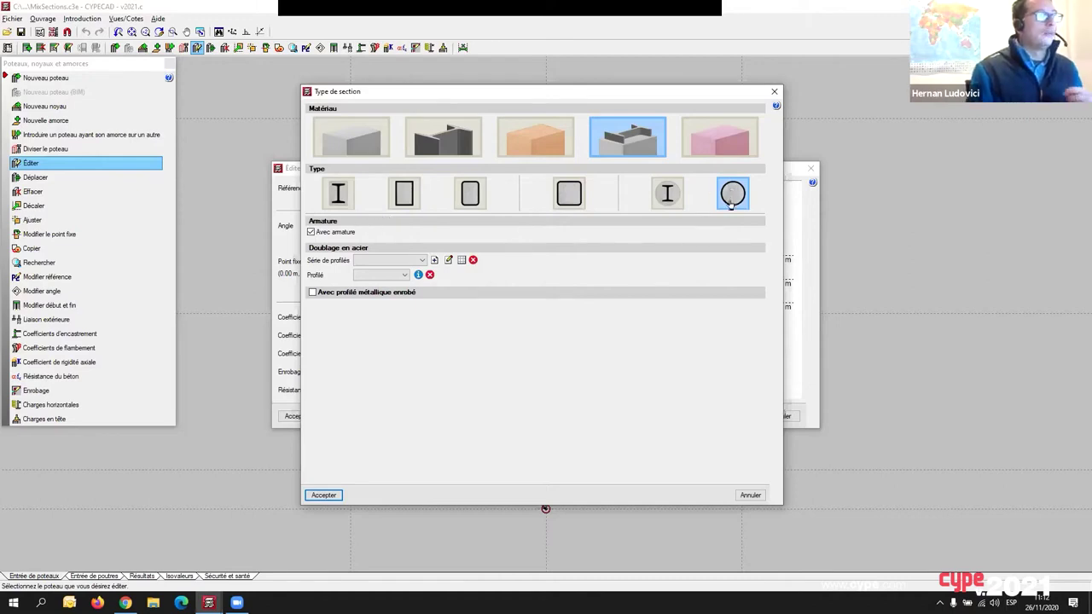
{"action": "left_click", "coordinate": [312, 233]}
{"action": "left_click", "coordinate": [312, 233]}
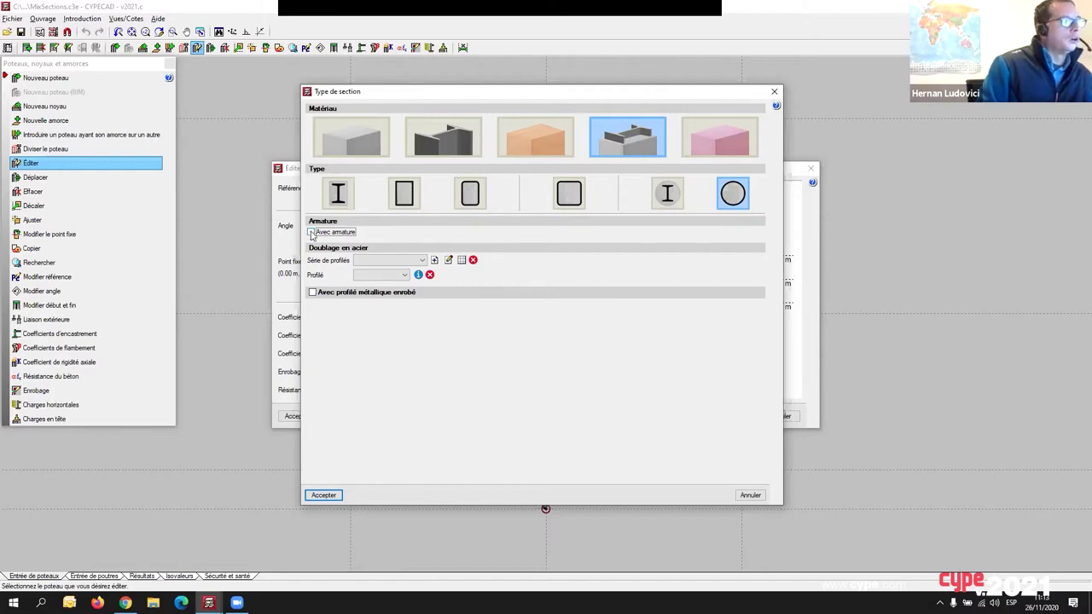
{"action": "left_click", "coordinate": [311, 233]}
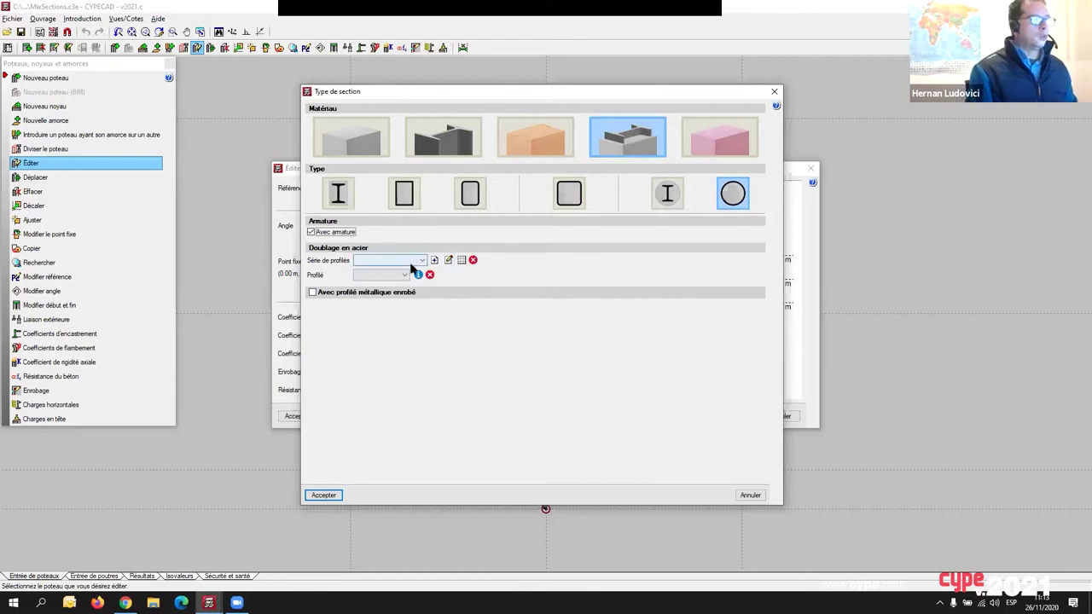
Examine the steel casing's profile series, including the predefined series import and new series options, without adding any.
{"action": "left_click", "coordinate": [460, 260]}
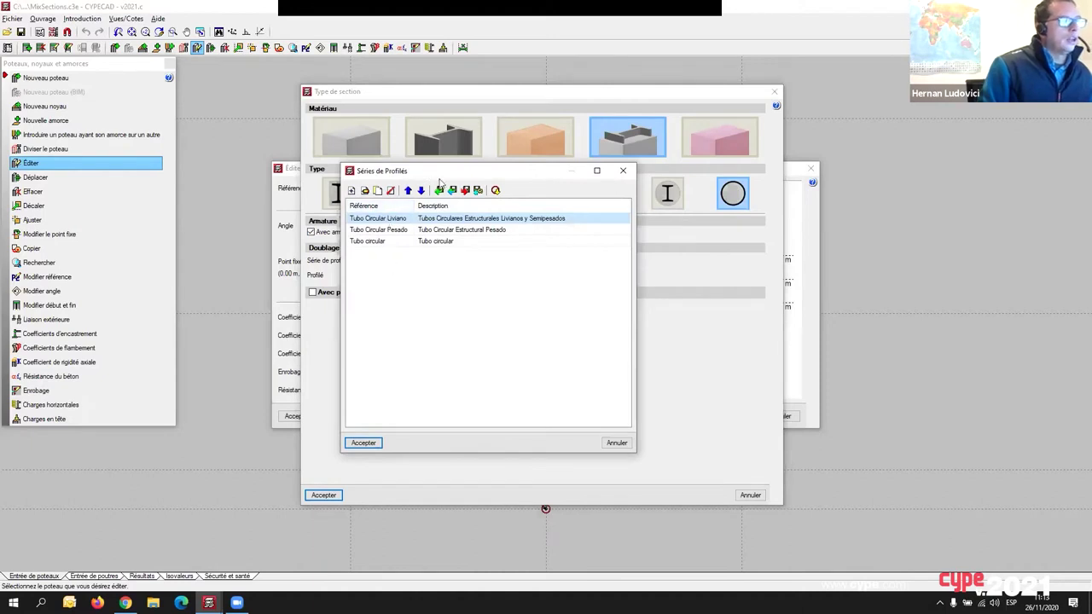
{"action": "left_click_drag", "start_coordinate": [440, 173], "coordinate": [704, 171]}
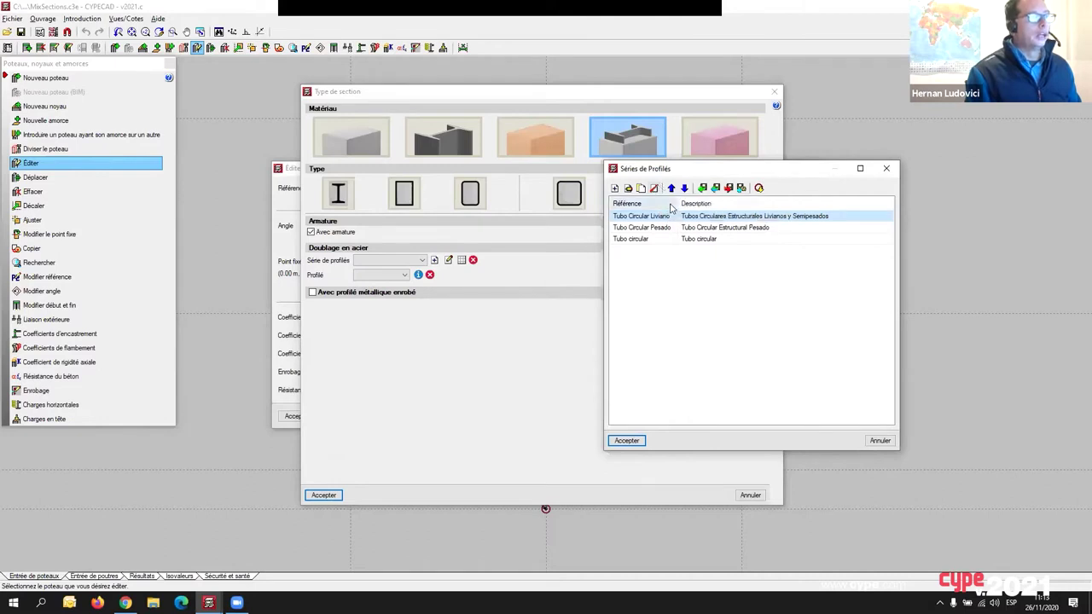
{"action": "left_click", "coordinate": [757, 189]}
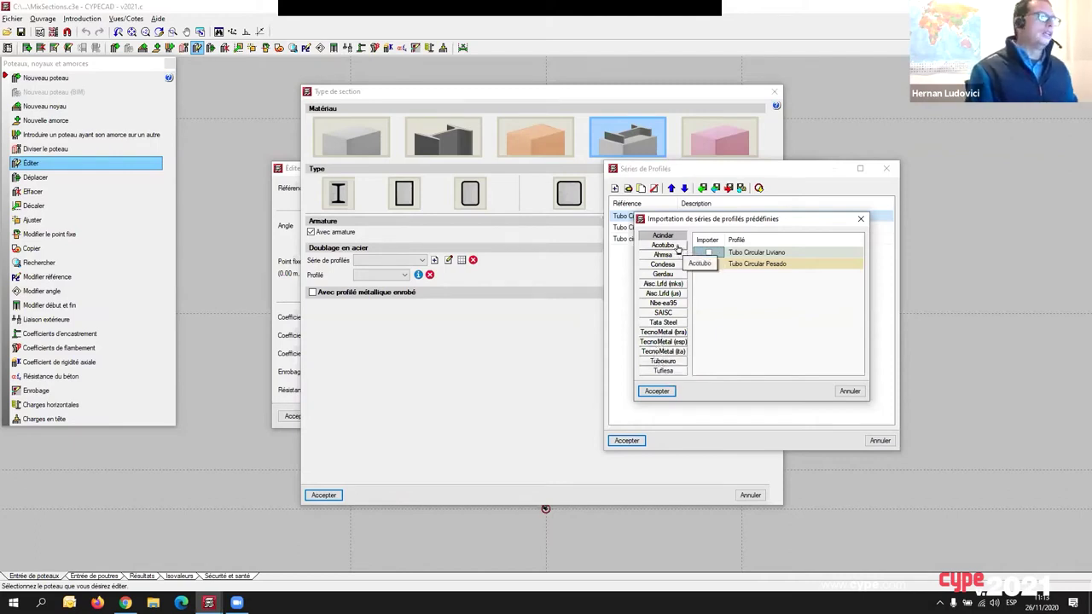
{"action": "left_click_drag", "start_coordinate": [664, 223], "coordinate": [672, 257]}
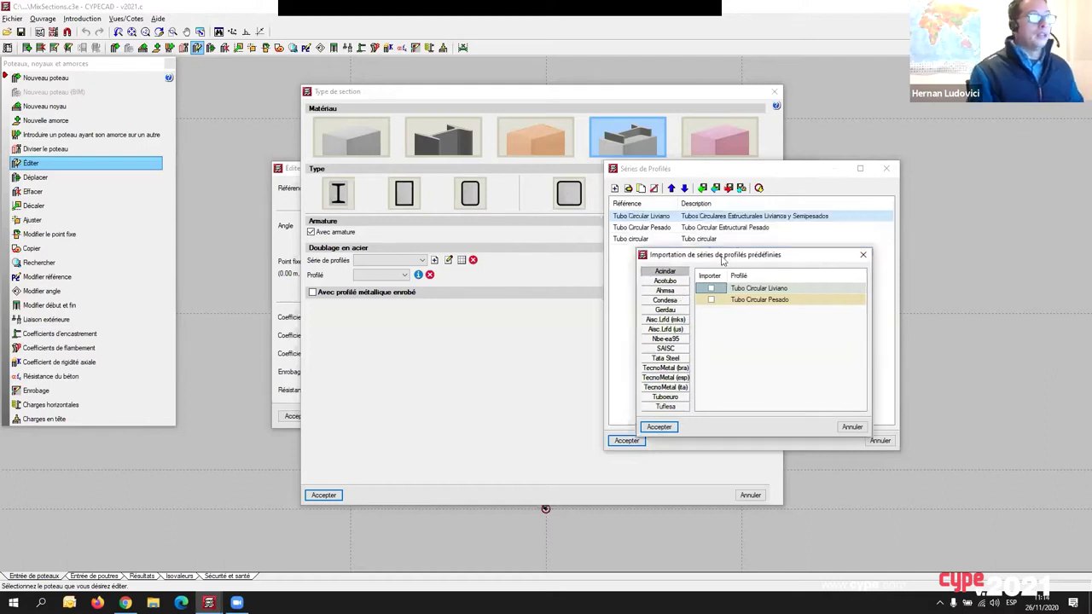
{"action": "left_click", "coordinate": [861, 256]}
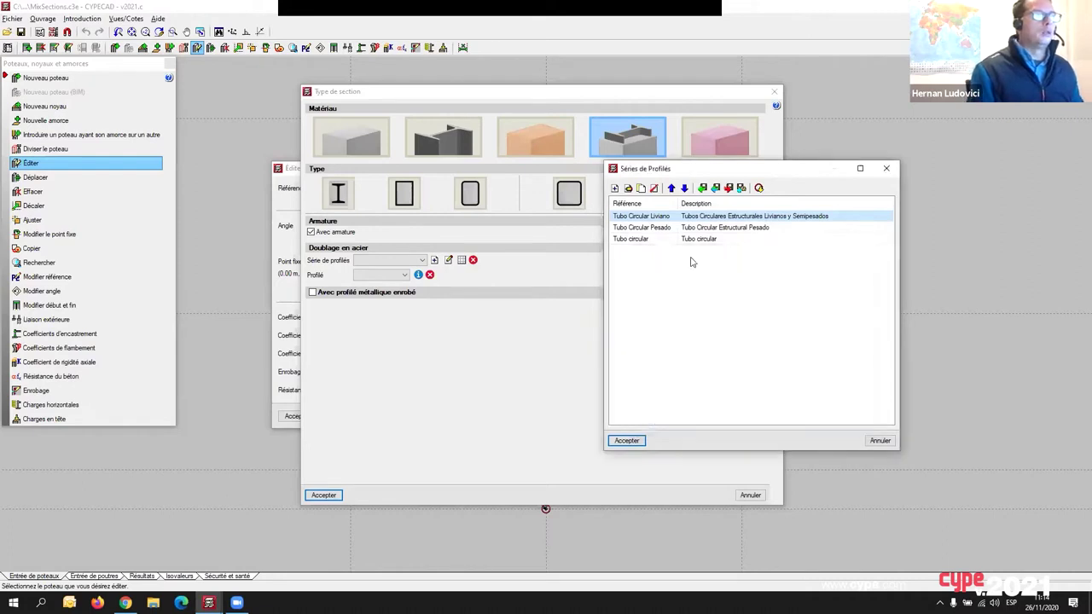
{"action": "left_click", "coordinate": [614, 188]}
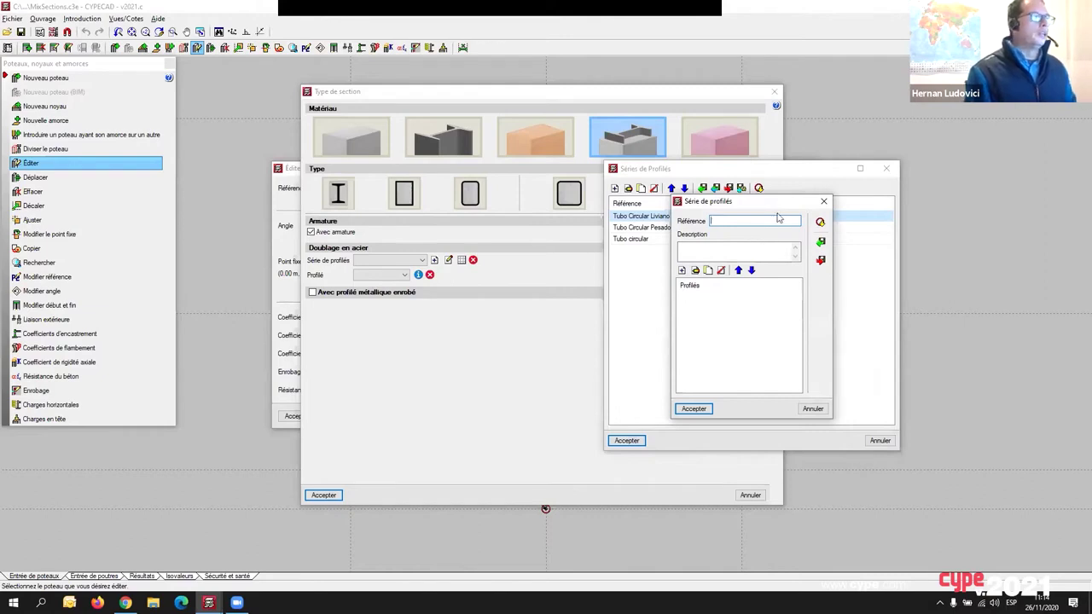
{"action": "left_click", "coordinate": [822, 202]}
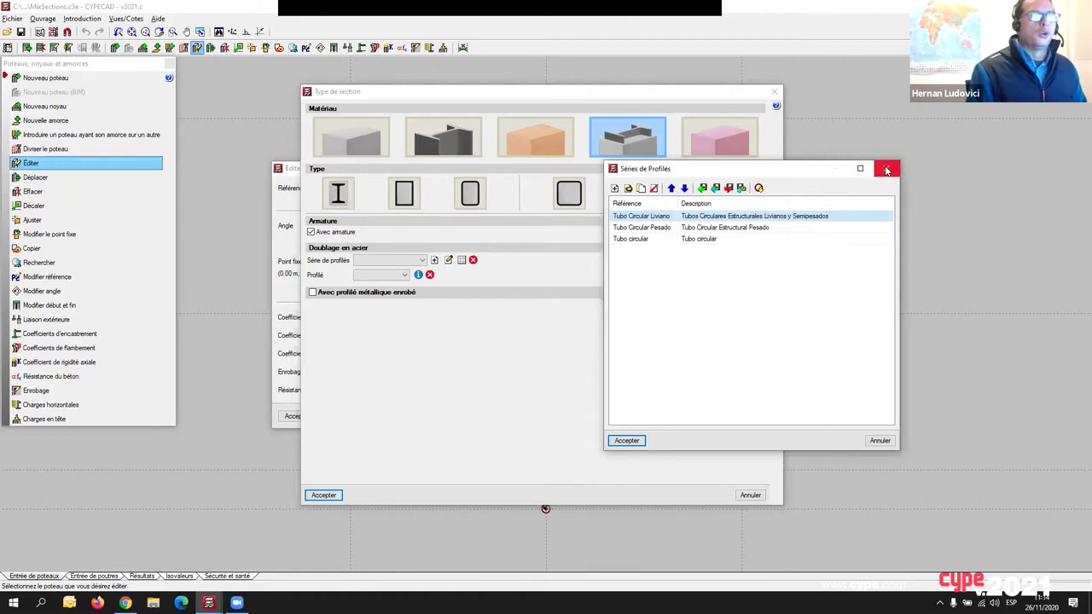
{"action": "left_click", "coordinate": [885, 168]}
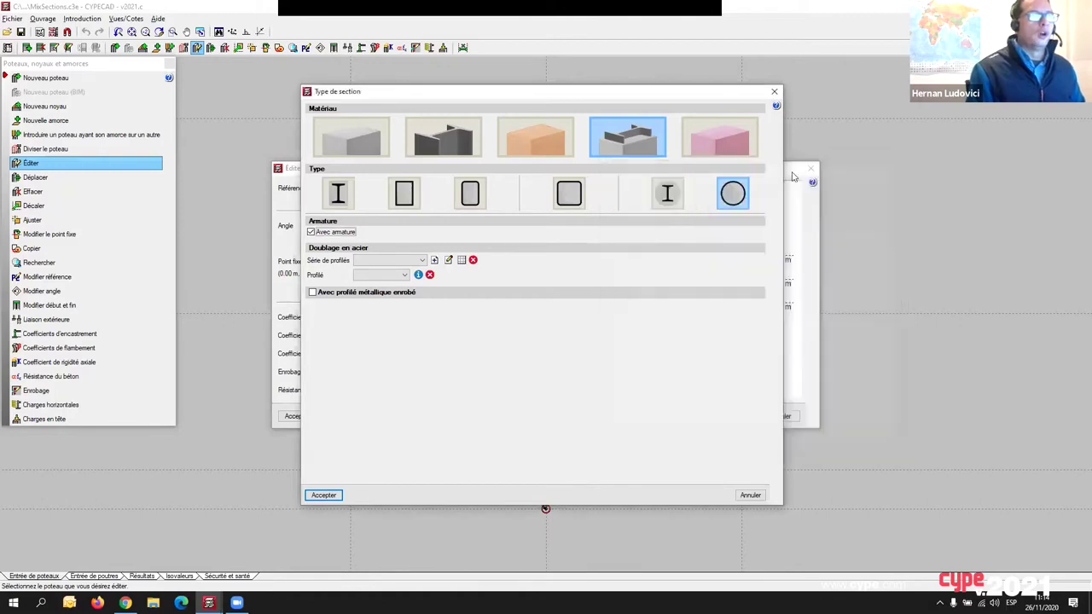
Discard the section type changes for column P3 and accept its column settings.
{"action": "left_click", "coordinate": [775, 92]}
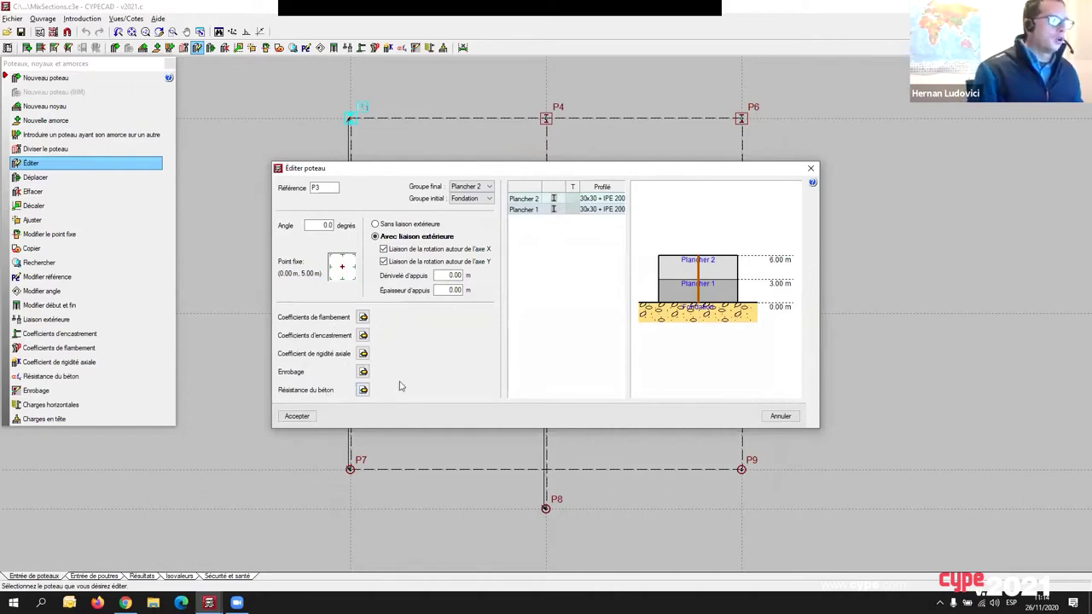
{"action": "left_click", "coordinate": [296, 416]}
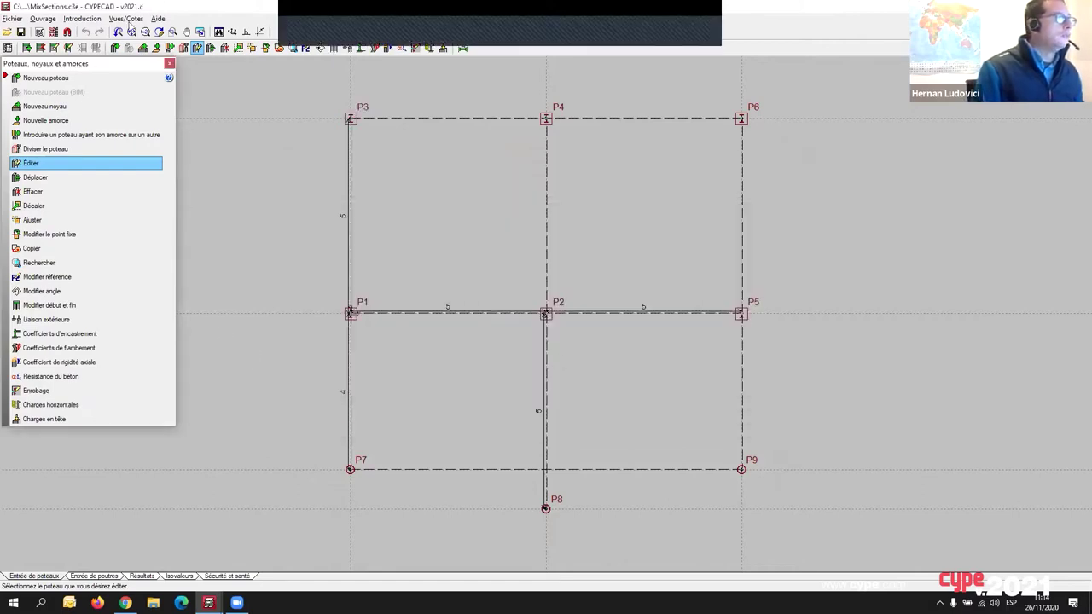
Examine the composite section of column P1 at Plancher 2, with its dimensions and encased profile, and close the column without editing it.
{"action": "scroll", "coordinate": [418, 467], "scroll_direction": "up", "scroll_amount": 2}
{"action": "middle_click_drag", "start_coordinate": [557, 471], "coordinate": [596, 485]}
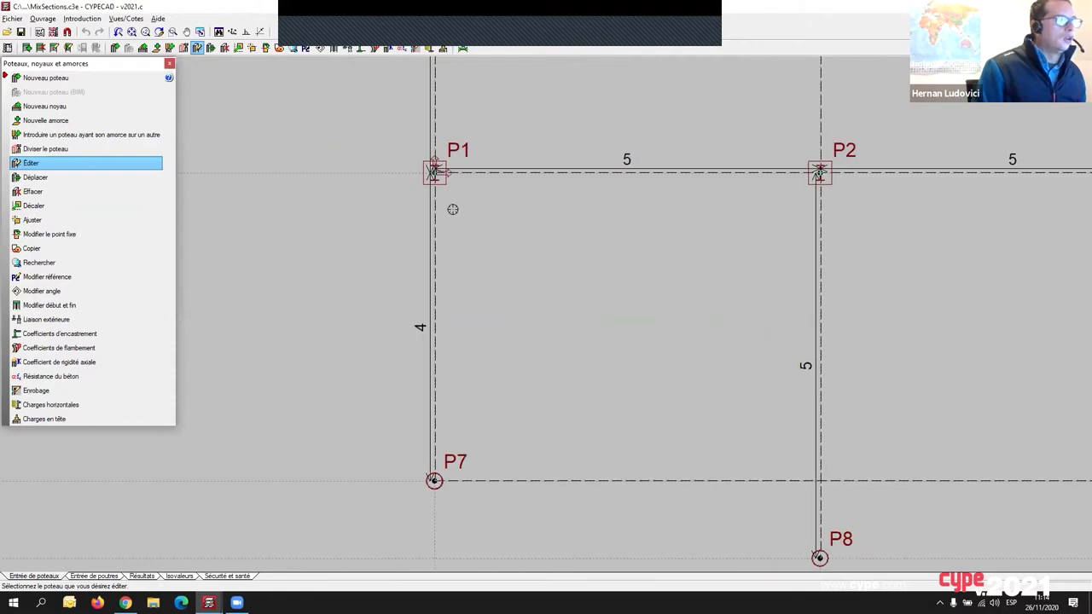
{"action": "left_click", "coordinate": [452, 209]}
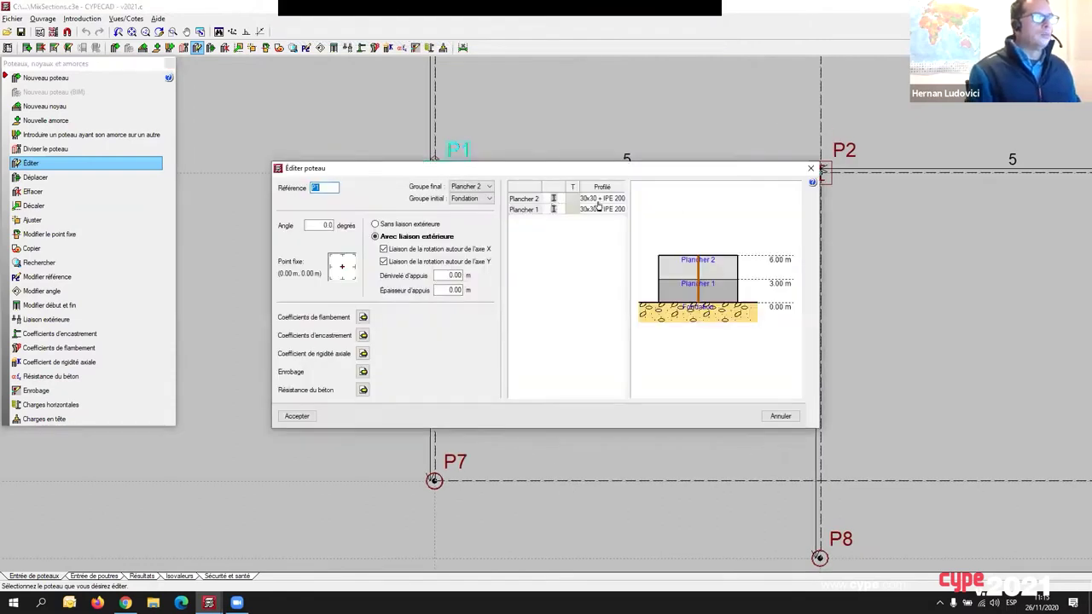
{"action": "double_click", "coordinate": [552, 201]}
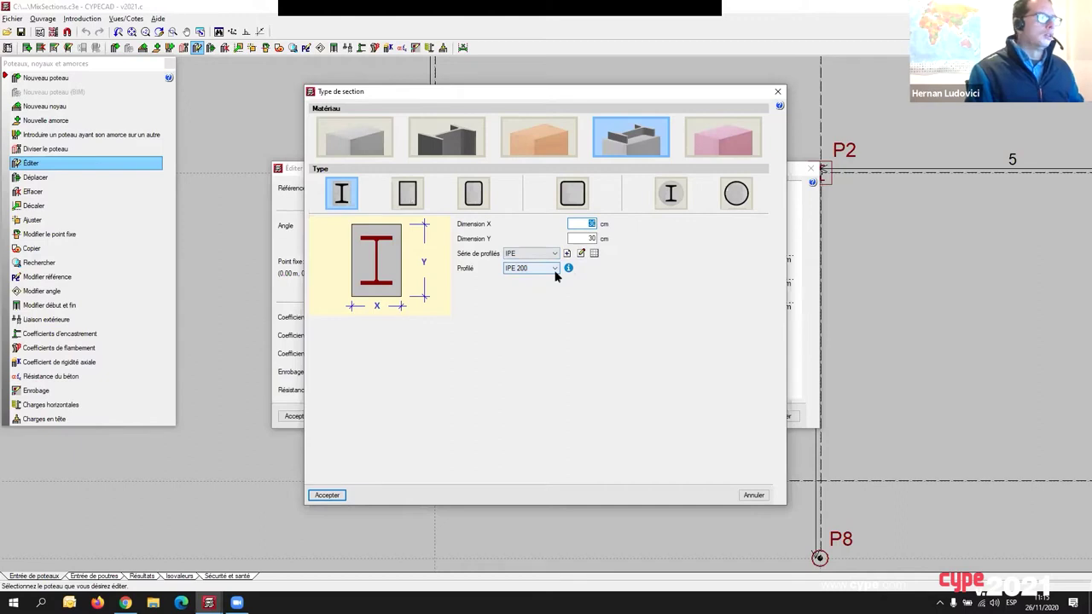
{"action": "left_click", "coordinate": [777, 92]}
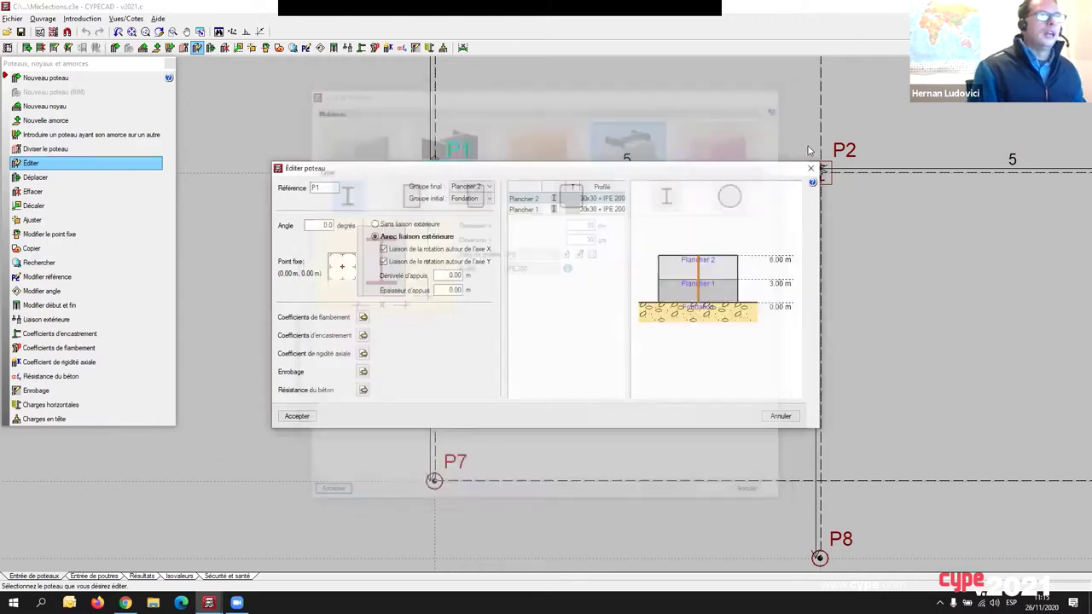
{"action": "left_click", "coordinate": [813, 170]}
{"action": "scroll", "coordinate": [614, 298], "scroll_direction": "down", "scroll_amount": 2}
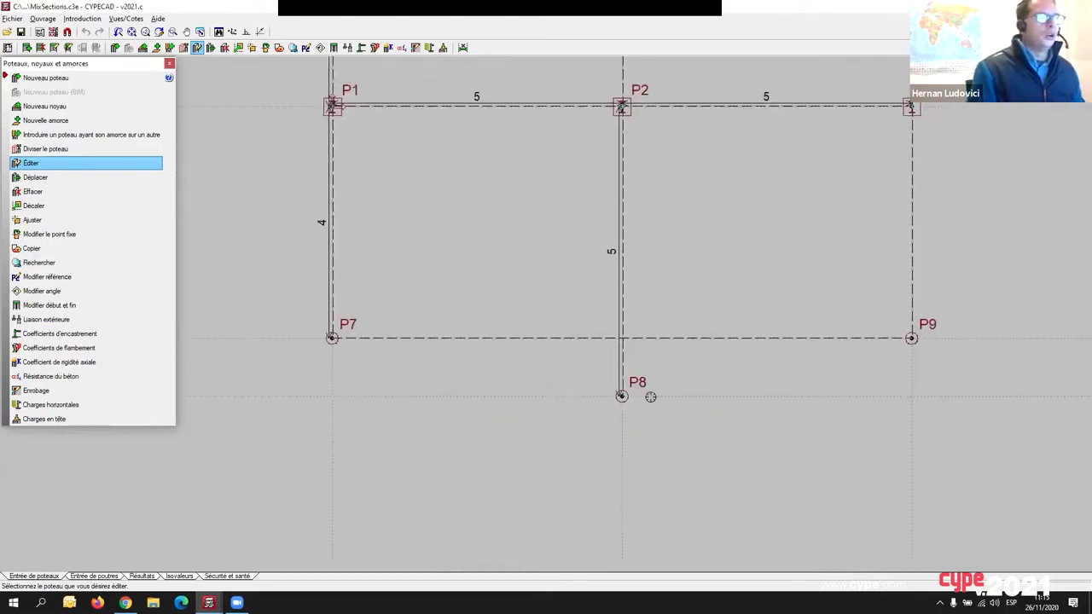
Examine the circular concrete-filled tube section of column P8 at Plancher 1, closing the column without editing it.
{"action": "left_click", "coordinate": [622, 398]}
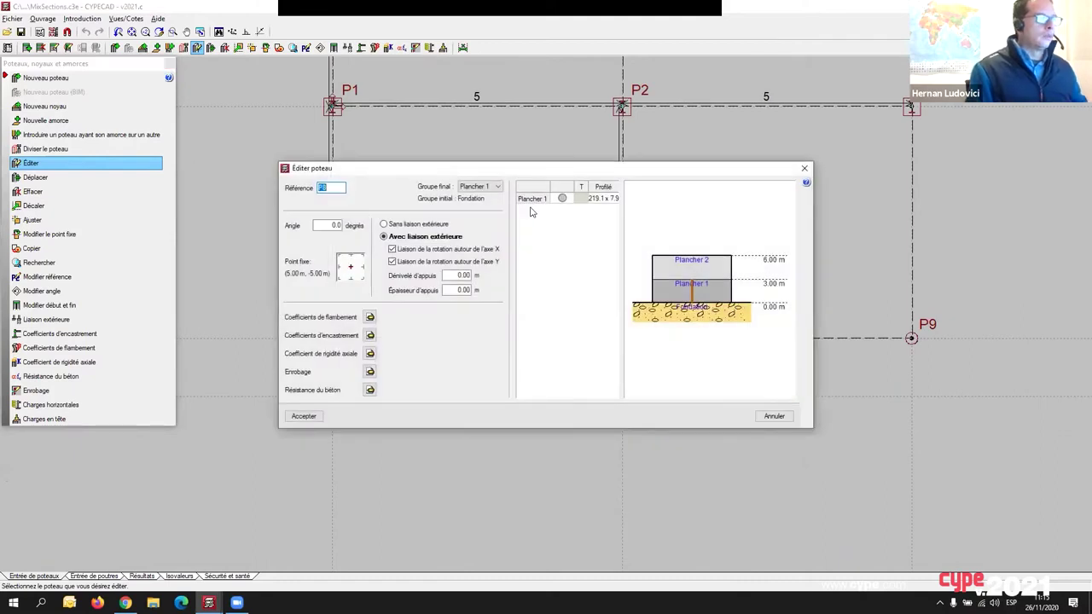
{"action": "left_click", "coordinate": [562, 198]}
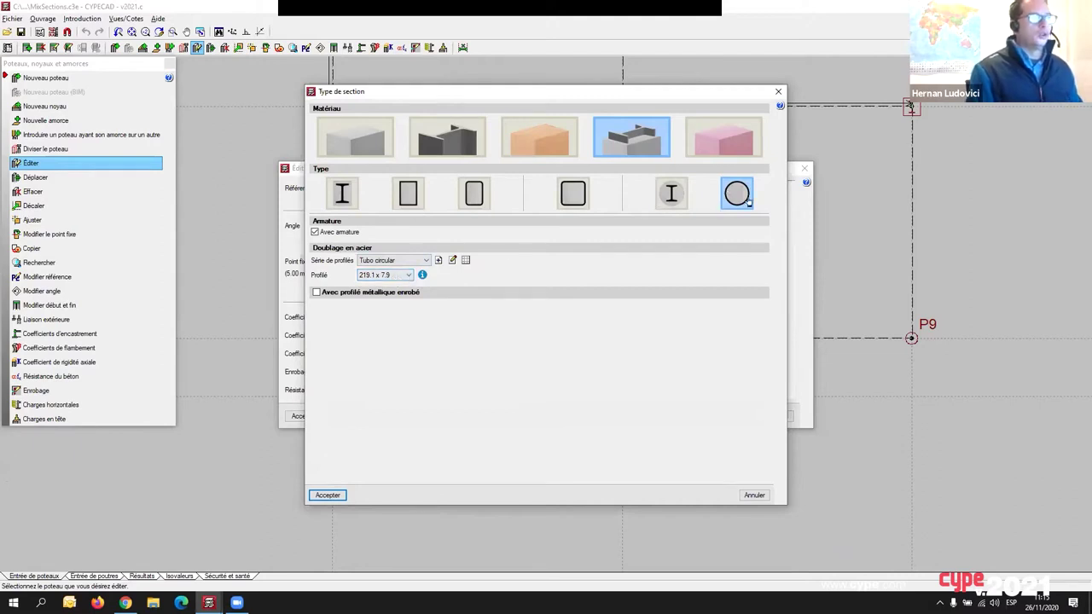
{"action": "left_click", "coordinate": [778, 92]}
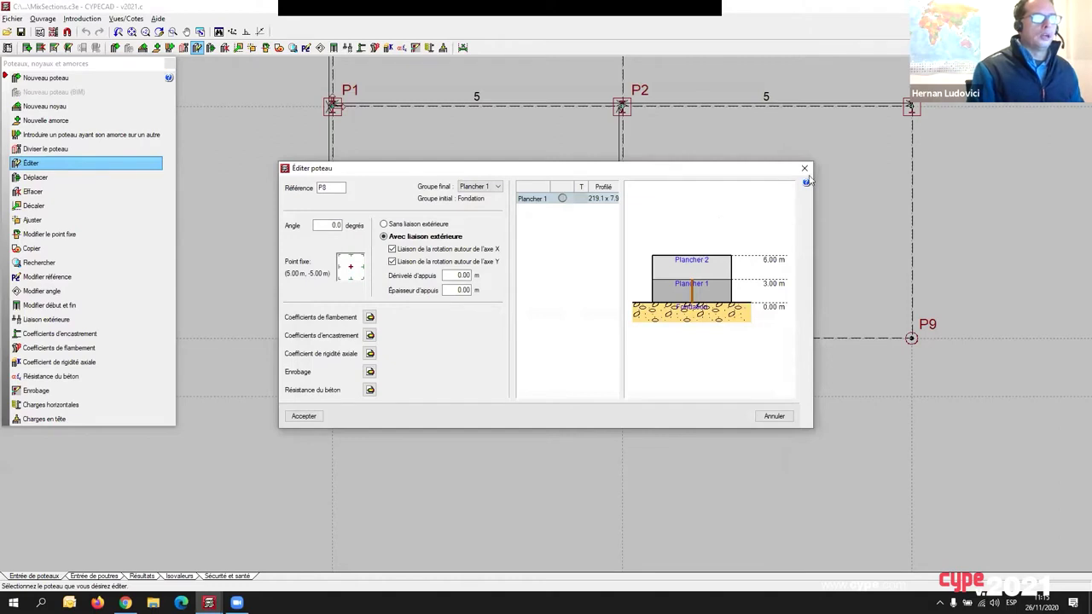
{"action": "left_click", "coordinate": [804, 168]}
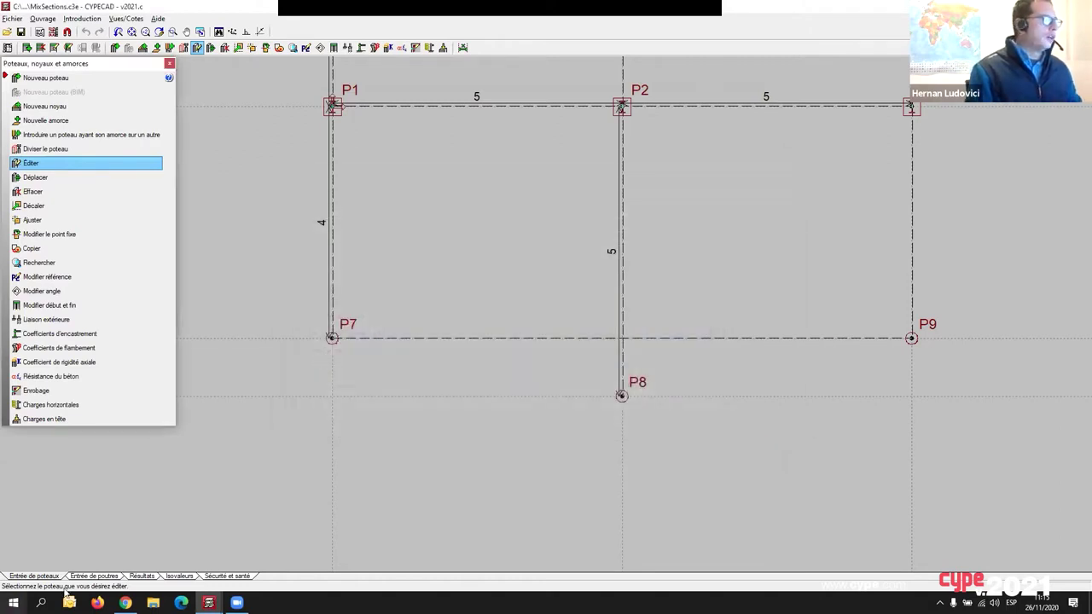
Switch to beam entry and open the beam between columns P3 and P1 for editing.
{"action": "left_click", "coordinate": [93, 576]}
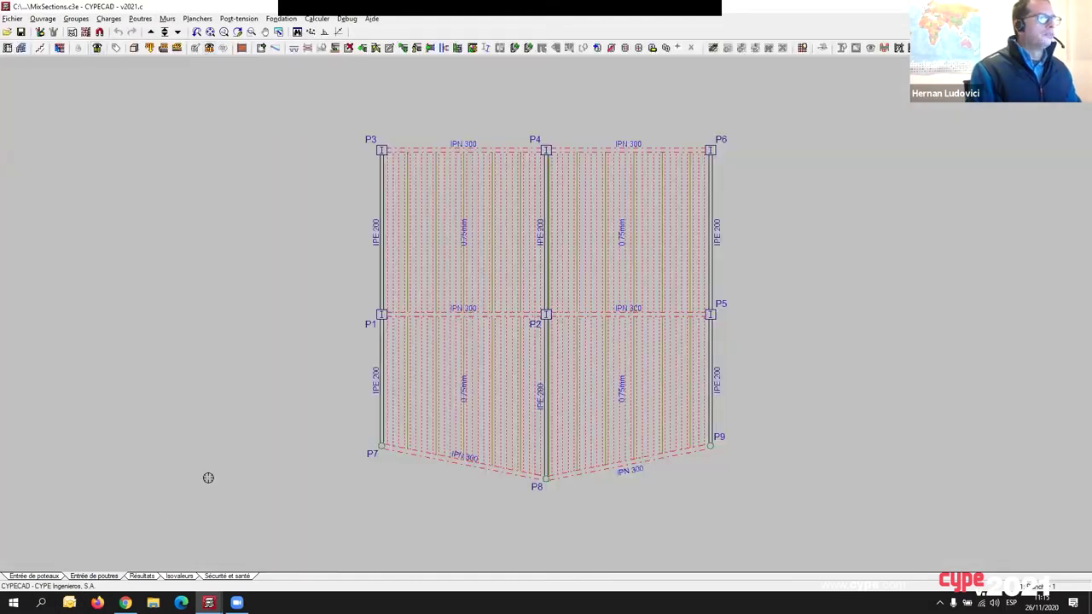
{"action": "middle_click_drag", "start_coordinate": [453, 395], "coordinate": [359, 380]}
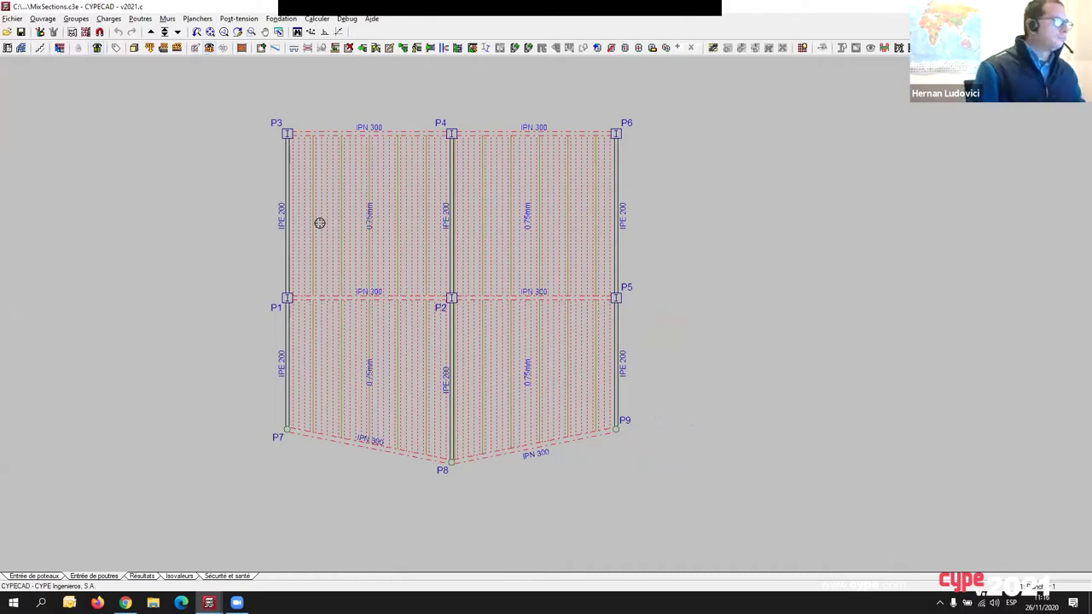
{"action": "left_click", "coordinate": [141, 18]}
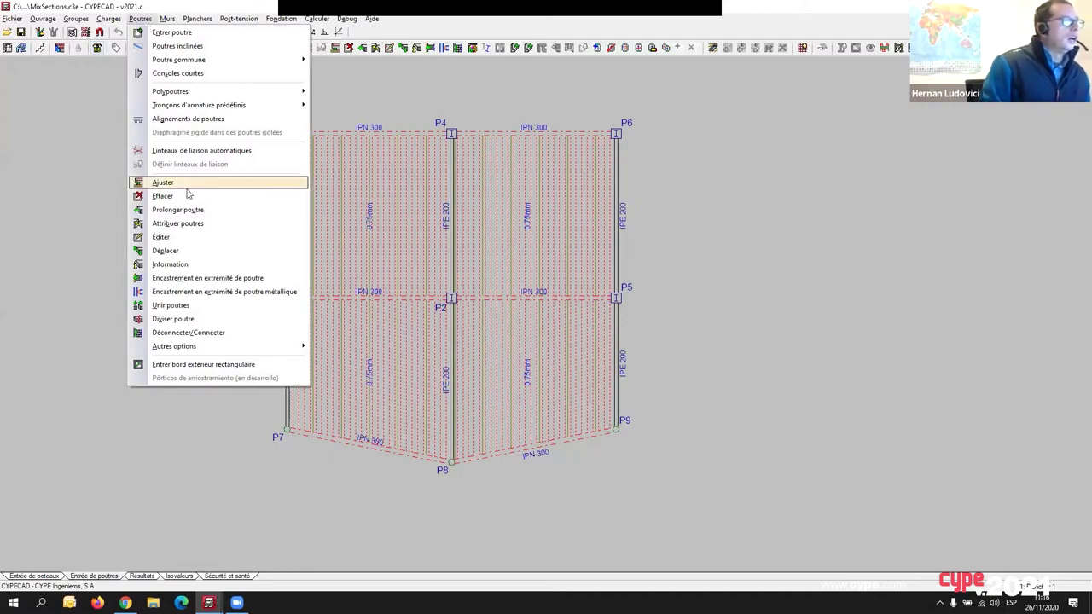
{"action": "left_click", "coordinate": [171, 236]}
{"action": "scroll", "coordinate": [273, 256], "scroll_direction": "up", "scroll_amount": 5}
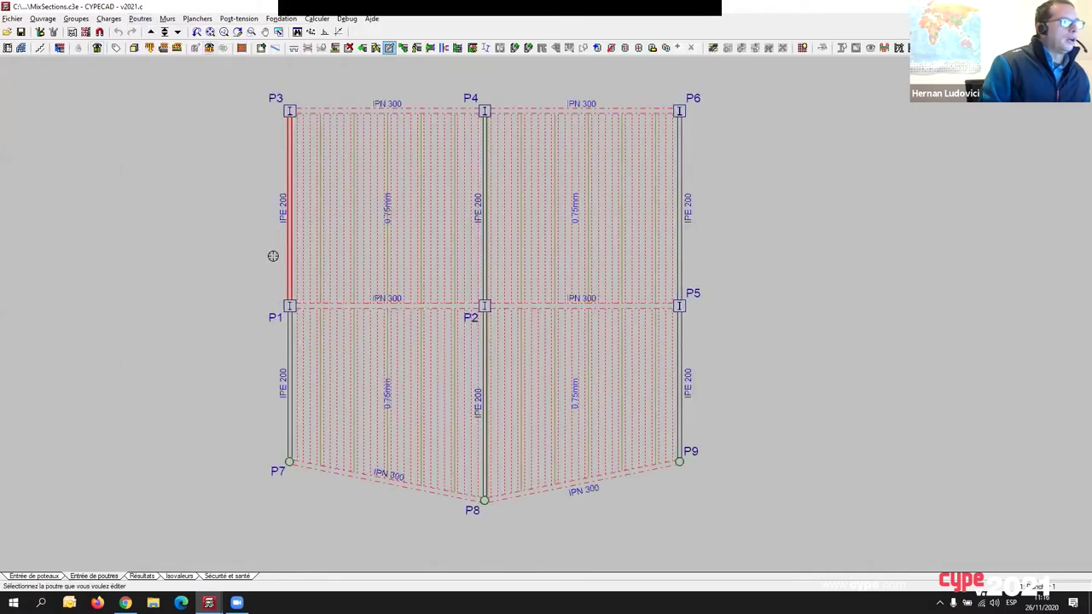
{"action": "left_click", "coordinate": [280, 322]}
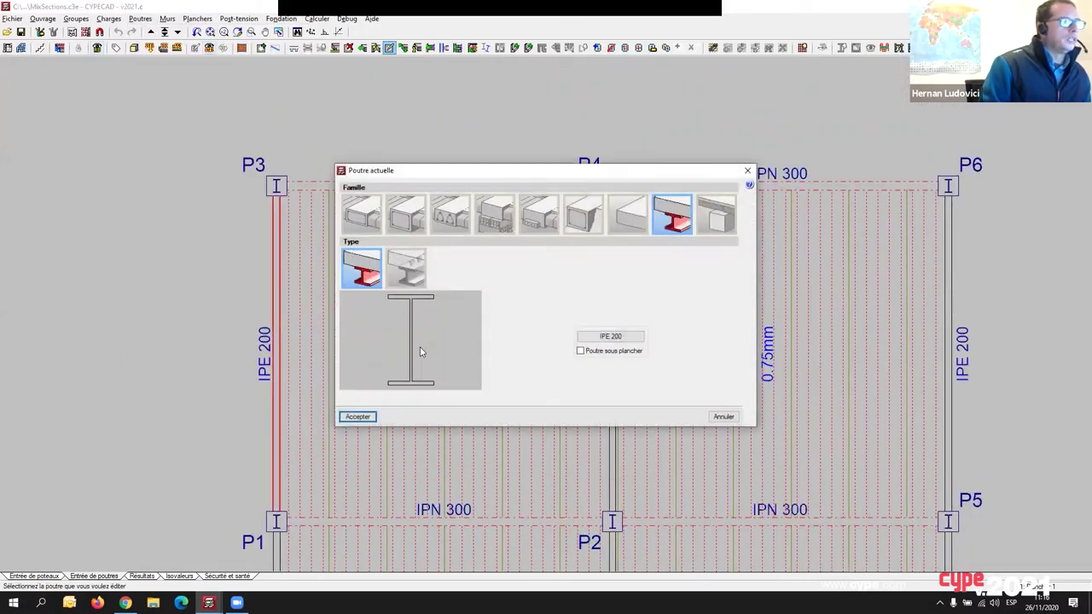
Review the beam profile's arrangement options, from welded double box and half profile to side plates and Ajouré, and discard the selection.
{"action": "left_click", "coordinate": [597, 338]}
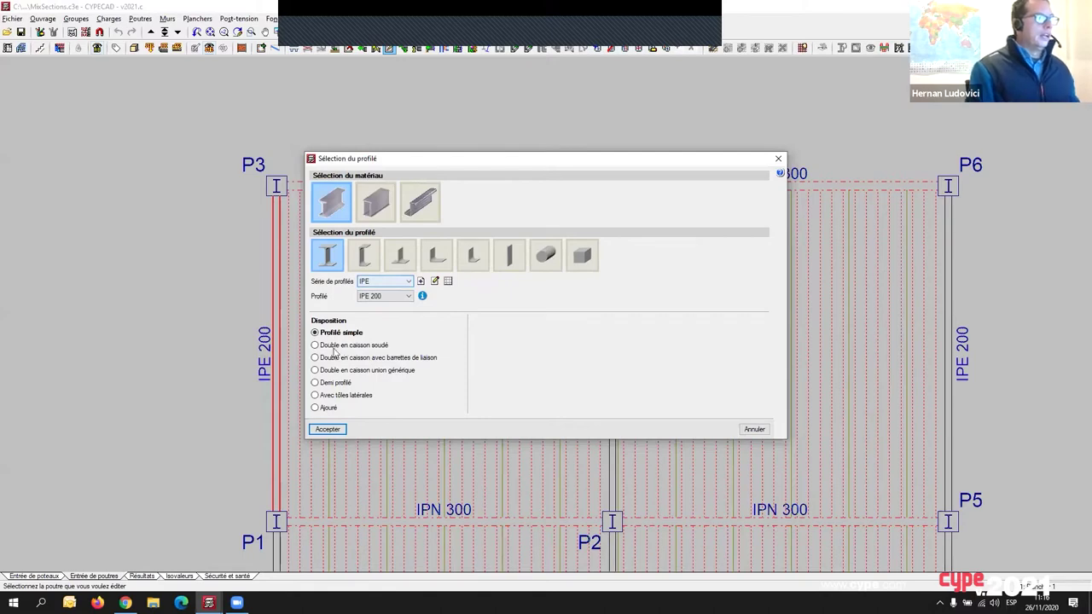
{"action": "left_click", "coordinate": [343, 346]}
{"action": "left_click", "coordinate": [335, 357]}
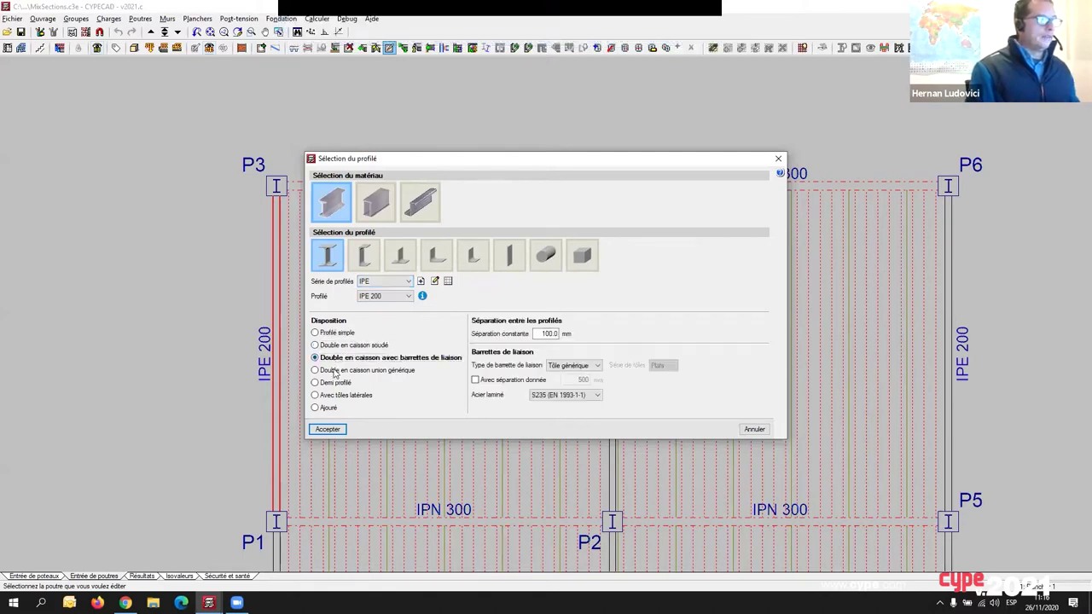
{"action": "left_click", "coordinate": [335, 371]}
{"action": "left_click", "coordinate": [332, 383]}
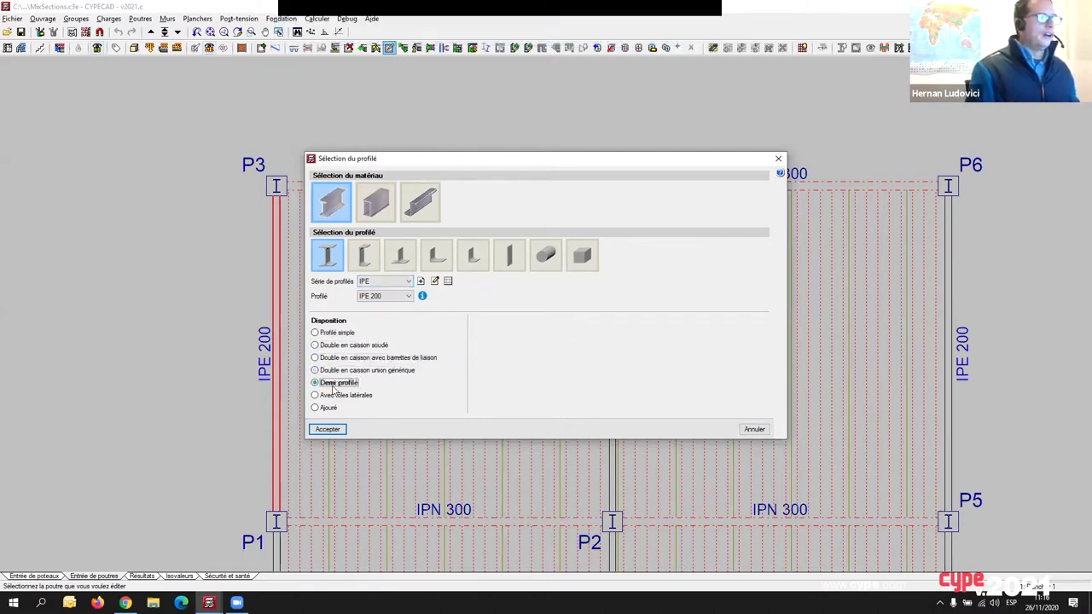
{"action": "left_click", "coordinate": [332, 395]}
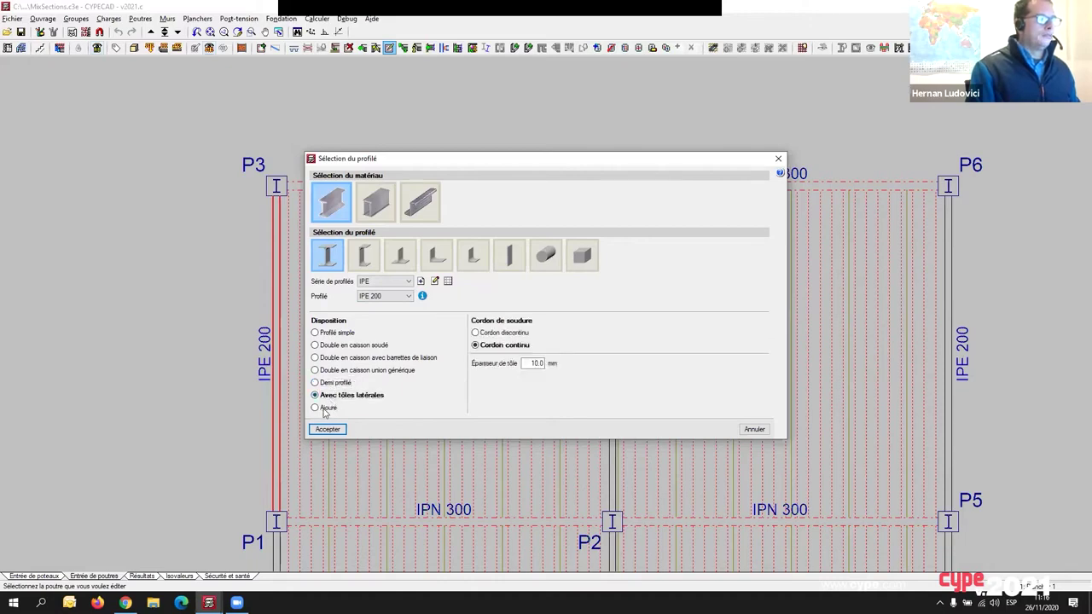
{"action": "left_click", "coordinate": [325, 408]}
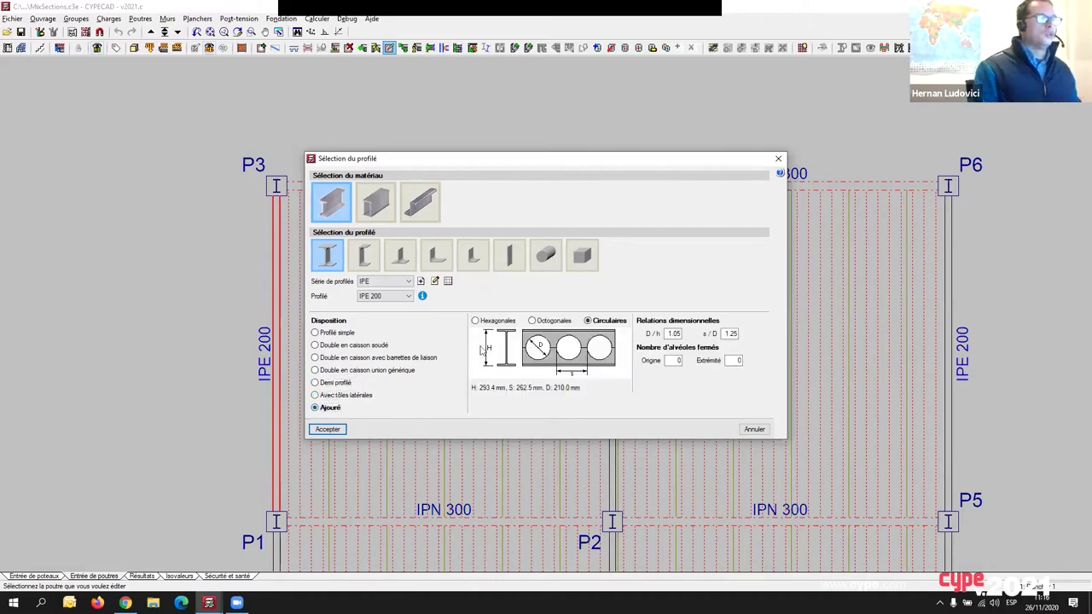
{"action": "left_click", "coordinate": [335, 395]}
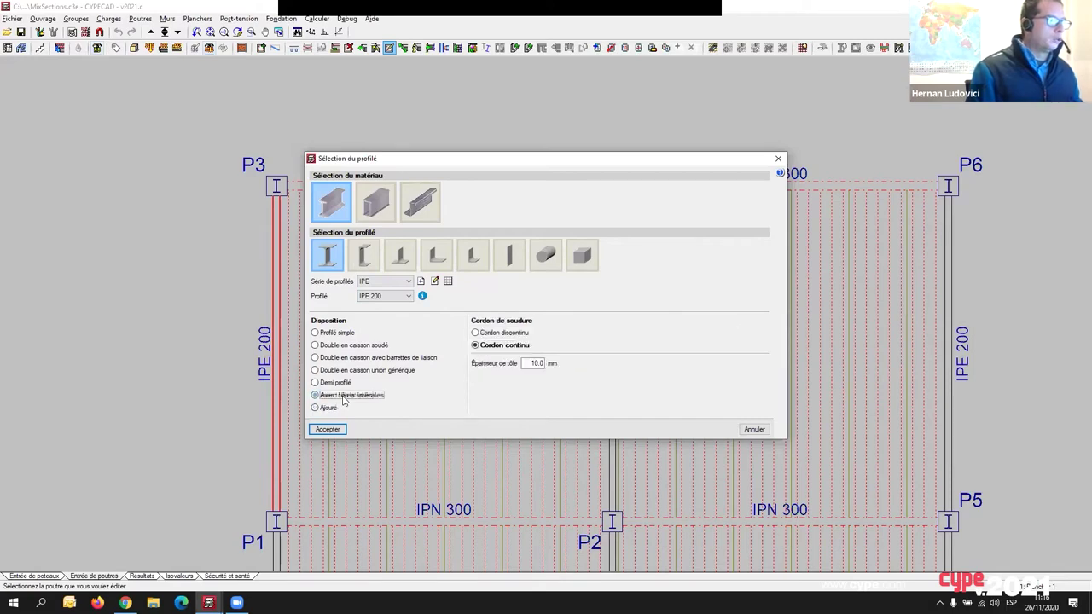
{"action": "left_click", "coordinate": [332, 383]}
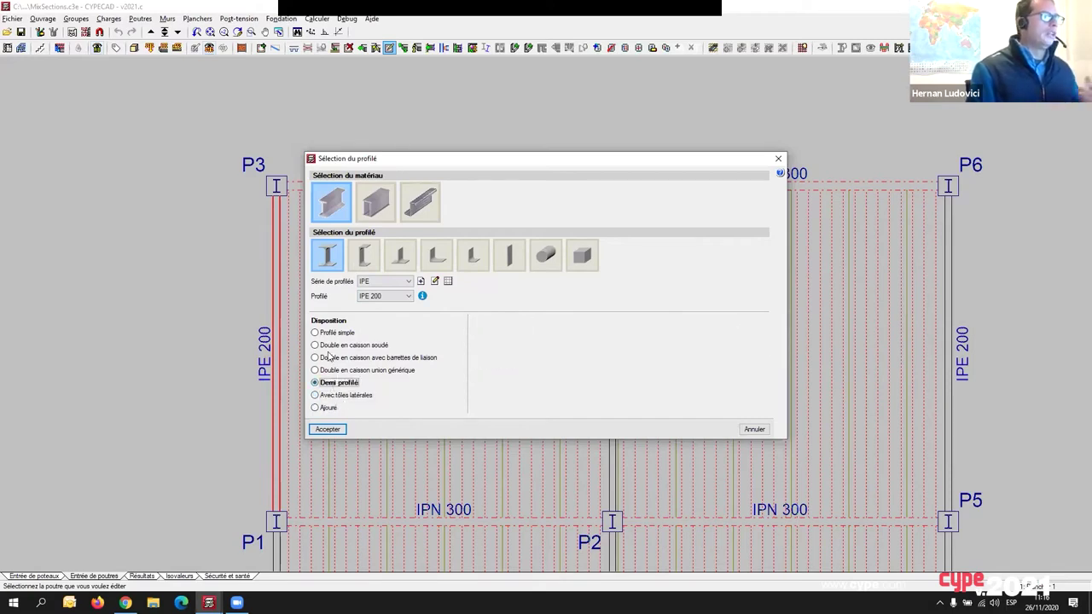
{"action": "left_click", "coordinate": [337, 345]}
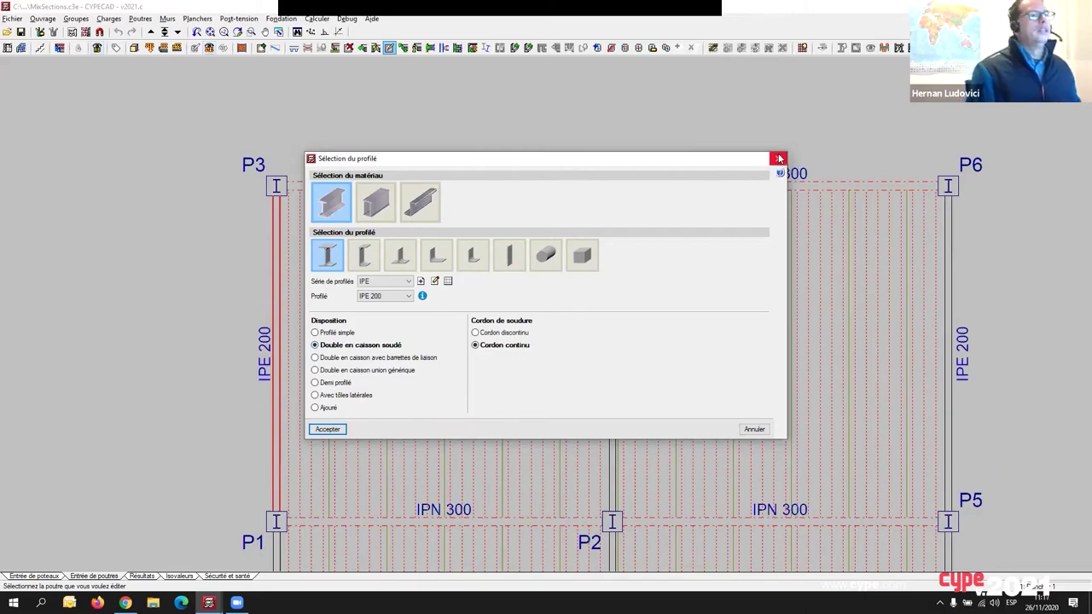
{"action": "left_click", "coordinate": [779, 161]}
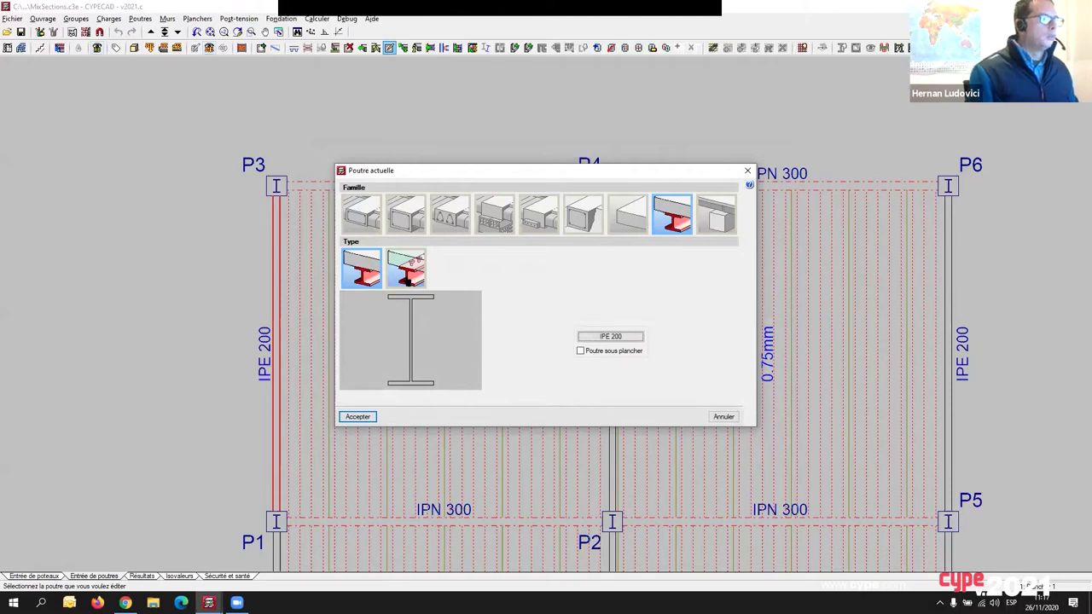
Preview the composite beam type for the P3–P1 beam, including its profile and connector settings, and cancel the beam edit.
{"action": "left_click", "coordinate": [413, 262]}
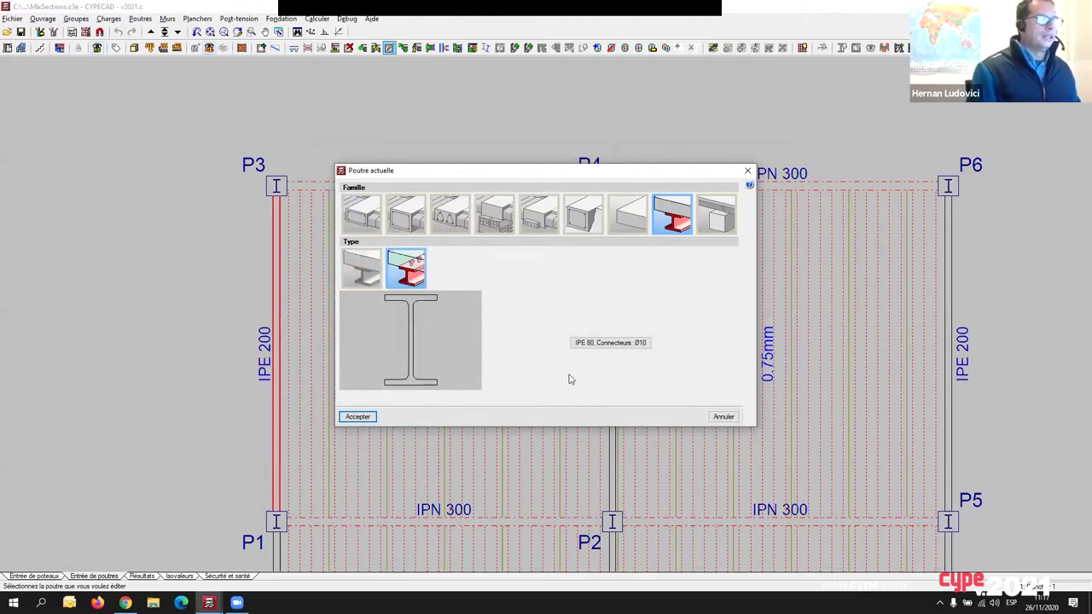
{"action": "left_click", "coordinate": [611, 343]}
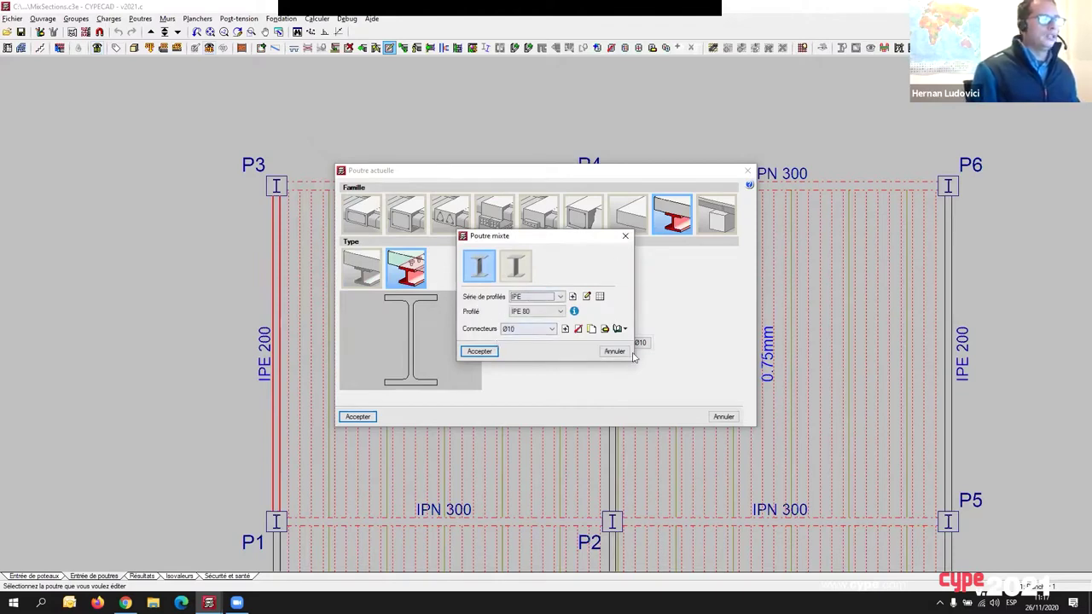
{"action": "left_click", "coordinate": [625, 237]}
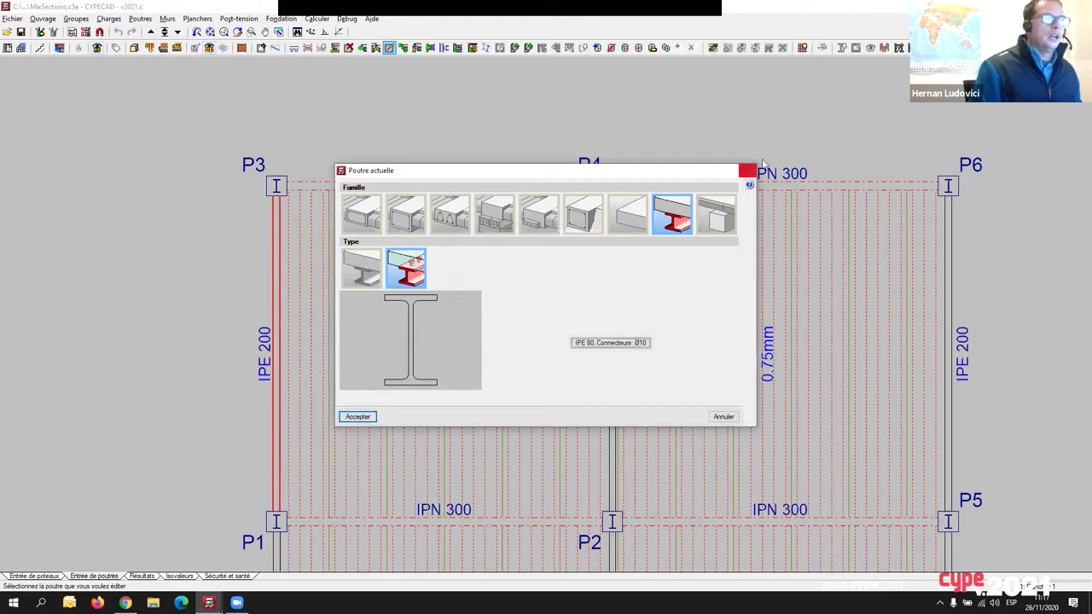
{"action": "left_click", "coordinate": [727, 418]}
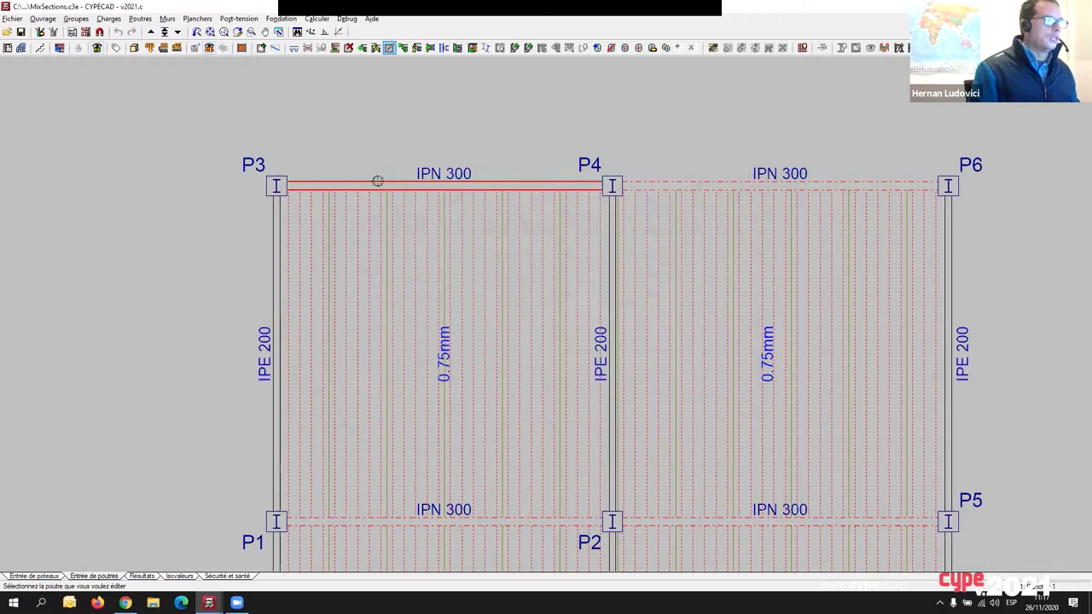
Examine the composite beam between P3 and P4 and the properties of its Ø14 stud connectors, cancelling the beam edit.
{"action": "left_click", "coordinate": [338, 185]}
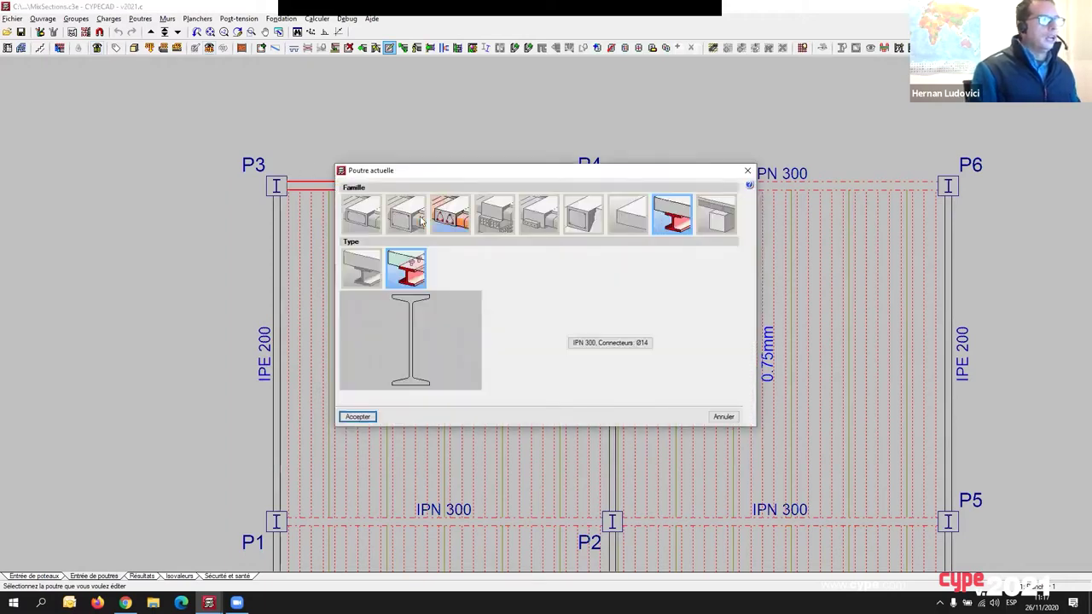
{"action": "left_click", "coordinate": [584, 342]}
{"action": "left_click_drag", "start_coordinate": [531, 237], "coordinate": [589, 138]}
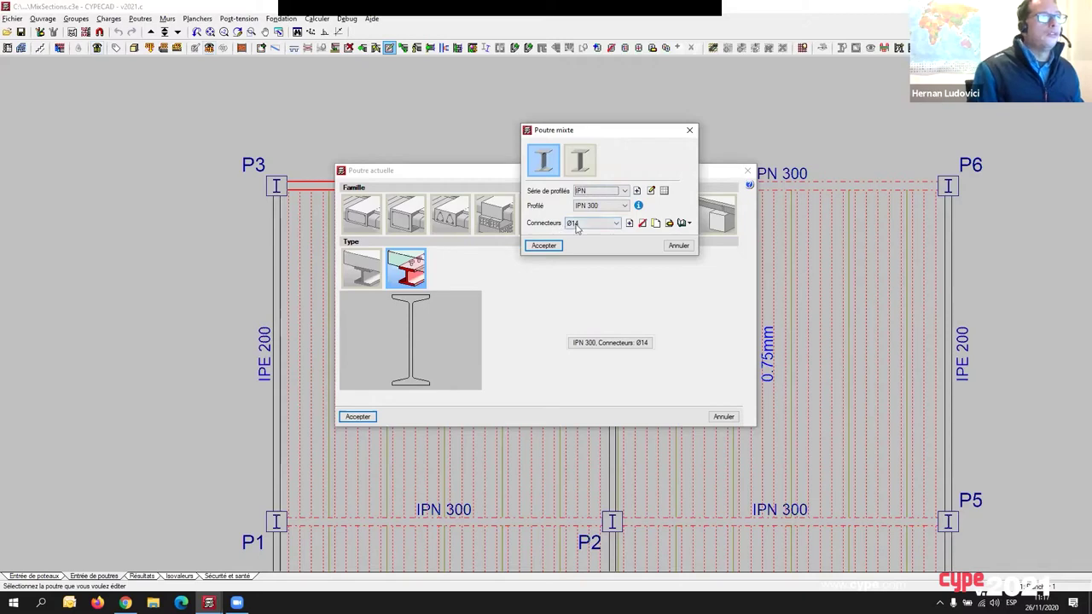
{"action": "left_click", "coordinate": [670, 224]}
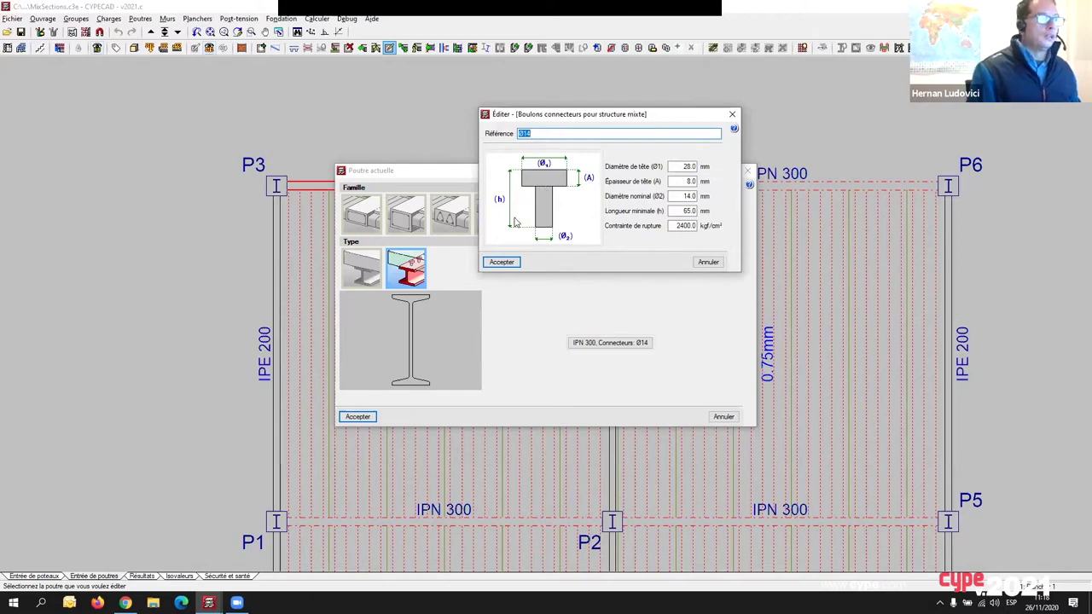
{"action": "left_click", "coordinate": [732, 115]}
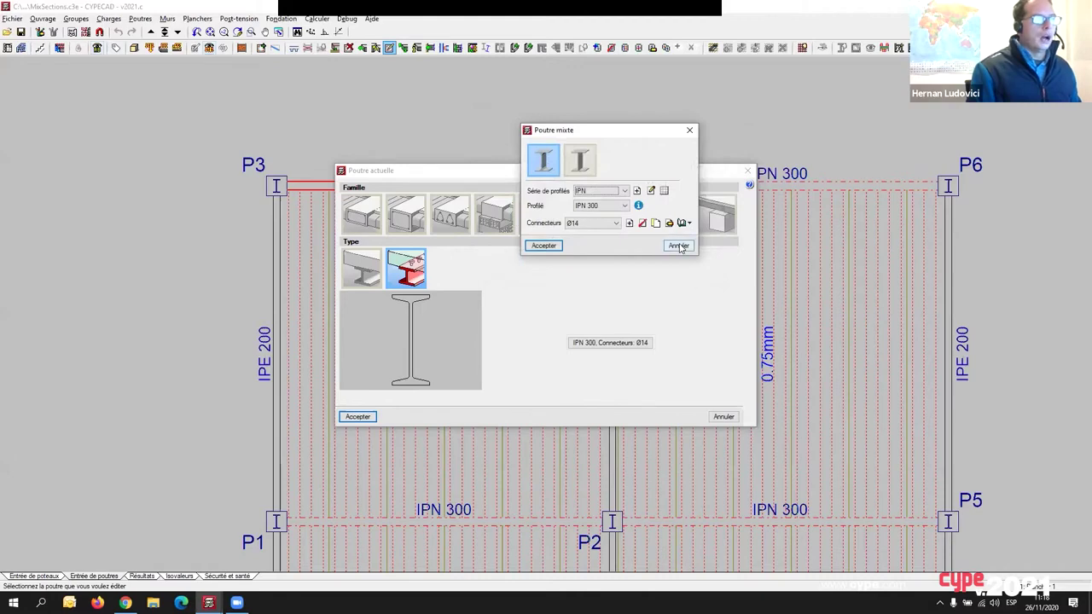
{"action": "left_click", "coordinate": [679, 246]}
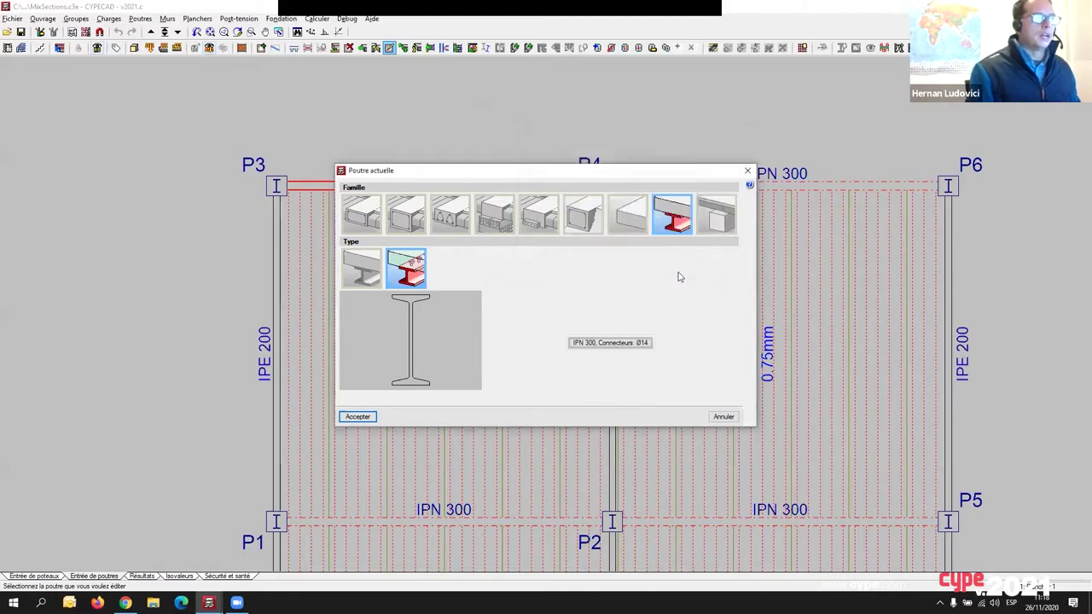
{"action": "left_click", "coordinate": [724, 417]}
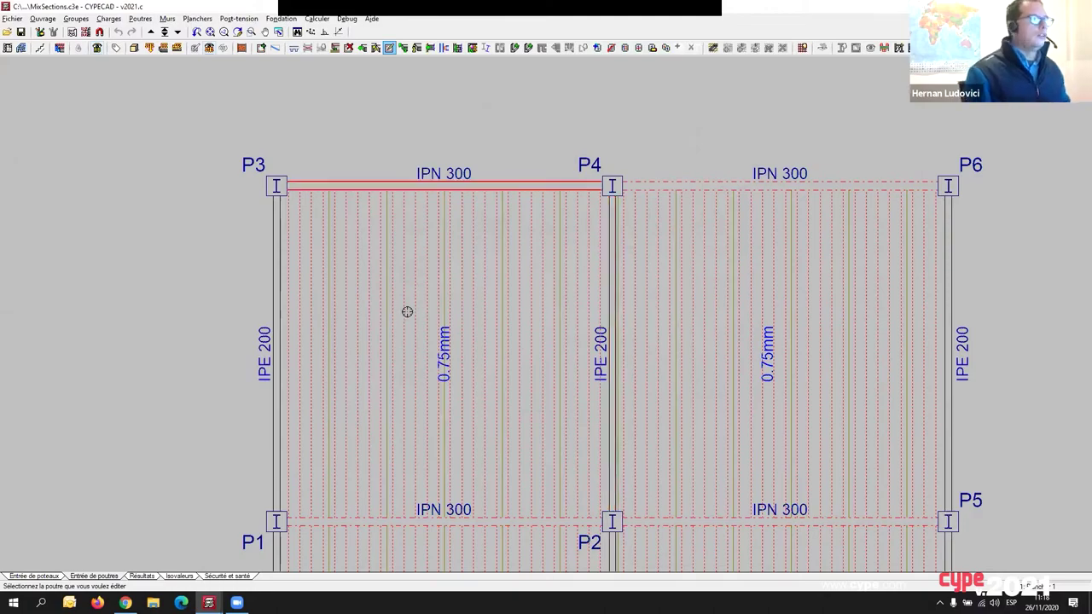
Start entering a new floor, preview the waffle floor (Planchers réticulés) library and choose the composite floor type Planchers mixtes.
{"action": "scroll", "coordinate": [417, 313], "scroll_direction": "down", "scroll_amount": 3}
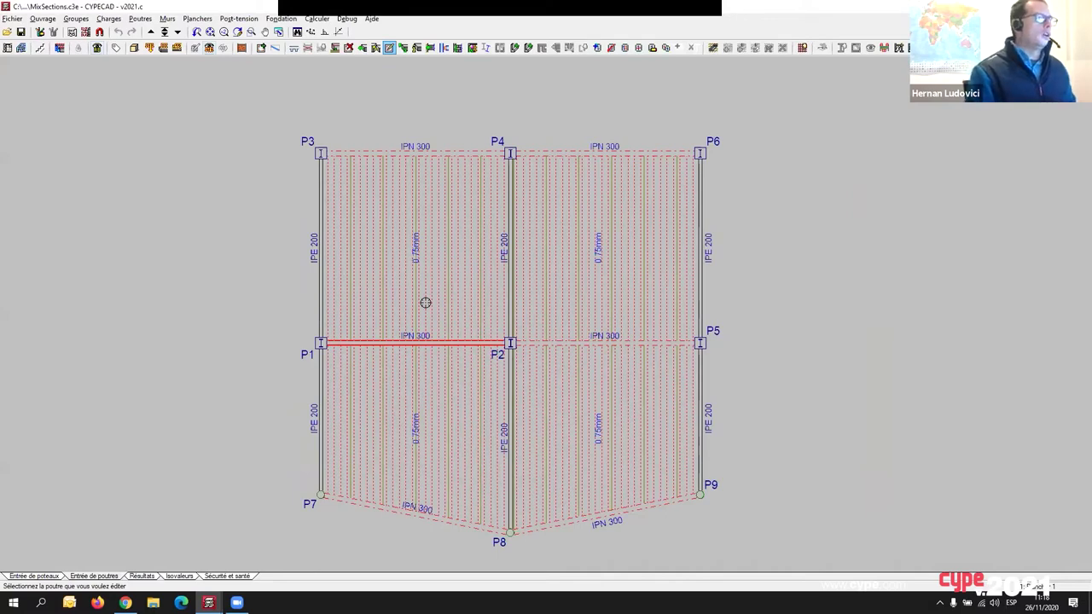
{"action": "left_click", "coordinate": [197, 18]}
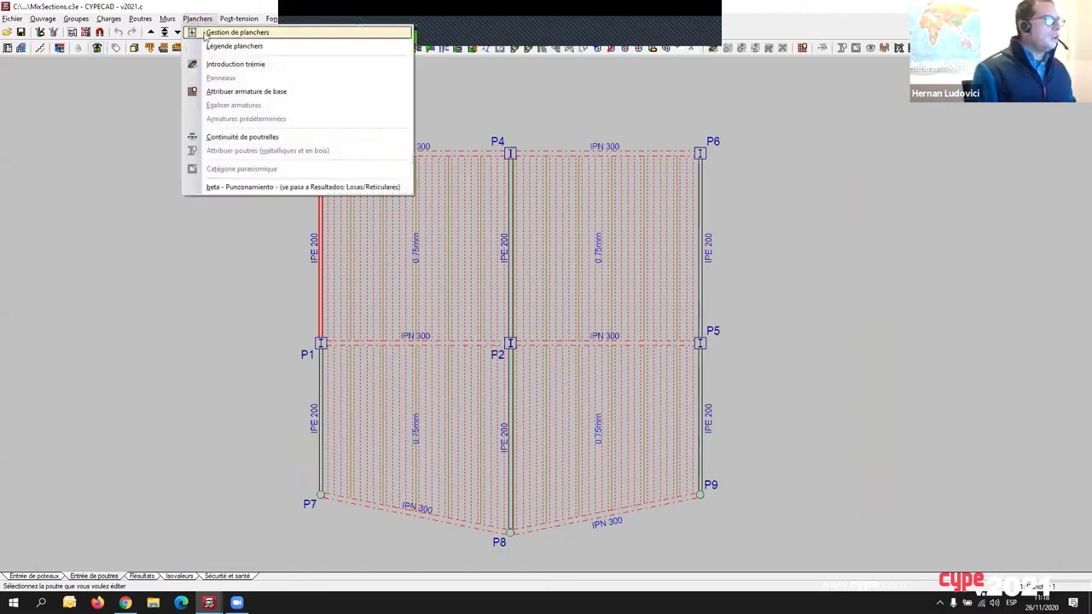
{"action": "left_click", "coordinate": [206, 34]}
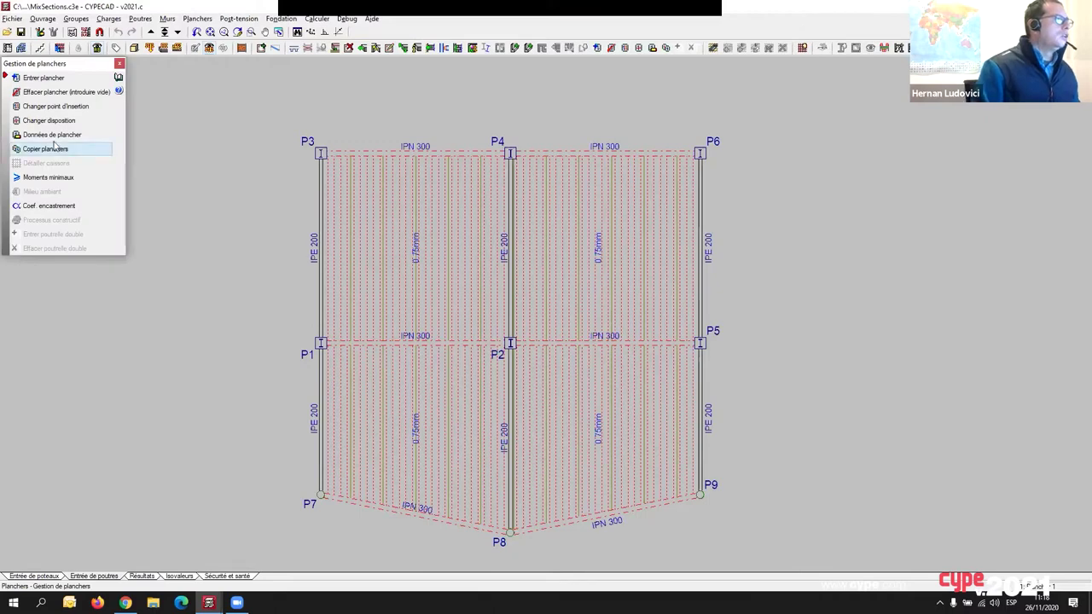
{"action": "left_click", "coordinate": [38, 80]}
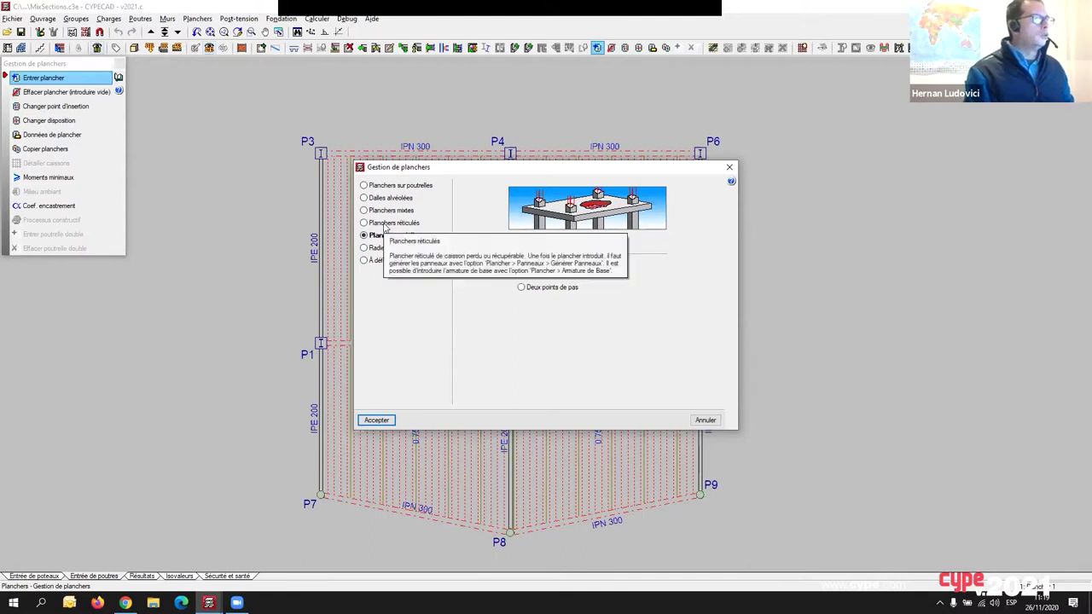
{"action": "left_click", "coordinate": [385, 224]}
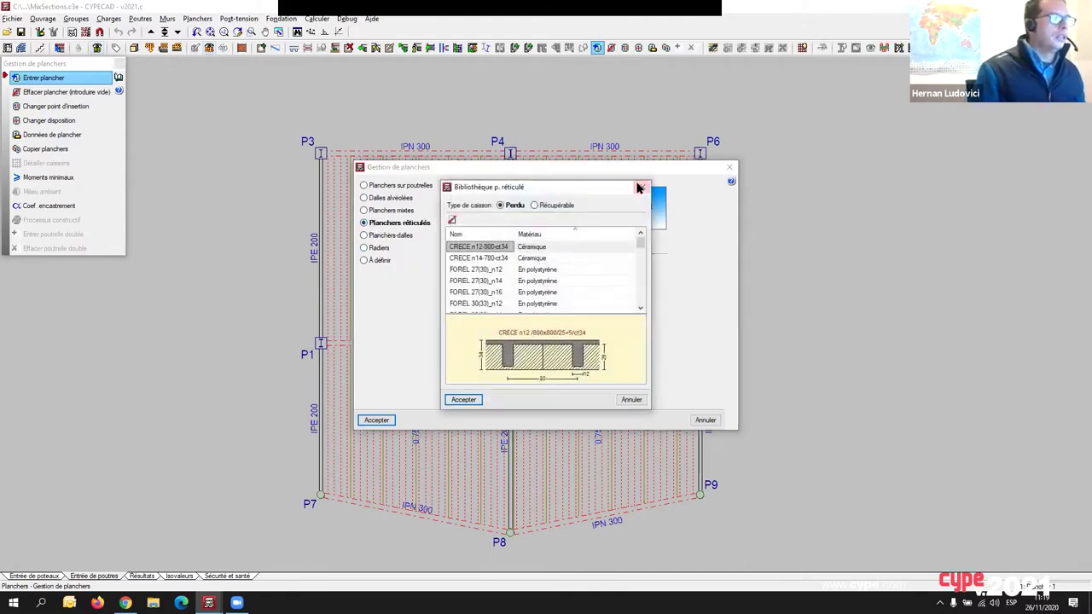
{"action": "left_click", "coordinate": [640, 187]}
{"action": "left_click", "coordinate": [388, 210]}
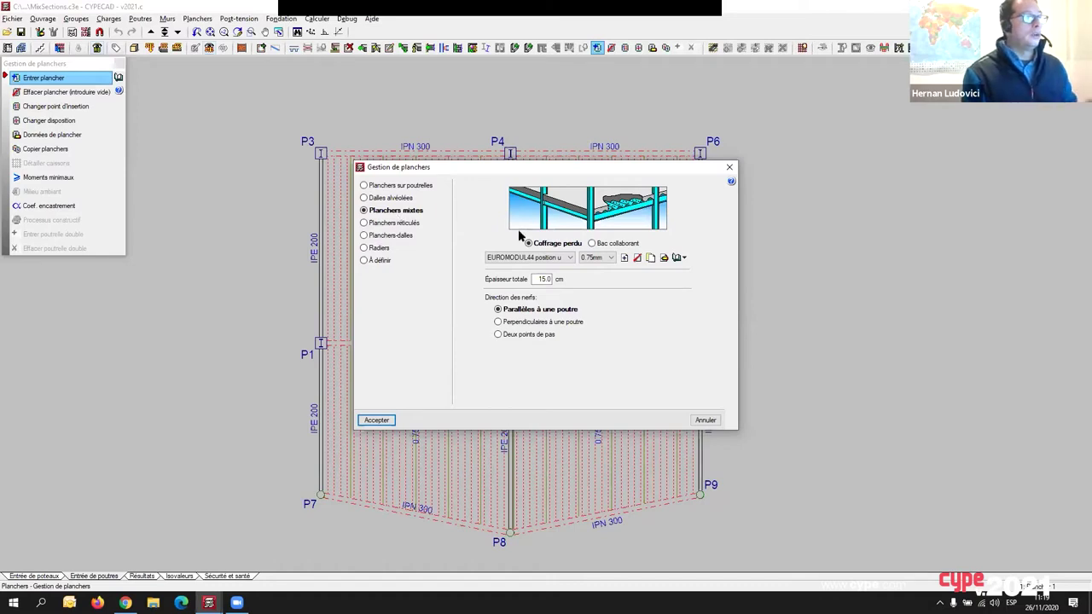
Review the Coffrage perdu composite floor options, including the library import and export commands and the available deck profiles.
{"action": "mouse_move", "coordinate": [563, 247]}
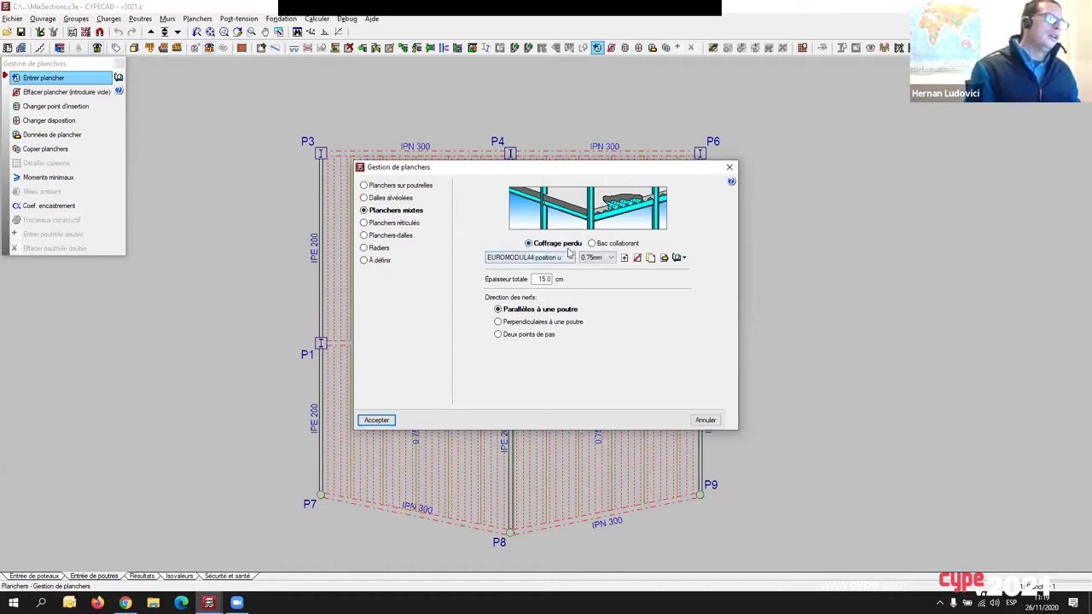
{"action": "mouse_move", "coordinate": [522, 246]}
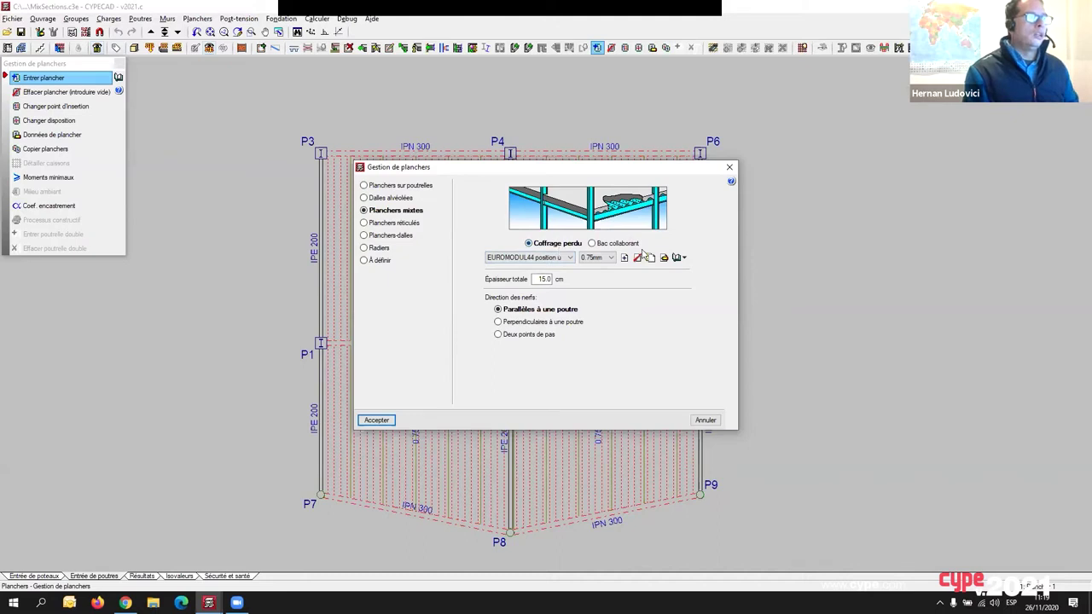
{"action": "mouse_move", "coordinate": [640, 251]}
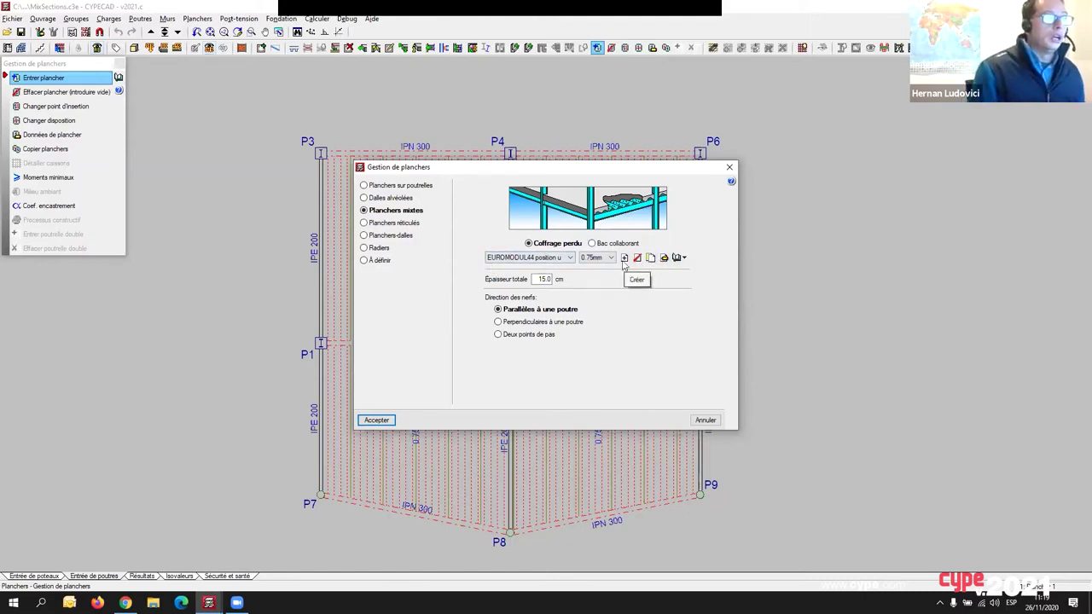
{"action": "left_click", "coordinate": [679, 258]}
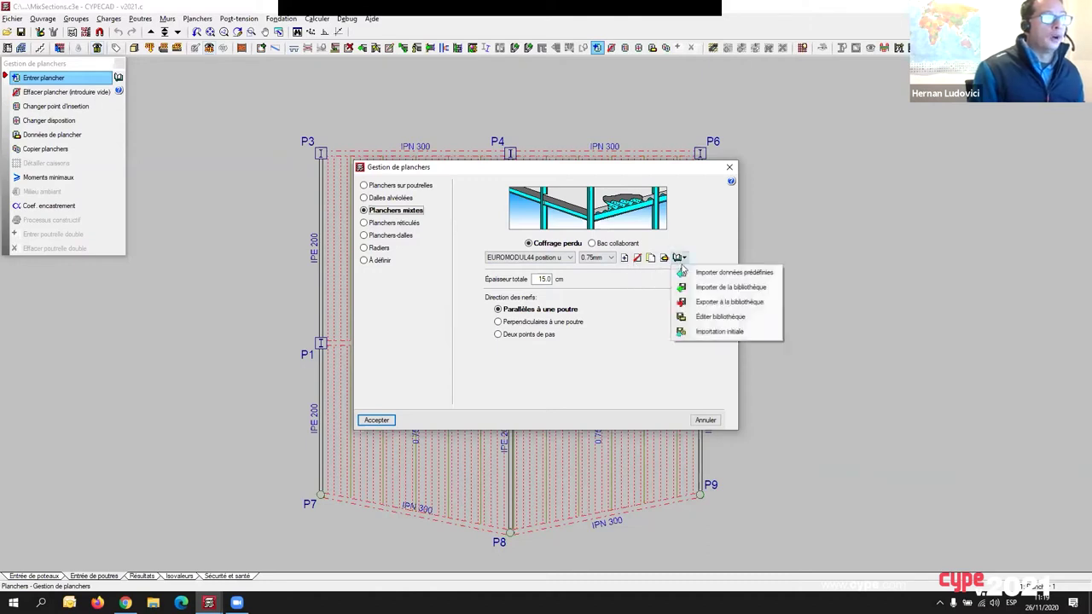
{"action": "left_click", "coordinate": [570, 258]}
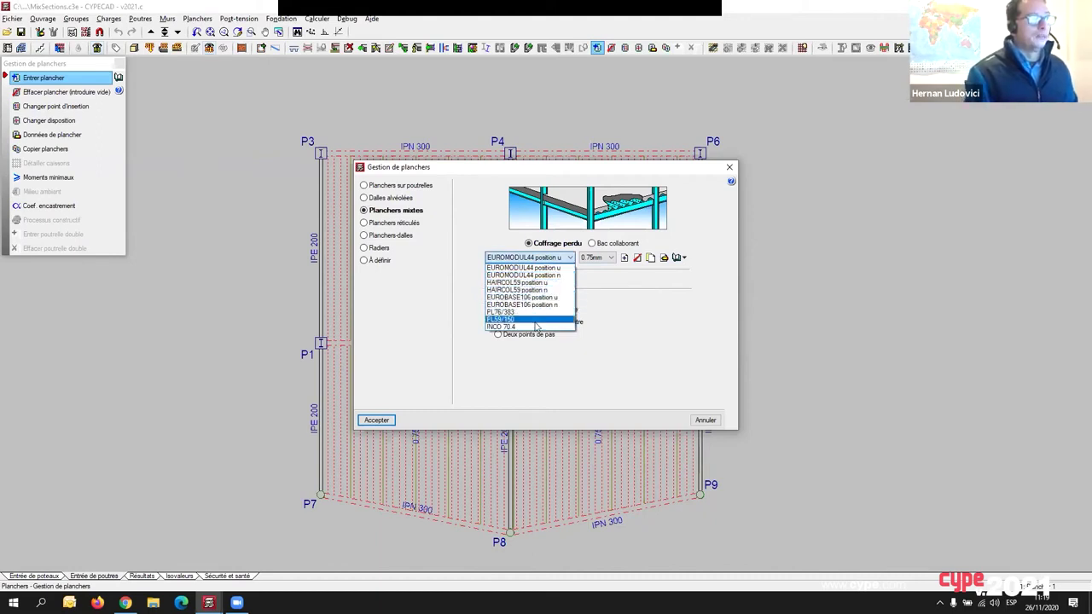
{"action": "left_click", "coordinate": [632, 334]}
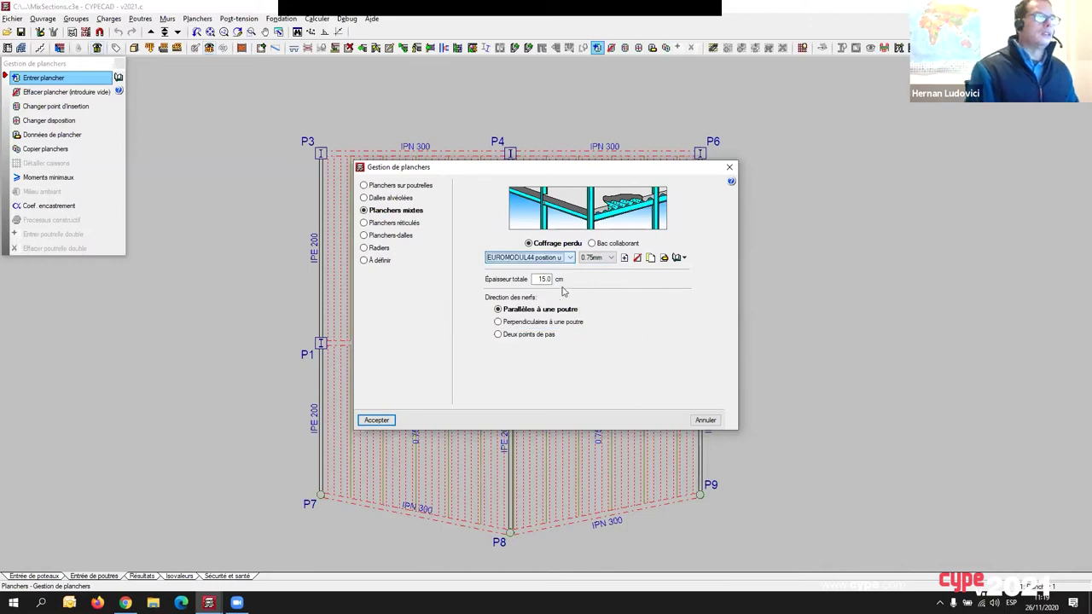
Examine the data required for a new lost-formwork deck series, including its geometry and reference properties, and discard the series.
{"action": "left_click", "coordinate": [624, 258]}
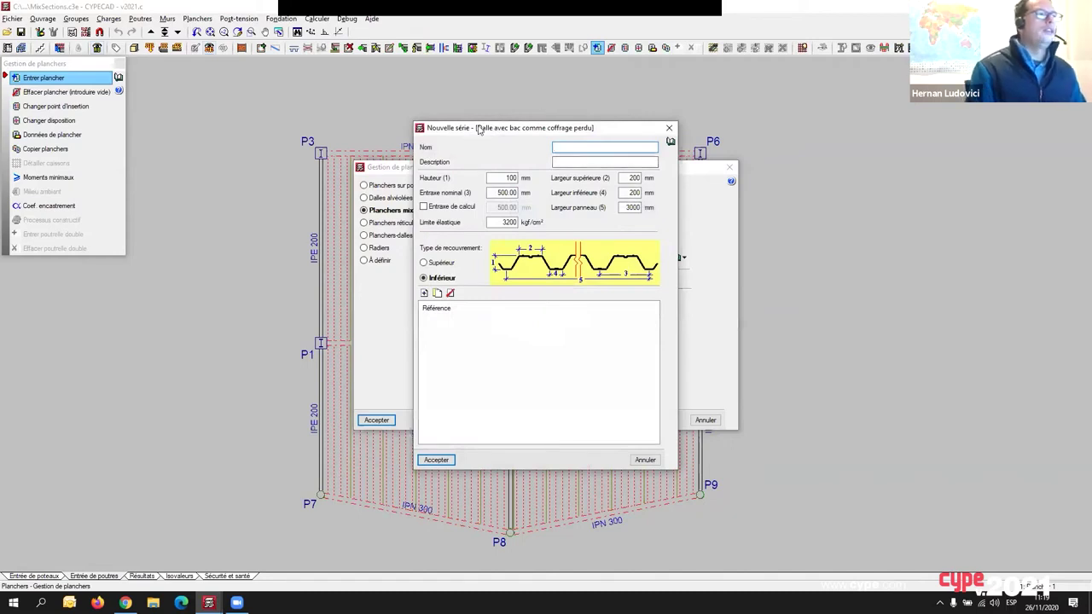
{"action": "left_click_drag", "start_coordinate": [480, 128], "coordinate": [745, 125]}
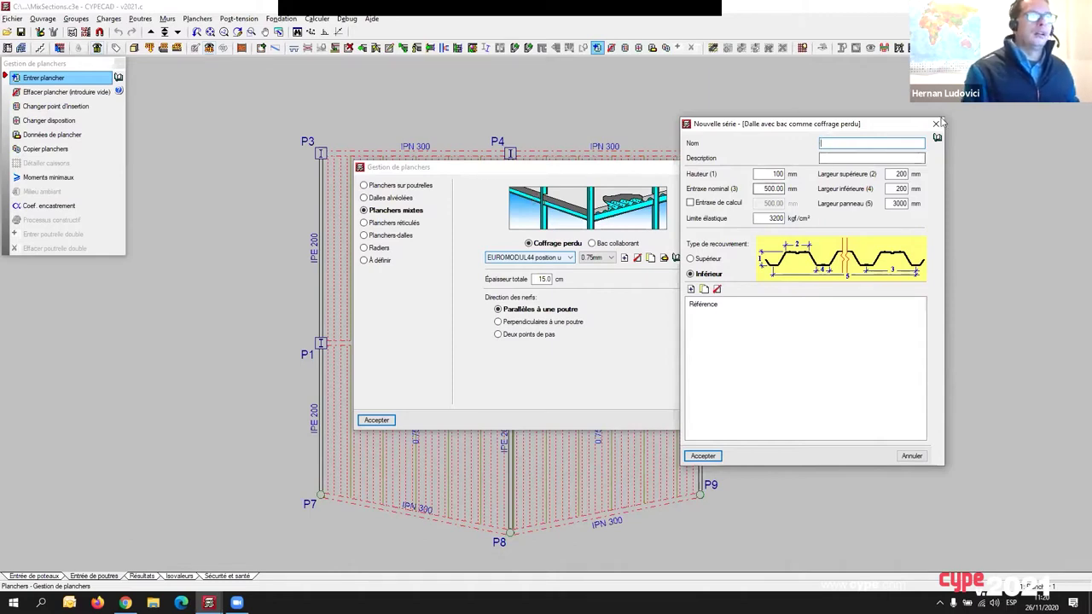
{"action": "left_click", "coordinate": [673, 227]}
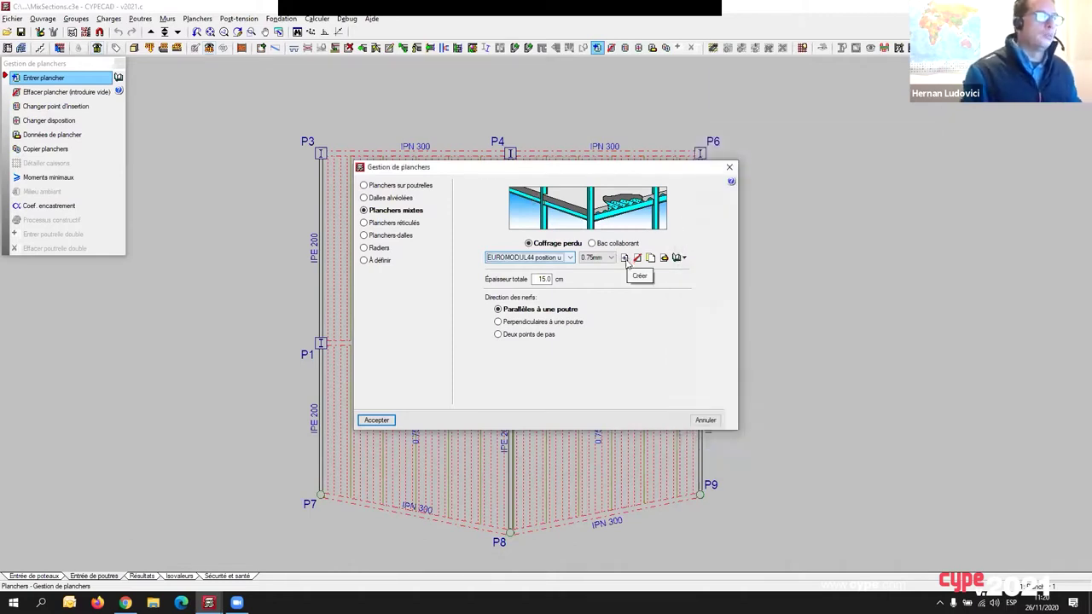
{"action": "left_click", "coordinate": [624, 258]}
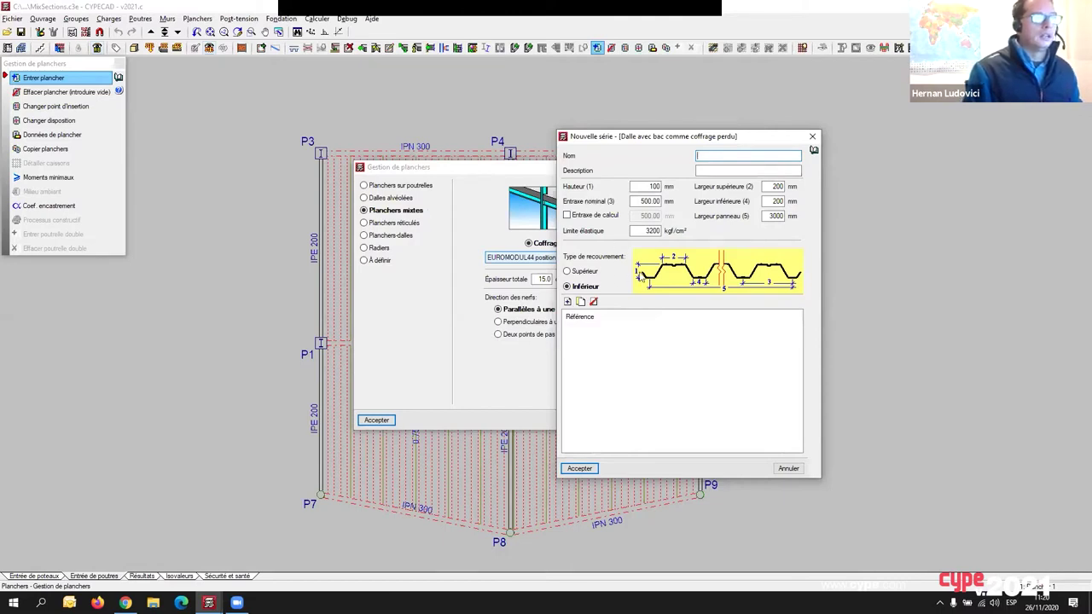
{"action": "left_click", "coordinate": [580, 302]}
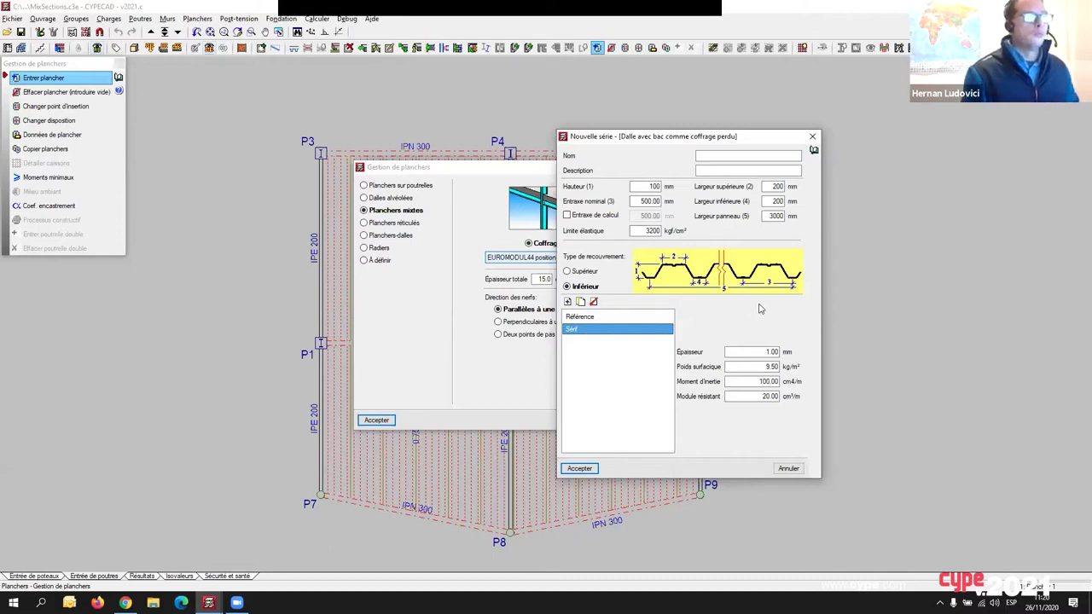
{"action": "left_click", "coordinate": [812, 139]}
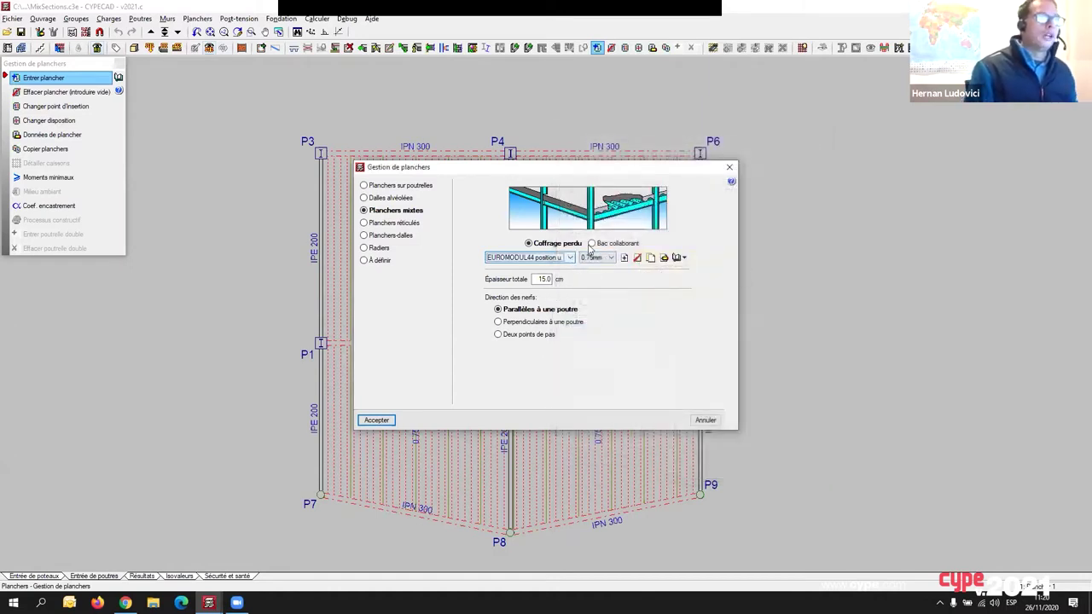
Set the composite floor to Bac collaborant with the EUROCOL 60 deck profile.
{"action": "left_click", "coordinate": [591, 244]}
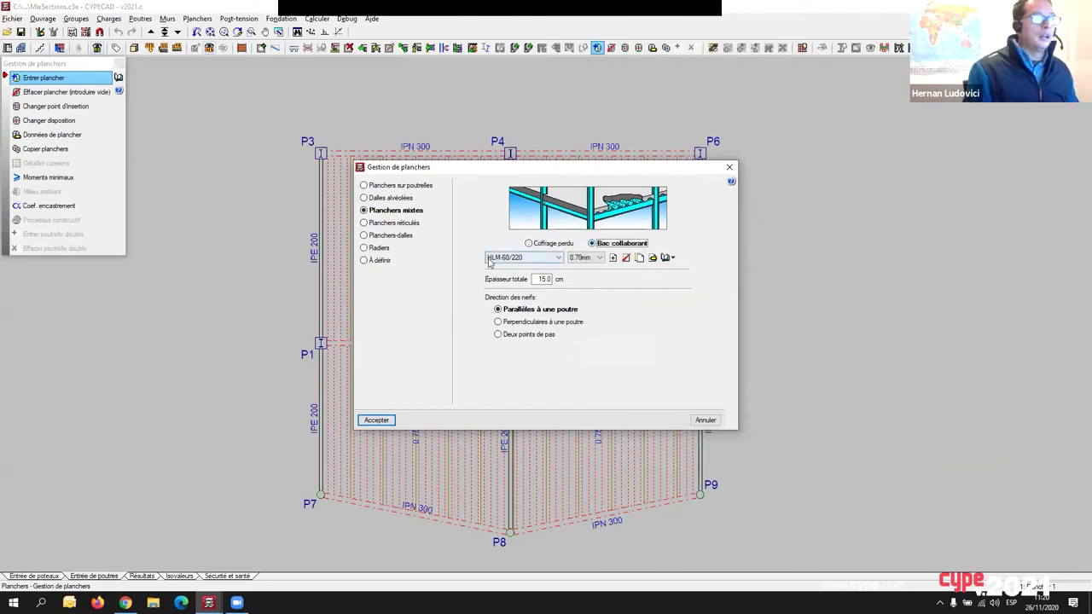
{"action": "left_click", "coordinate": [556, 257]}
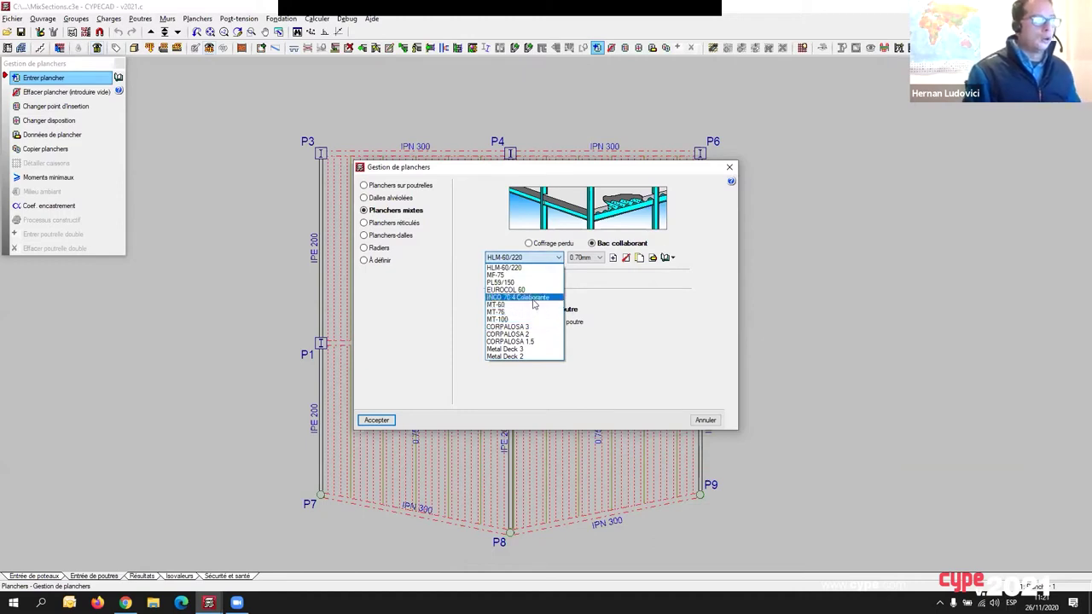
{"action": "left_click", "coordinate": [534, 291]}
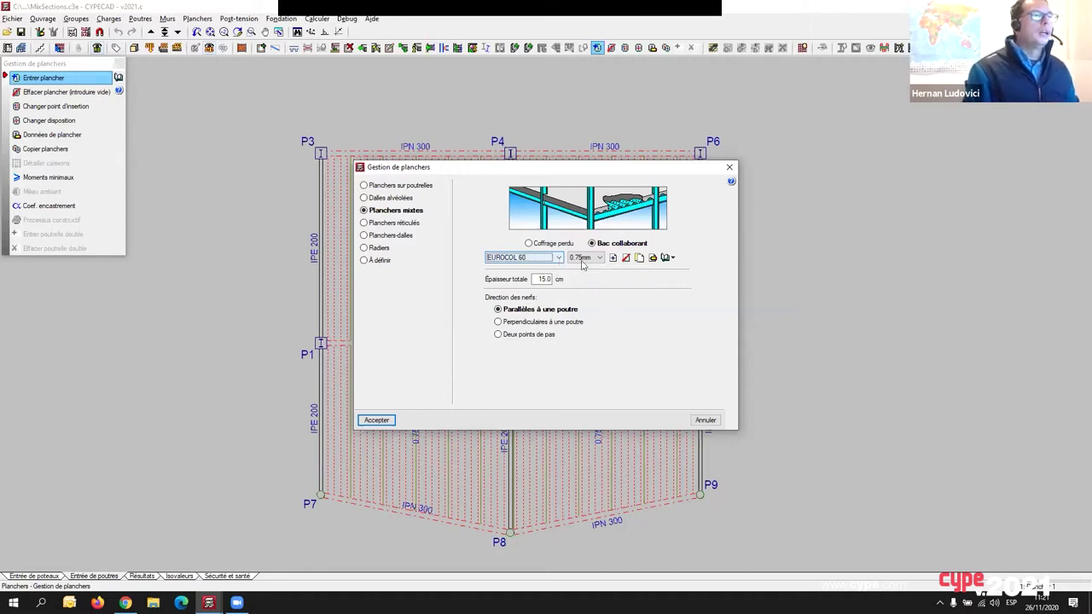
Examine the data for a new collaborating deck series, including the reference's m and k coefficients, and cancel the series and floor entry.
{"action": "left_click", "coordinate": [612, 257]}
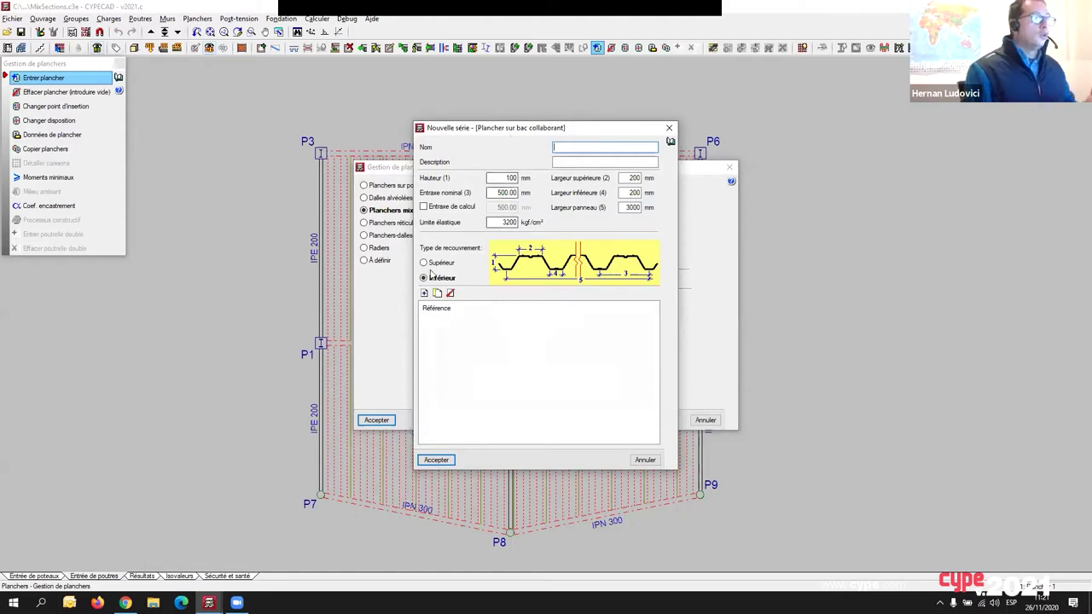
{"action": "left_click", "coordinate": [425, 293]}
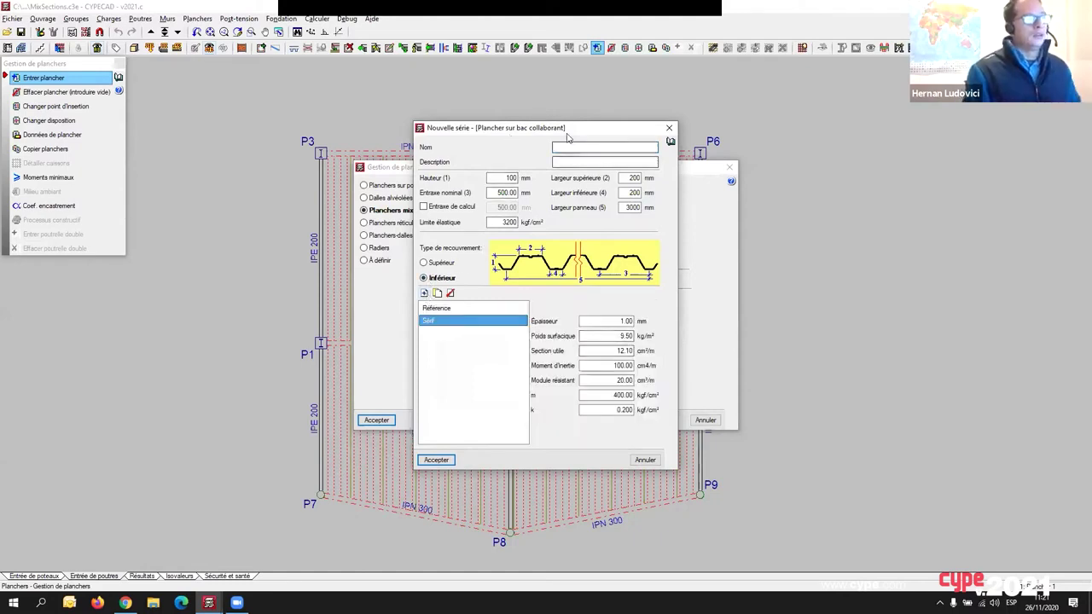
{"action": "left_click_drag", "start_coordinate": [516, 130], "coordinate": [803, 100]}
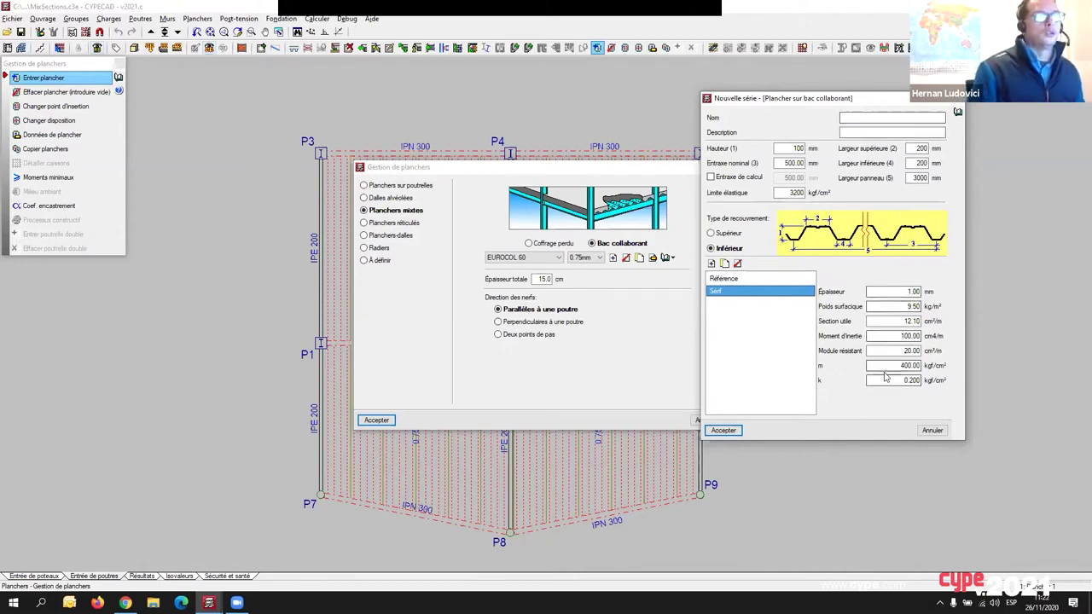
{"action": "left_click", "coordinate": [957, 106]}
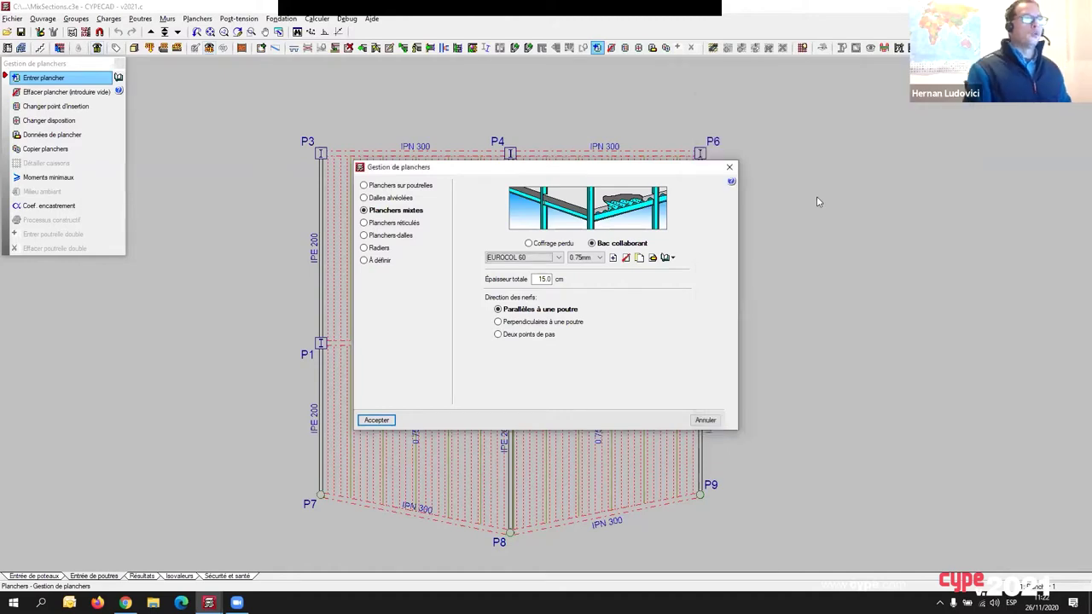
{"action": "left_click", "coordinate": [731, 168]}
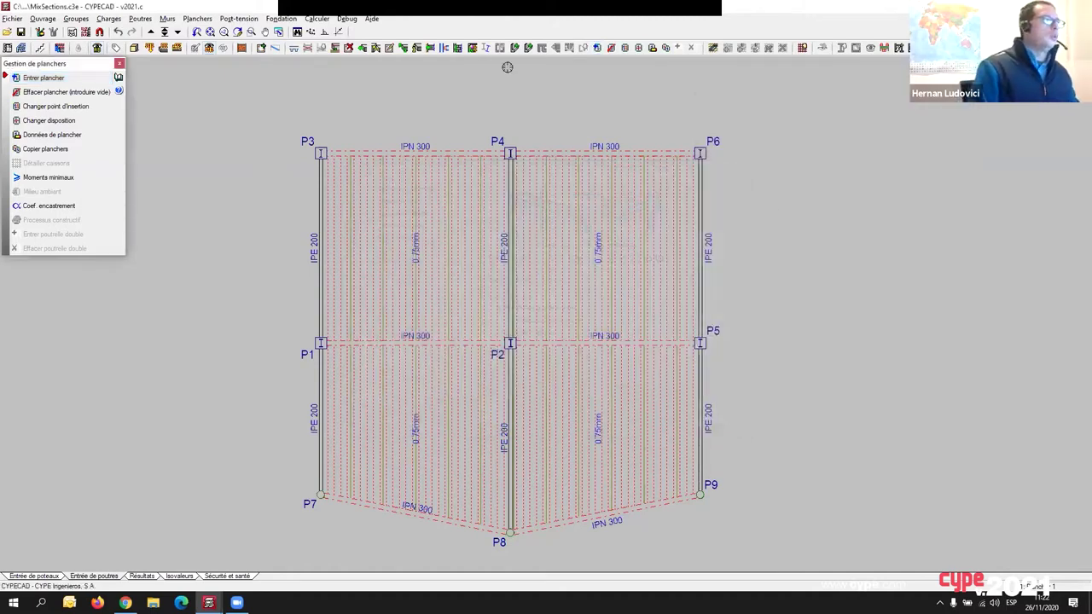
View the whole building in 3D and inspect its floors, beams and columns from a lower angle.
{"action": "left_click", "coordinate": [134, 48]}
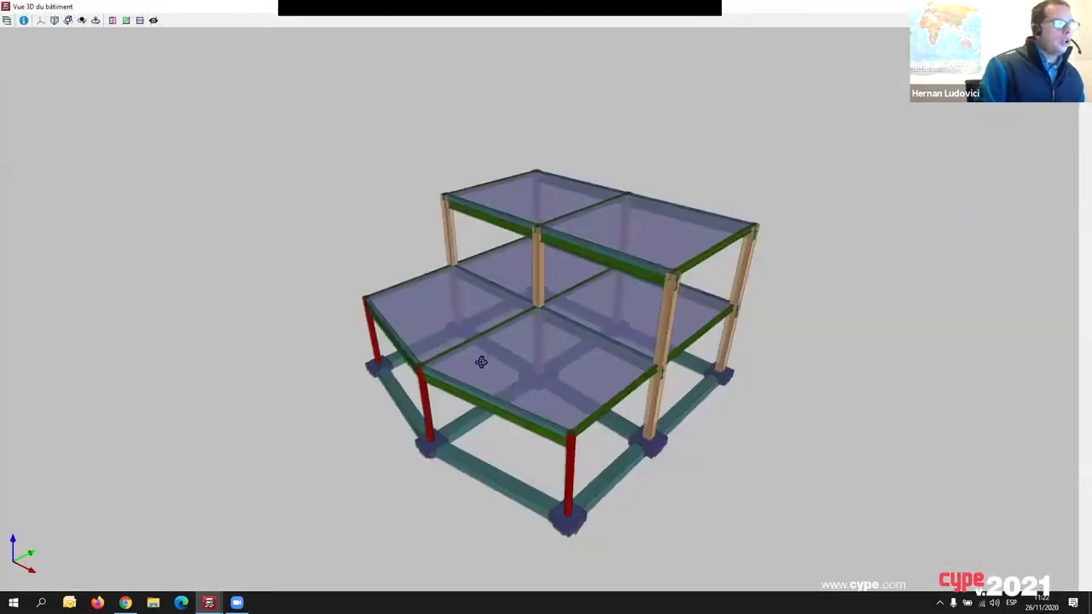
{"action": "left_click_drag", "start_coordinate": [480, 361], "coordinate": [418, 354]}
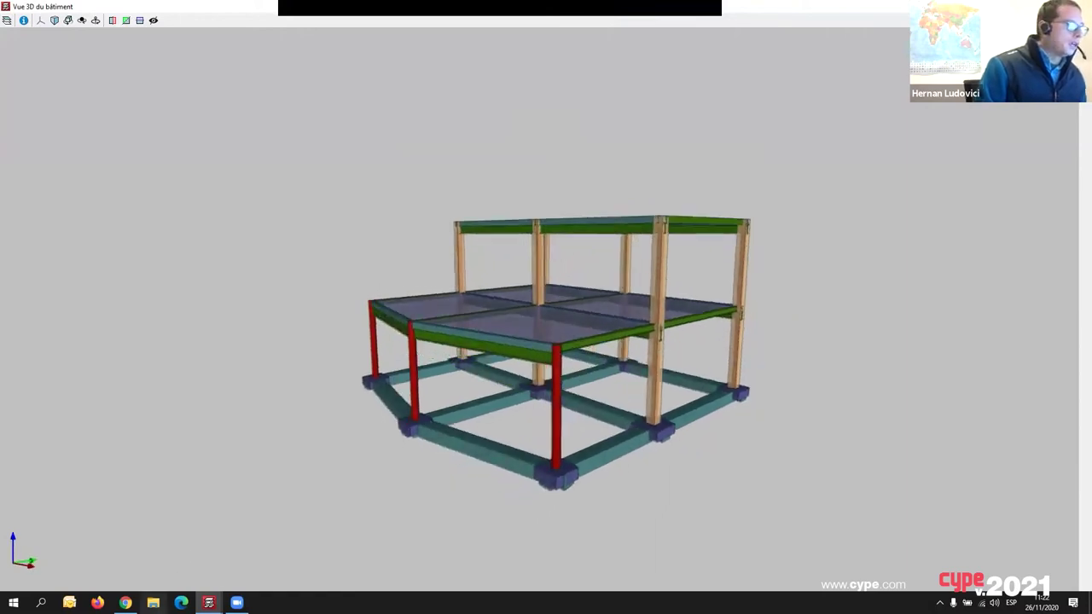
Switch to the calculated model MixSections Con calculo and display its results.
{"action": "left_click", "coordinate": [208, 602]}
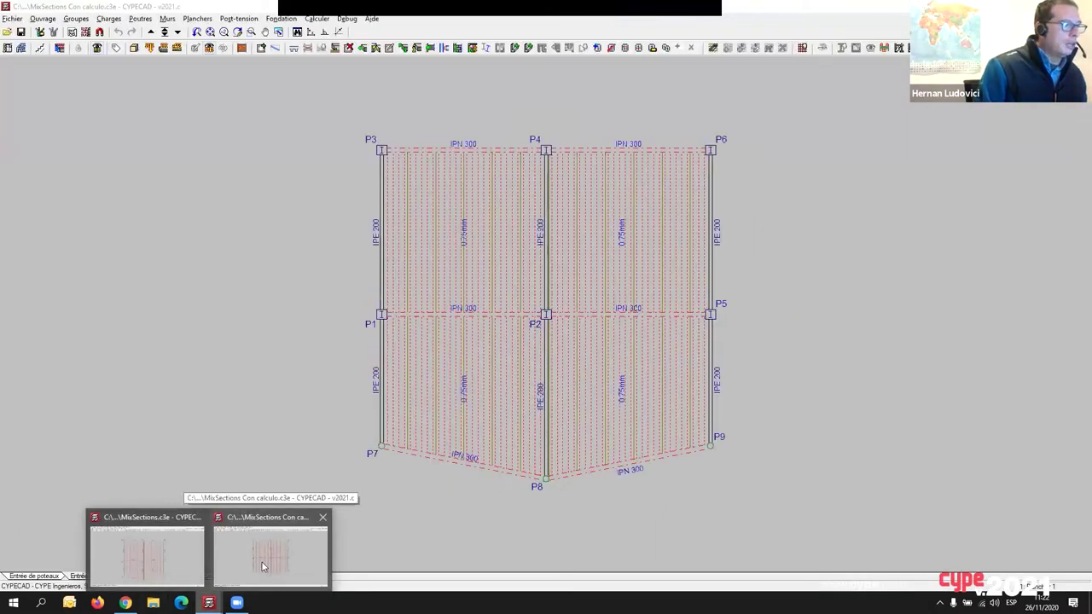
{"action": "left_click", "coordinate": [262, 562]}
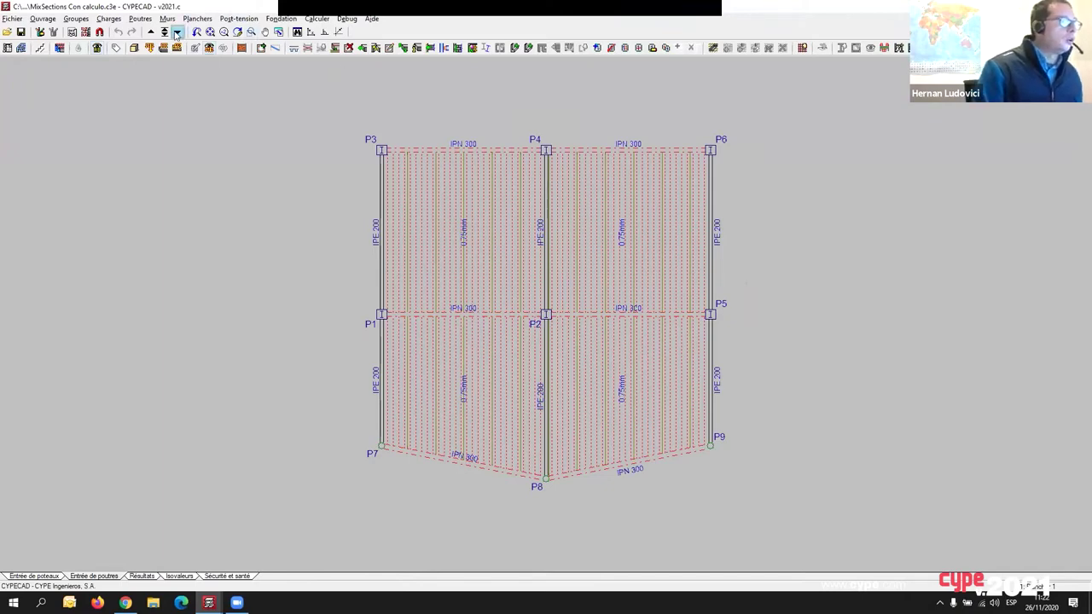
{"action": "left_click", "coordinate": [141, 576]}
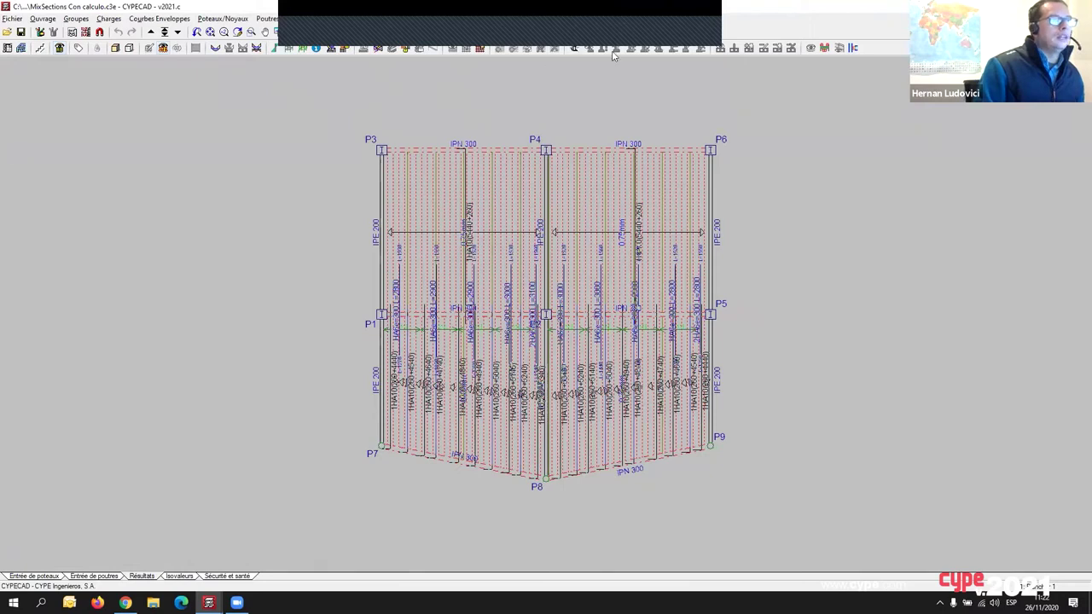
Check the composite floors for design errors, querying the panel between P3 and P4 and examining the upper bays up close.
{"action": "left_click", "coordinate": [510, 19]}
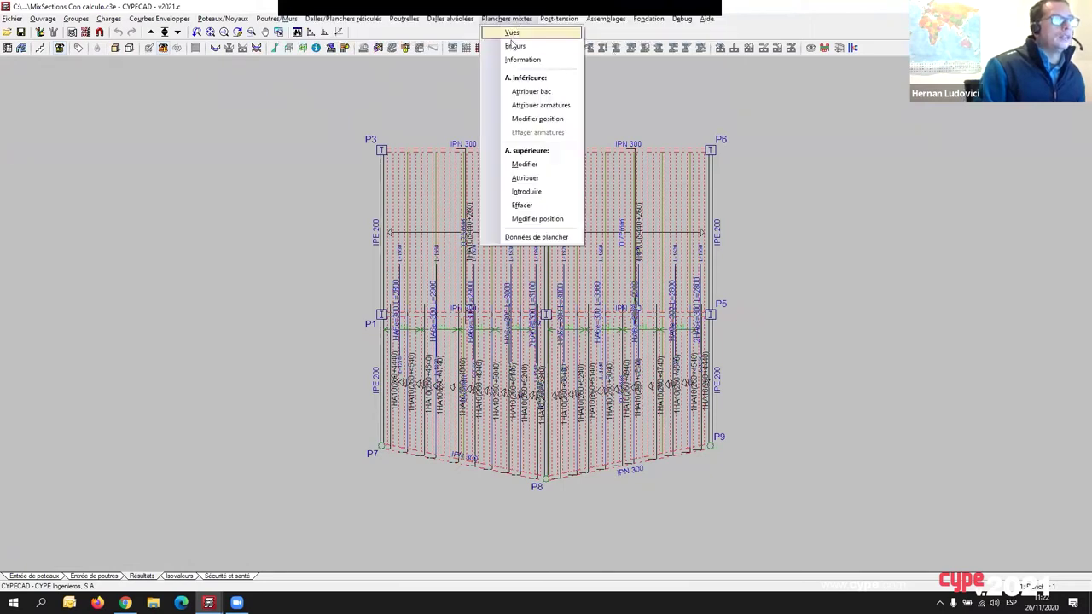
{"action": "left_click", "coordinate": [512, 47]}
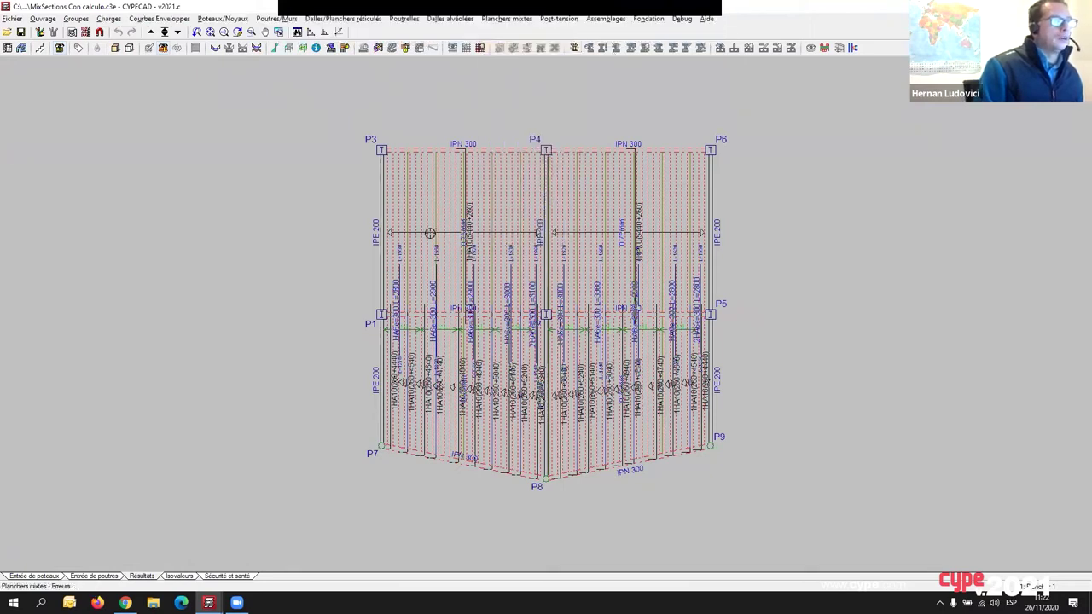
{"action": "left_click", "coordinate": [429, 234]}
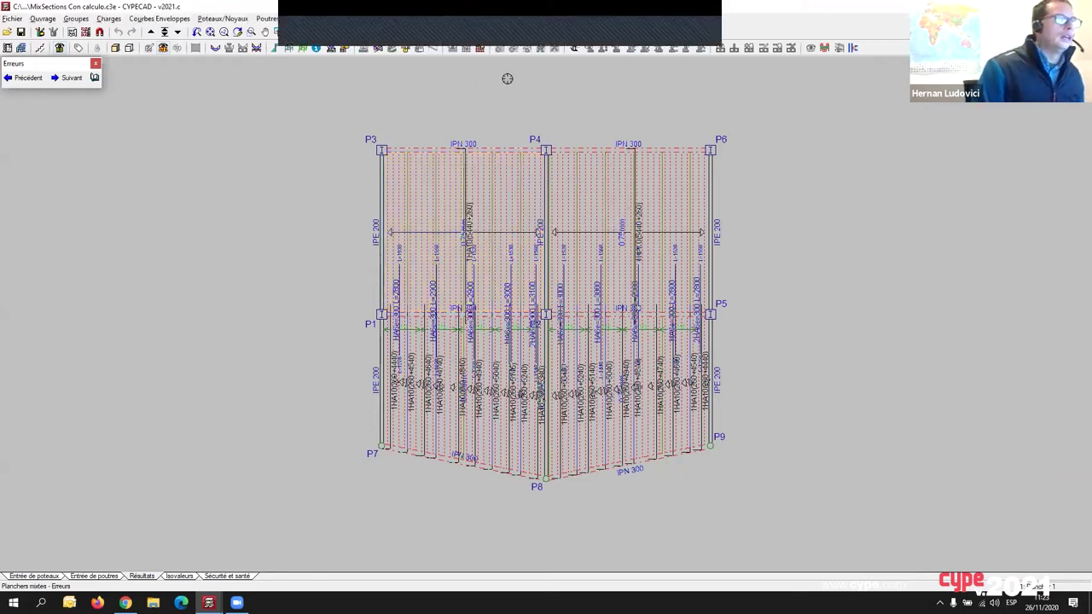
{"action": "scroll", "coordinate": [508, 79], "scroll_direction": "up", "scroll_amount": 3}
{"action": "middle_click_drag", "start_coordinate": [487, 113], "coordinate": [475, 95]}
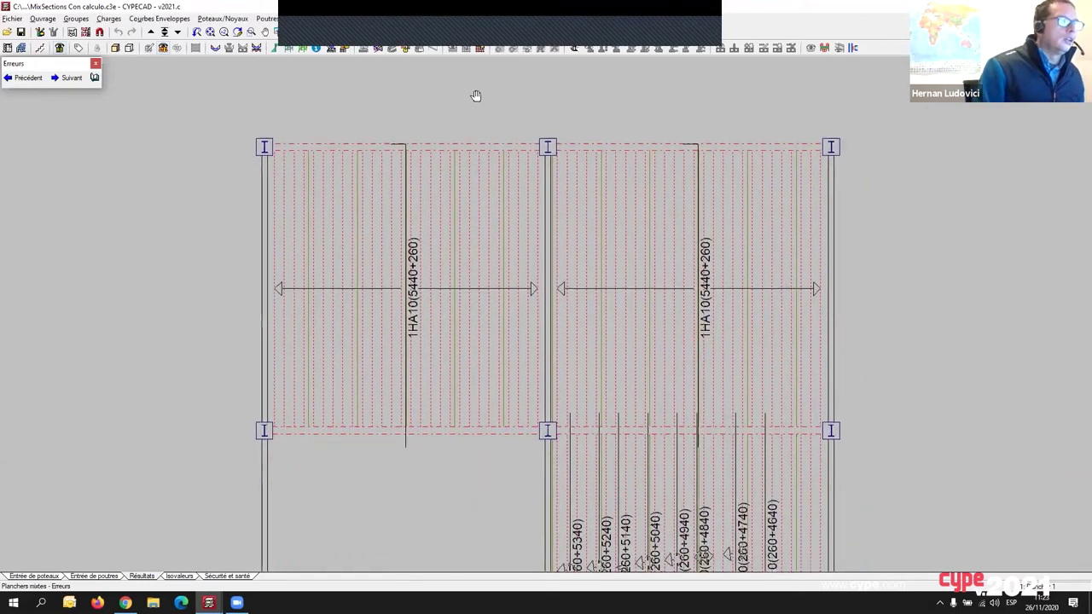
Inspect the reinforcement labels of the composite floor in the bays around P1, P2 and P5.
{"action": "scroll", "coordinate": [383, 134], "scroll_direction": "up", "scroll_amount": 1}
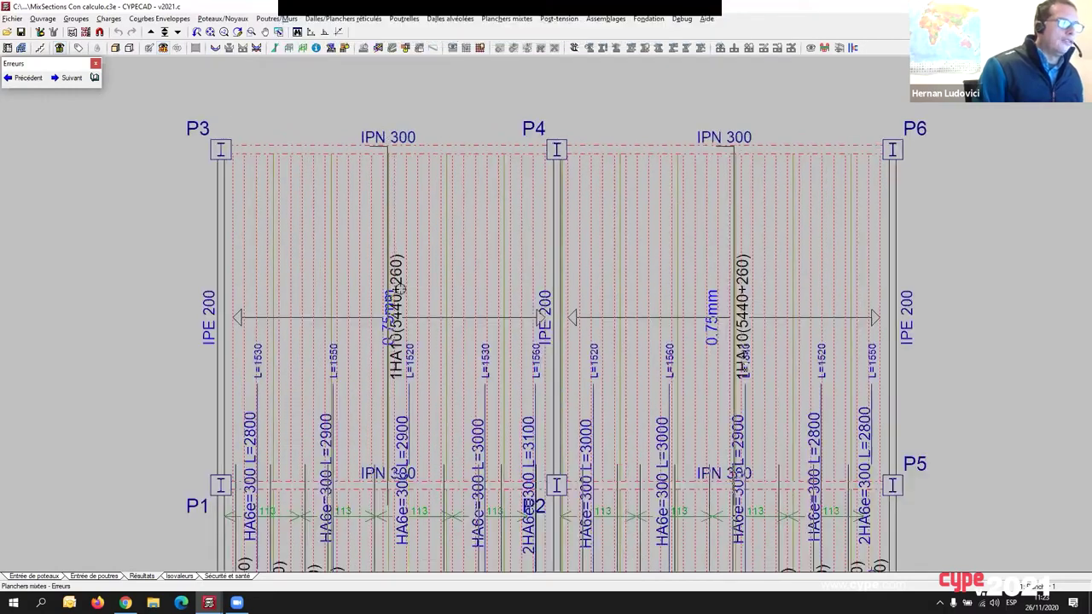
{"action": "middle_click_drag", "start_coordinate": [512, 383], "coordinate": [512, 356]}
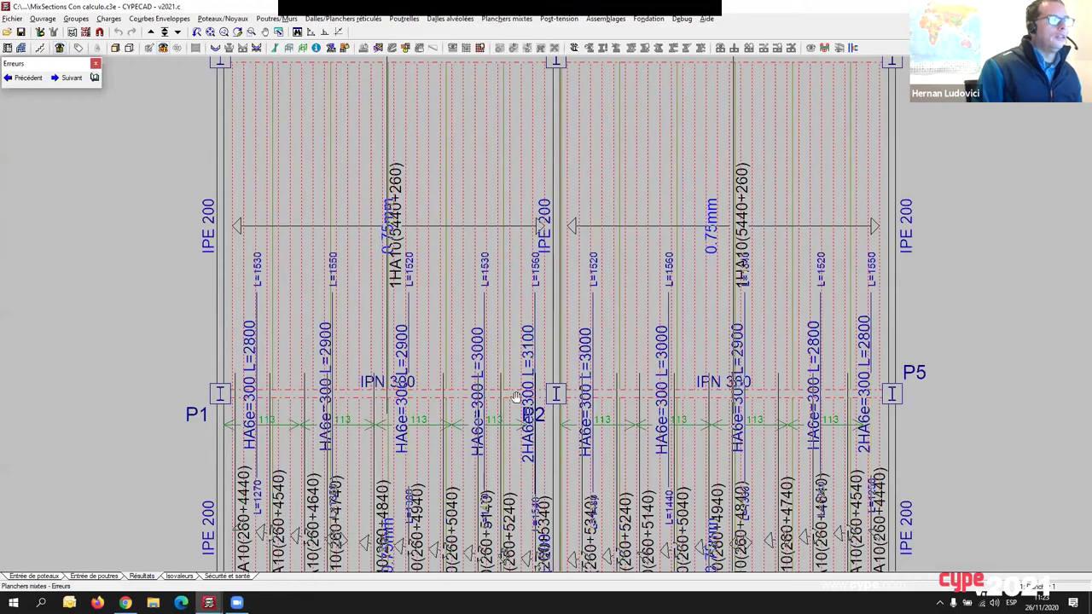
{"action": "middle_click_drag", "start_coordinate": [424, 363], "coordinate": [342, 342]}
{"action": "middle_click_drag", "start_coordinate": [539, 291], "coordinate": [502, 276]}
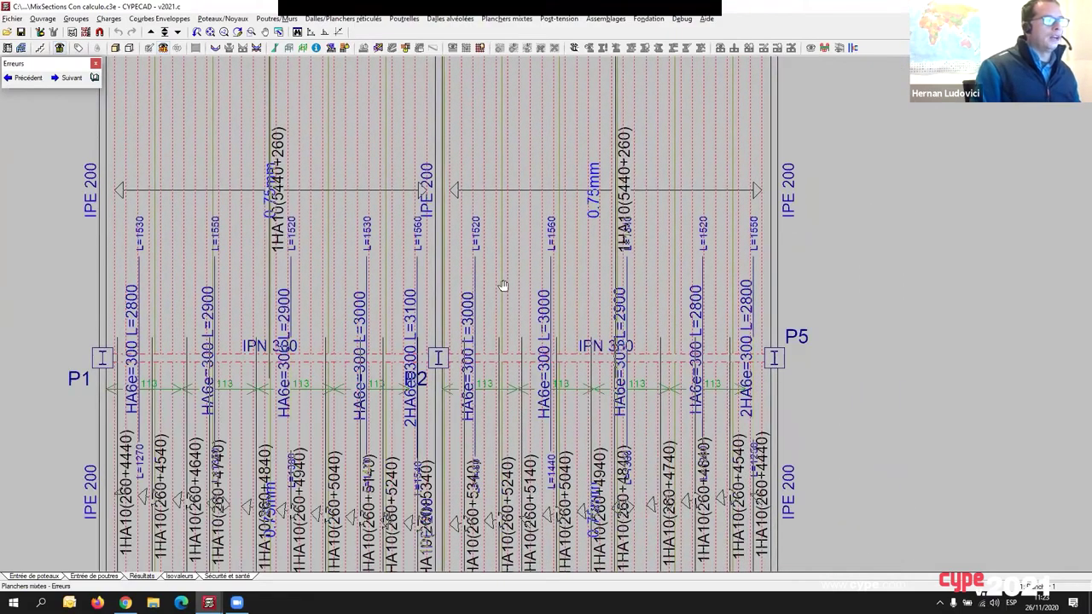
{"action": "scroll", "coordinate": [502, 282], "scroll_direction": "down", "scroll_amount": 3}
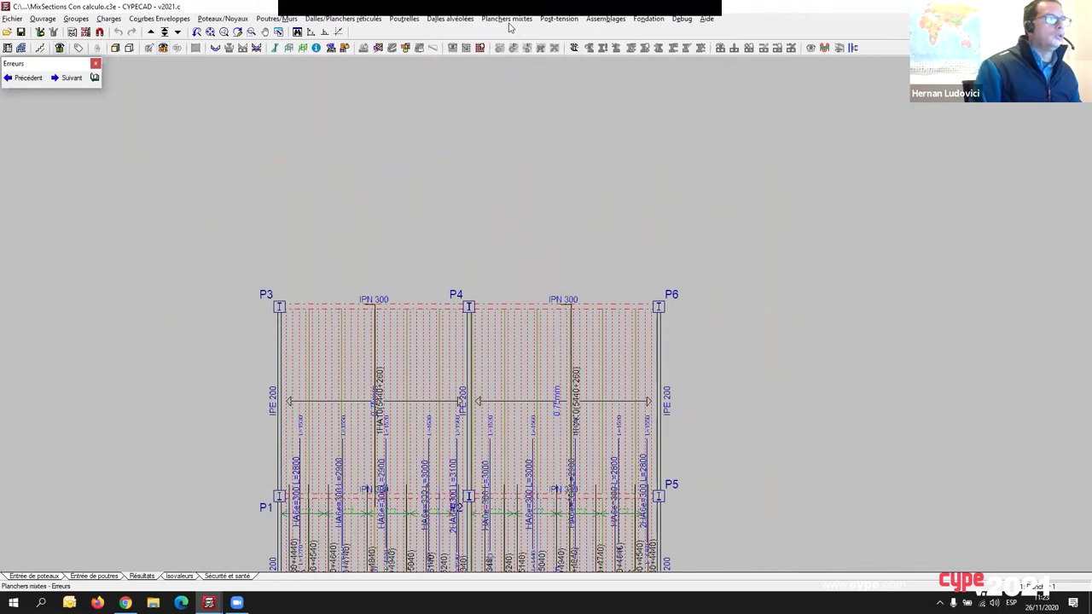
Look through the lost-formwork deck series available for assignment to the composite floors, and close the deck assignment without assigning any.
{"action": "left_click", "coordinate": [506, 20]}
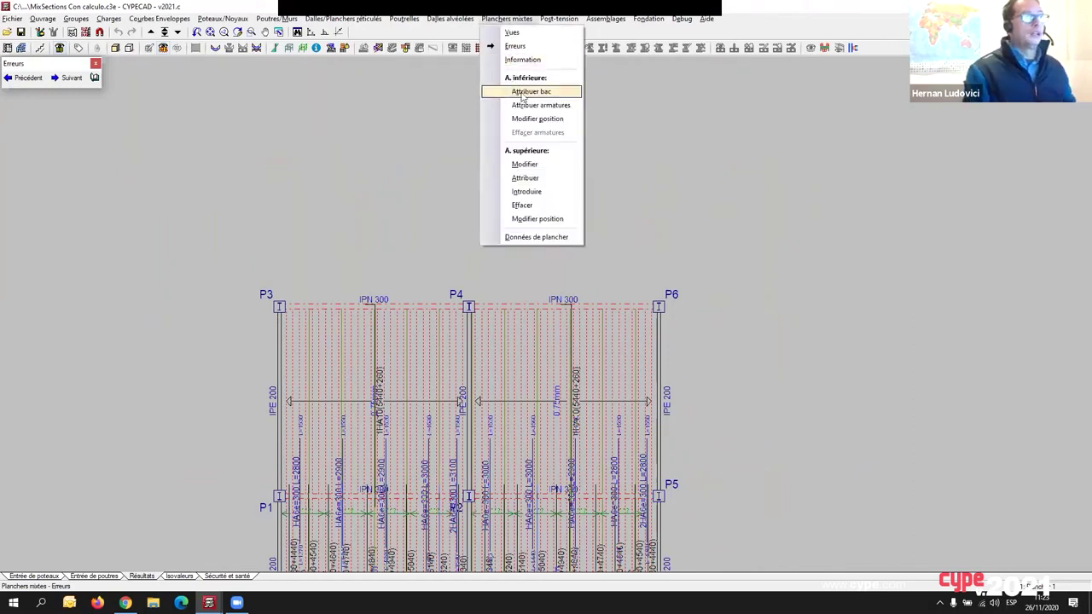
{"action": "left_click", "coordinate": [521, 92]}
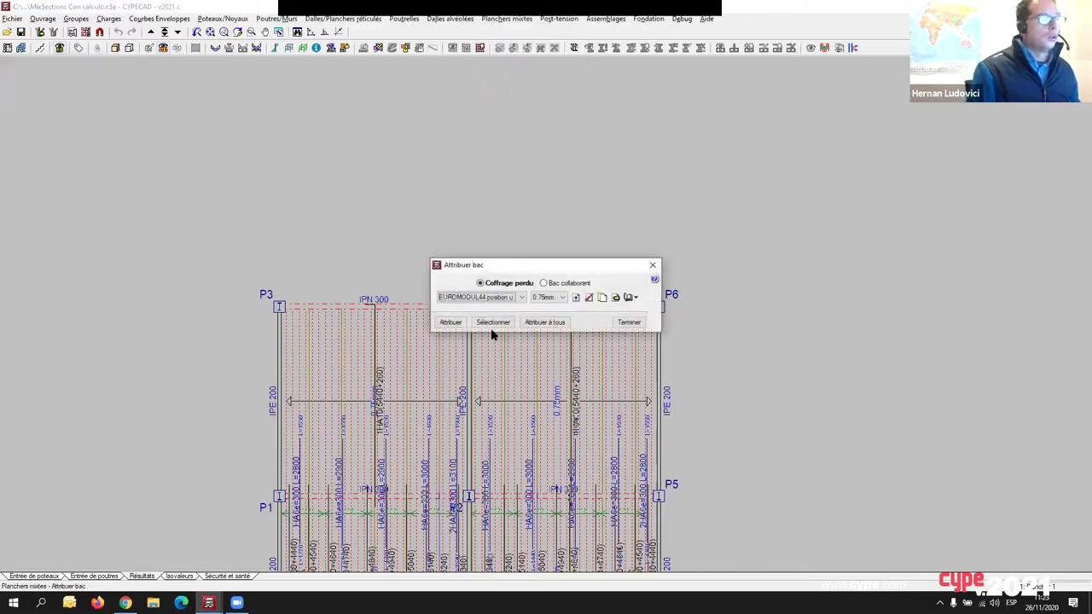
{"action": "left_click", "coordinate": [522, 298]}
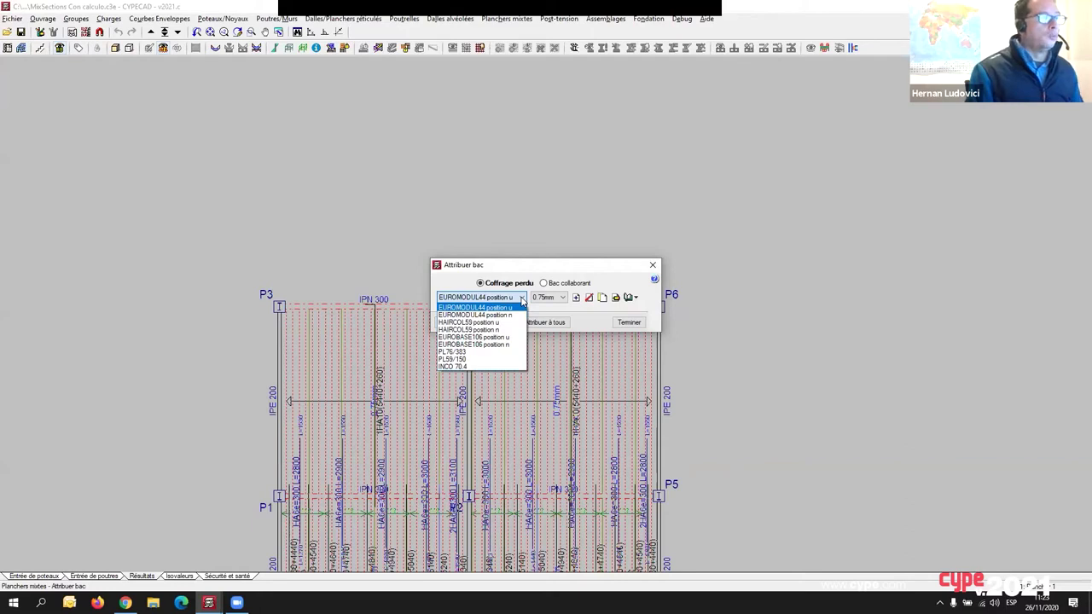
{"action": "left_click", "coordinate": [521, 44]}
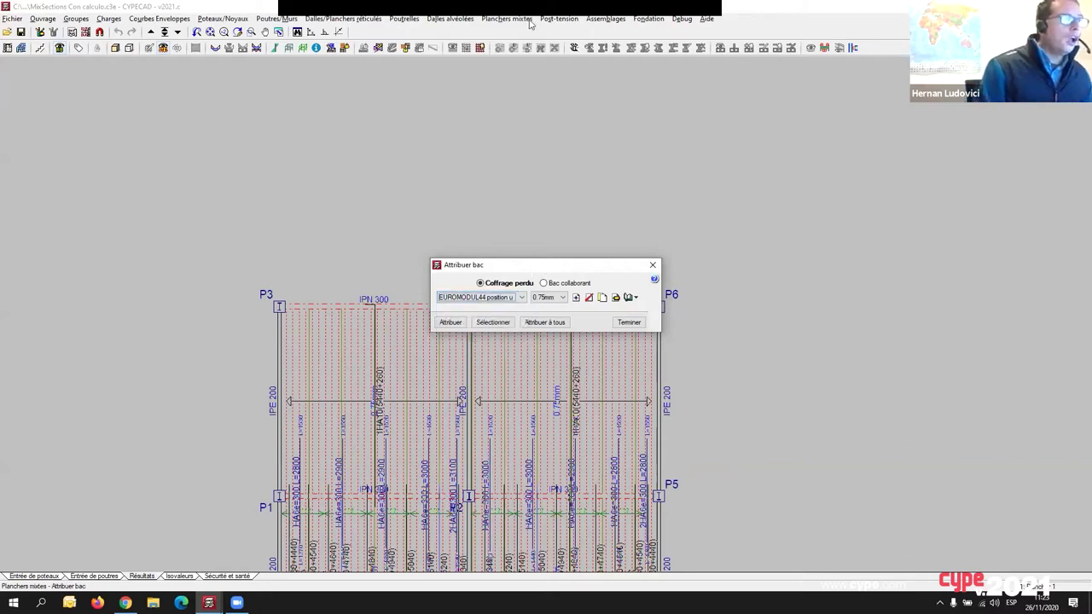
{"action": "left_click", "coordinate": [526, 21]}
{"action": "left_click", "coordinate": [652, 264]}
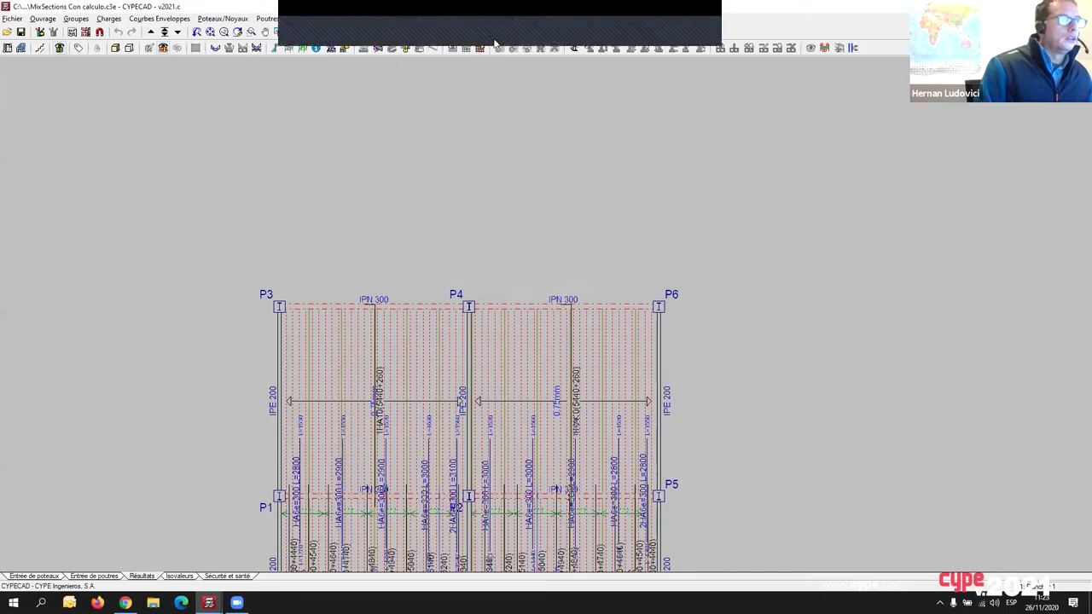
Open the upper reinforcement beside P2 for modification to view its bar layers and lengths, and close it without changes.
{"action": "left_click", "coordinate": [513, 19]}
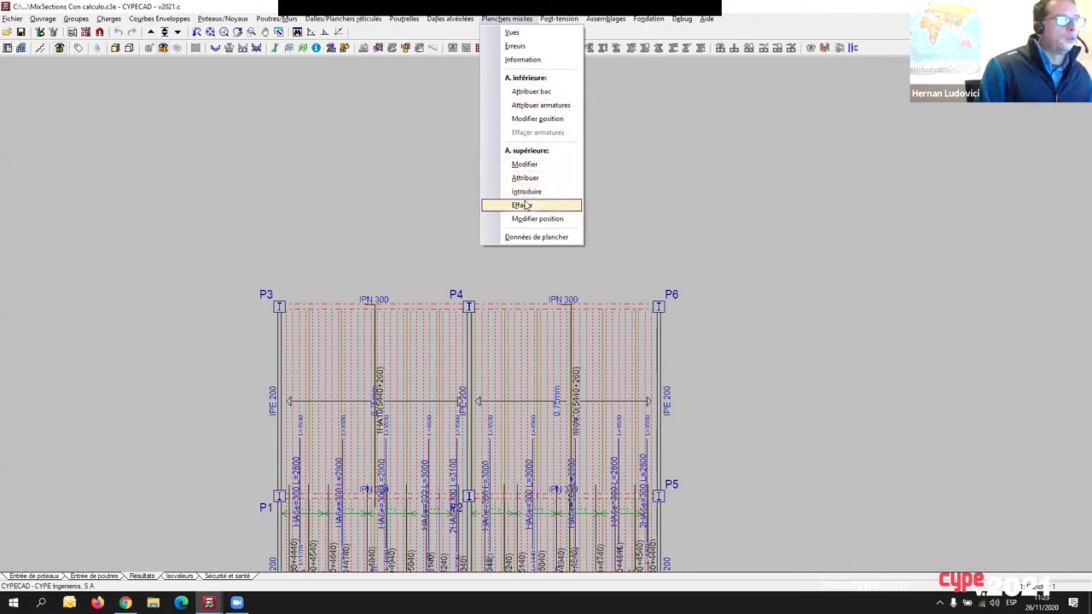
{"action": "left_click", "coordinate": [524, 163]}
{"action": "middle_click_drag", "start_coordinate": [486, 420], "coordinate": [478, 304]}
{"action": "left_click", "coordinate": [400, 392]}
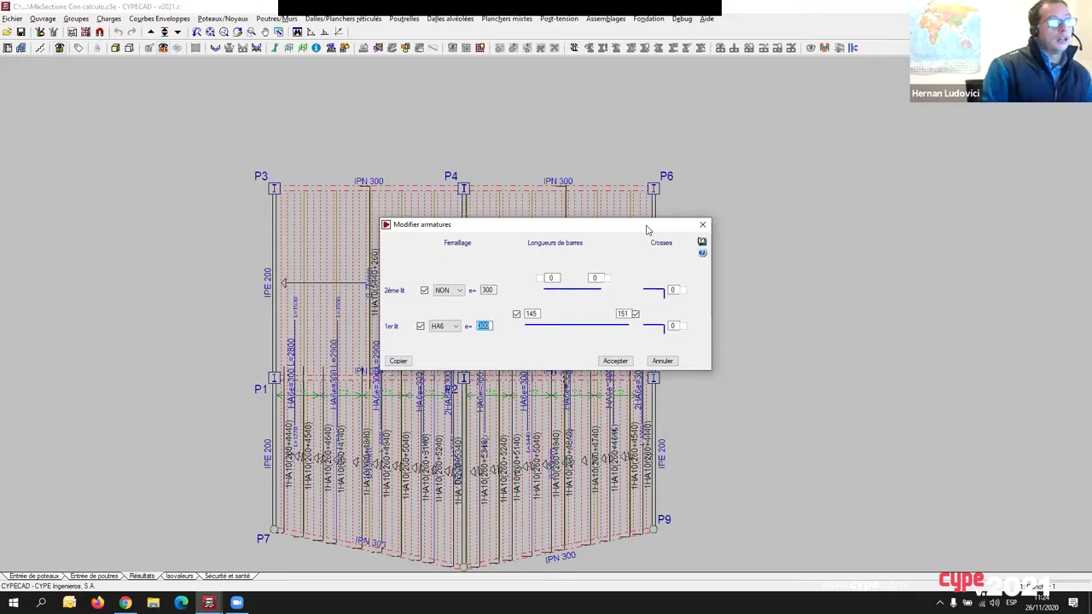
{"action": "left_click", "coordinate": [701, 225]}
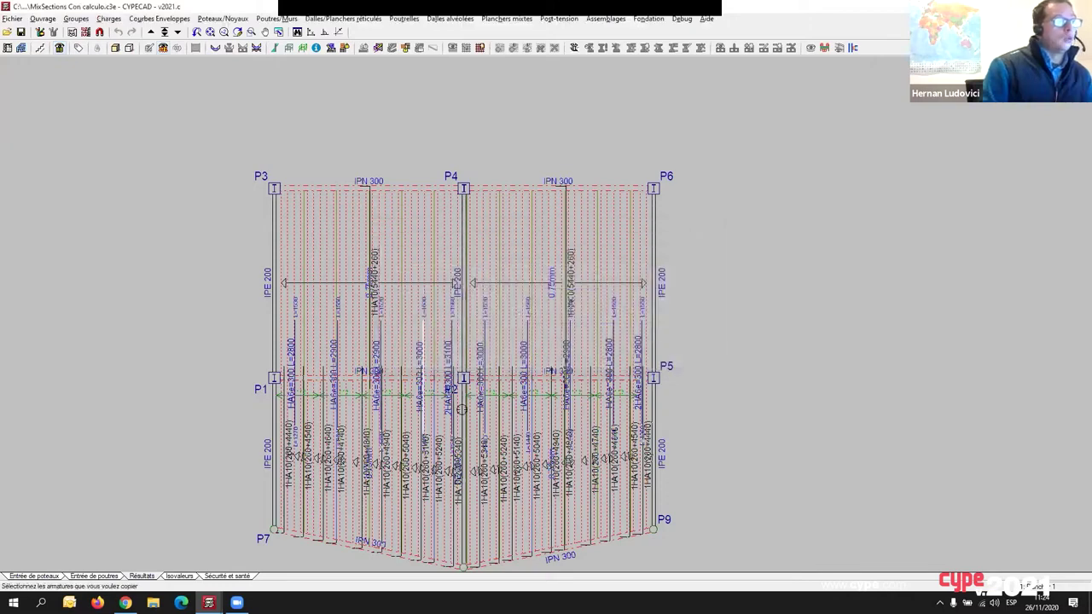
Display the filled moment and shear envelopes of the composite floors with values and maximums, querying the strip between P3 and P4.
{"action": "middle_click_drag", "start_coordinate": [440, 447], "coordinate": [421, 387]}
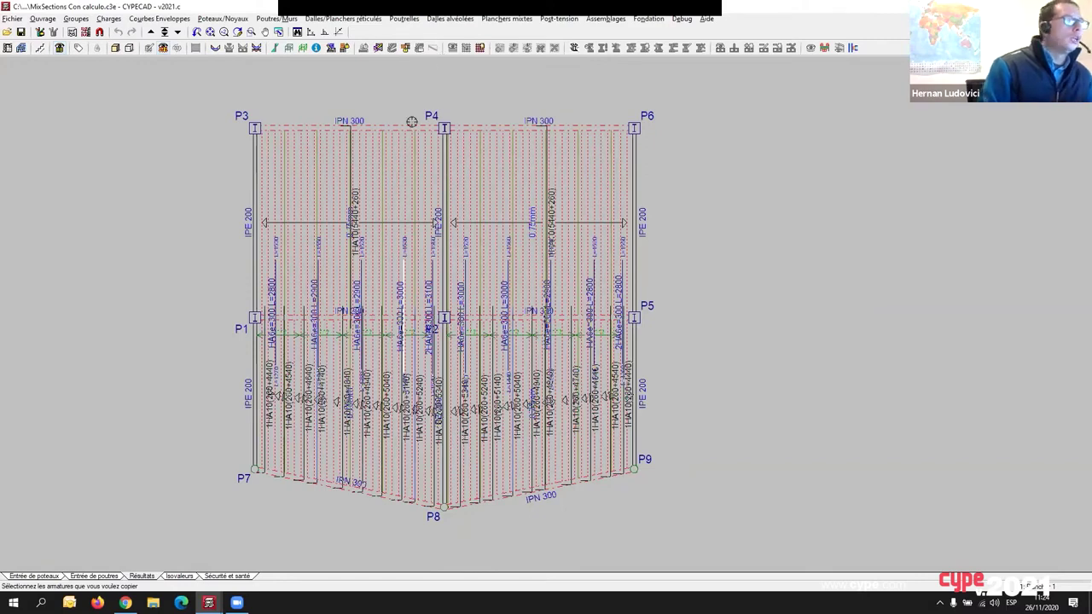
{"action": "left_click", "coordinate": [451, 19]}
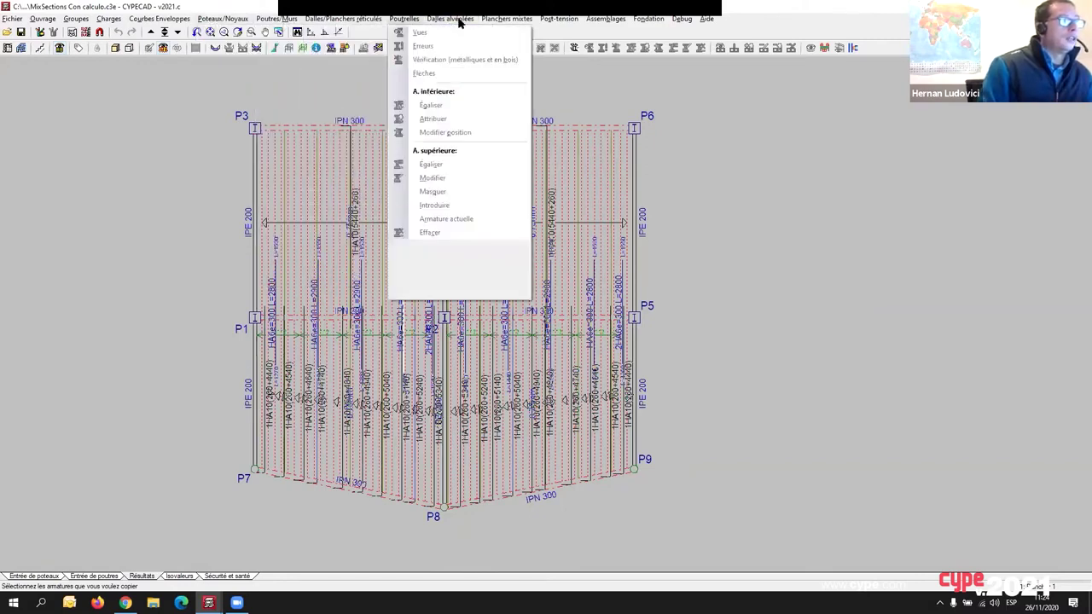
{"action": "mouse_move", "coordinate": [504, 22]}
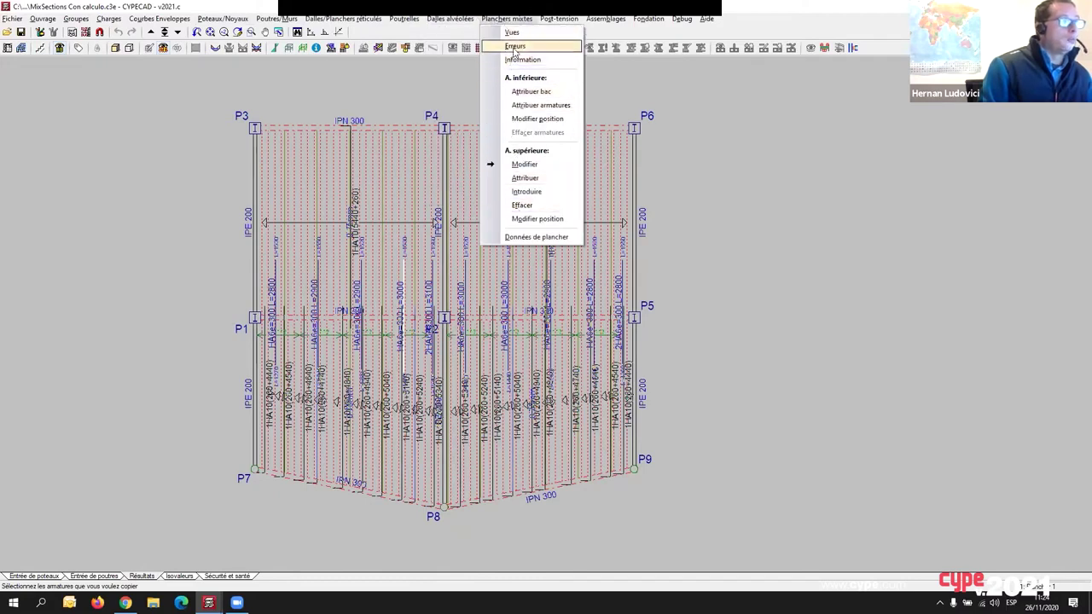
{"action": "mouse_move", "coordinate": [156, 19]}
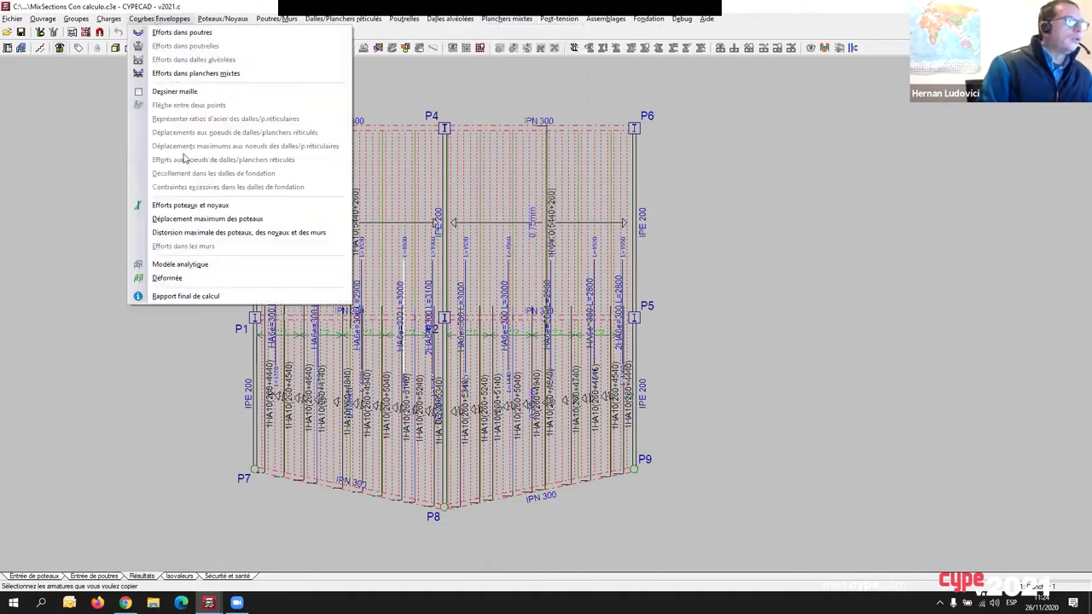
{"action": "left_click", "coordinate": [196, 73]}
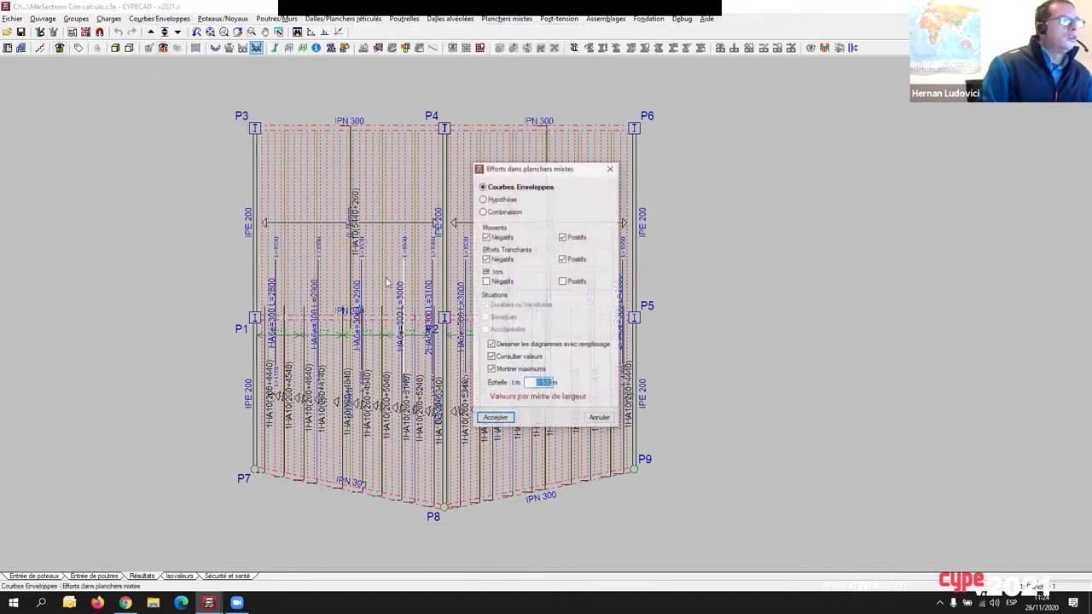
{"action": "left_click", "coordinate": [493, 418]}
{"action": "mouse_move", "coordinate": [374, 272]}
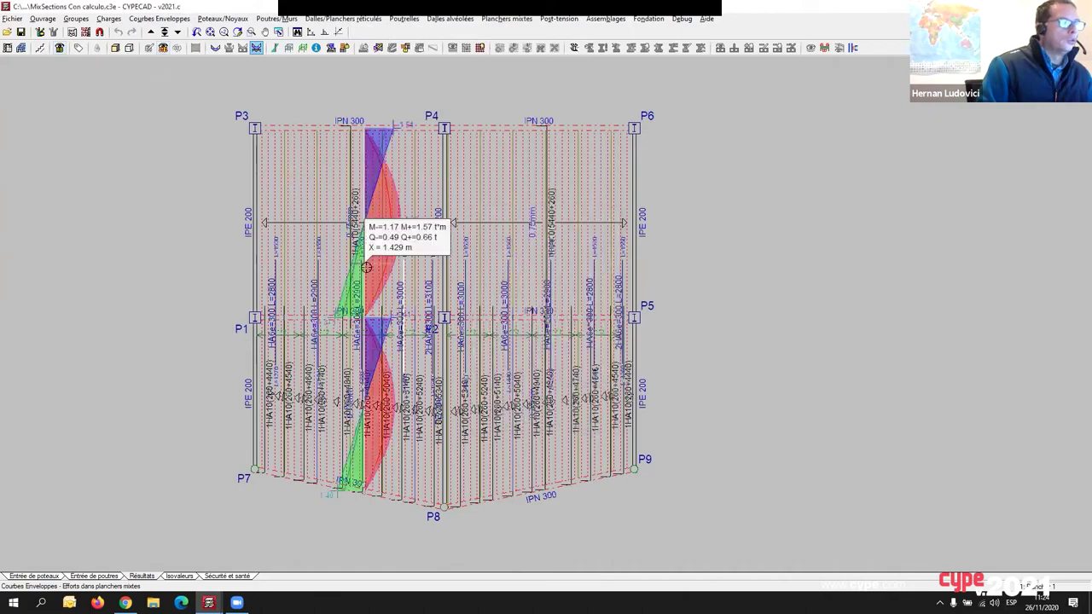
Examine the envelope moment and shear values along the floor strip from beam P3–P4 to beam P7–P8.
{"action": "scroll", "coordinate": [433, 327], "scroll_direction": "up", "scroll_amount": 3}
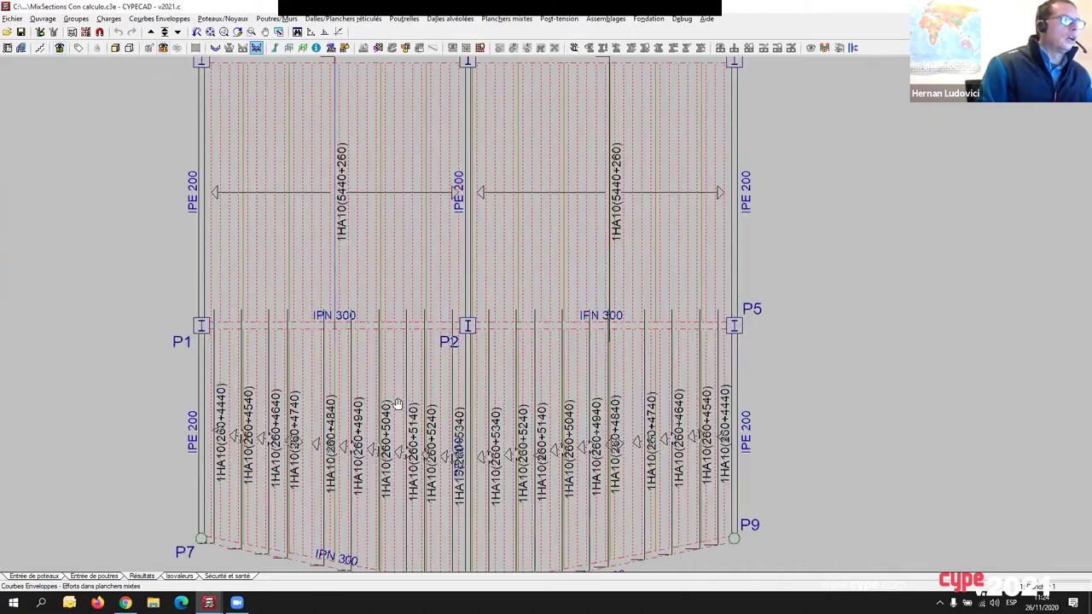
{"action": "middle_click_drag", "start_coordinate": [433, 327], "coordinate": [446, 436]}
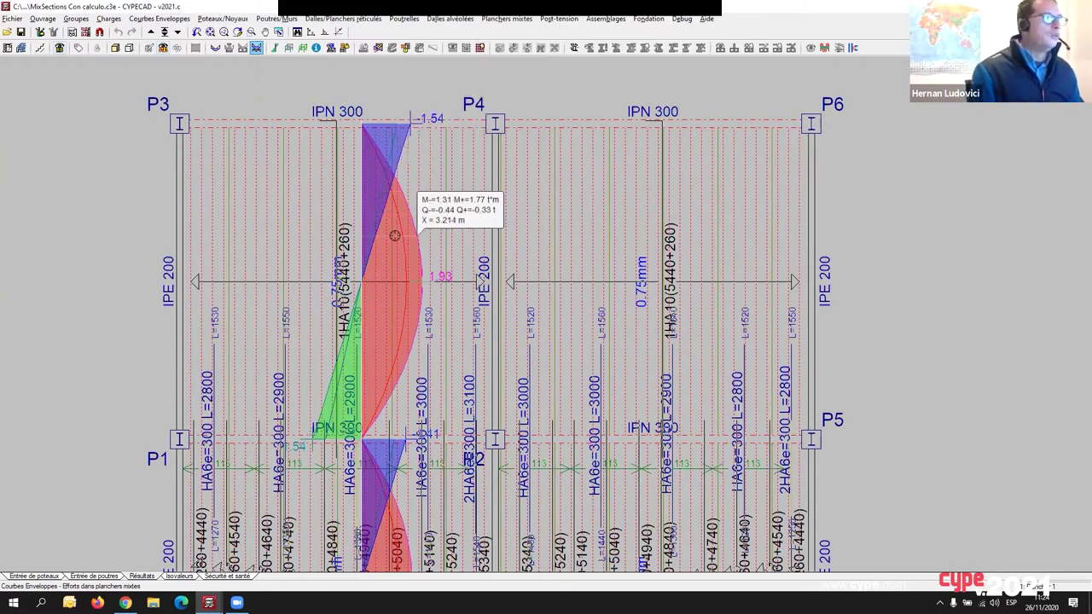
{"action": "middle_click_drag", "start_coordinate": [417, 382], "coordinate": [442, 220]}
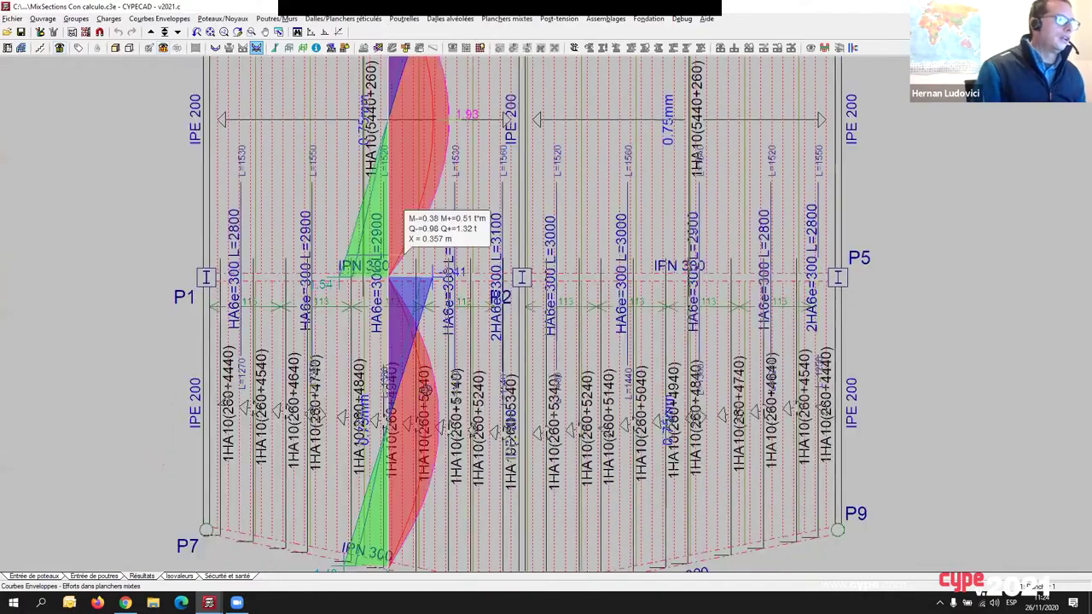
{"action": "middle_click_drag", "start_coordinate": [425, 381], "coordinate": [430, 275]}
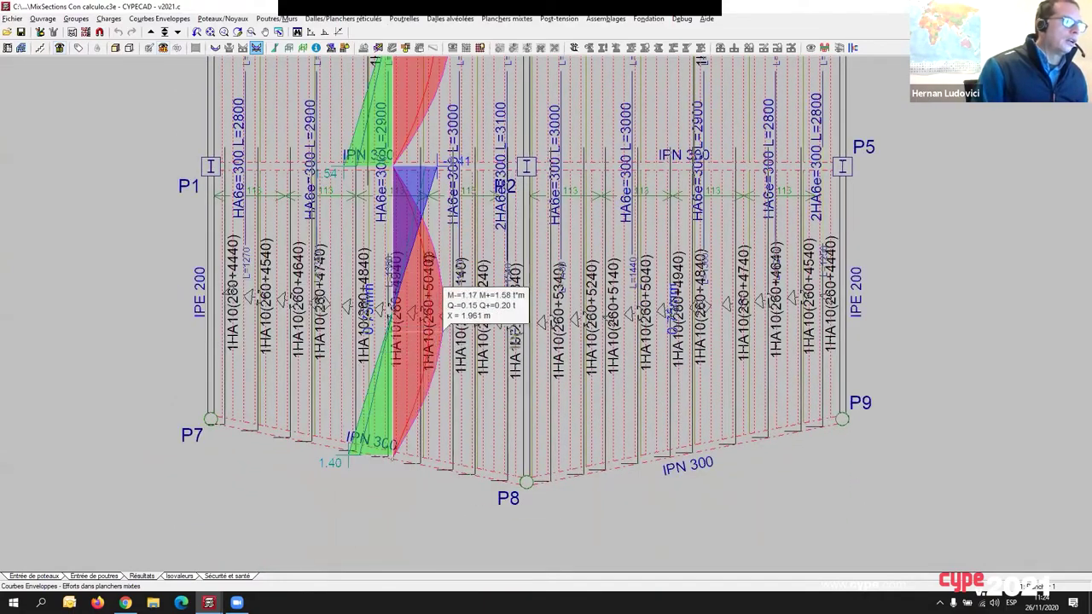
{"action": "middle_click_drag", "start_coordinate": [521, 256], "coordinate": [452, 325]}
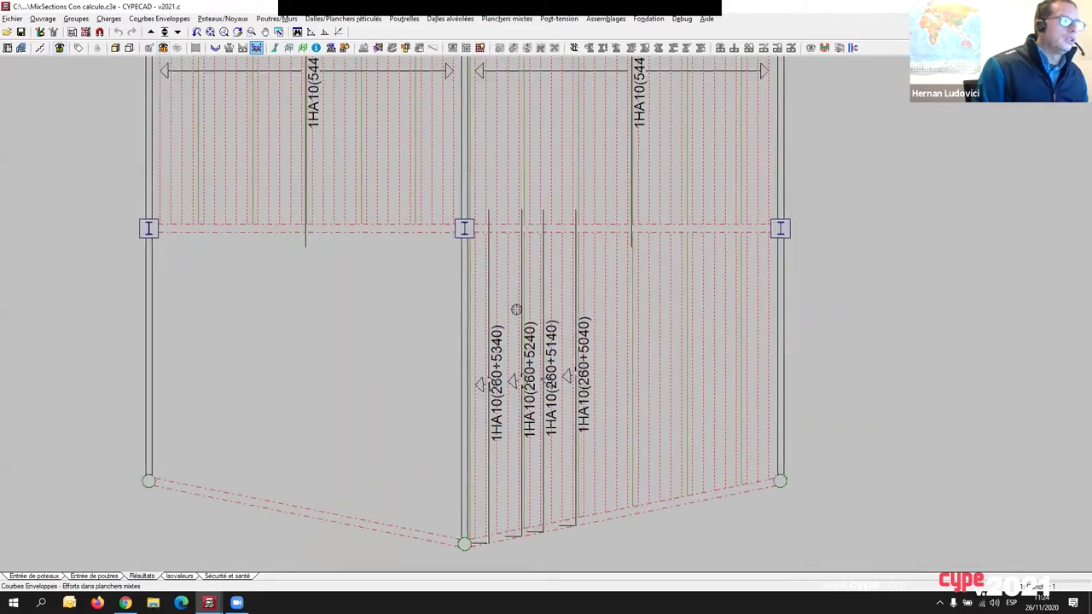
Turn off both shear envelopes and switch the composite floor forces to the PP+G combination with moments and shears.
{"action": "scroll", "coordinate": [609, 313], "scroll_direction": "down", "scroll_amount": 1}
{"action": "middle_click_drag", "start_coordinate": [493, 258], "coordinate": [461, 318]}
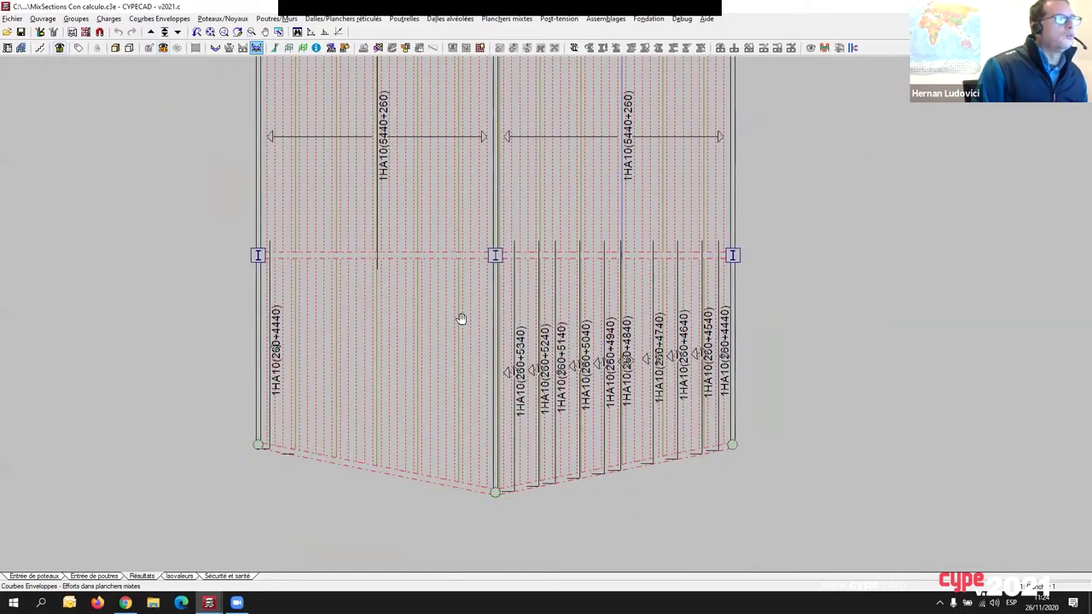
{"action": "right_click", "coordinate": [490, 295]}
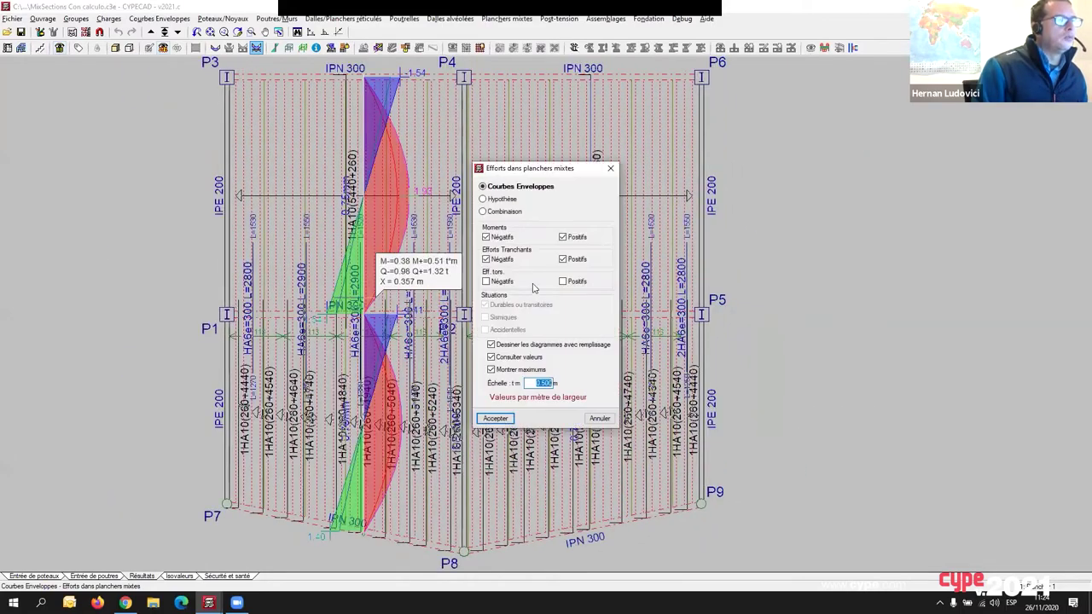
{"action": "left_click", "coordinate": [486, 260]}
{"action": "left_click", "coordinate": [565, 260]}
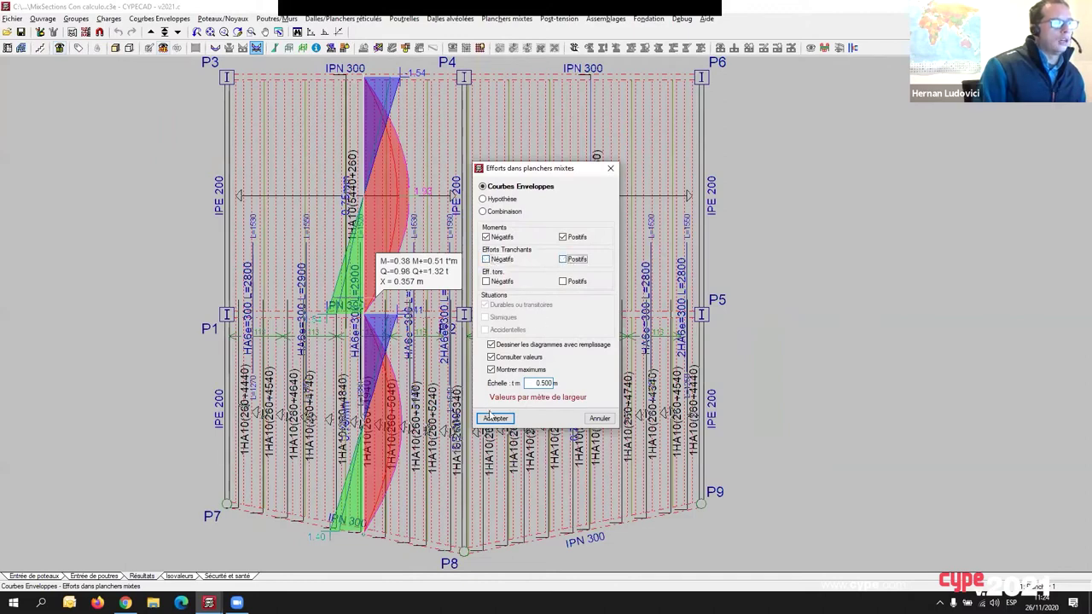
{"action": "left_click", "coordinate": [499, 211]}
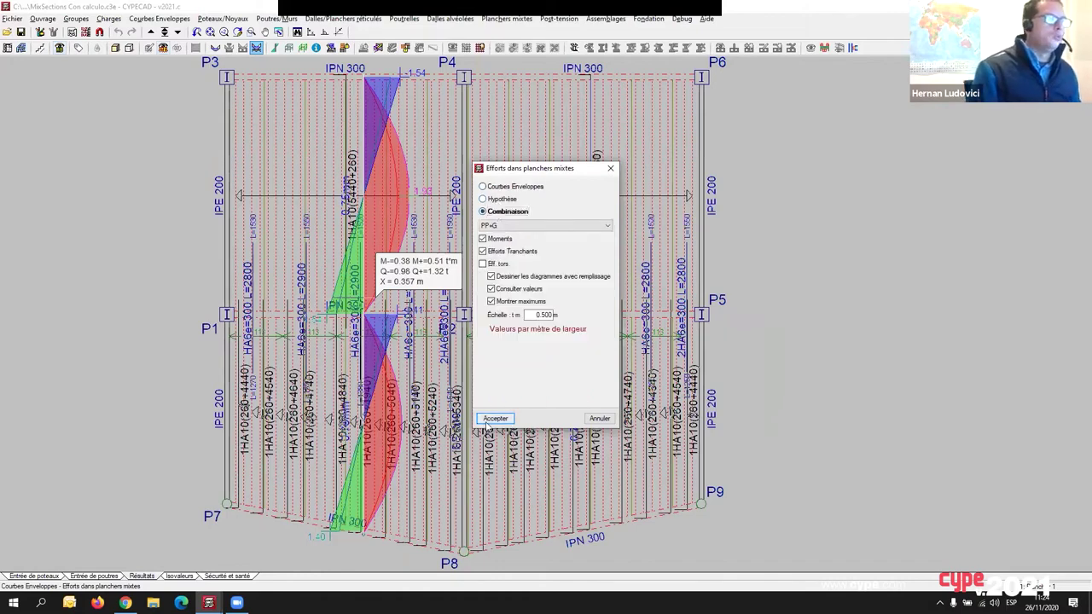
{"action": "left_click", "coordinate": [494, 418]}
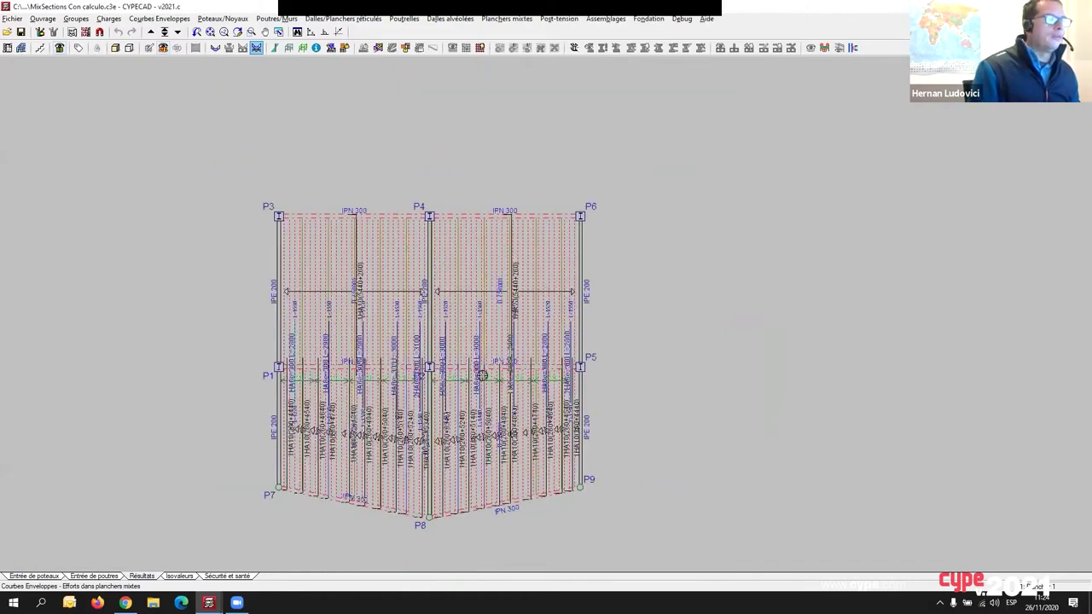
Query the PP+G moment and shear diagrams along the floor strip from beam P4–P6 to beam P8–P9.
{"action": "mouse_move", "coordinate": [477, 321]}
{"action": "scroll", "coordinate": [477, 321], "scroll_direction": "up", "scroll_amount": 2}
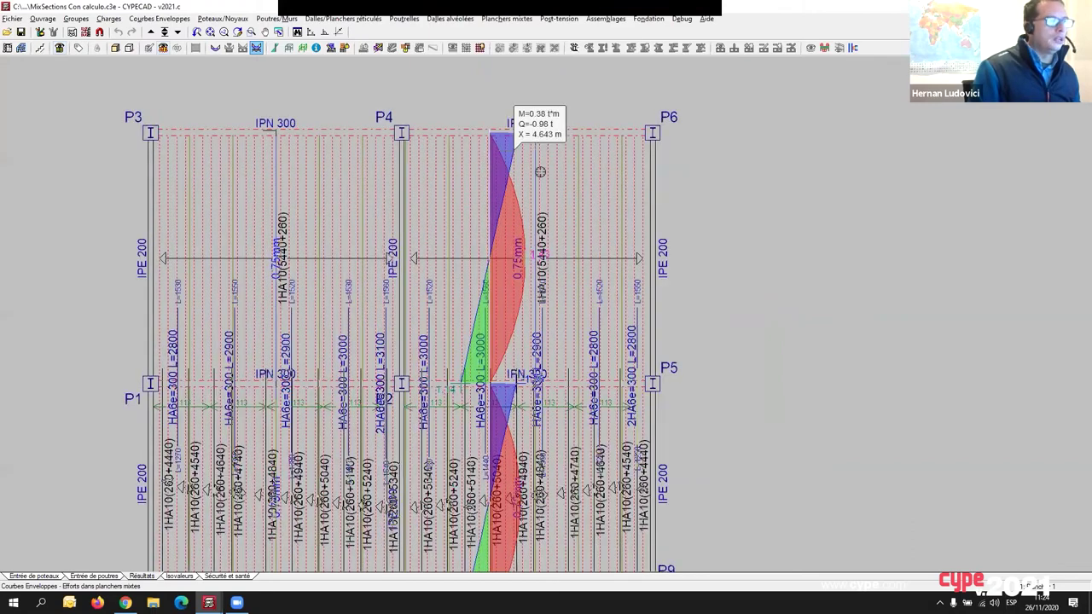
{"action": "middle_click_drag", "start_coordinate": [499, 367], "coordinate": [499, 327]}
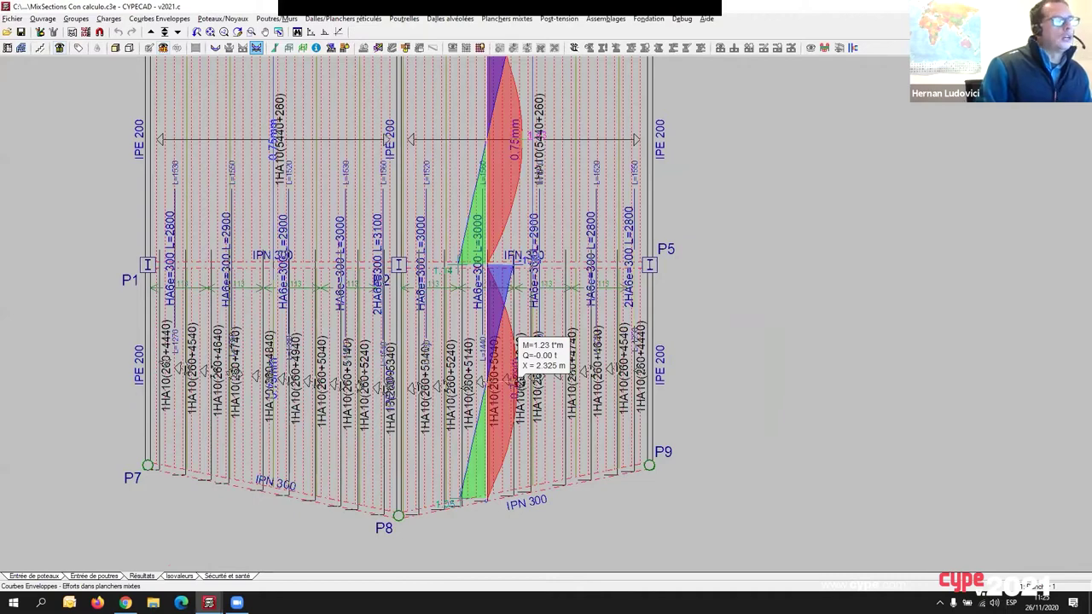
{"action": "scroll", "coordinate": [514, 375], "scroll_direction": "down", "scroll_amount": 2}
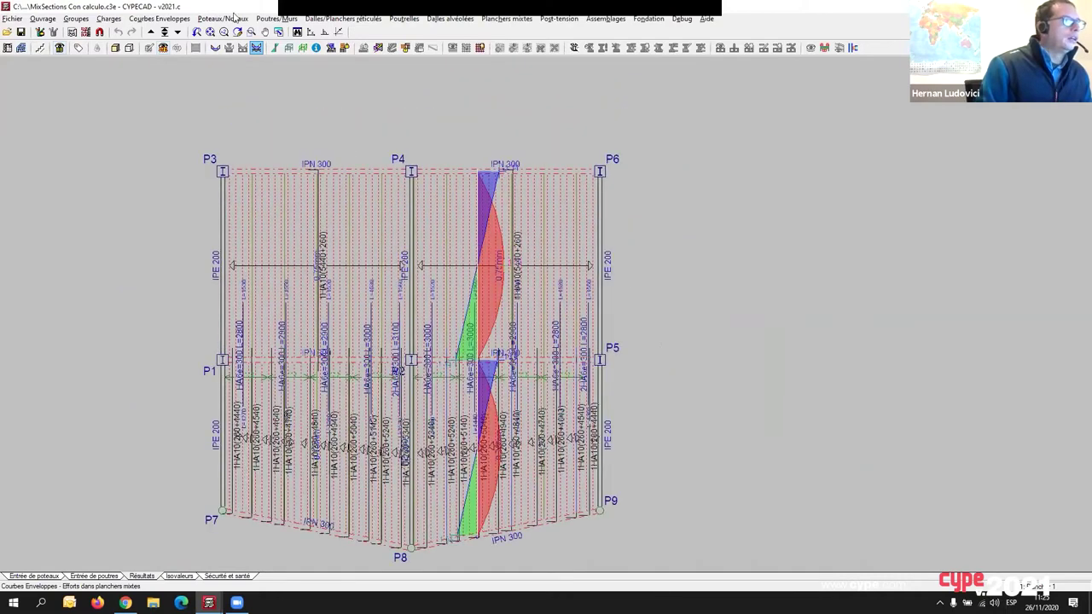
Open the P3–P4–P6 frame in the beam editor and show its Vz shear diagram together with the My moments.
{"action": "left_click", "coordinate": [276, 19]}
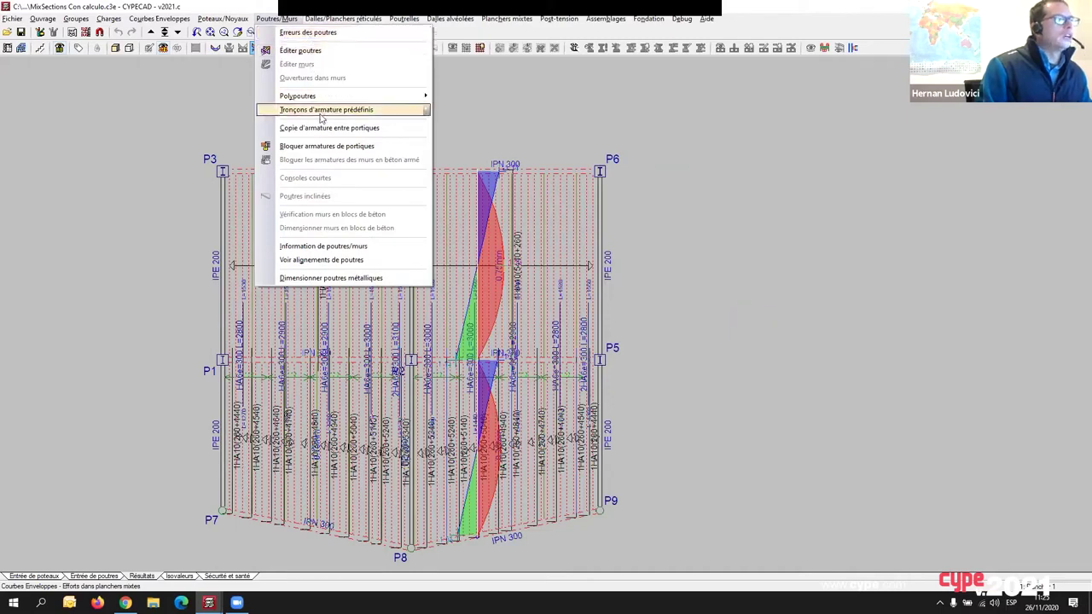
{"action": "left_click", "coordinate": [298, 50]}
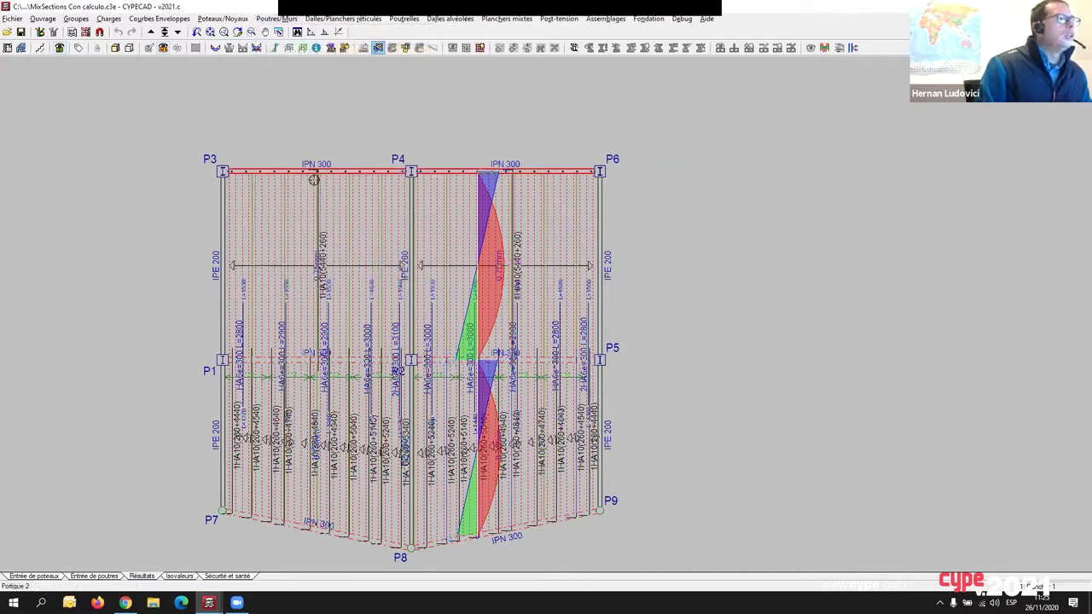
{"action": "left_click", "coordinate": [313, 179]}
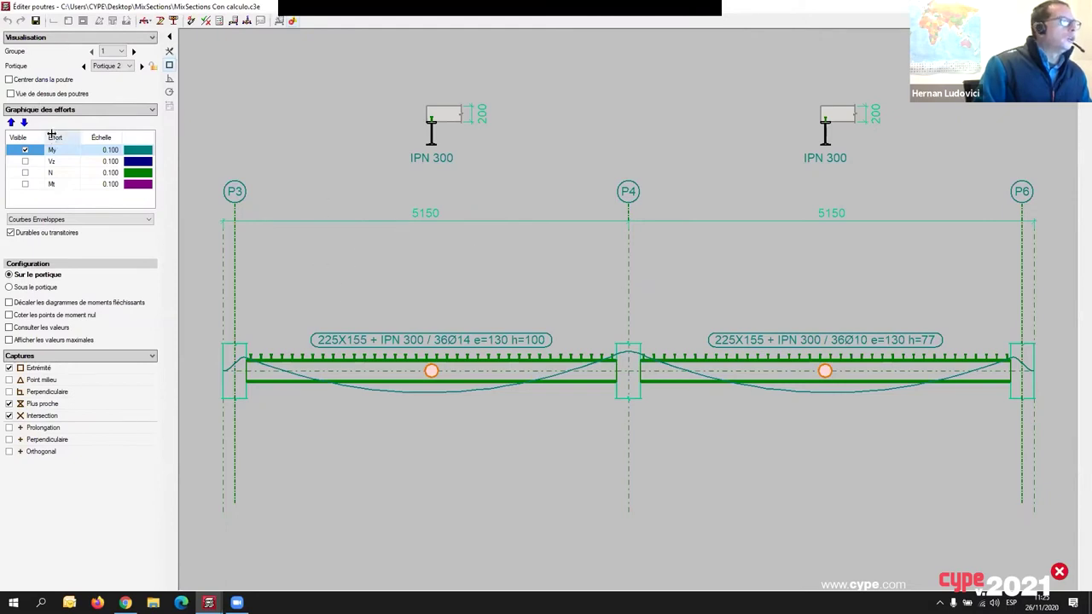
{"action": "left_click", "coordinate": [26, 161]}
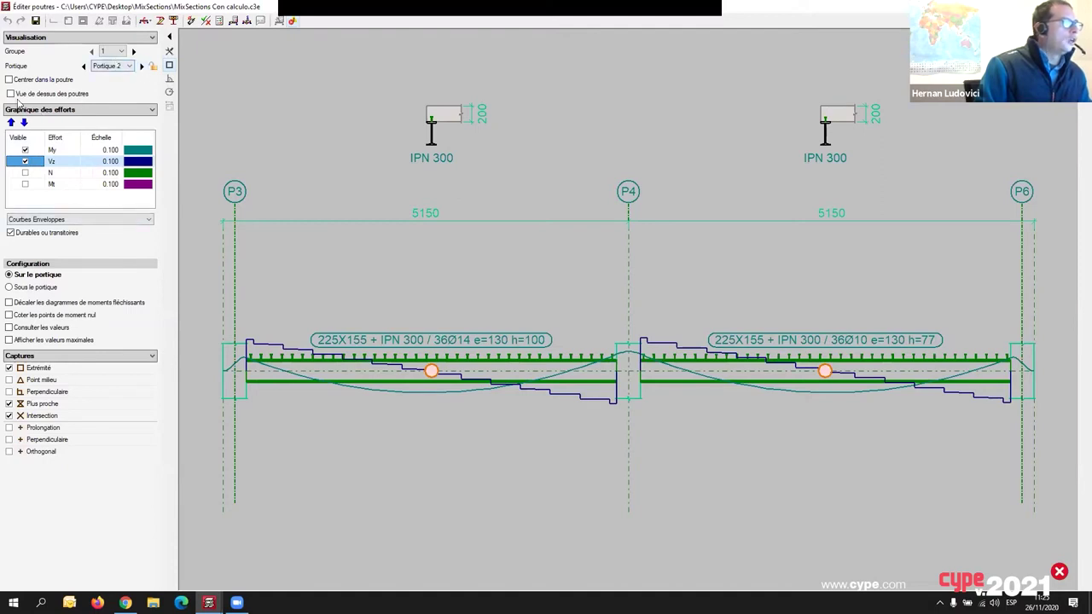
Centre the view on the P3–P4 beam and display the plan view of the beams.
{"action": "left_click", "coordinate": [10, 79]}
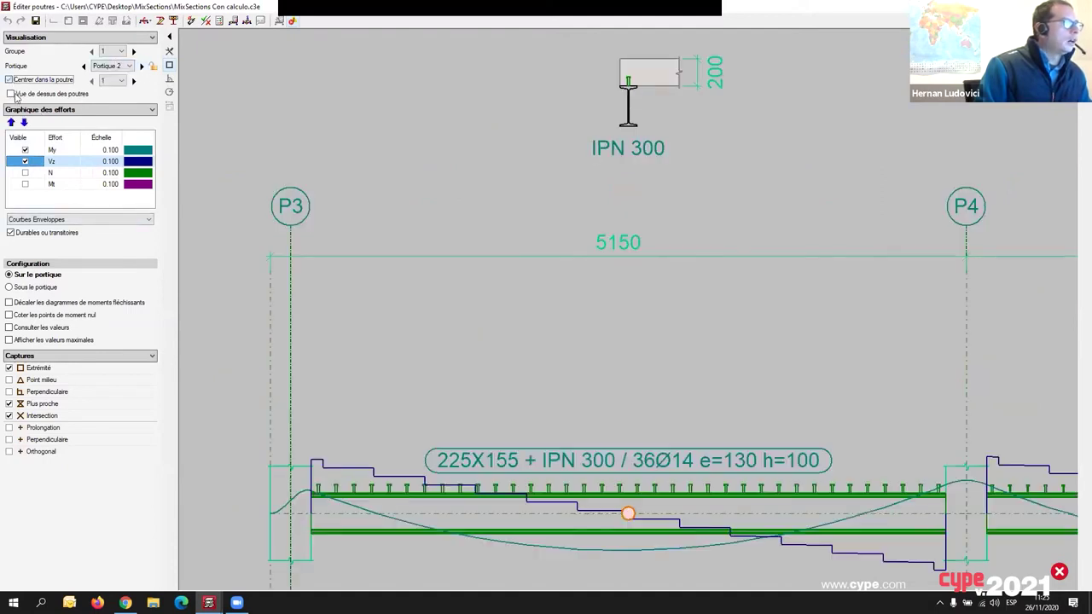
{"action": "left_click", "coordinate": [11, 94]}
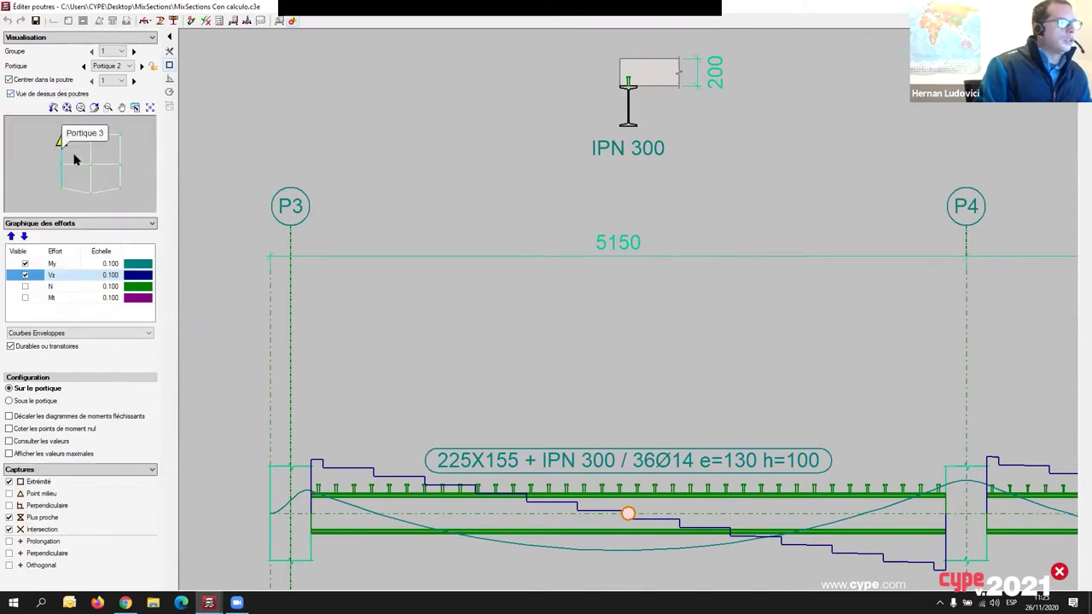
{"action": "middle_click_drag", "start_coordinate": [571, 320], "coordinate": [544, 171]}
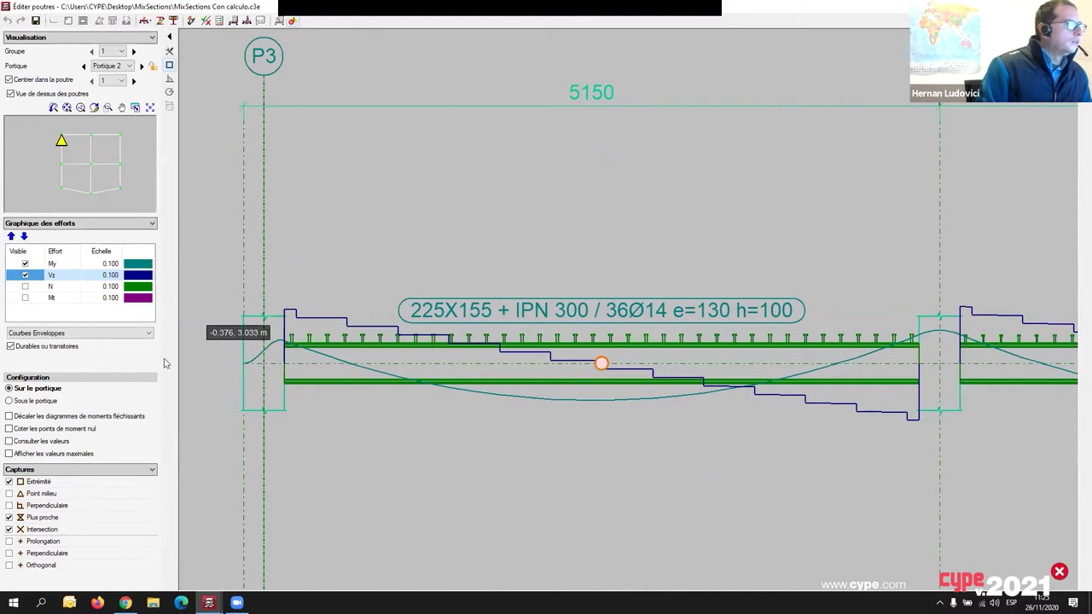
{"action": "scroll", "coordinate": [456, 399], "scroll_direction": "down", "scroll_amount": 2}
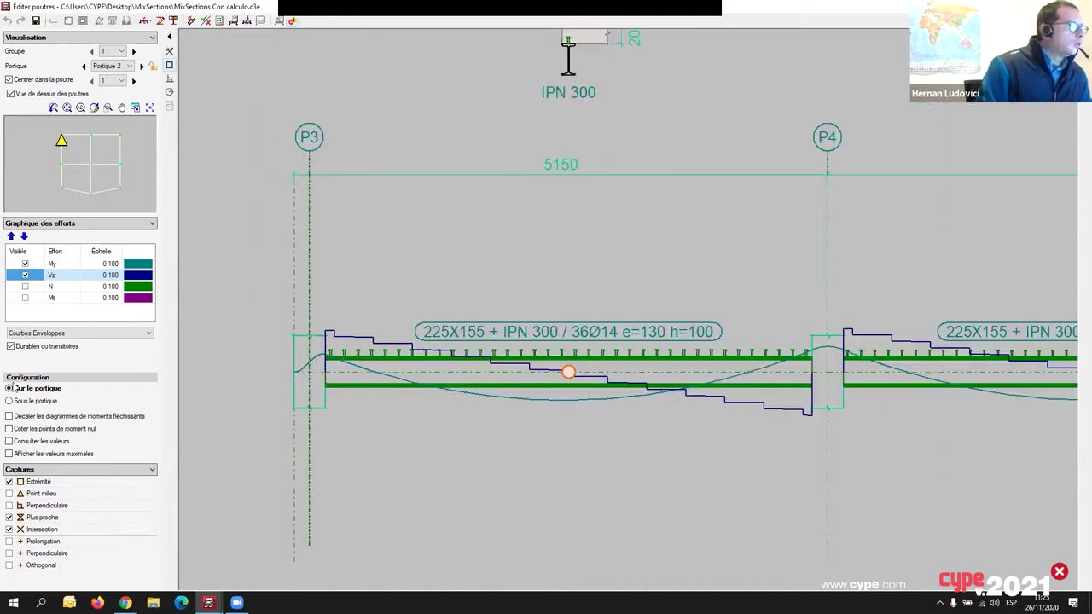
Place the My and Vz force diagrams below the P3–P4–P6 frame instead of on it.
{"action": "left_click", "coordinate": [8, 401]}
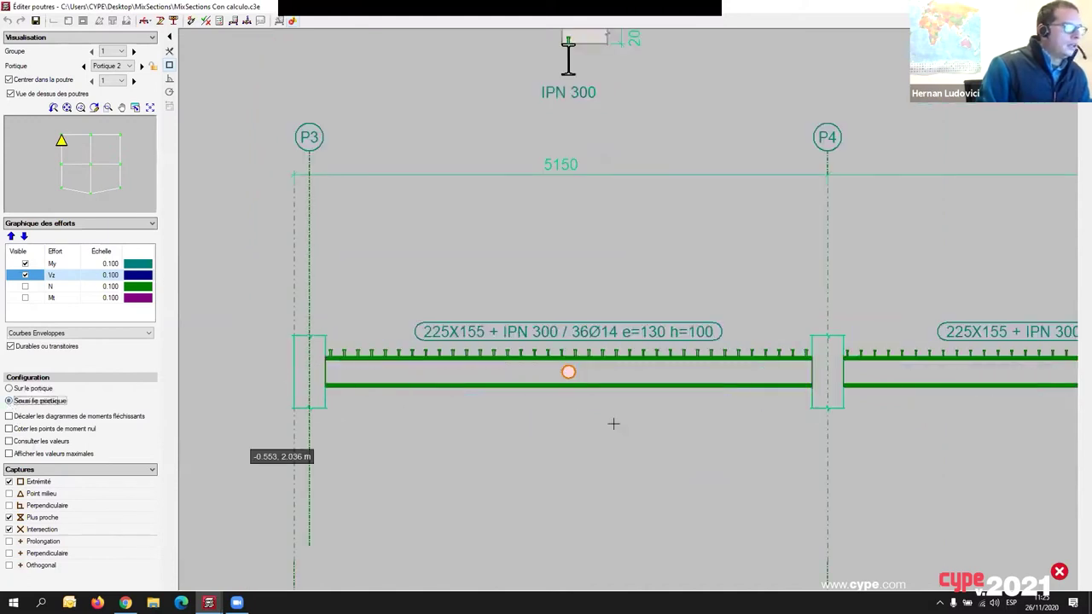
{"action": "scroll", "coordinate": [634, 421], "scroll_direction": "down", "scroll_amount": 2}
{"action": "scroll", "coordinate": [742, 479], "scroll_direction": "down", "scroll_amount": 1}
{"action": "middle_click_drag", "start_coordinate": [737, 471], "coordinate": [602, 341]}
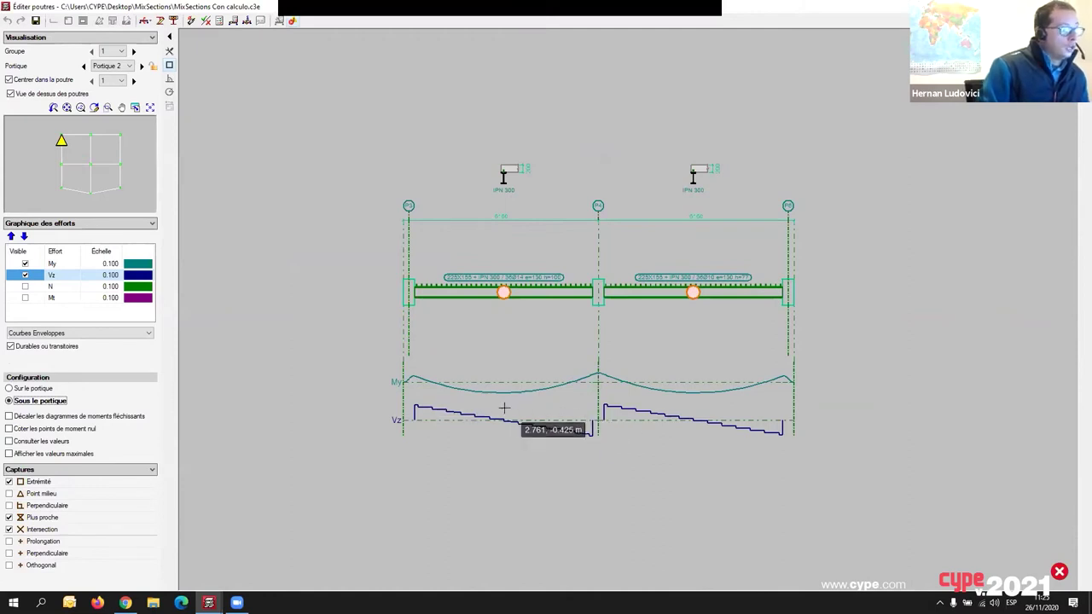
{"action": "scroll", "coordinate": [680, 357], "scroll_direction": "up", "scroll_amount": 1}
{"action": "scroll", "coordinate": [681, 357], "scroll_direction": "up", "scroll_amount": 2}
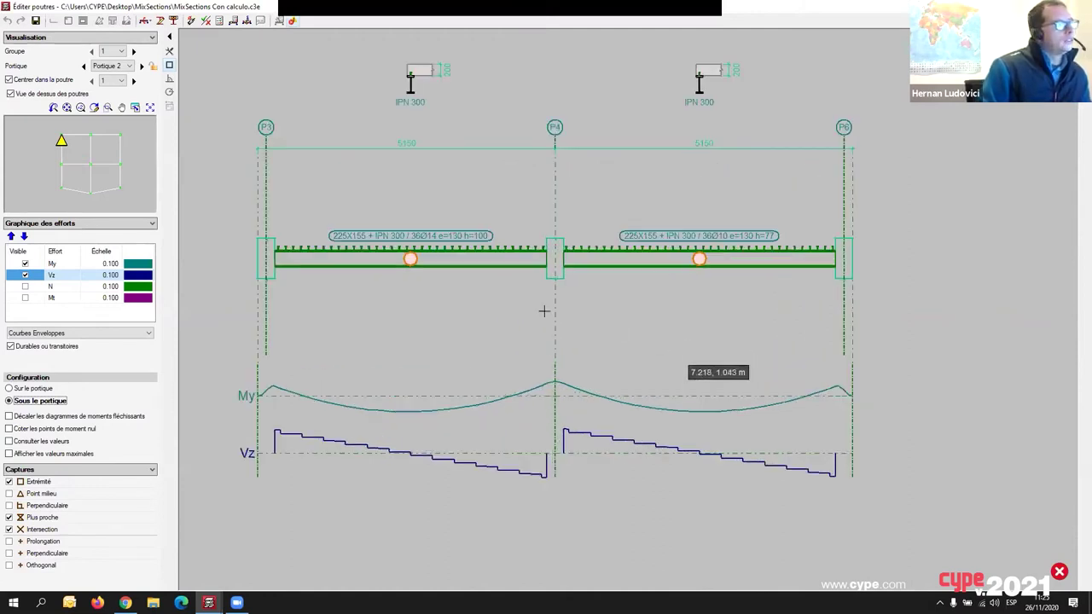
Inspect the steel profile and connector settings of the P3–P4 beam, leaving them unedited.
{"action": "left_click", "coordinate": [159, 24]}
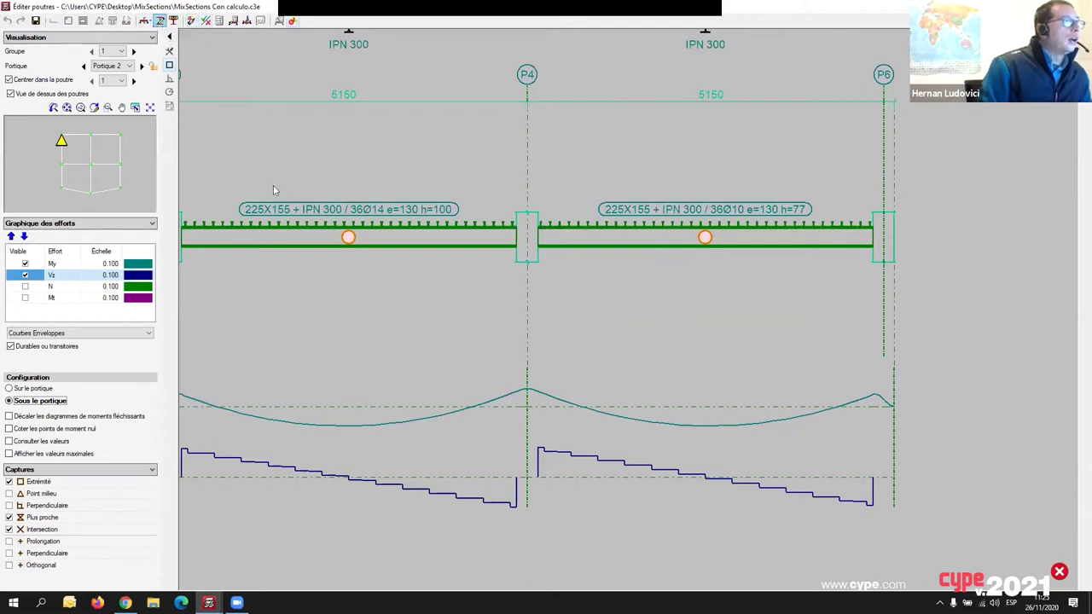
{"action": "left_click", "coordinate": [307, 239]}
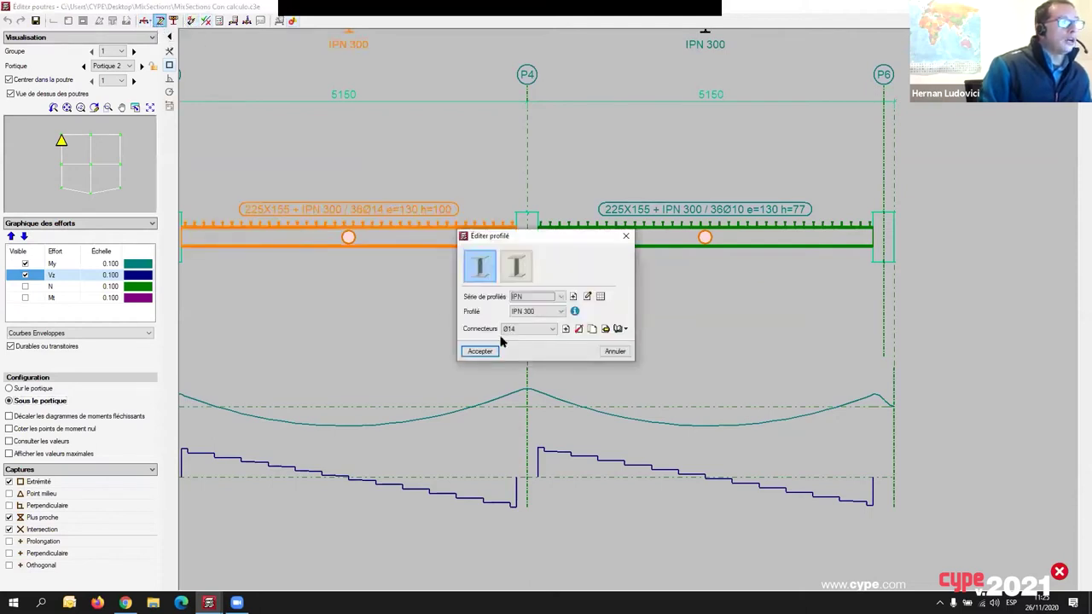
{"action": "left_click", "coordinate": [625, 236]}
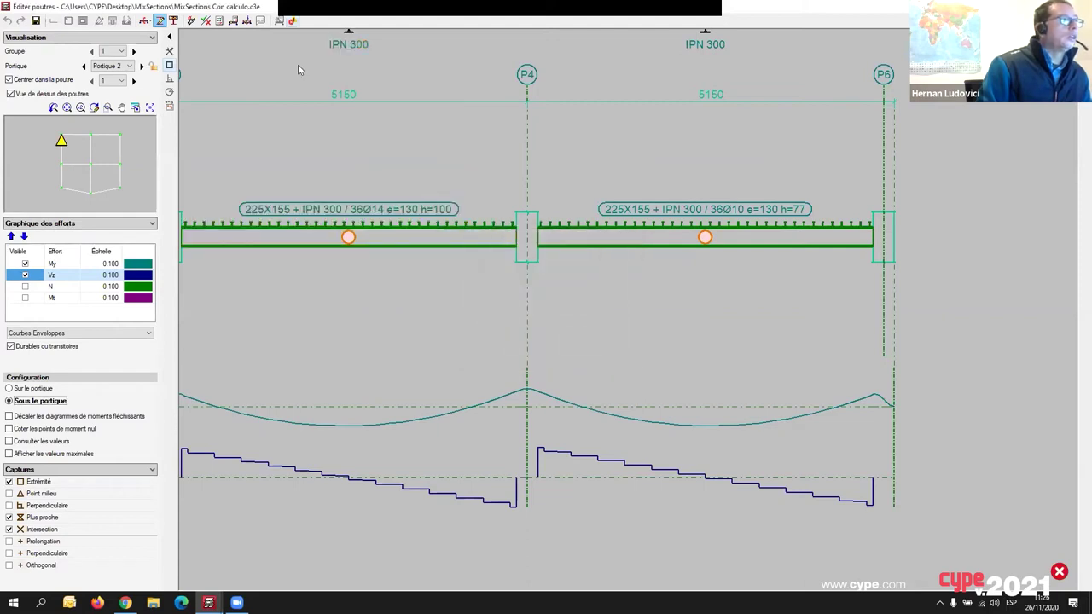
View the ULS and SLS verifications of the P3–P4 beam enlarged, and return to the floor plan.
{"action": "left_click", "coordinate": [220, 21]}
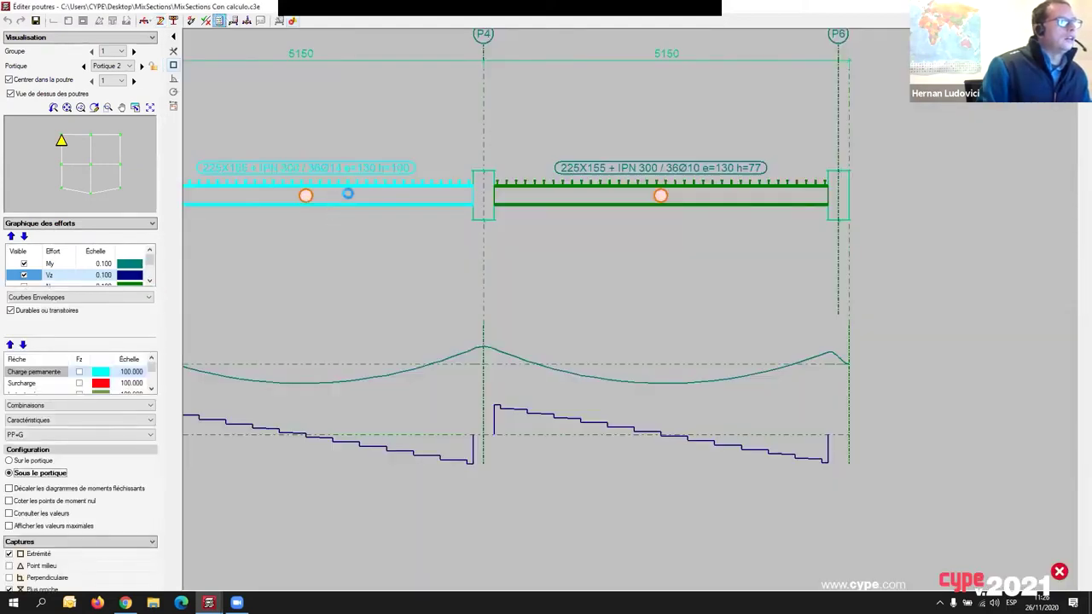
{"action": "left_click", "coordinate": [348, 197]}
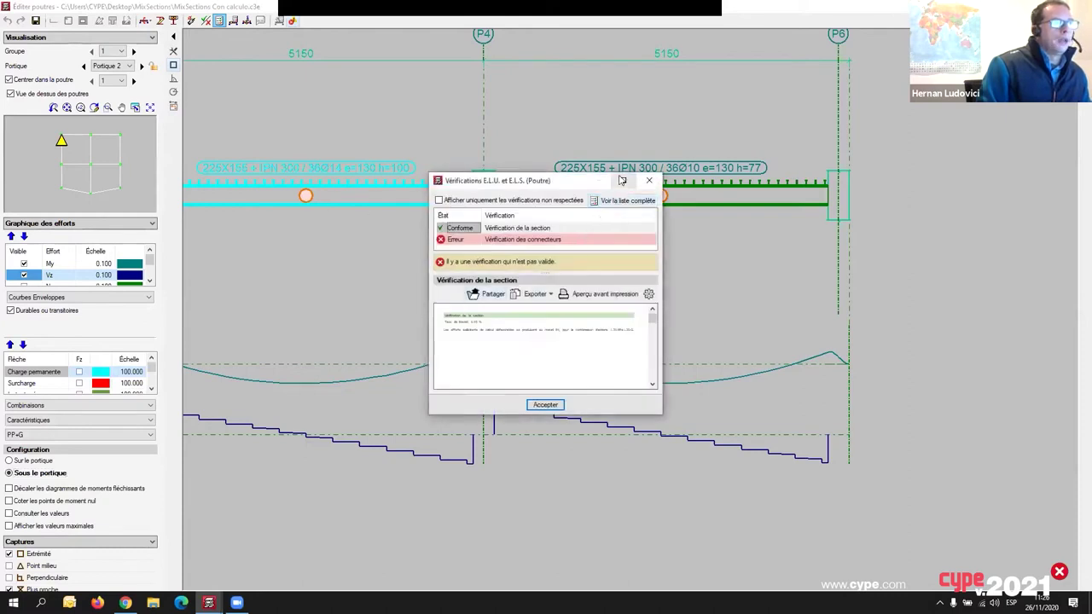
{"action": "left_click", "coordinate": [623, 180]}
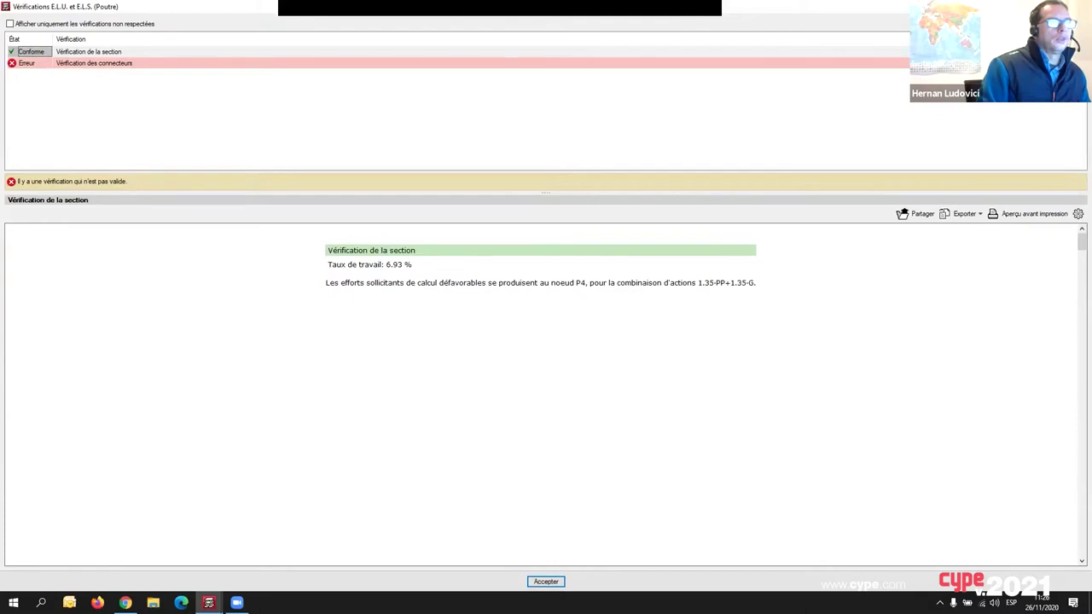
{"action": "key", "text": "Escape"}
{"action": "key", "text": "Escape"}
{"action": "key", "text": "Escape"}
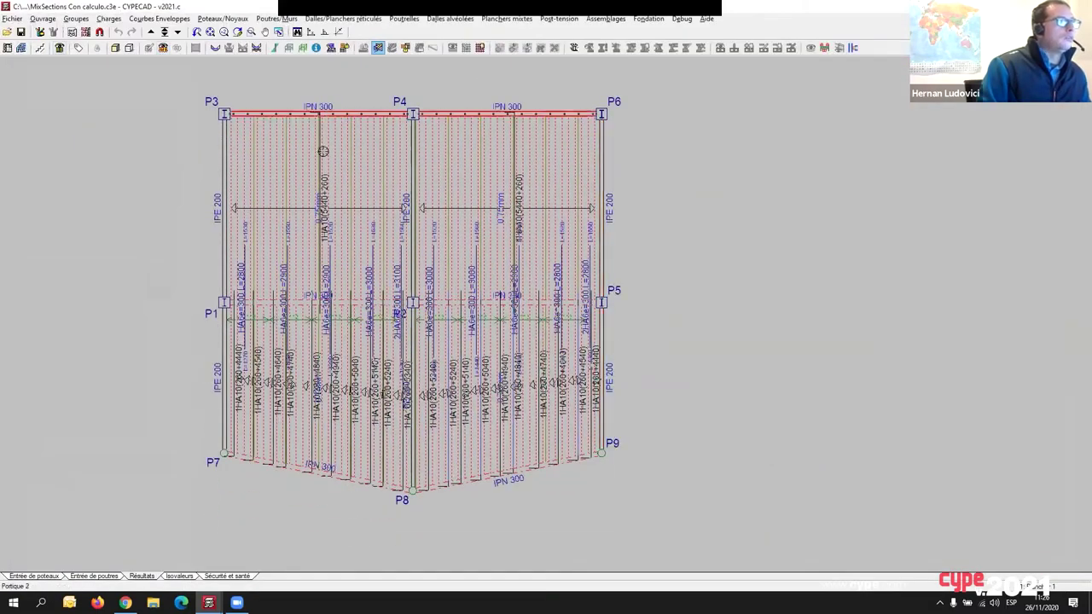
Open column P2 in the column editor and inspect its transverse reinforcement layout.
{"action": "scroll", "coordinate": [322, 151], "scroll_direction": "down", "scroll_amount": 1}
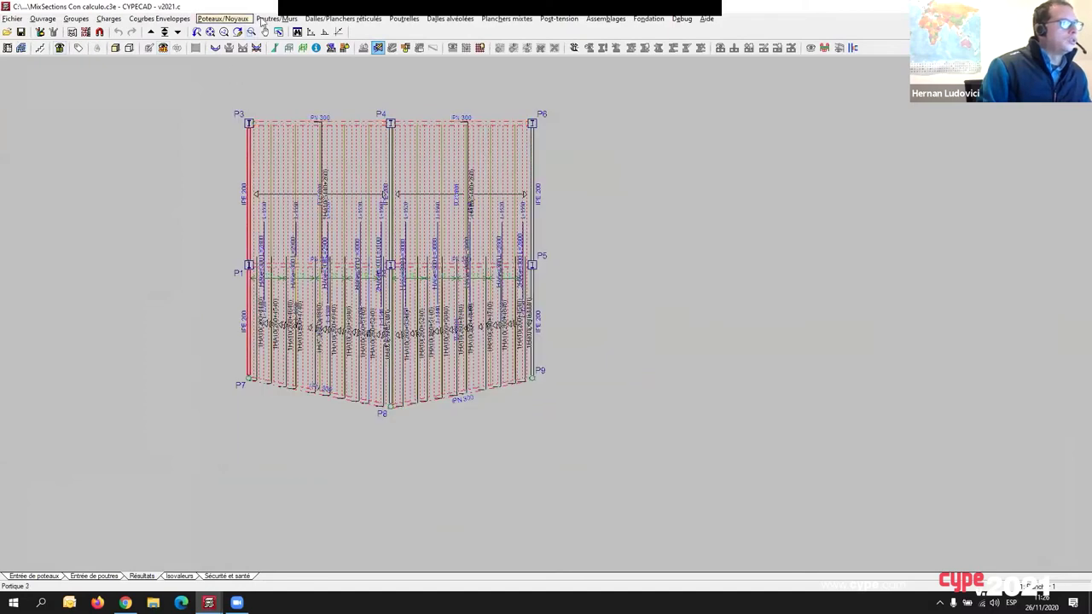
{"action": "left_click", "coordinate": [221, 18]}
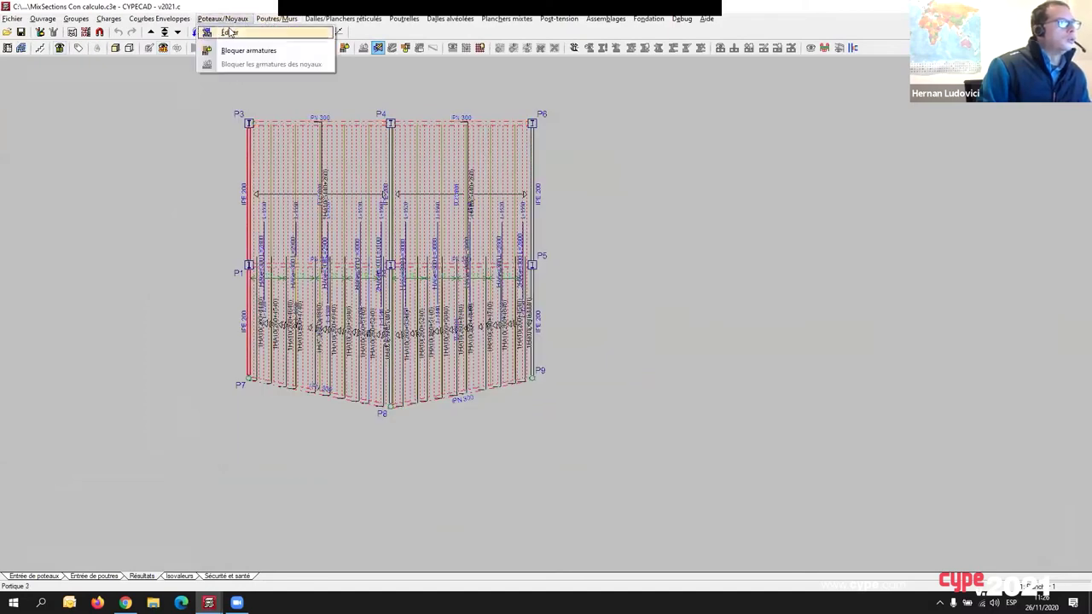
{"action": "left_click", "coordinate": [230, 31]}
{"action": "scroll", "coordinate": [314, 273], "scroll_direction": "up", "scroll_amount": 1}
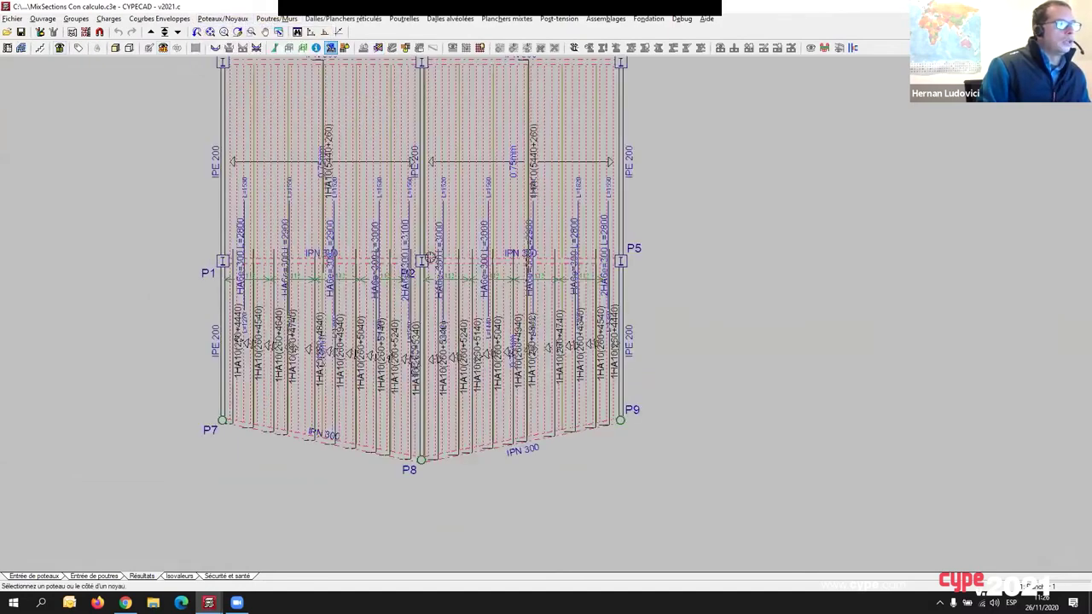
{"action": "right_click", "coordinate": [435, 267]}
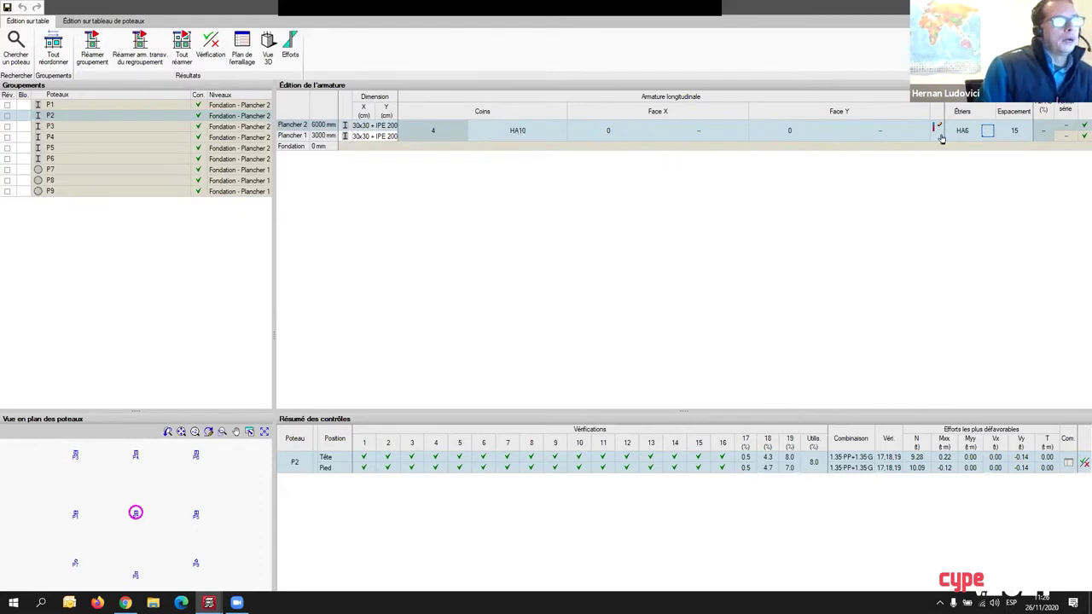
{"action": "left_click", "coordinate": [987, 131]}
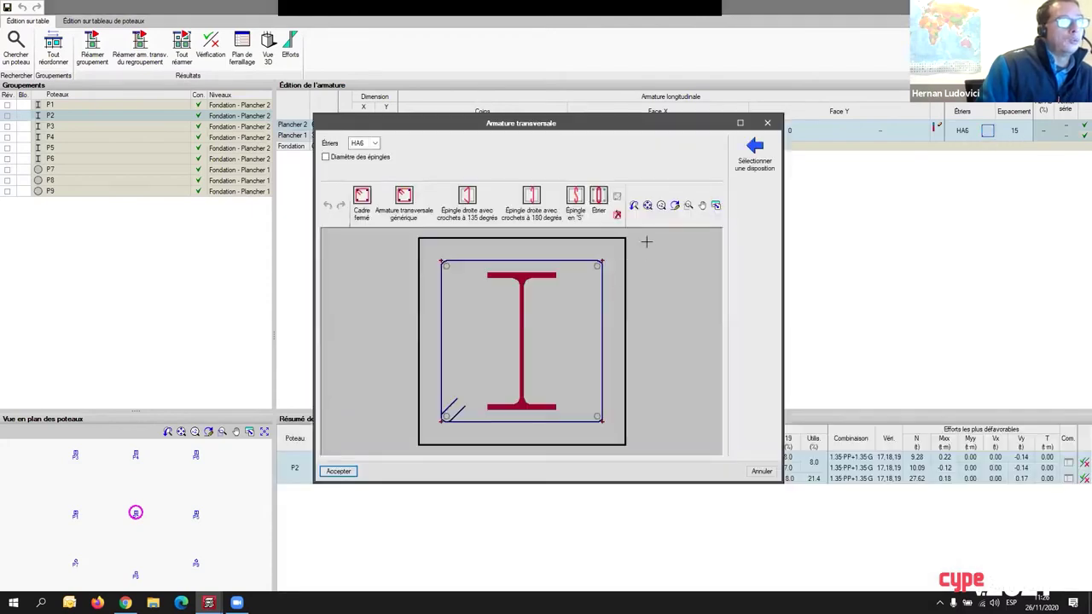
{"action": "left_click", "coordinate": [767, 123]}
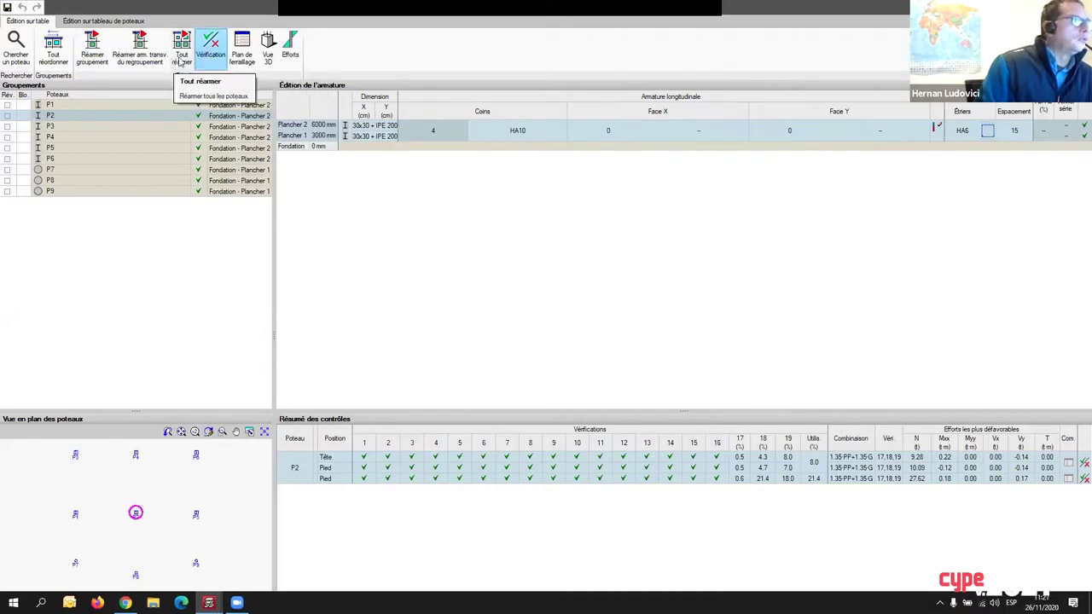
Open the verifications of column P2 and read the Plancher 1 general and longitudinal reinforcement checks.
{"action": "left_click", "coordinate": [212, 54]}
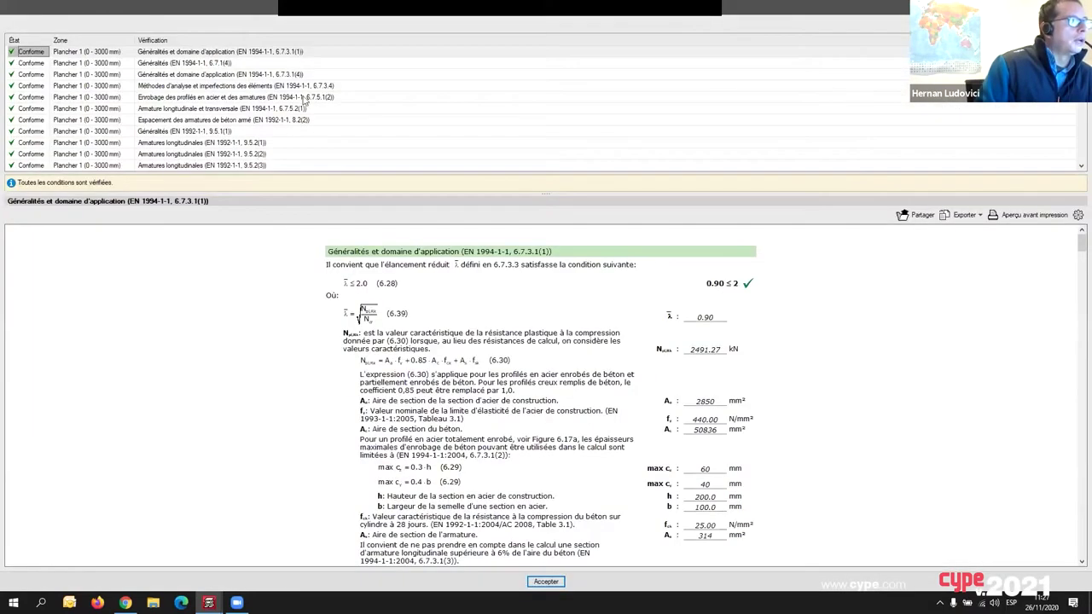
{"action": "left_click", "coordinate": [321, 53]}
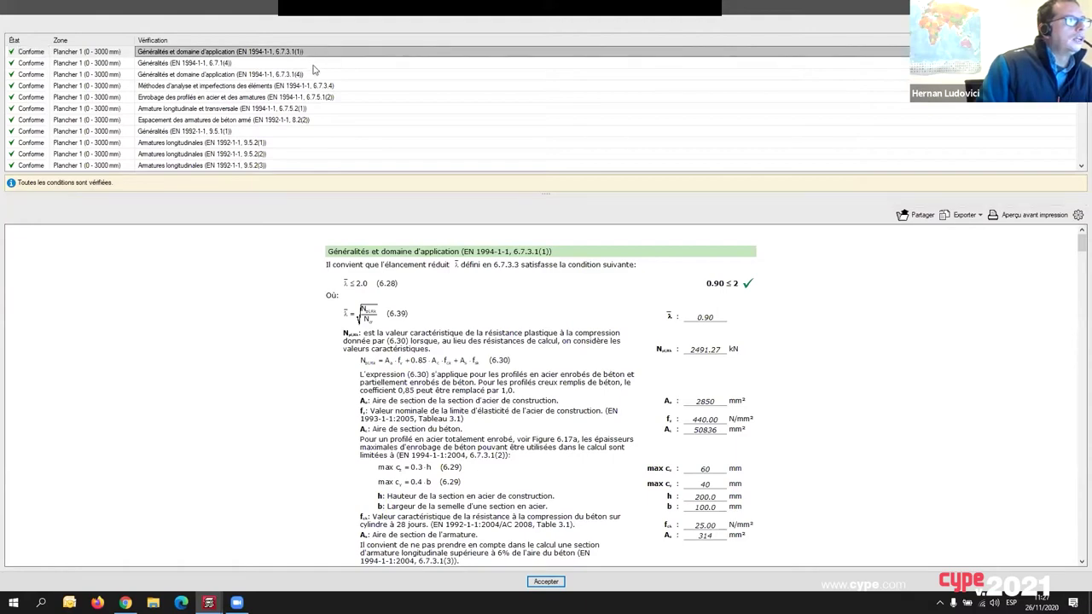
{"action": "left_click", "coordinate": [313, 66]}
{"action": "left_click", "coordinate": [313, 75]}
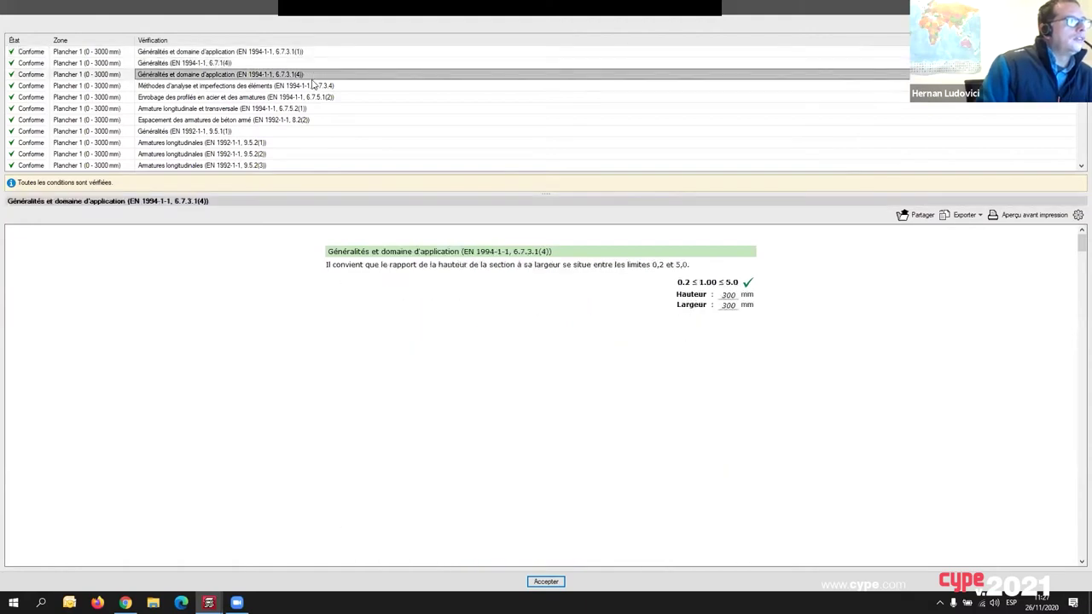
{"action": "left_click", "coordinate": [313, 85]}
{"action": "left_click", "coordinate": [297, 132]}
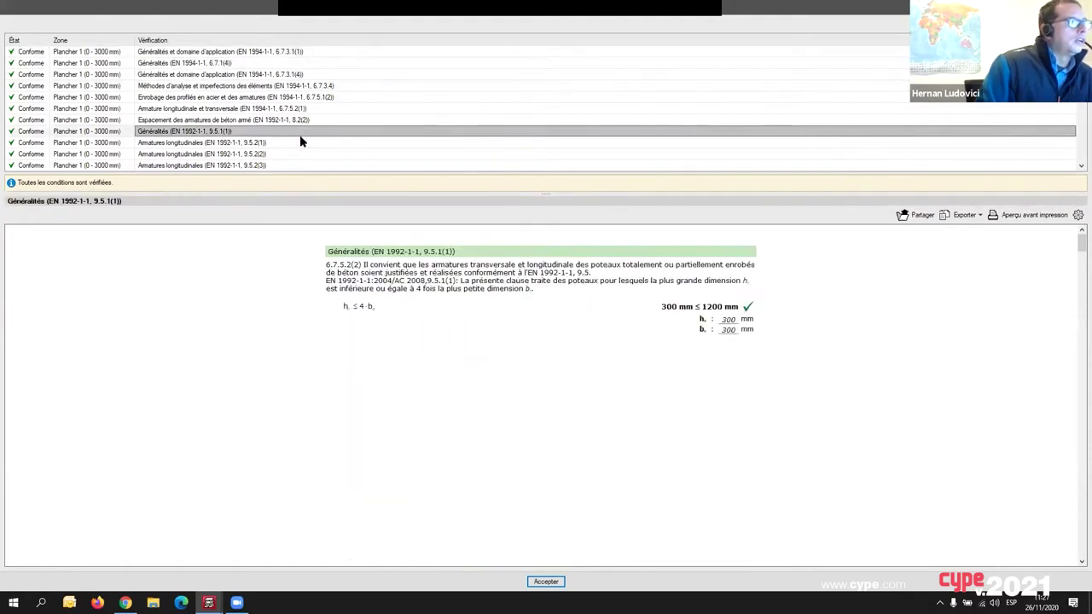
{"action": "left_click", "coordinate": [301, 143]}
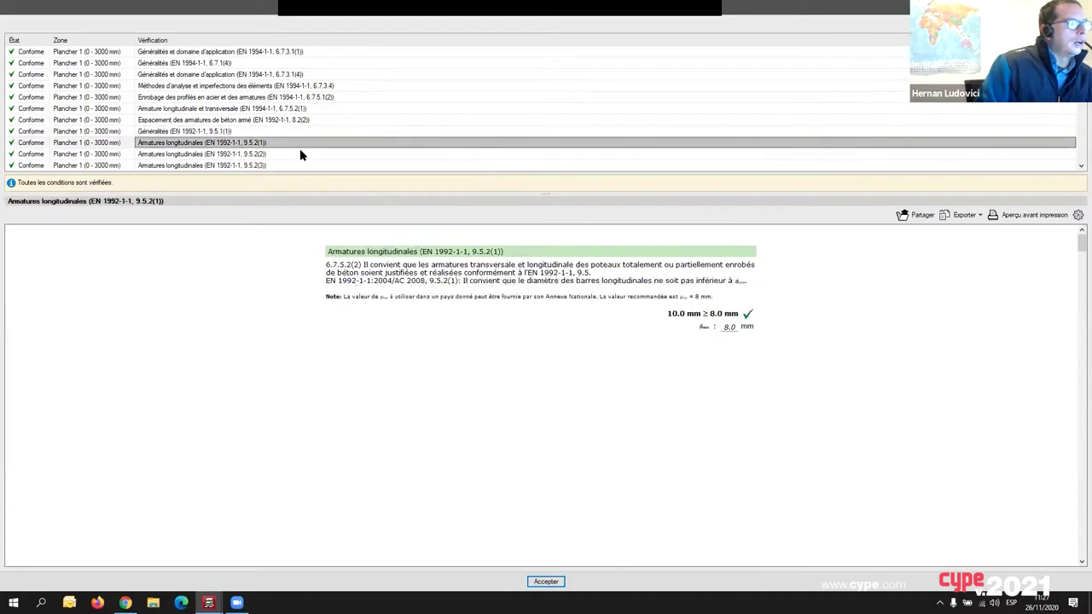
Read the Plancher 1 axial compression and tension checks and the first Plancher 2 scope check for column P2.
{"action": "scroll", "coordinate": [304, 153], "scroll_direction": "down", "scroll_amount": 3}
{"action": "left_click", "coordinate": [308, 132]}
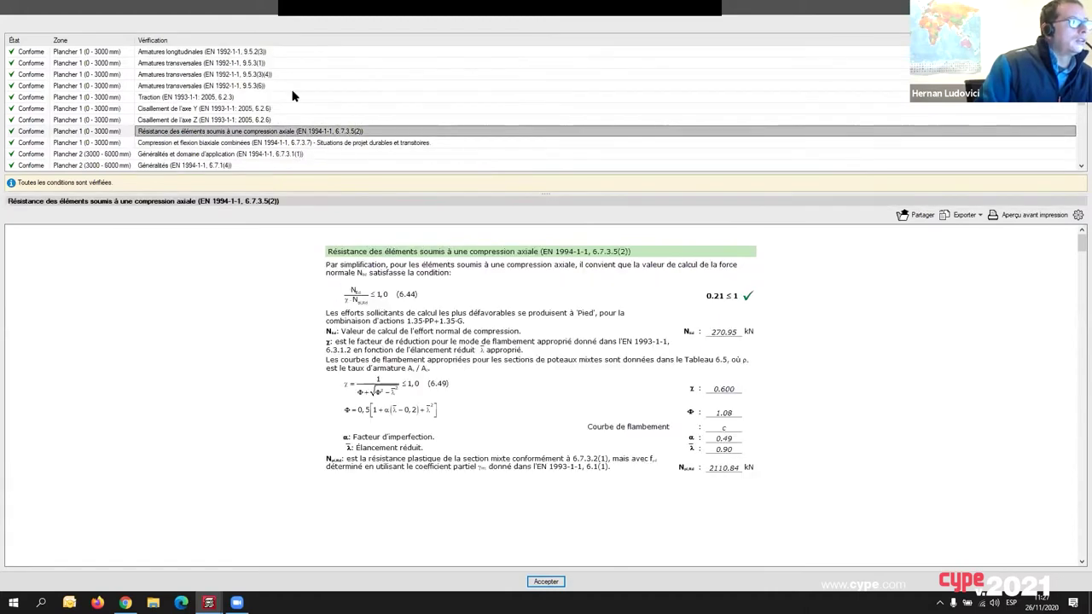
{"action": "left_click", "coordinate": [290, 99]}
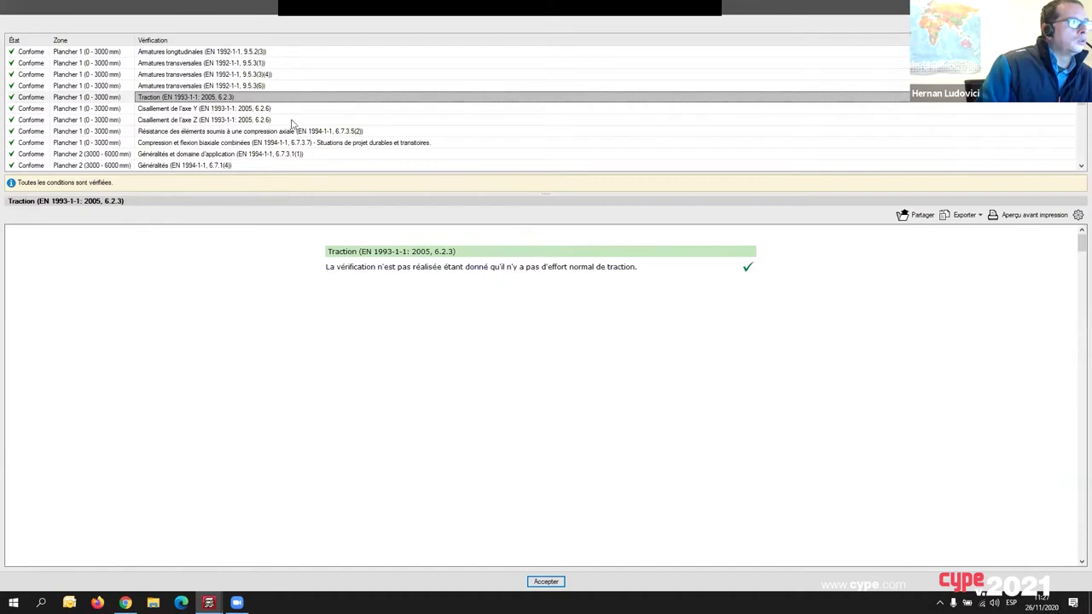
{"action": "left_click", "coordinate": [299, 155]}
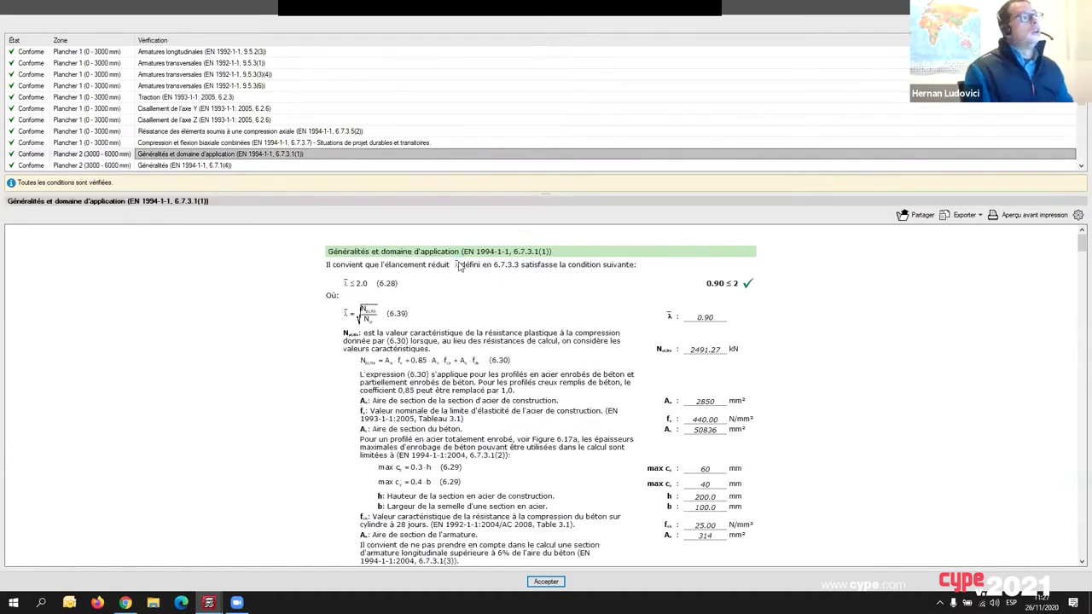
Preview the full verification report of column P2, read through its first pages, and return to the column editor.
{"action": "left_click", "coordinate": [700, 232]}
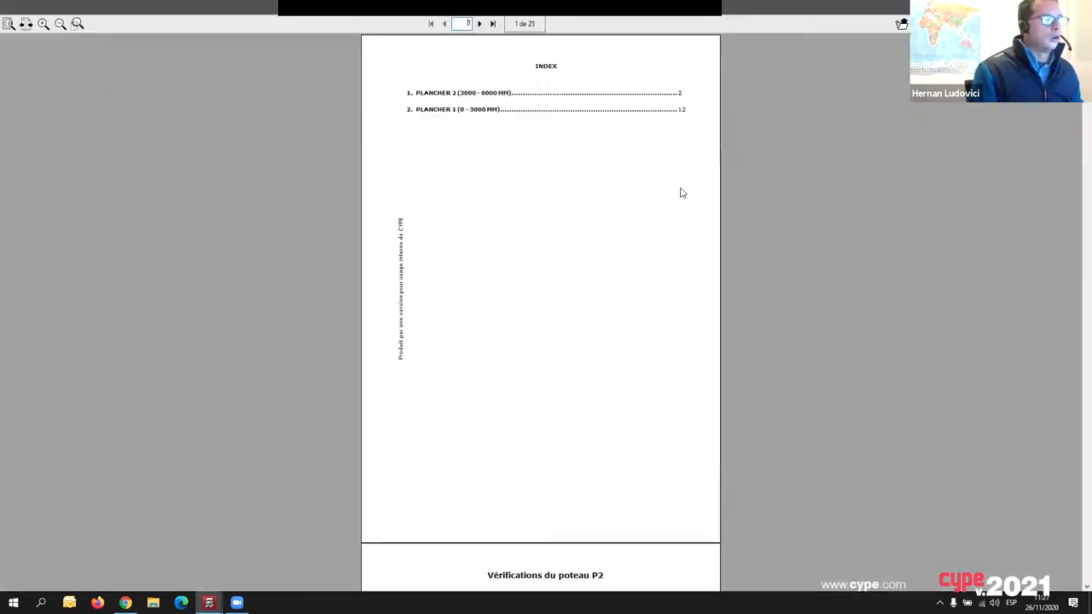
{"action": "scroll", "coordinate": [679, 187], "scroll_direction": "down", "scroll_amount": 6}
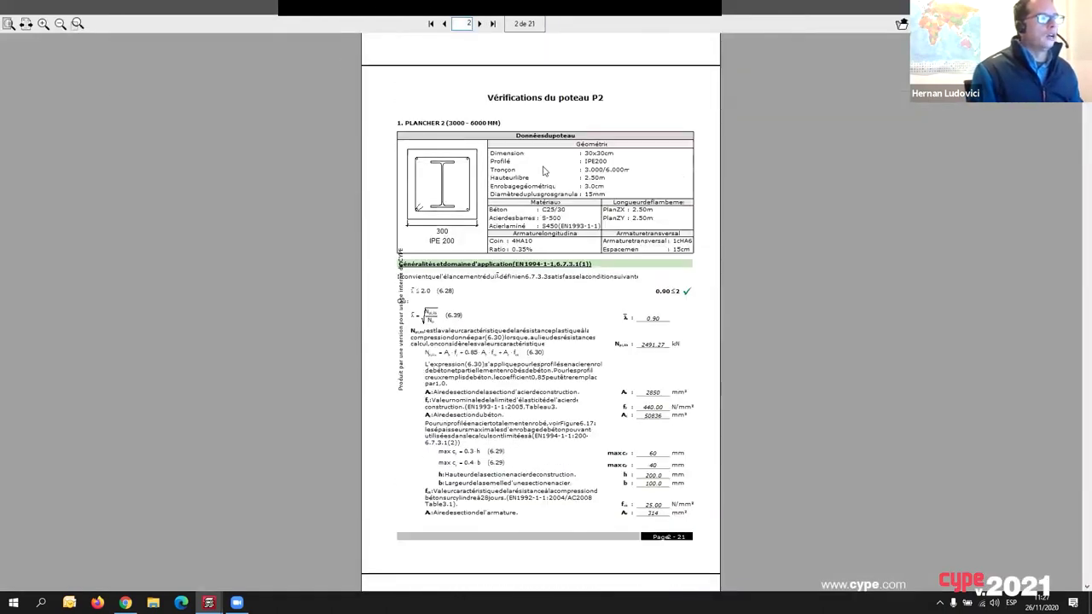
{"action": "scroll", "coordinate": [544, 171], "scroll_direction": "down", "scroll_amount": 1}
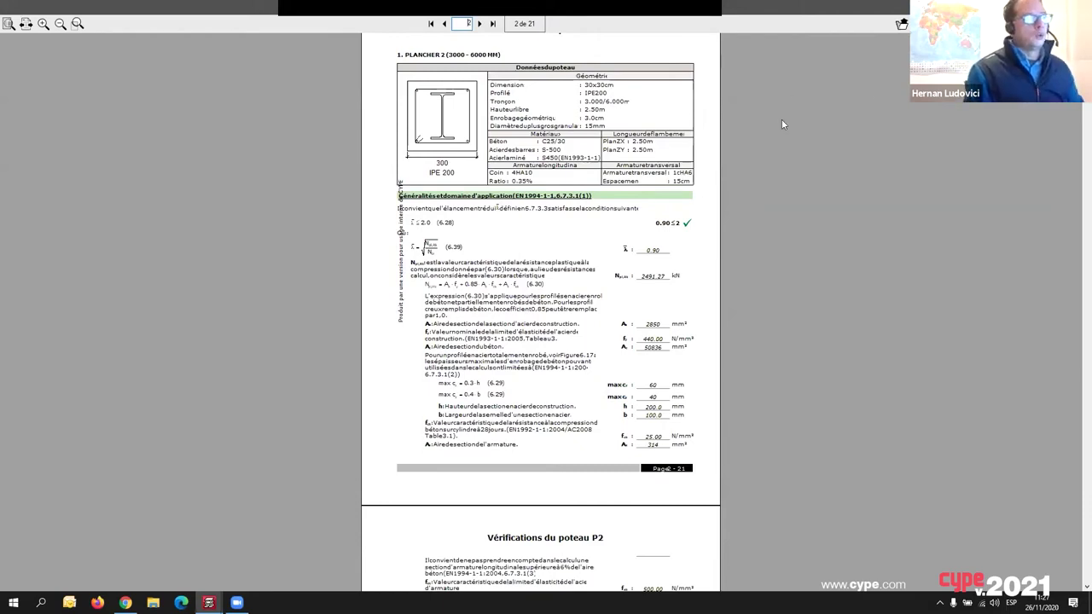
{"action": "scroll", "coordinate": [599, 338], "scroll_direction": "down", "scroll_amount": 5}
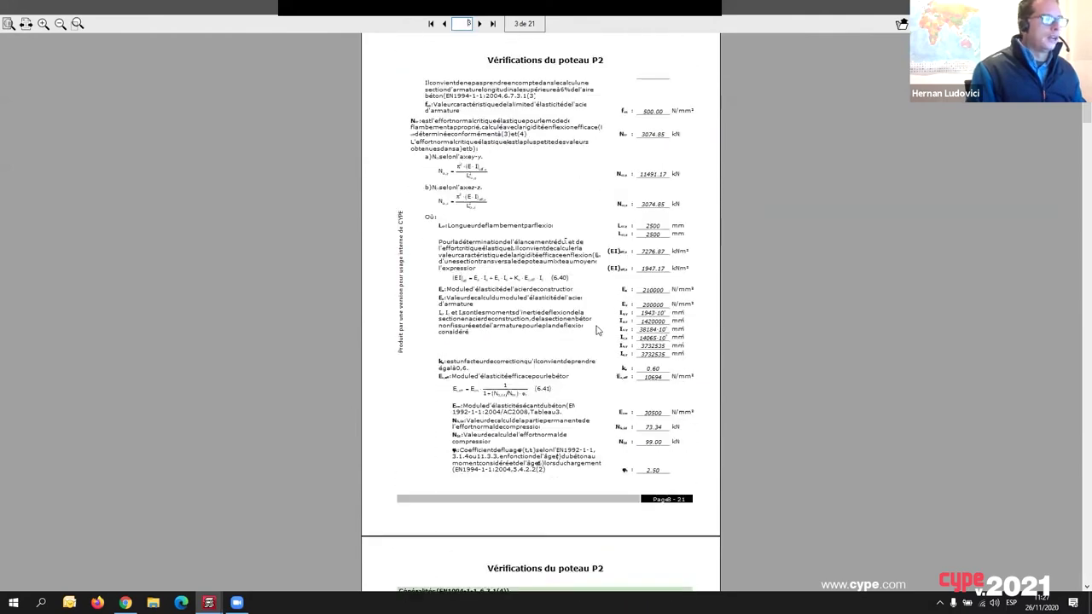
{"action": "scroll", "coordinate": [597, 331], "scroll_direction": "down", "scroll_amount": 3}
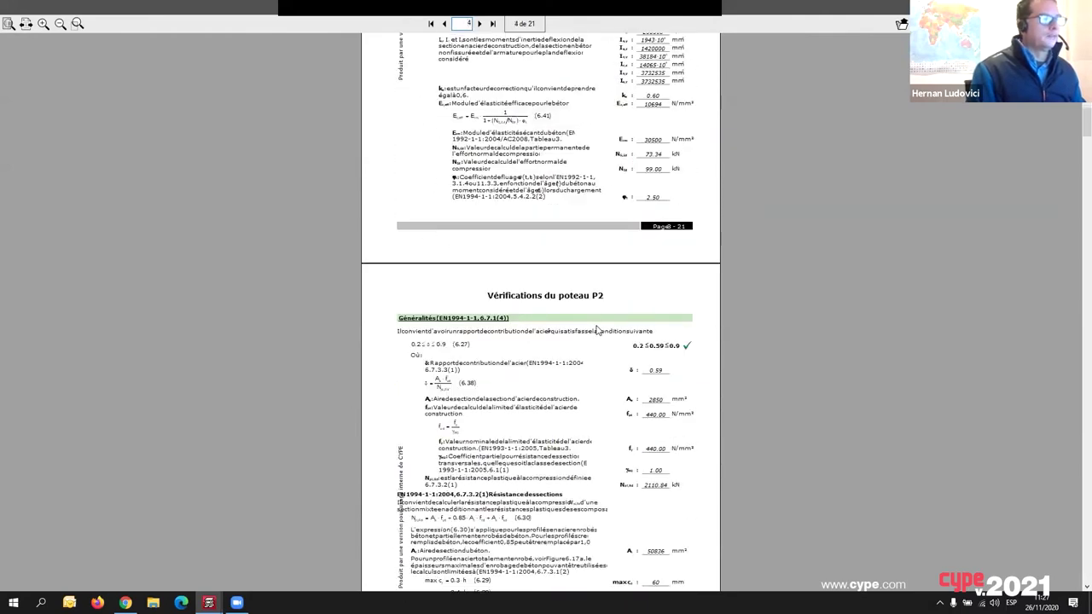
{"action": "scroll", "coordinate": [597, 331], "scroll_direction": "down", "scroll_amount": 3}
{"action": "key", "text": "Escape"}
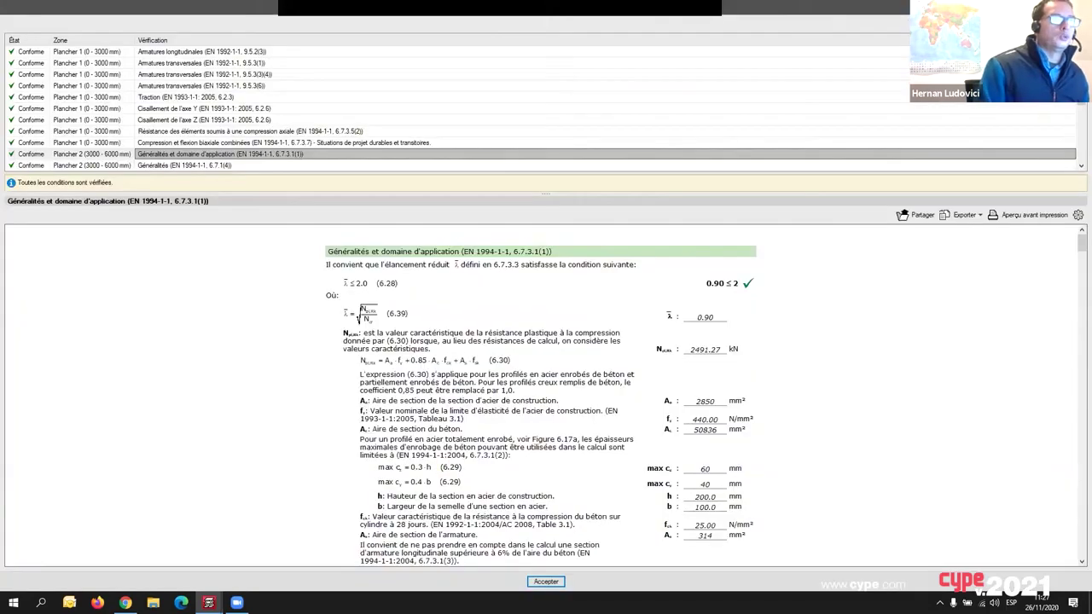
{"action": "key", "text": "Escape"}
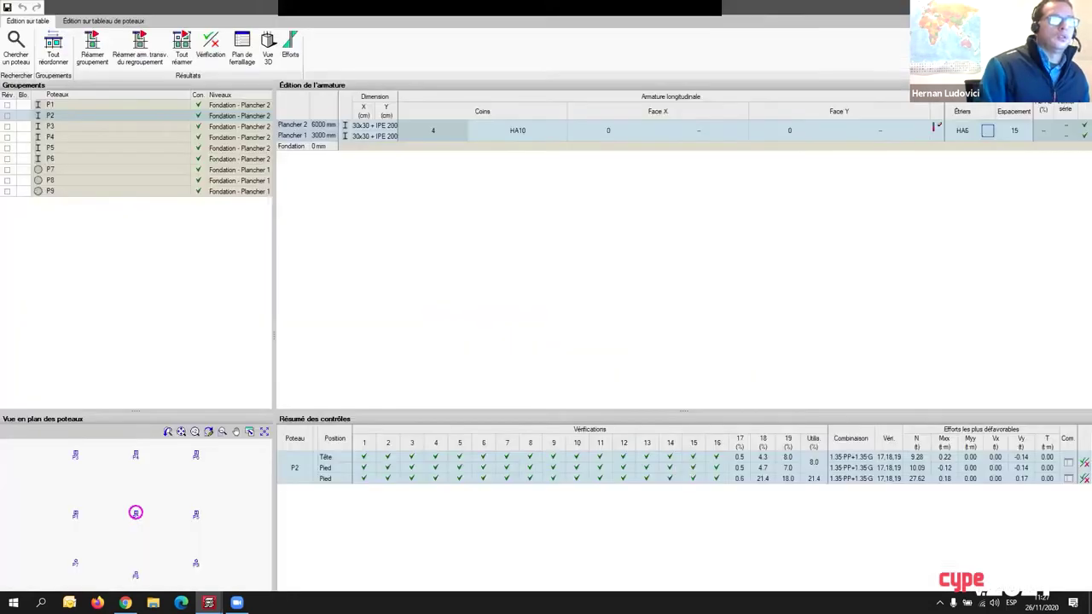
Leave the column editor, switch to beam entry and generate the Ratios de l'ouvrage report by groups and total, from Fondation to Plancher 2.
{"action": "key", "text": "Escape"}
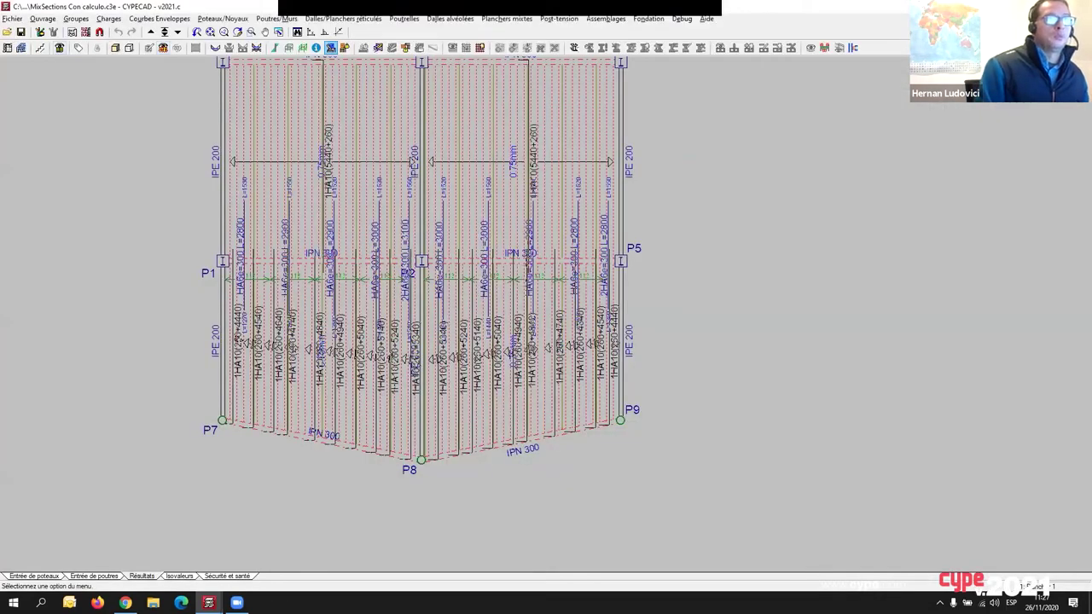
{"action": "left_click", "coordinate": [93, 576]}
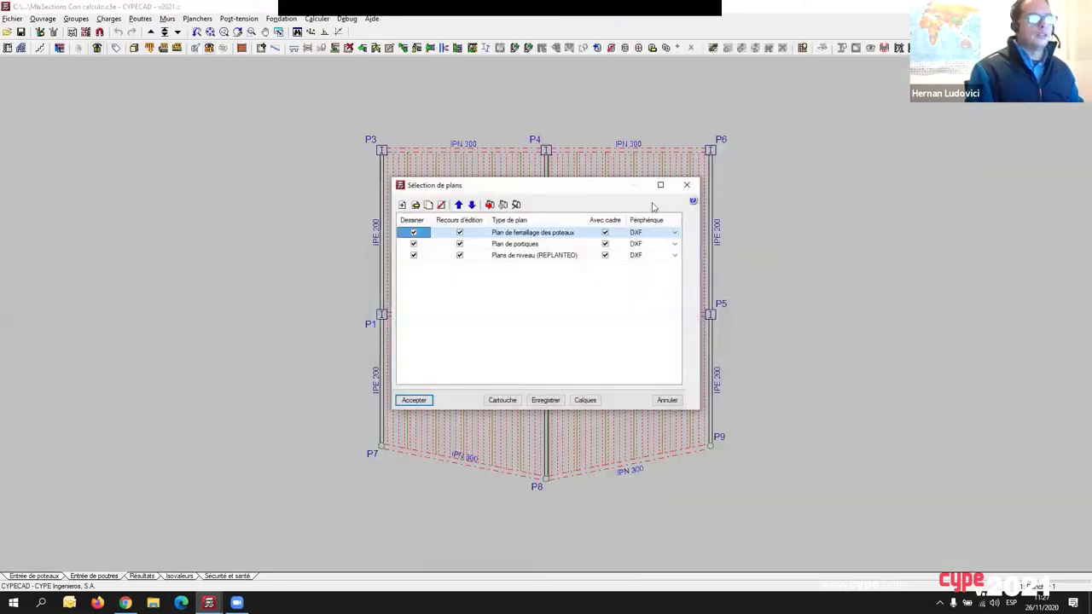
{"action": "left_click", "coordinate": [687, 184]}
{"action": "left_click", "coordinate": [1015, 32]}
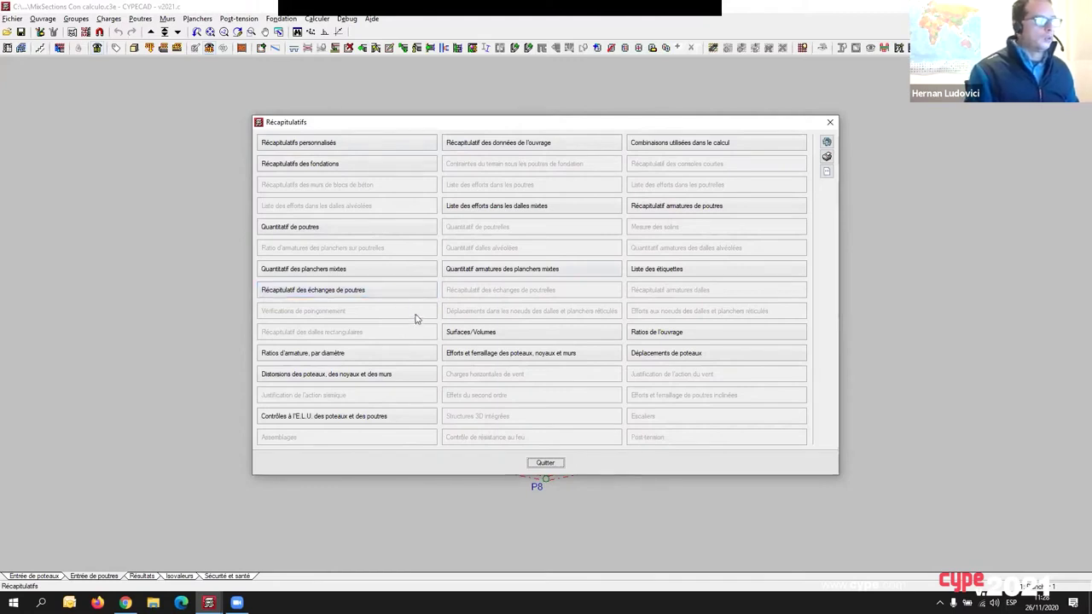
{"action": "left_click", "coordinate": [539, 336]}
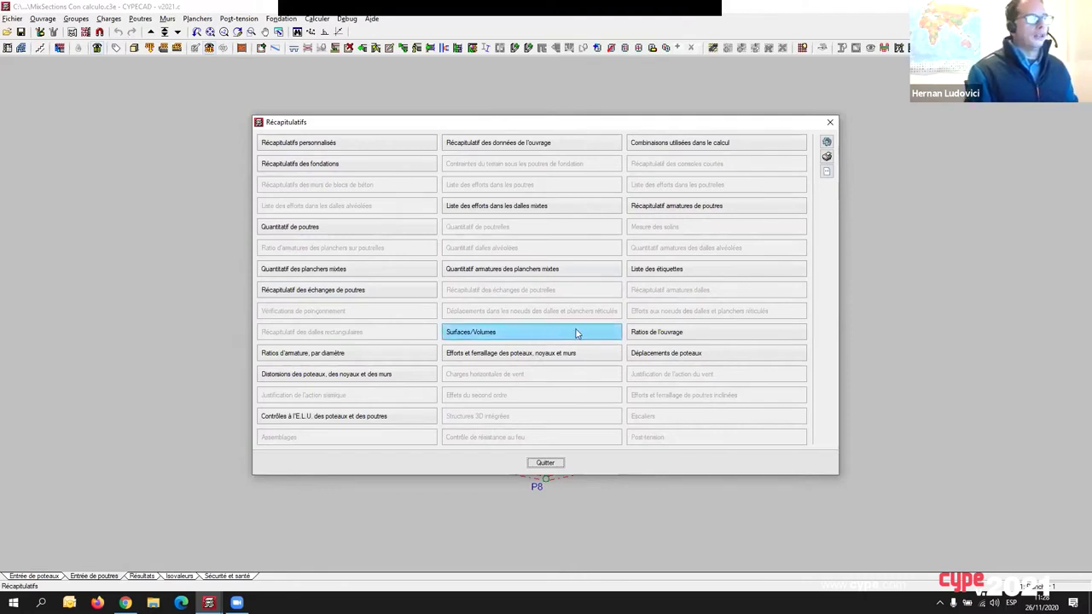
{"action": "left_click", "coordinate": [654, 333]}
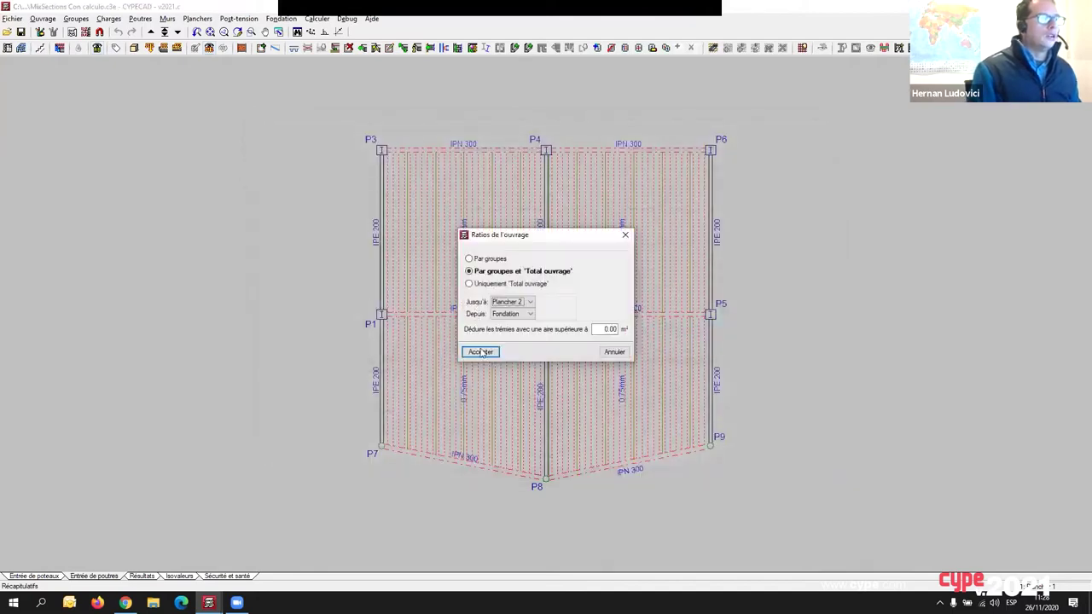
{"action": "left_click", "coordinate": [474, 350]}
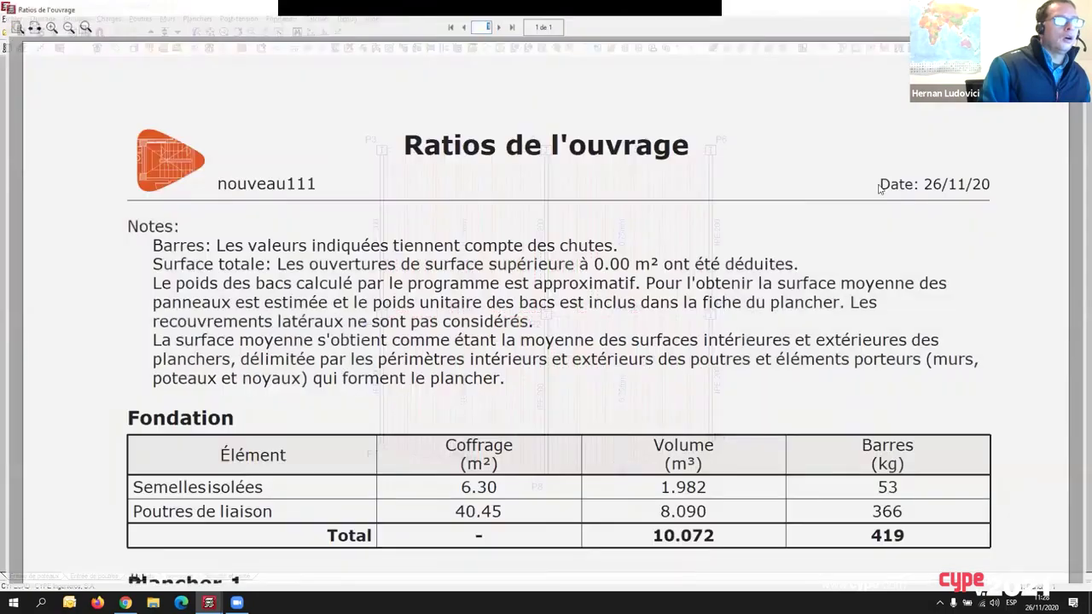
Read the Fondation, Plancher 1, Plancher 2 and Total ouvrage quantity tables, then close the report and the Récapitulatifs list.
{"action": "scroll", "coordinate": [562, 323], "scroll_direction": "down", "scroll_amount": 3}
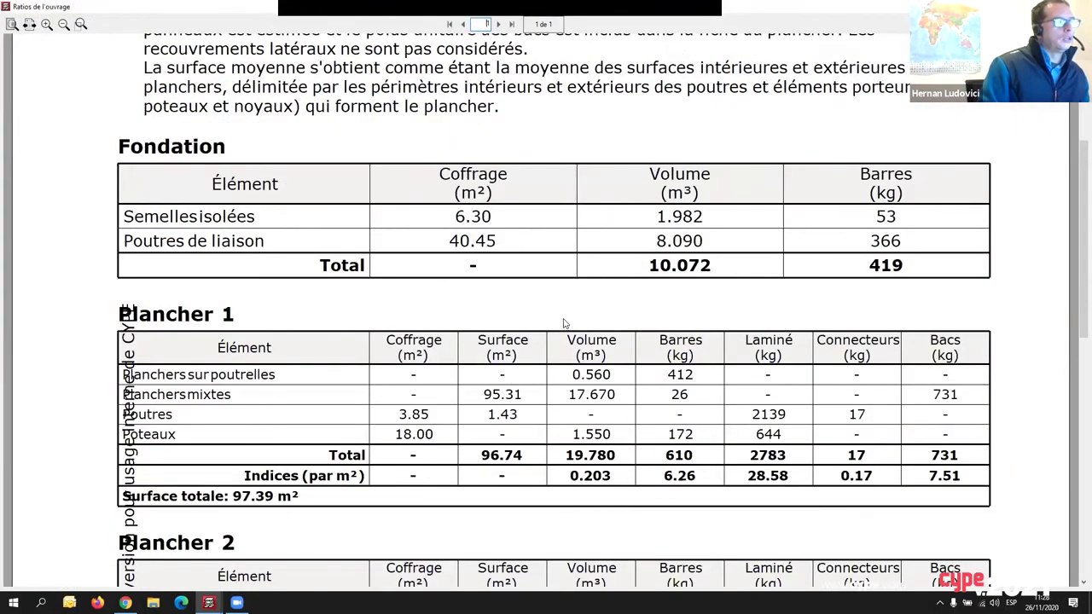
{"action": "scroll", "coordinate": [406, 405], "scroll_direction": "down", "scroll_amount": 2}
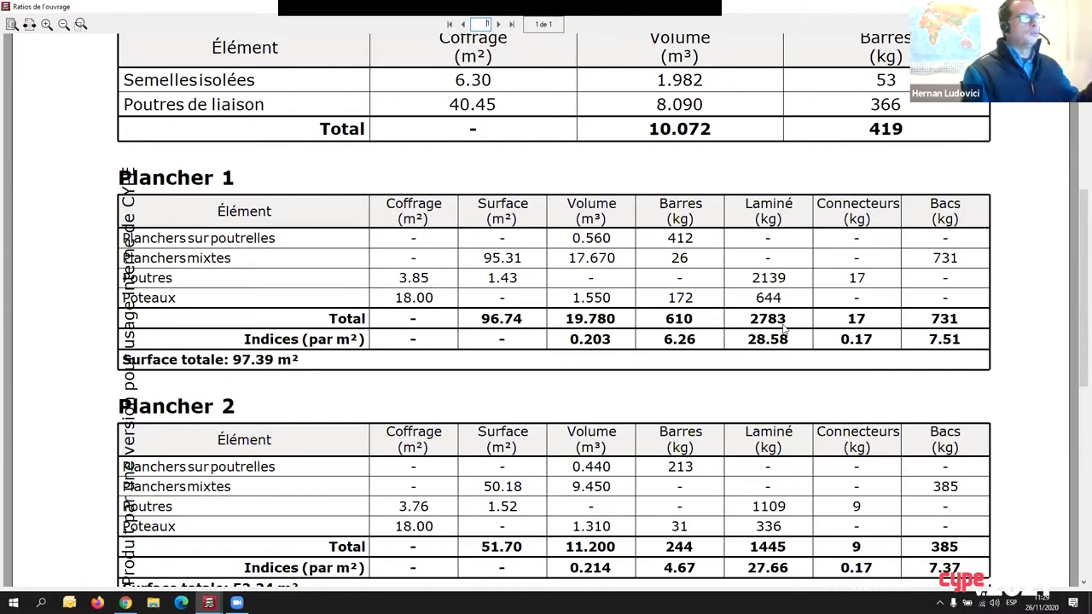
{"action": "scroll", "coordinate": [701, 353], "scroll_direction": "down", "scroll_amount": 3}
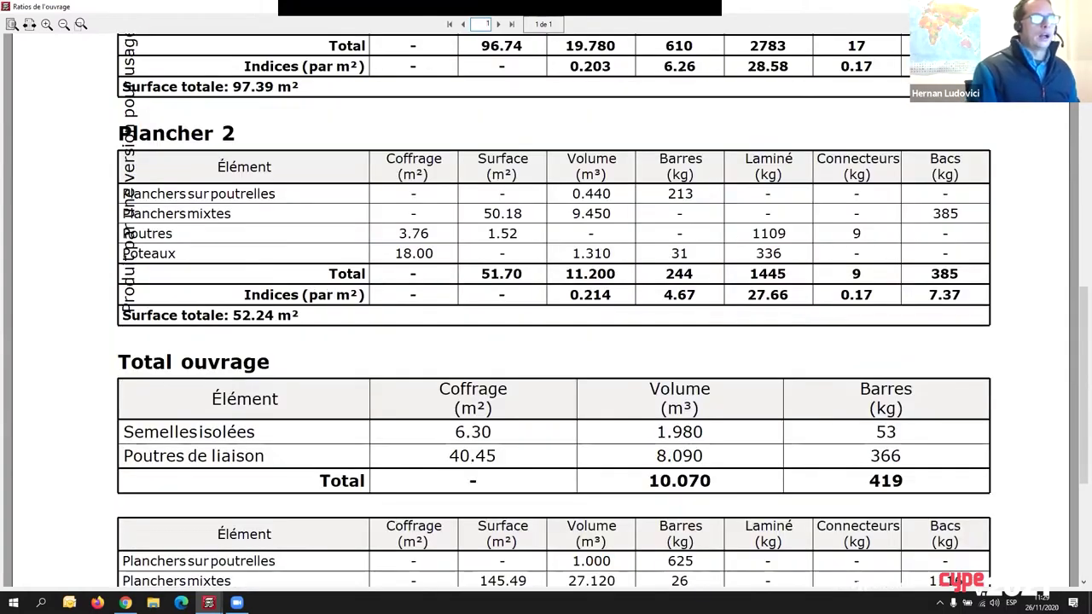
{"action": "left_click", "coordinate": [1078, 7]}
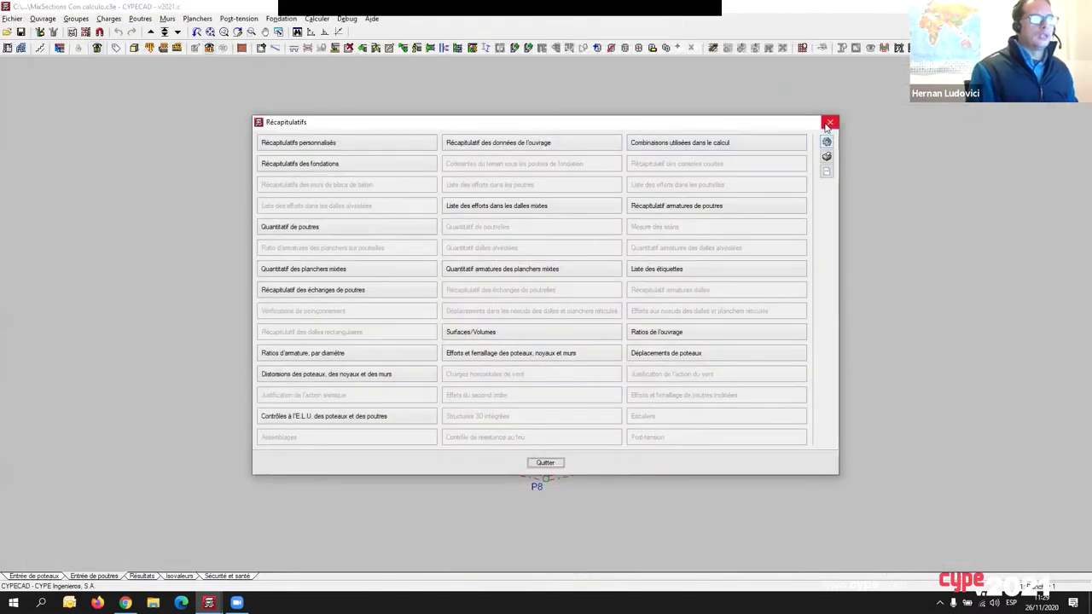
{"action": "left_click", "coordinate": [827, 123]}
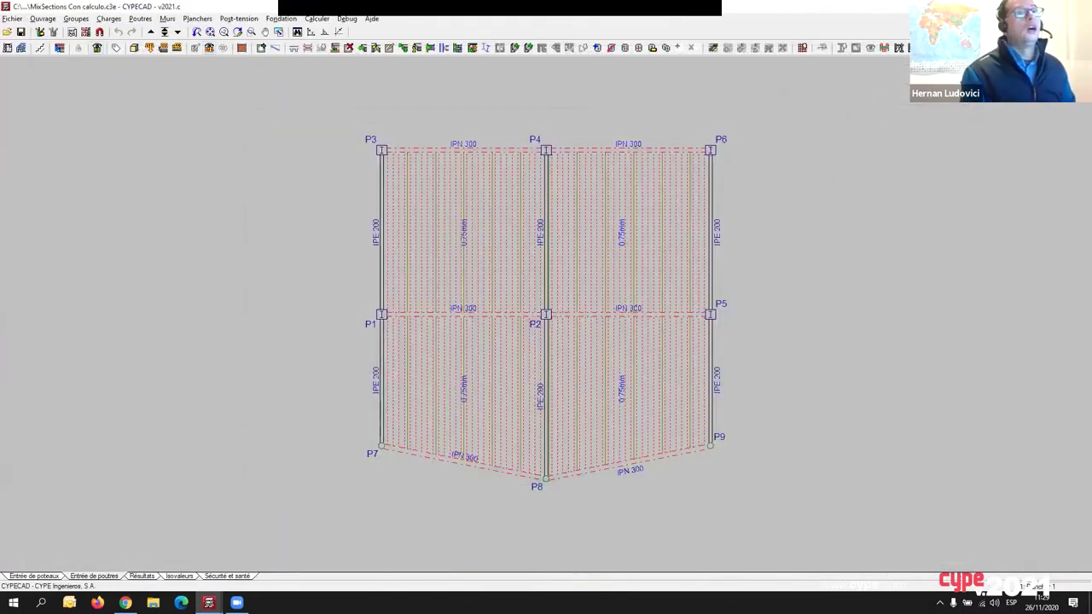
Generate the column reinforcement, frame and level drawings as DXF without keeping the previous composition, and show all drawings in detail.
{"action": "left_click", "coordinate": [1044, 32]}
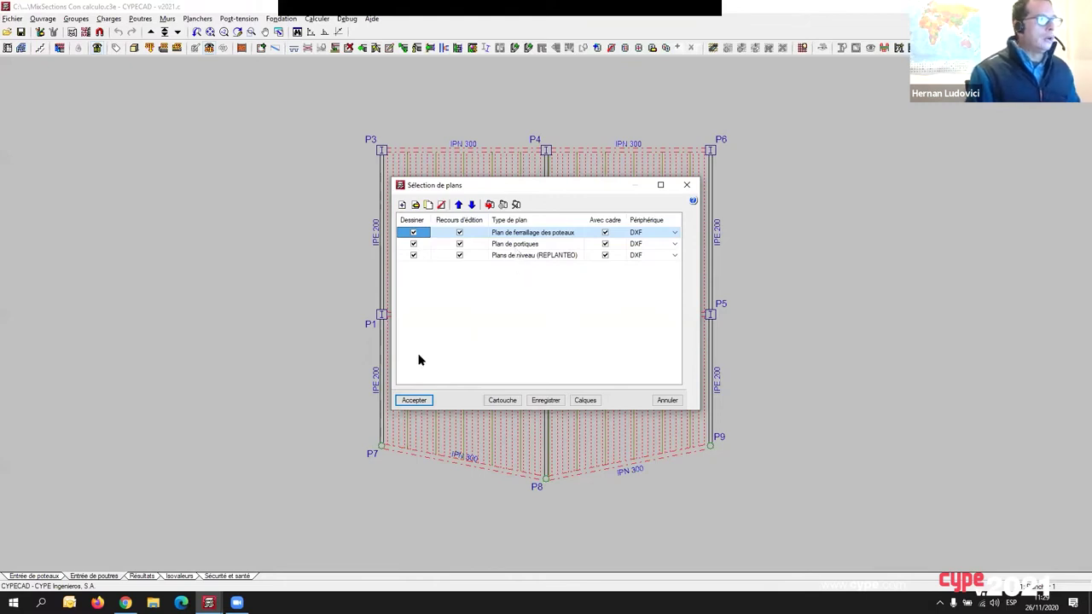
{"action": "left_click", "coordinate": [413, 400]}
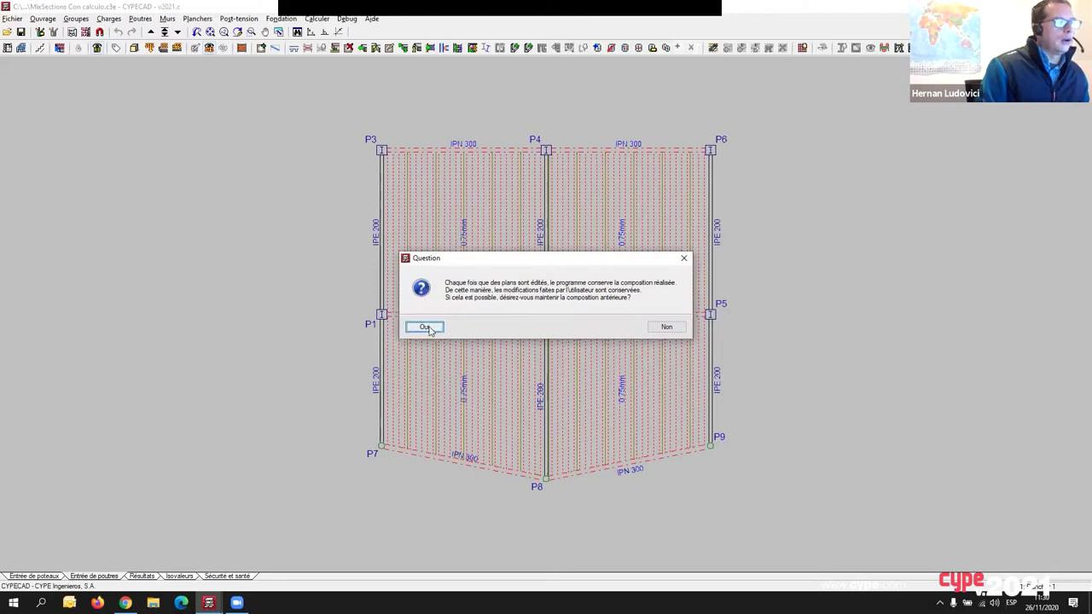
{"action": "left_click", "coordinate": [666, 327]}
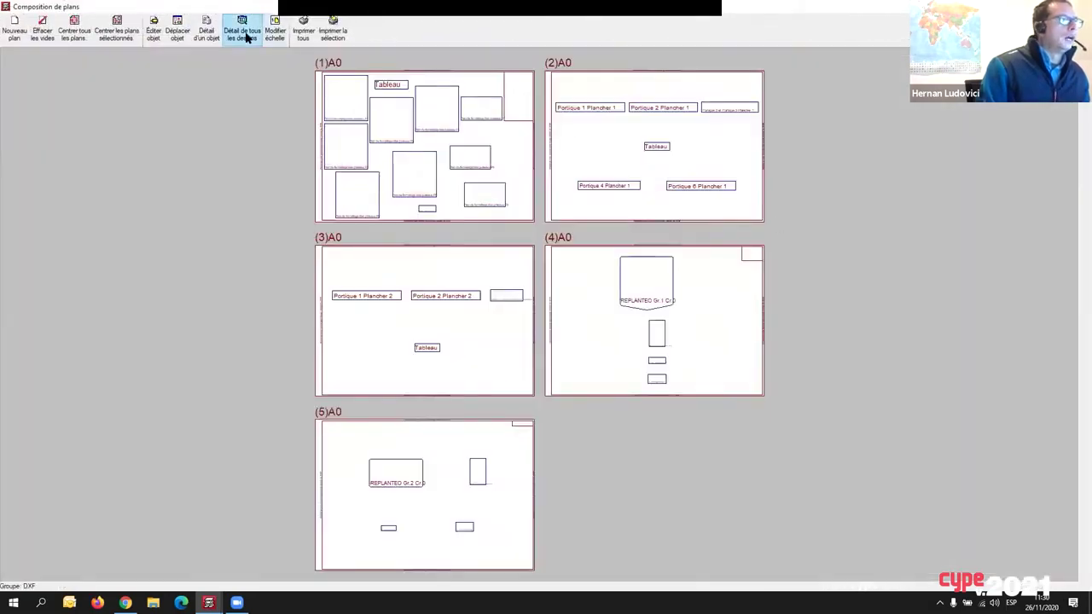
{"action": "left_click", "coordinate": [245, 38]}
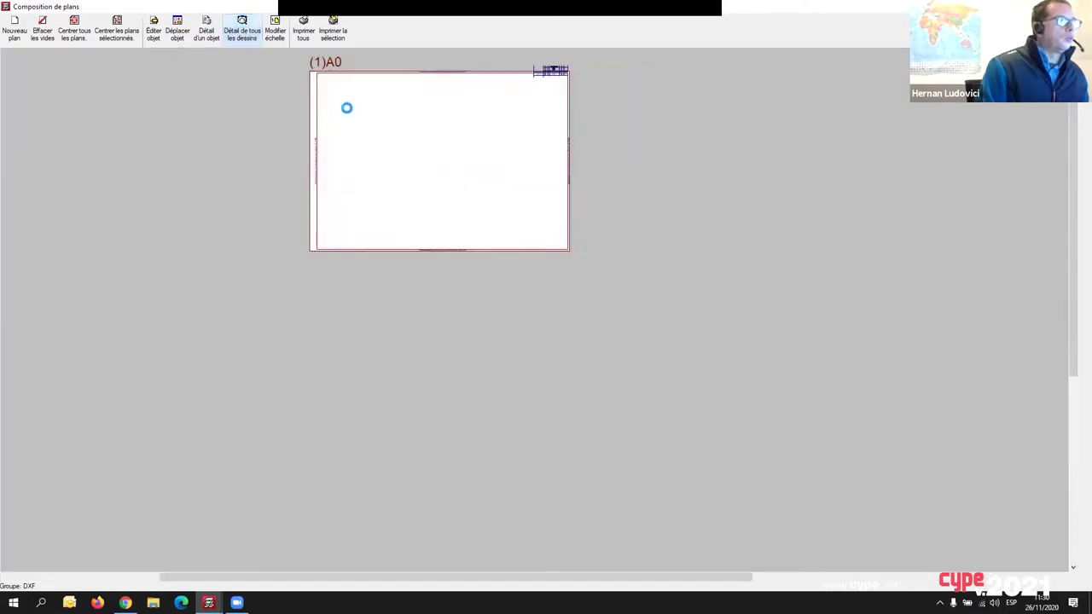
Examine the column P2 drawing on sheet 1, including its elevations, sections and concrete and reinforcement quantity table.
{"action": "scroll", "coordinate": [347, 108], "scroll_direction": "up", "scroll_amount": 6}
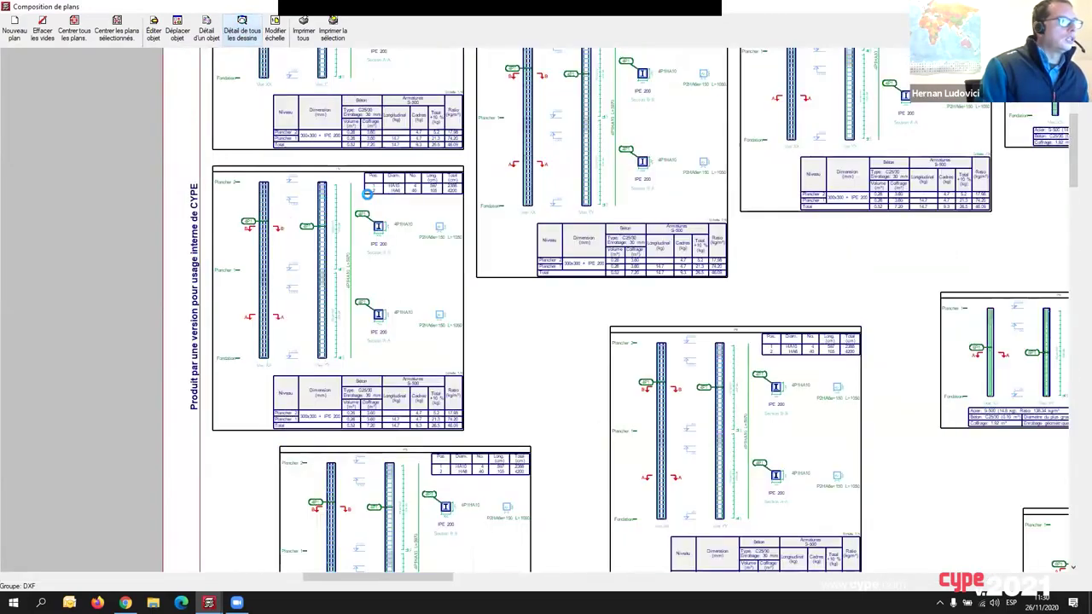
{"action": "scroll", "coordinate": [367, 193], "scroll_direction": "up", "scroll_amount": 2}
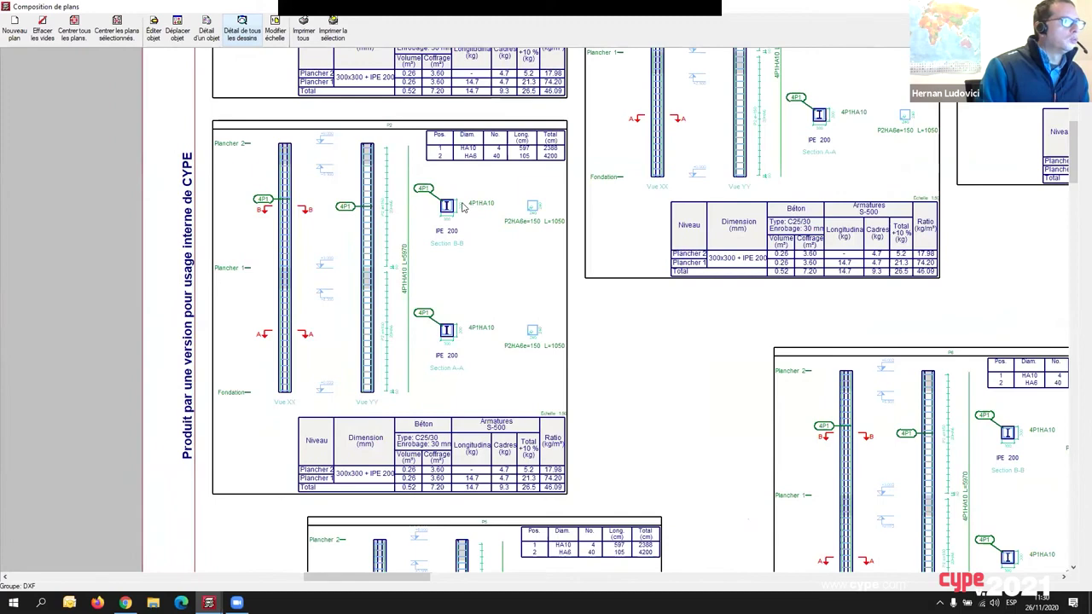
{"action": "scroll", "coordinate": [463, 207], "scroll_direction": "up", "scroll_amount": 2}
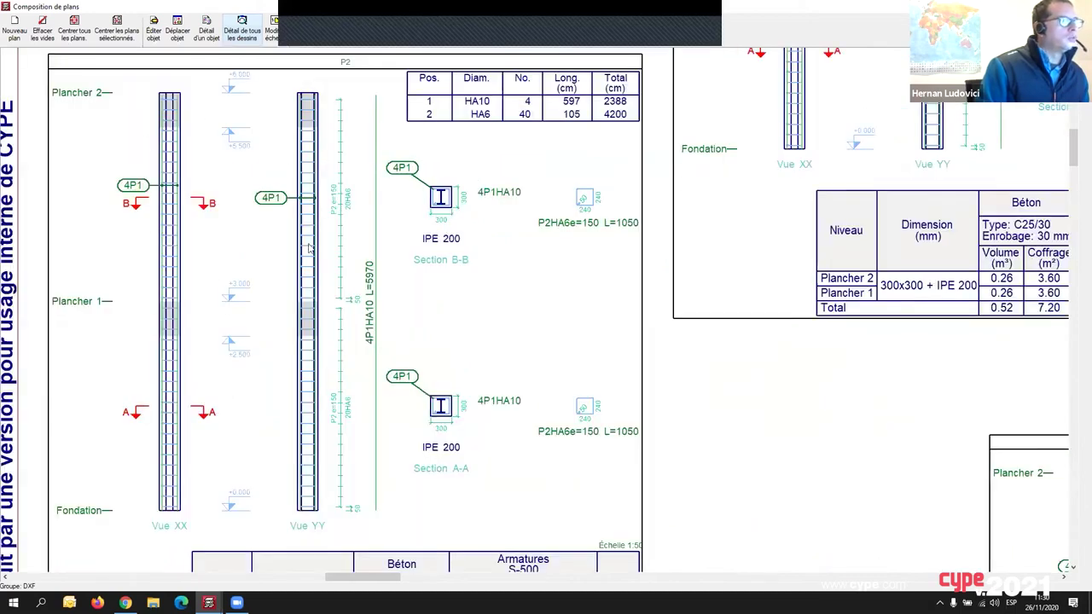
{"action": "middle_click_drag", "start_coordinate": [489, 379], "coordinate": [435, 471]}
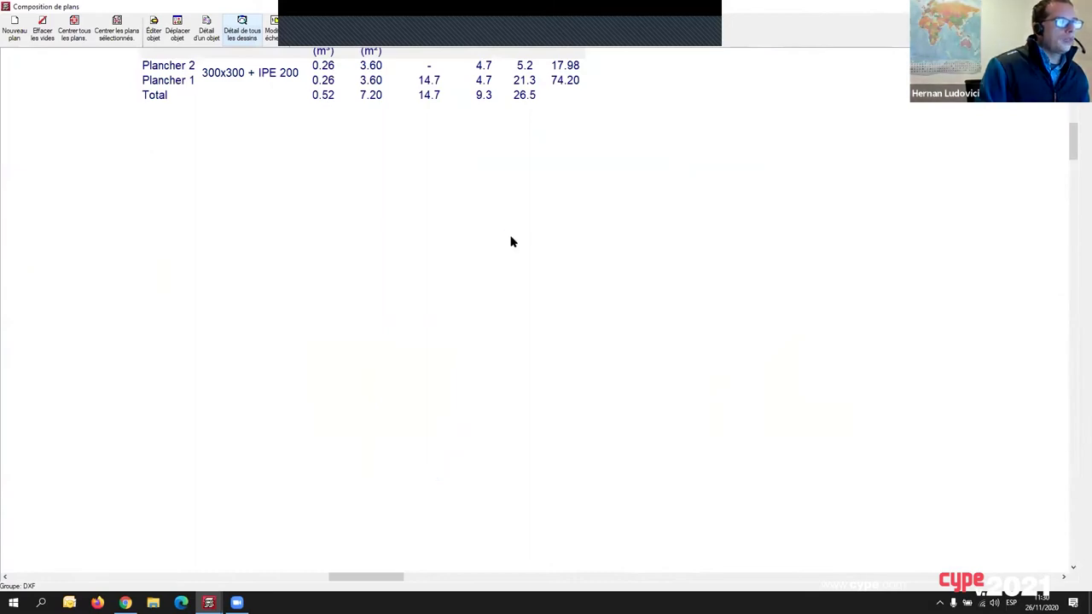
{"action": "middle_click_drag", "start_coordinate": [593, 456], "coordinate": [555, 244]}
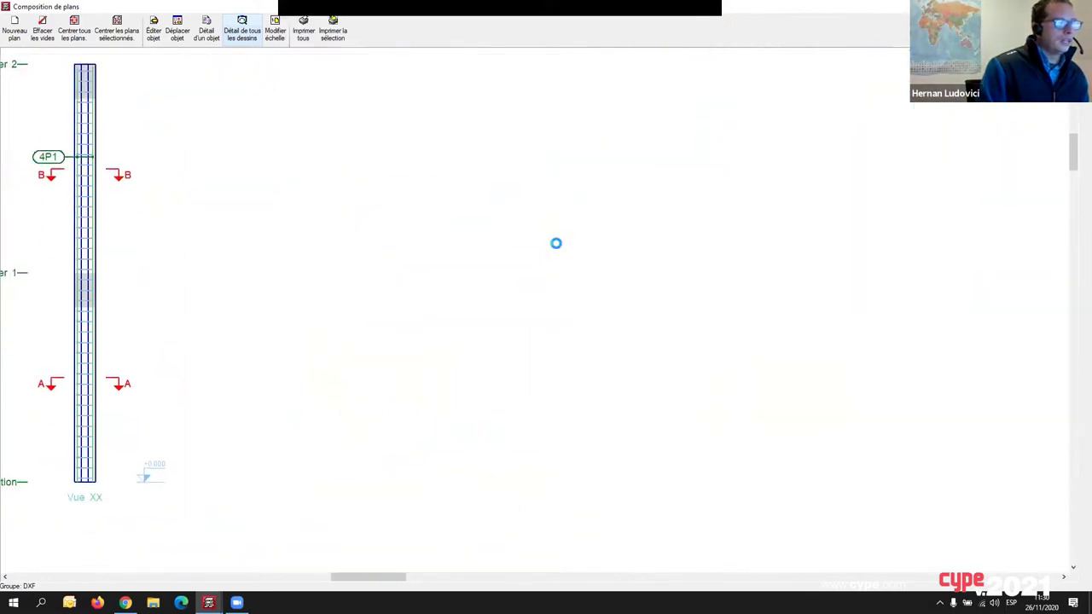
{"action": "mouse_move", "coordinate": [510, 450]}
{"action": "middle_mouse_down"}
{"action": "mouse_move", "coordinate": [600, 345]}
{"action": "mouse_move", "coordinate": [681, 308]}
{"action": "middle_mouse_up"}
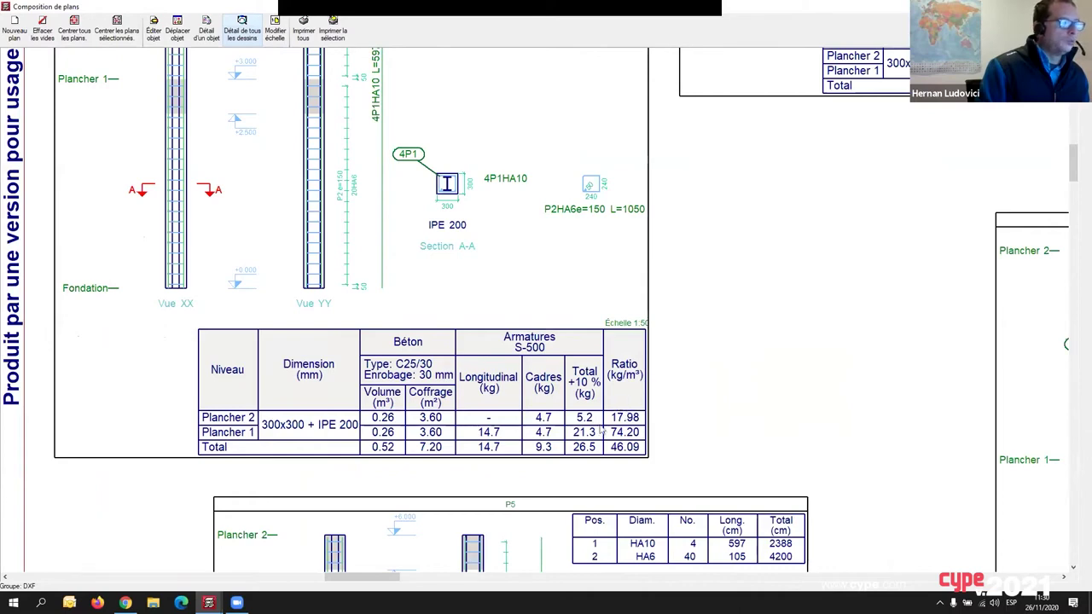
Find the Résumé Acier Poteaux table on sheet 1 and read the column steel lengths and weights.
{"action": "scroll", "coordinate": [772, 363], "scroll_direction": "down", "scroll_amount": 2}
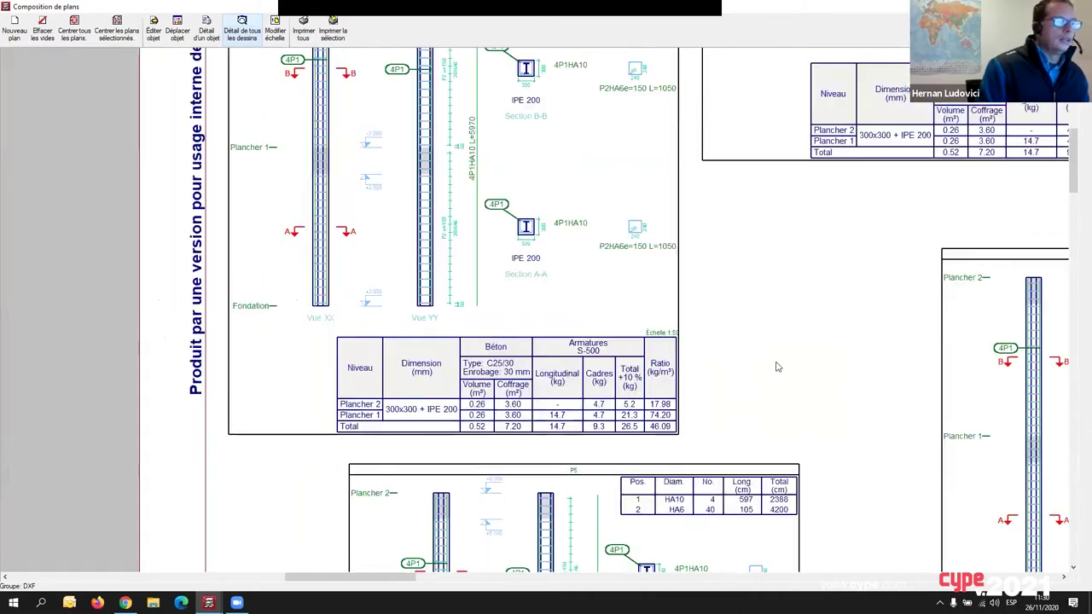
{"action": "mouse_move", "coordinate": [851, 385]}
{"action": "middle_mouse_down"}
{"action": "mouse_move", "coordinate": [663, 375]}
{"action": "mouse_move", "coordinate": [517, 429]}
{"action": "middle_mouse_up"}
{"action": "middle_click_drag", "start_coordinate": [749, 369], "coordinate": [462, 179]}
{"action": "middle_click_drag", "start_coordinate": [556, 409], "coordinate": [509, 357]}
{"action": "middle_click_drag", "start_coordinate": [507, 453], "coordinate": [506, 318]}
{"action": "scroll", "coordinate": [478, 402], "scroll_direction": "up", "scroll_amount": 3}
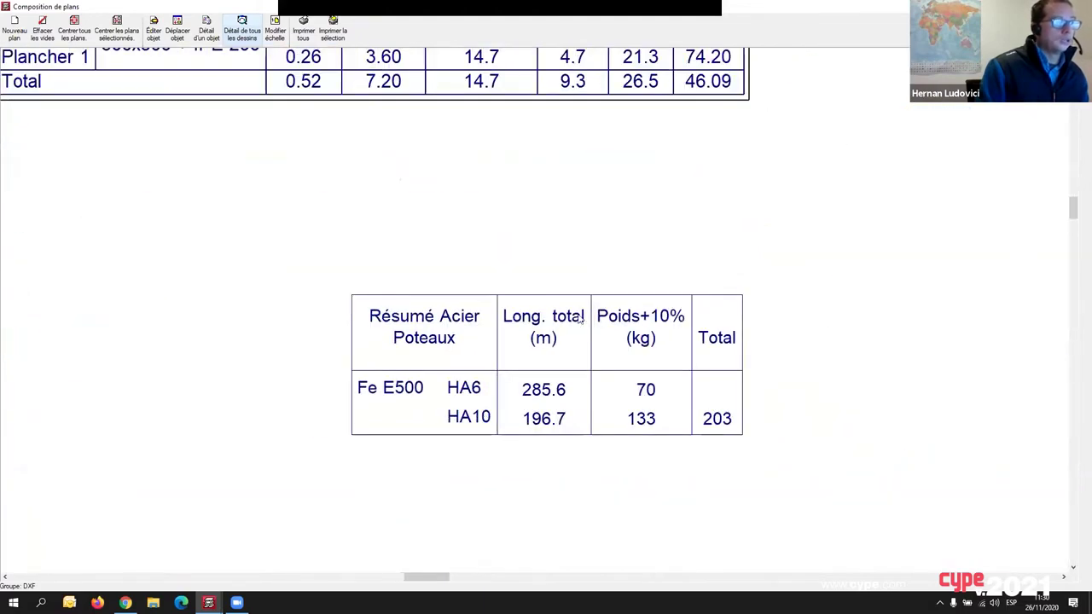
Inspect the bar schedule of columns P1 to P9 on sheet 1, including bar shapes, lengths and weights.
{"action": "scroll", "coordinate": [656, 451], "scroll_direction": "down", "scroll_amount": 5}
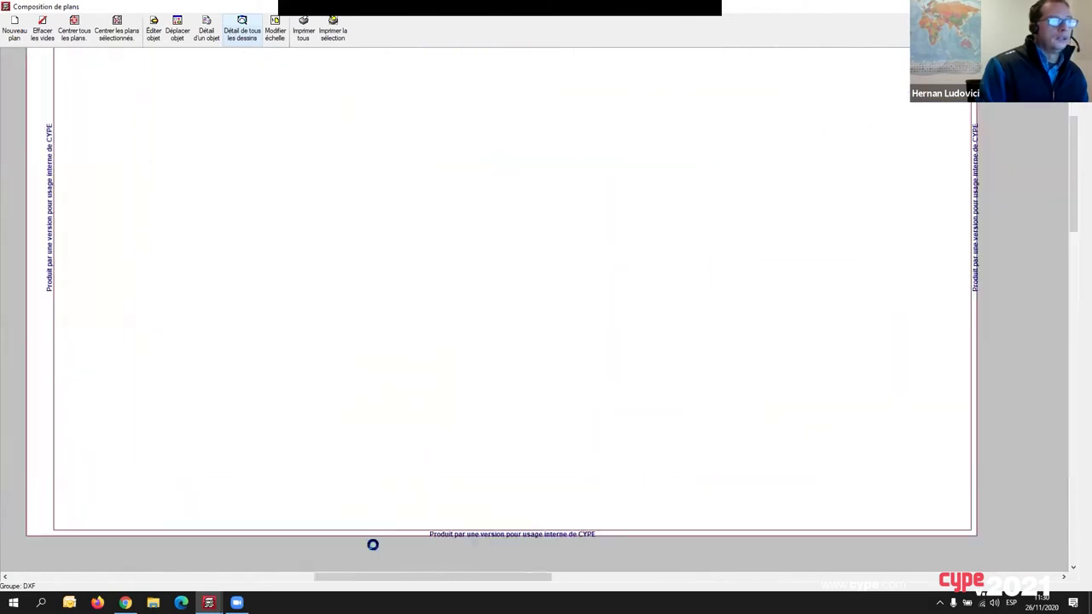
{"action": "middle_click_drag", "start_coordinate": [643, 290], "coordinate": [373, 544]}
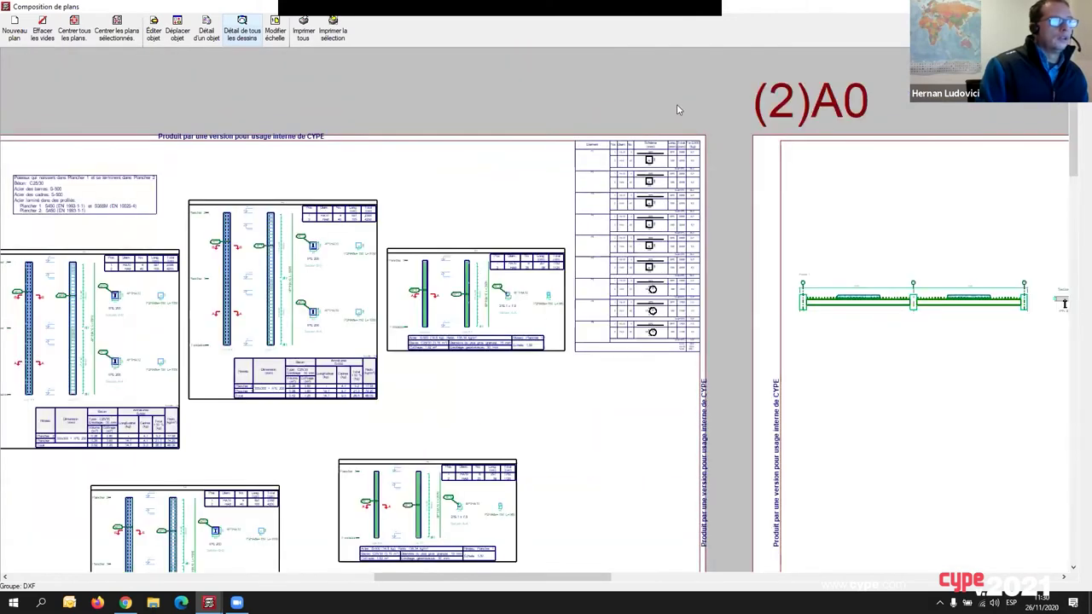
{"action": "scroll", "coordinate": [654, 180], "scroll_direction": "up", "scroll_amount": 4}
{"action": "scroll", "coordinate": [656, 180], "scroll_direction": "up", "scroll_amount": 2}
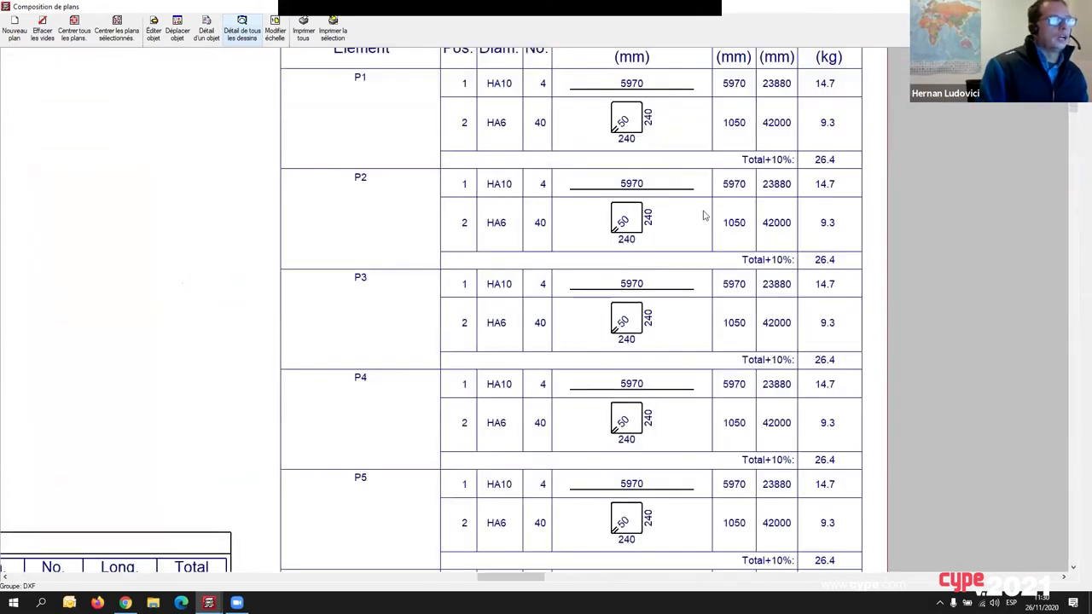
{"action": "scroll", "coordinate": [704, 213], "scroll_direction": "down", "scroll_amount": 1}
{"action": "middle_click_drag", "start_coordinate": [719, 357], "coordinate": [665, 320]}
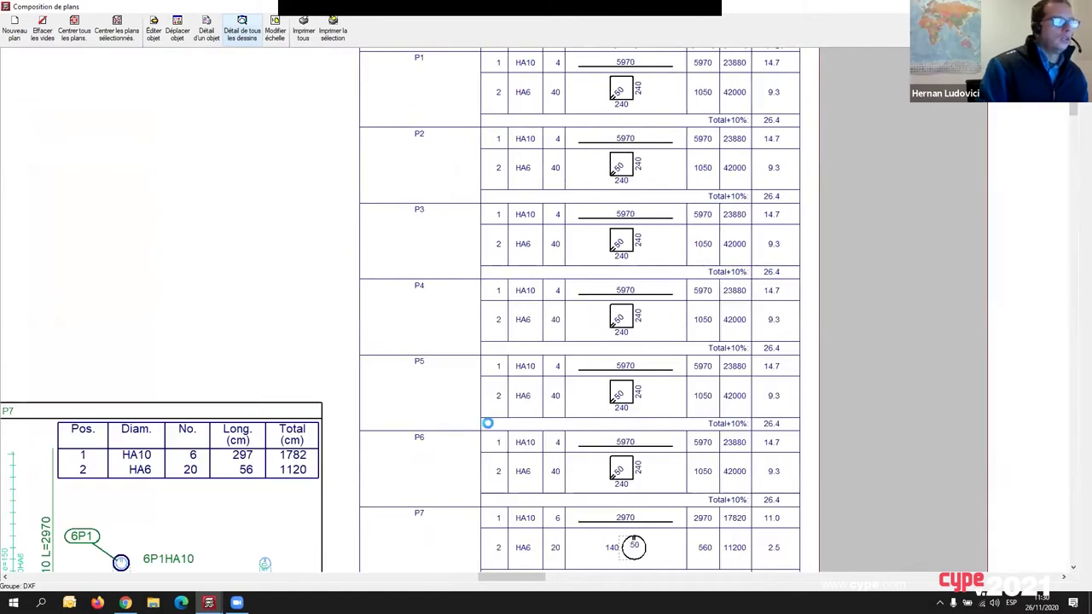
Examine the circular column P7 drawing, including its elevations, section A-A, stirrups and material table.
{"action": "mouse_move", "coordinate": [485, 421]}
{"action": "middle_mouse_down"}
{"action": "mouse_move", "coordinate": [514, 400]}
{"action": "mouse_move", "coordinate": [690, 342]}
{"action": "mouse_move", "coordinate": [797, 261]}
{"action": "middle_mouse_up"}
{"action": "scroll", "coordinate": [774, 259], "scroll_direction": "down", "scroll_amount": 2}
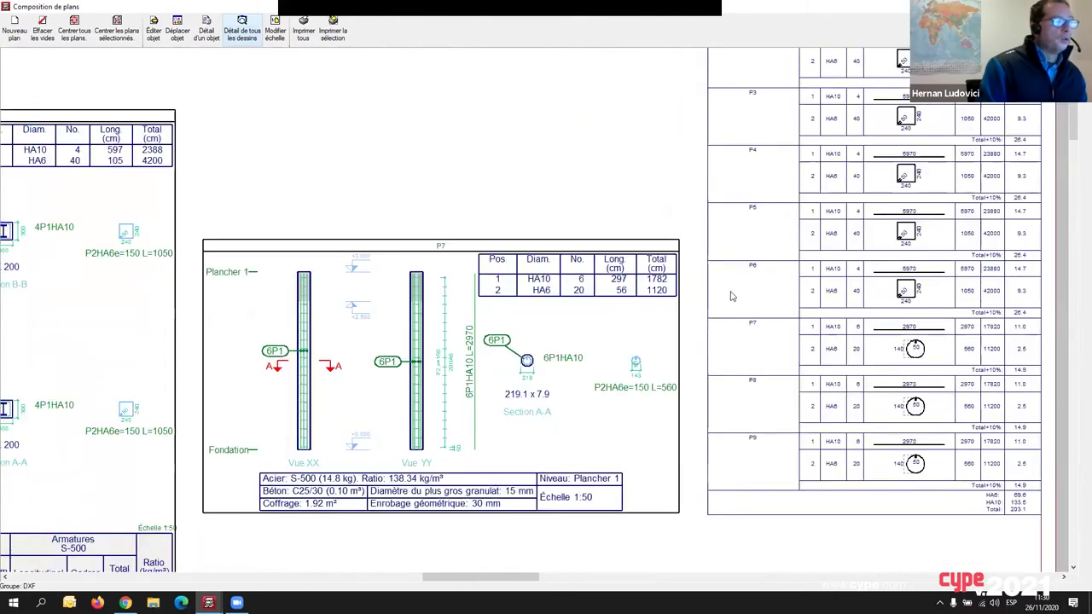
{"action": "middle_click_drag", "start_coordinate": [448, 428], "coordinate": [511, 401]}
{"action": "scroll", "coordinate": [510, 405], "scroll_direction": "up", "scroll_amount": 2}
{"action": "middle_click_drag", "start_coordinate": [568, 374], "coordinate": [560, 434]}
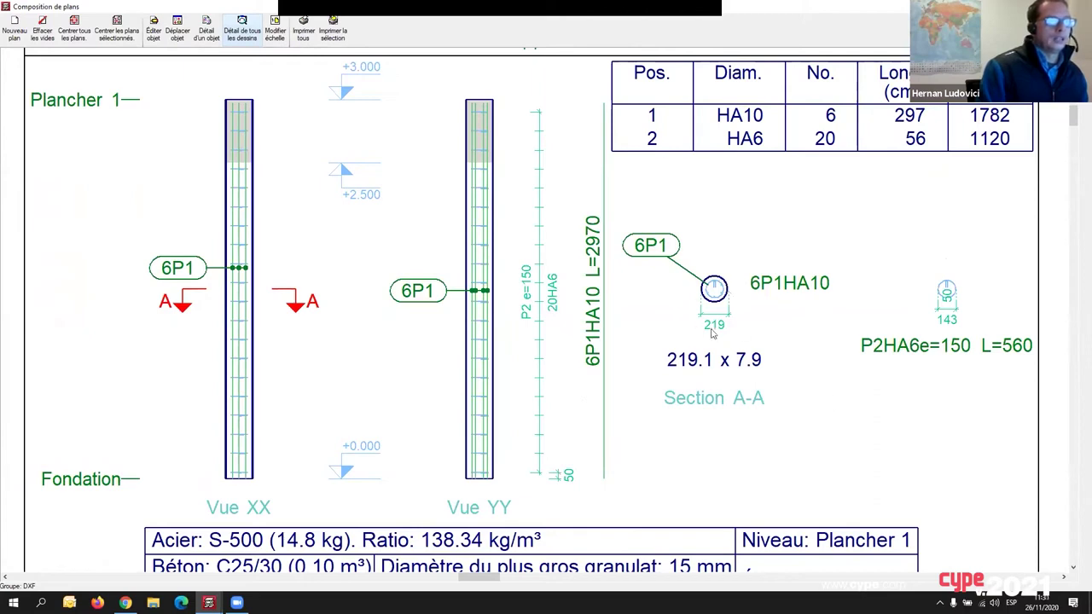
{"action": "scroll", "coordinate": [721, 330], "scroll_direction": "down", "scroll_amount": 1}
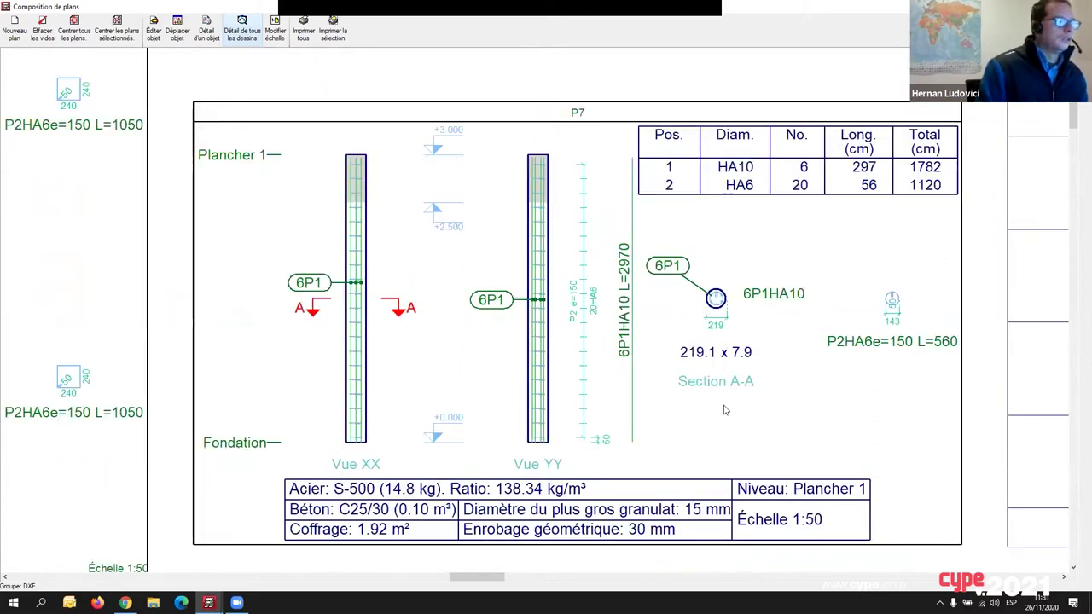
{"action": "middle_click_drag", "start_coordinate": [723, 406], "coordinate": [682, 304]}
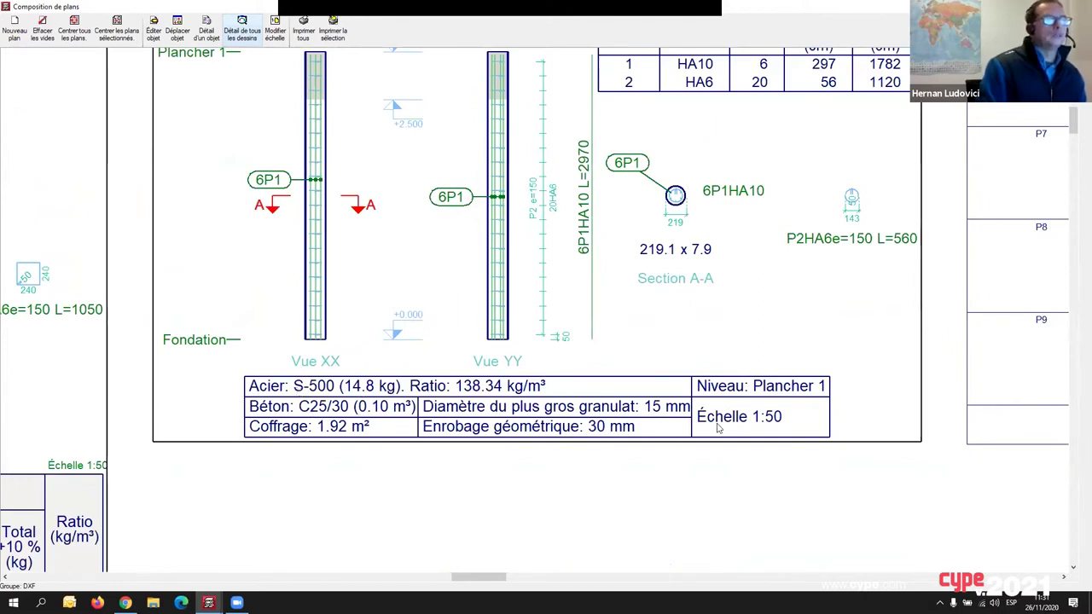
Look over the frame and level sheets, and inspect the composite beam spans with connectors up to column P5 on sheet 3.
{"action": "scroll", "coordinate": [718, 427], "scroll_direction": "down", "scroll_amount": 3}
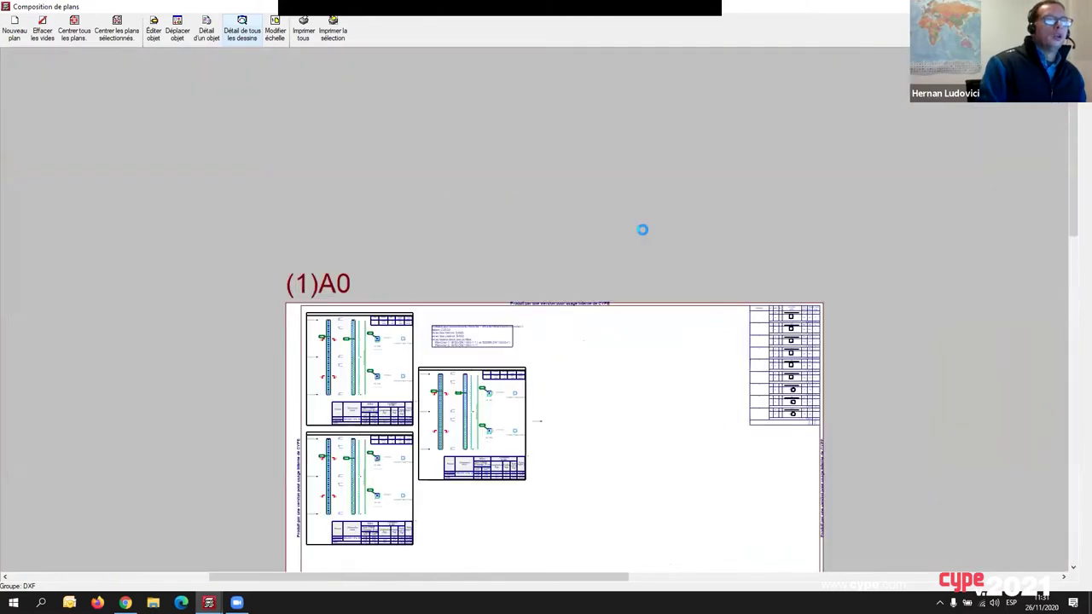
{"action": "middle_click_drag", "start_coordinate": [642, 229], "coordinate": [533, 179]}
{"action": "middle_click_drag", "start_coordinate": [828, 383], "coordinate": [502, 212]}
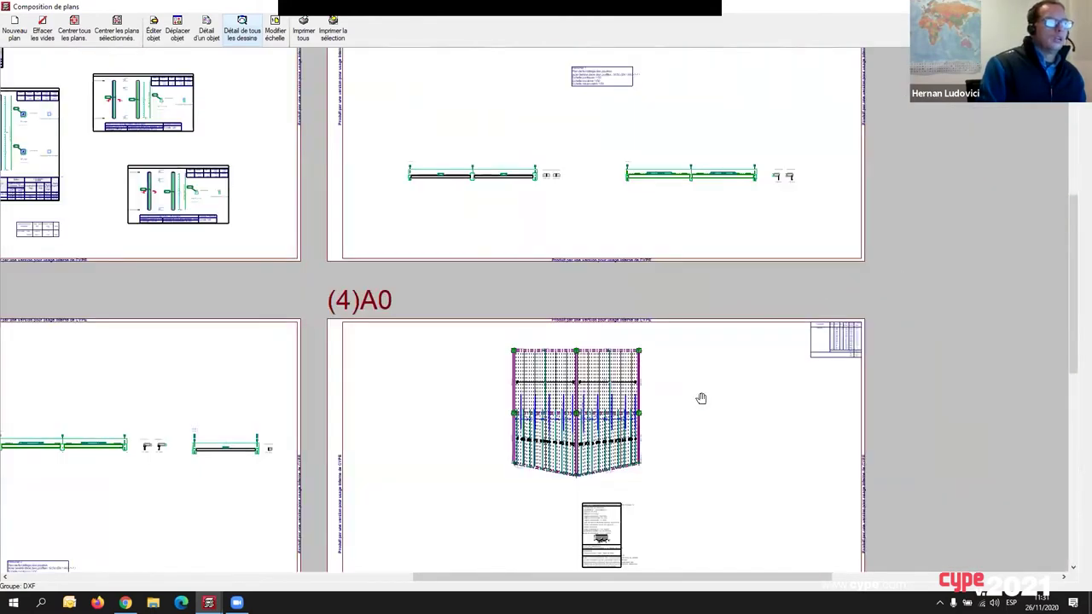
{"action": "middle_click_drag", "start_coordinate": [701, 398], "coordinate": [836, 198]}
{"action": "middle_click_drag", "start_coordinate": [393, 287], "coordinate": [727, 285]}
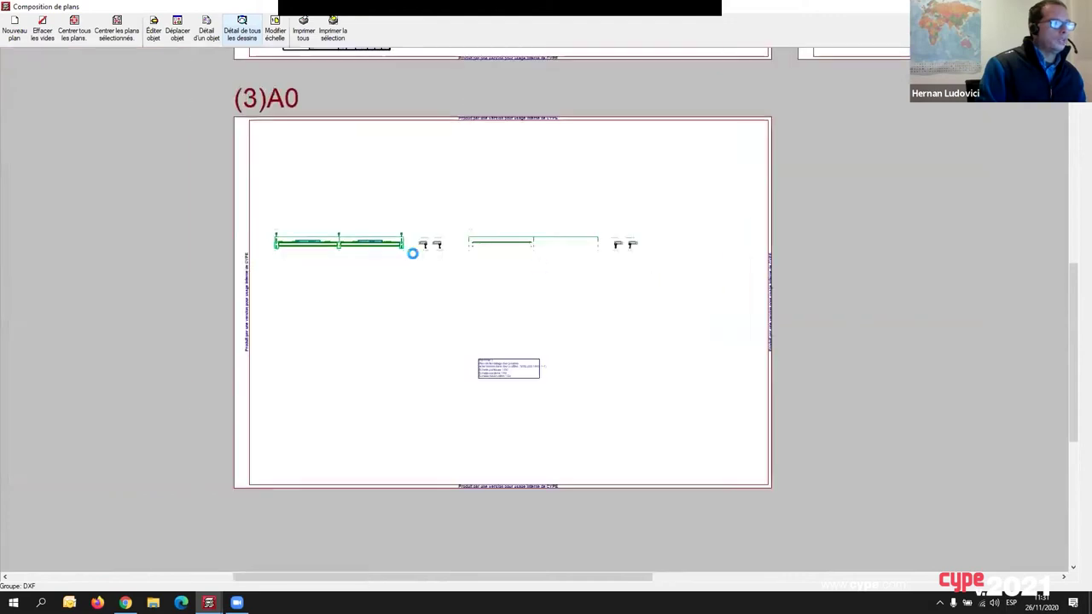
{"action": "scroll", "coordinate": [412, 253], "scroll_direction": "up", "scroll_amount": 6}
{"action": "scroll", "coordinate": [602, 334], "scroll_direction": "up", "scroll_amount": 1}
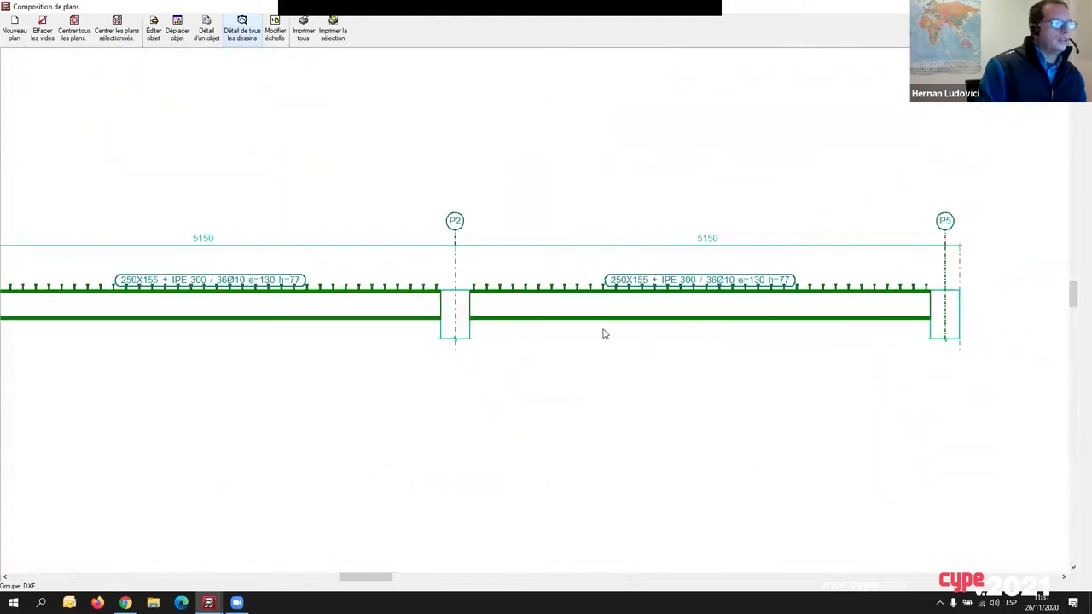
Inspect the end span of the composite beam between P2 and P5 and its cross sections A and B.
{"action": "scroll", "coordinate": [602, 334], "scroll_direction": "up", "scroll_amount": 1}
{"action": "mouse_move", "coordinate": [573, 355]}
{"action": "middle_mouse_down"}
{"action": "mouse_move", "coordinate": [779, 356]}
{"action": "mouse_move", "coordinate": [120, 362]}
{"action": "middle_mouse_up"}
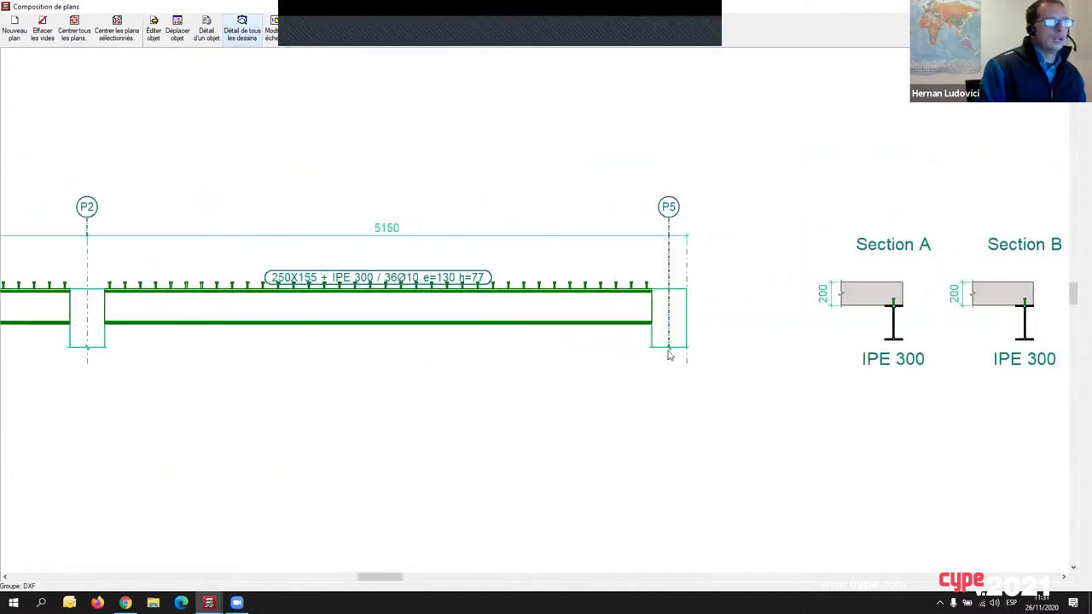
{"action": "middle_click_drag", "start_coordinate": [669, 350], "coordinate": [332, 318]}
{"action": "scroll", "coordinate": [769, 317], "scroll_direction": "up", "scroll_amount": 2}
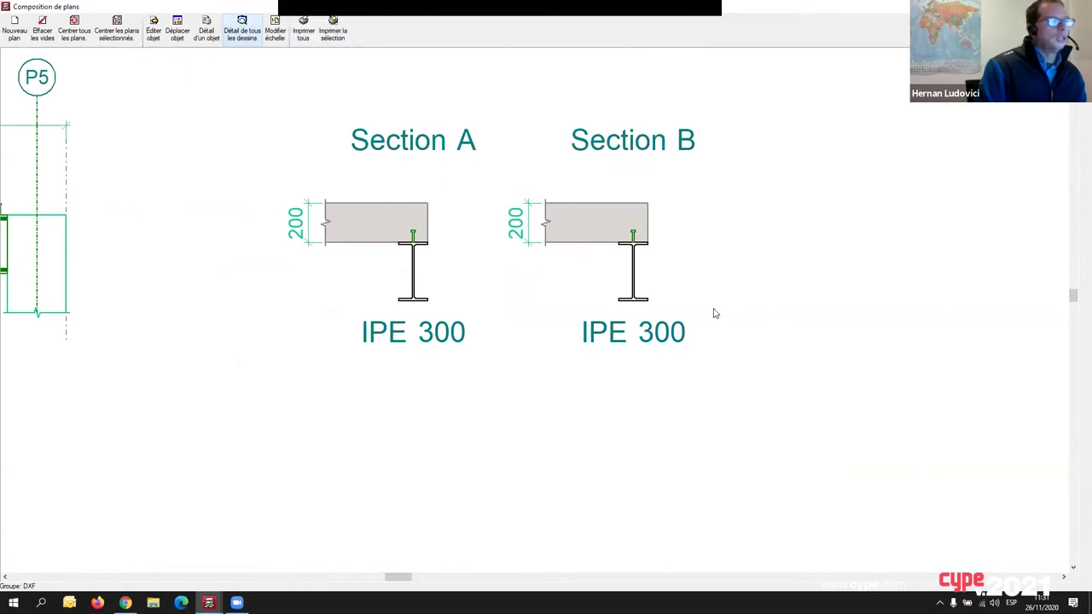
{"action": "scroll", "coordinate": [715, 314], "scroll_direction": "down", "scroll_amount": 6}
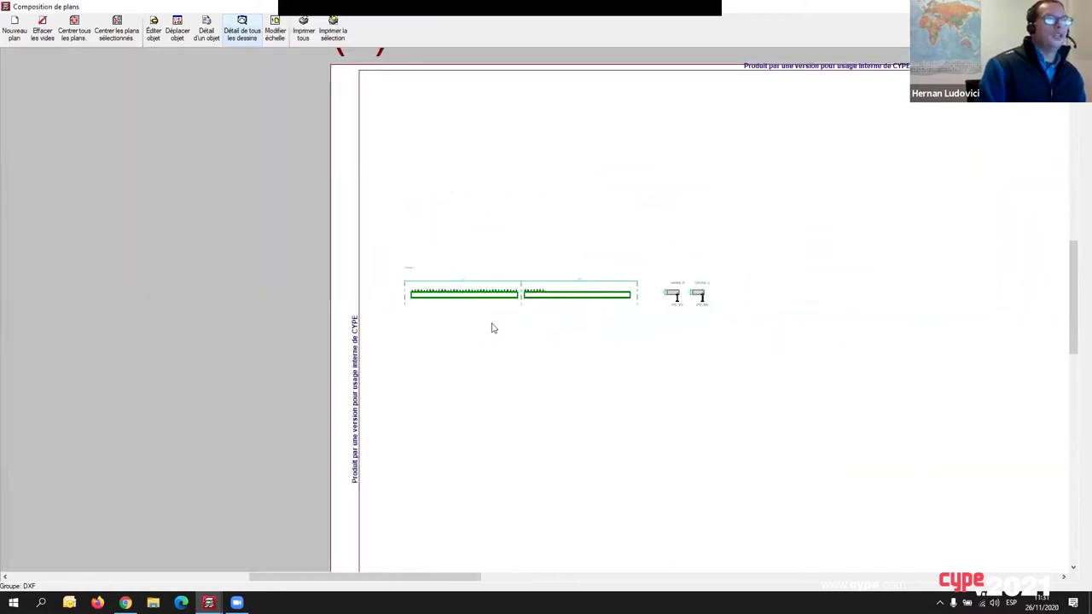
Examine the composite floor plan on sheet 4, including its deck spans, reinforcement bars and supporting beams.
{"action": "scroll", "coordinate": [791, 288], "scroll_direction": "up", "scroll_amount": 3}
{"action": "middle_click_drag", "start_coordinate": [791, 287], "coordinate": [341, 293]}
{"action": "scroll", "coordinate": [637, 127], "scroll_direction": "up", "scroll_amount": 3}
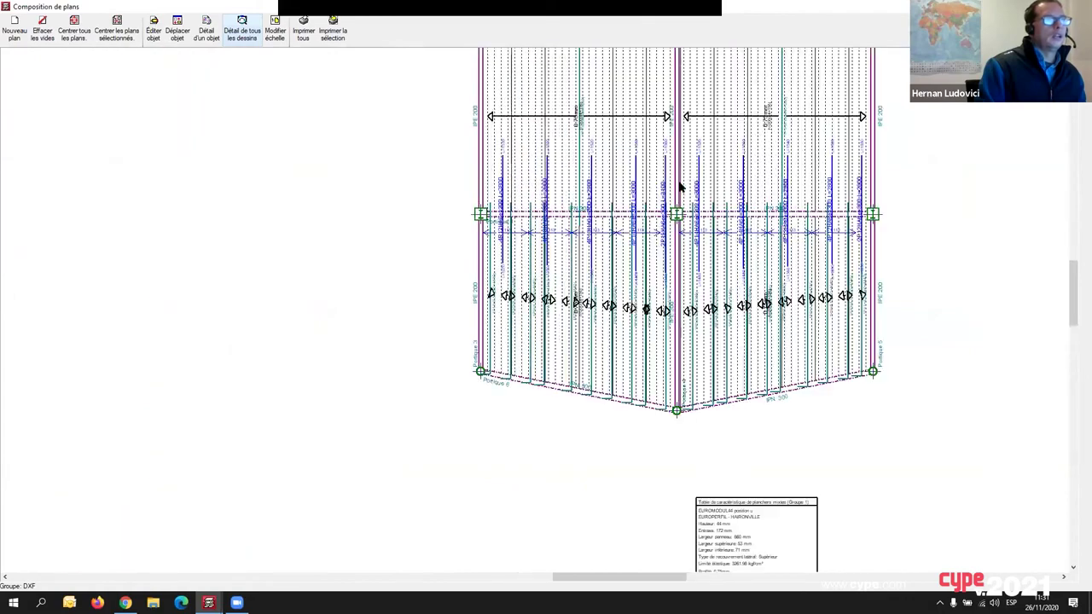
{"action": "mouse_move", "coordinate": [606, 331]}
{"action": "middle_mouse_down"}
{"action": "mouse_move", "coordinate": [531, 329]}
{"action": "mouse_move", "coordinate": [579, 346]}
{"action": "mouse_move", "coordinate": [585, 337]}
{"action": "middle_mouse_up"}
{"action": "scroll", "coordinate": [533, 330], "scroll_direction": "up", "scroll_amount": 1}
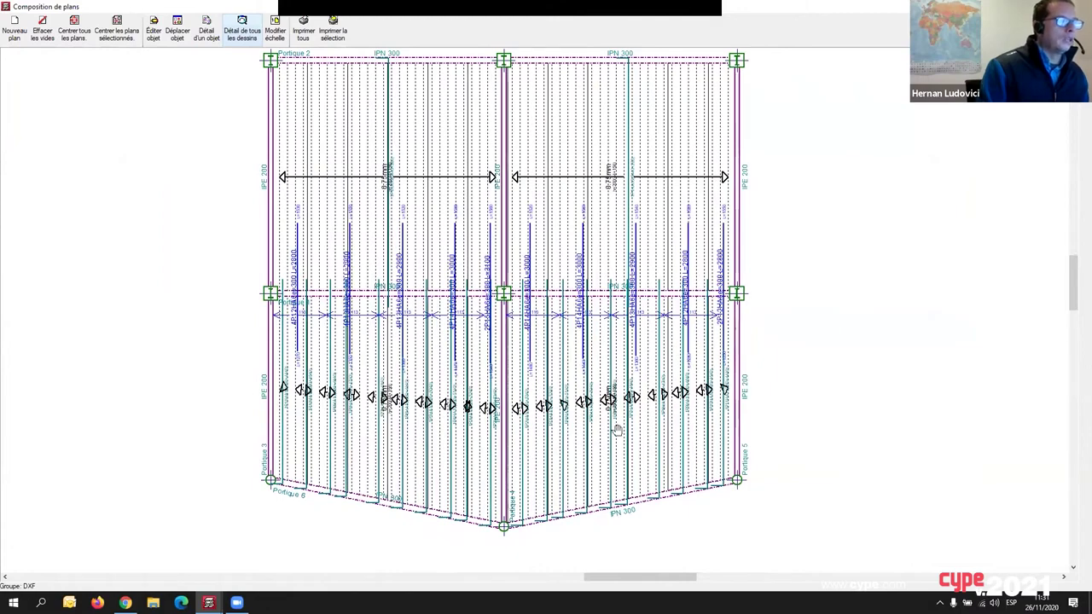
{"action": "middle_click_drag", "start_coordinate": [617, 431], "coordinate": [640, 453]}
{"action": "scroll", "coordinate": [406, 244], "scroll_direction": "up", "scroll_amount": 2}
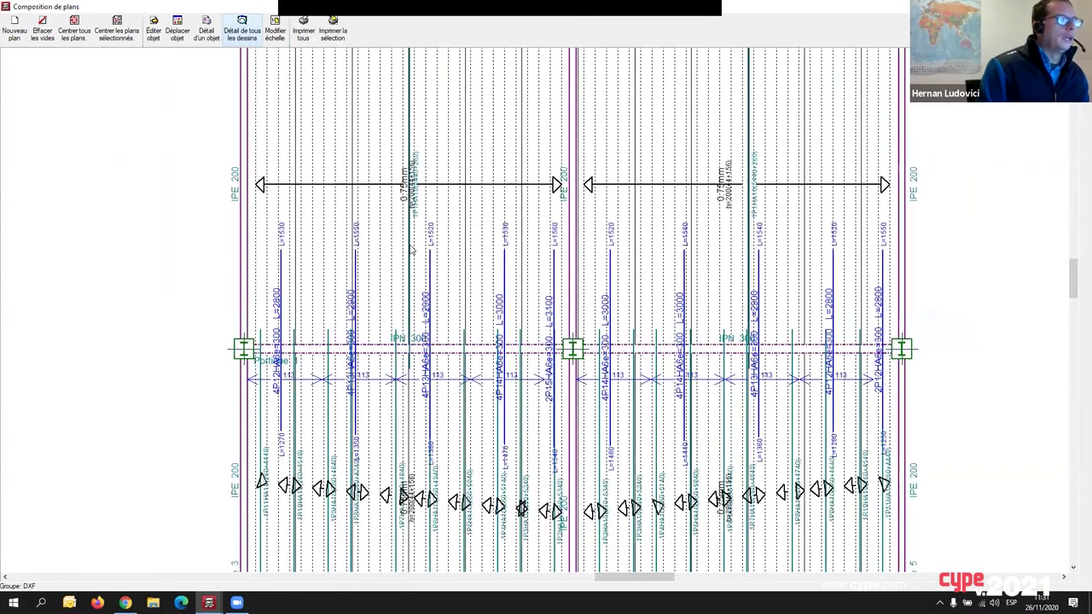
{"action": "middle_click_drag", "start_coordinate": [699, 342], "coordinate": [648, 450]}
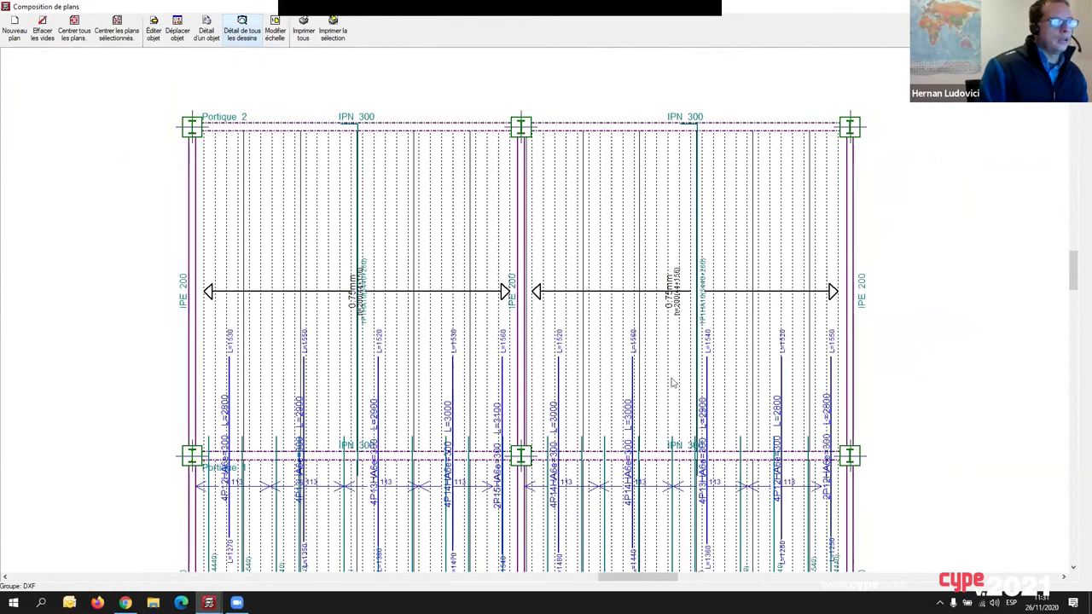
{"action": "mouse_move", "coordinate": [601, 400]}
{"action": "middle_mouse_down"}
{"action": "mouse_move", "coordinate": [651, 392]}
{"action": "mouse_move", "coordinate": [644, 322]}
{"action": "middle_mouse_up"}
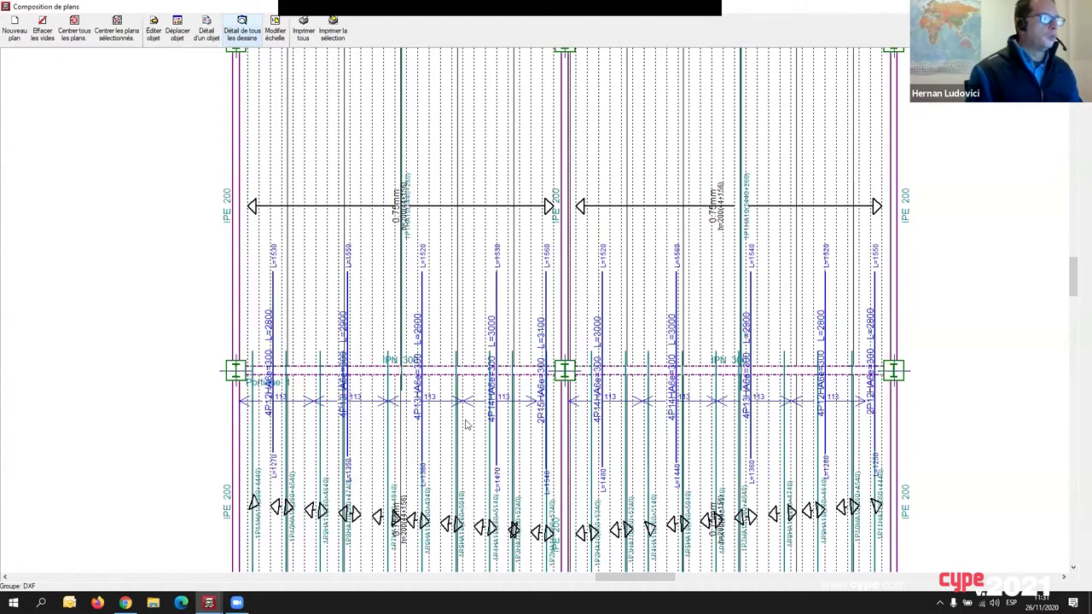
{"action": "middle_click_drag", "start_coordinate": [541, 374], "coordinate": [560, 193]}
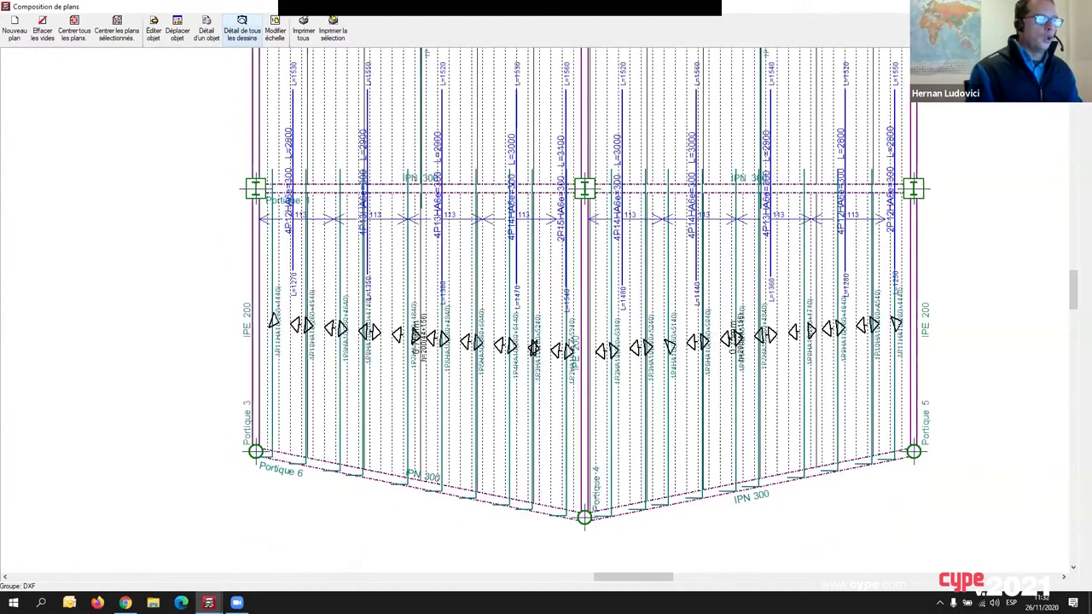
{"action": "scroll", "coordinate": [567, 335], "scroll_direction": "down", "scroll_amount": 3}
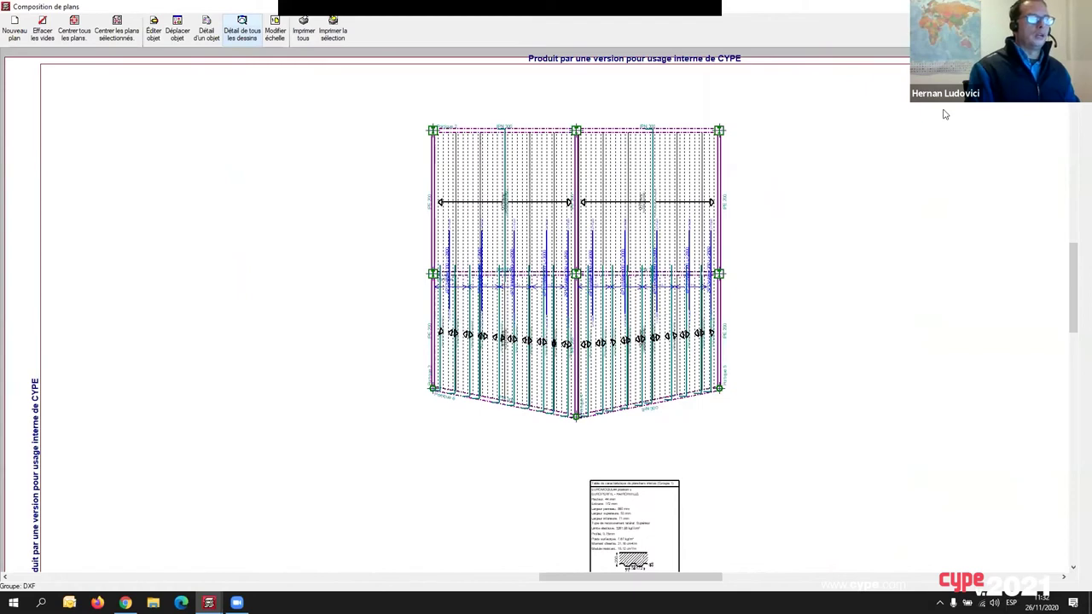
Read the composite floor characteristics table on sheet 4, including the deck profile, section sketch and propping data.
{"action": "middle_click_drag", "start_coordinate": [770, 415], "coordinate": [724, 242]}
{"action": "scroll", "coordinate": [674, 383], "scroll_direction": "up", "scroll_amount": 3}
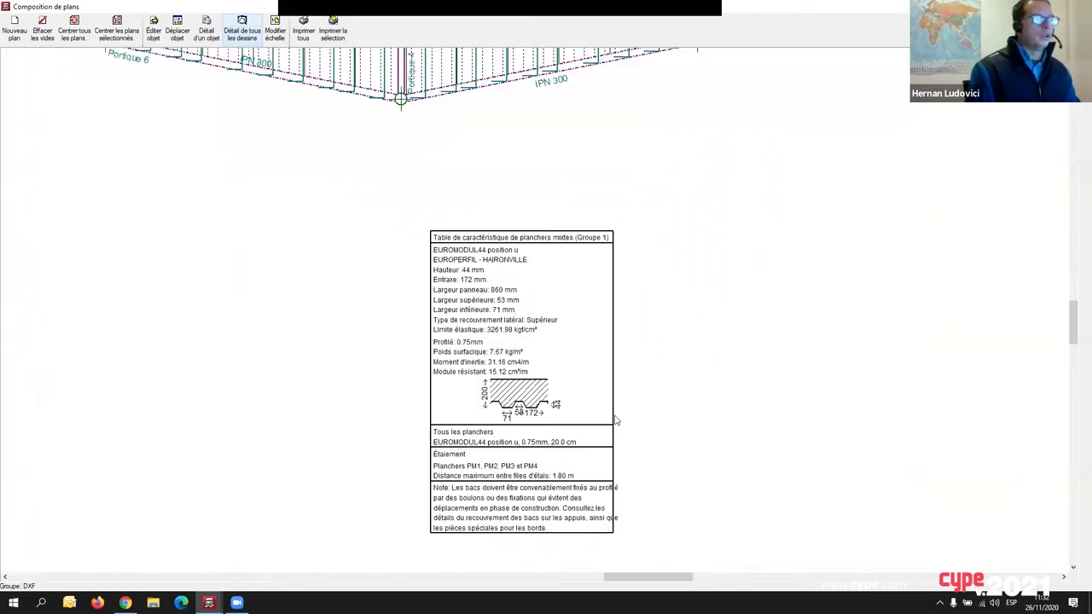
{"action": "middle_click_drag", "start_coordinate": [604, 422], "coordinate": [622, 351]}
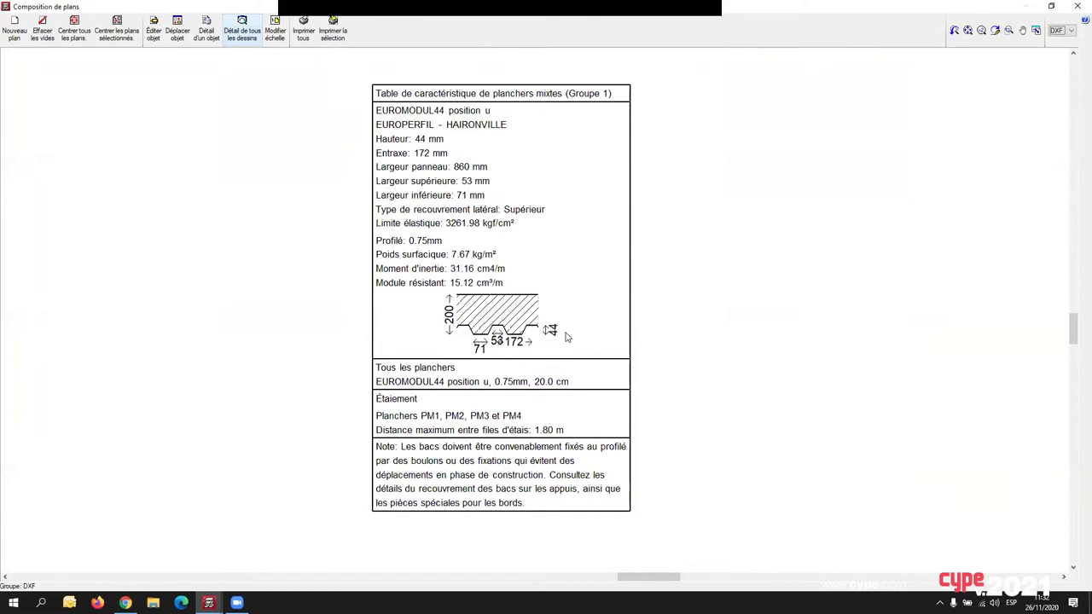
{"action": "scroll", "coordinate": [516, 481], "scroll_direction": "down", "scroll_amount": 1}
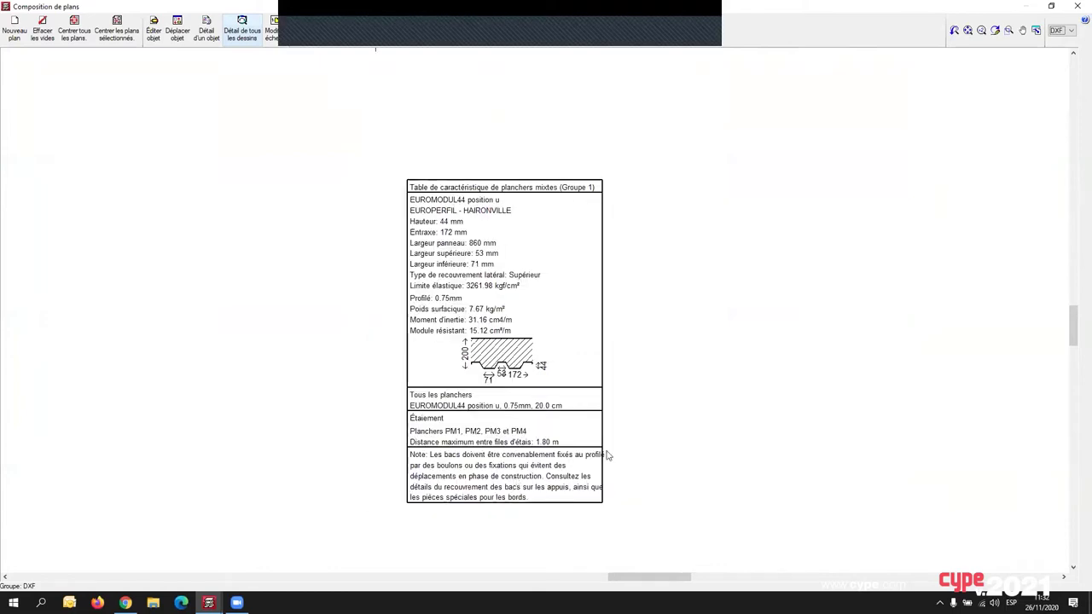
{"action": "scroll", "coordinate": [607, 455], "scroll_direction": "down", "scroll_amount": 4}
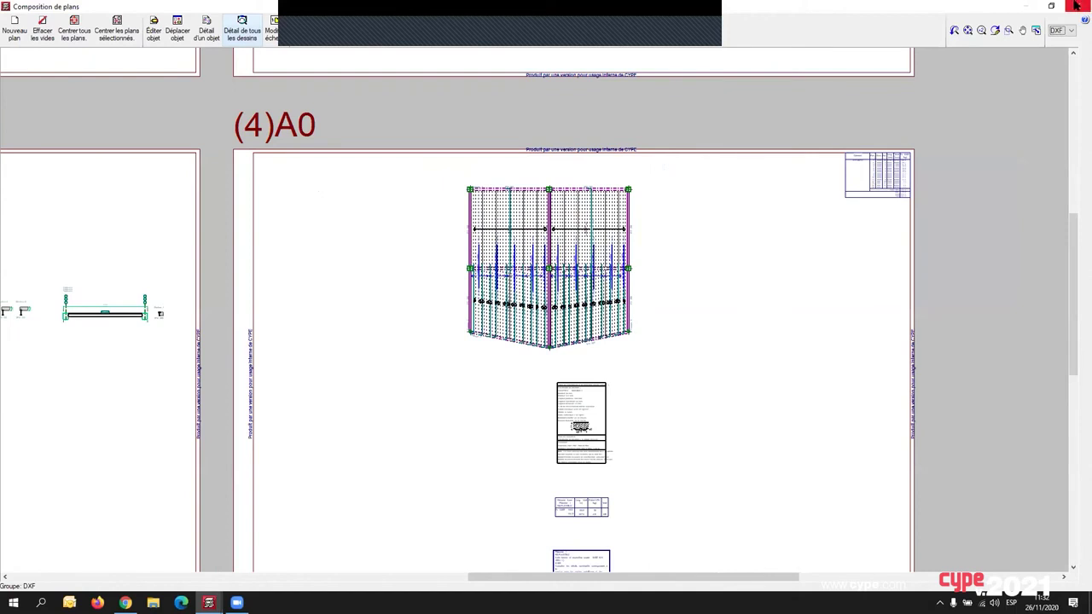
Leave the drawing composition and view the whole composite building in a maximised 3D view.
{"action": "left_click", "coordinate": [1076, 5]}
{"action": "left_click", "coordinate": [696, 180]}
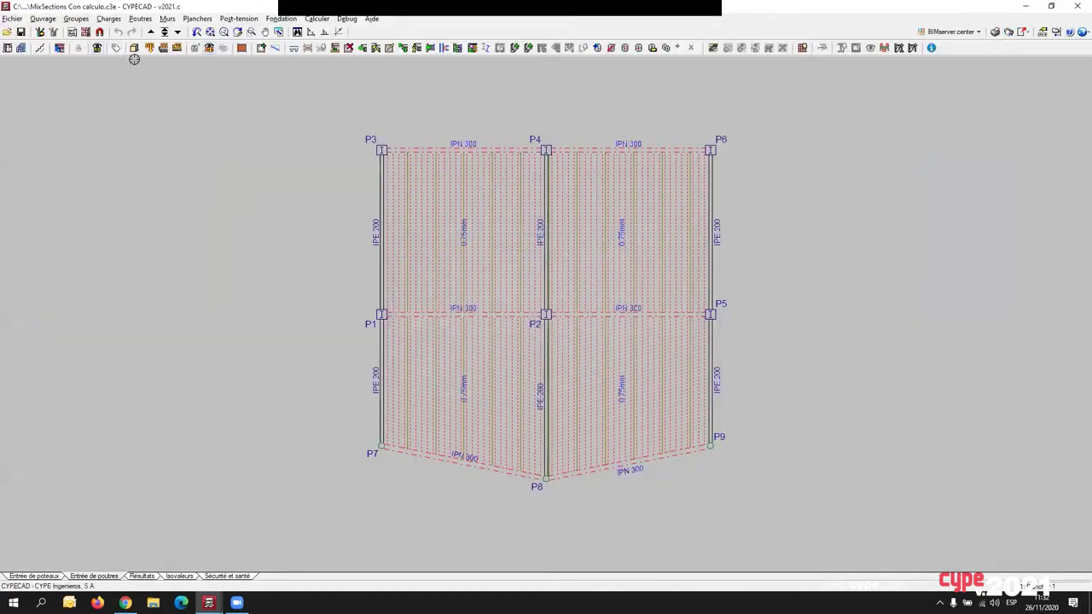
{"action": "left_click", "coordinate": [134, 48]}
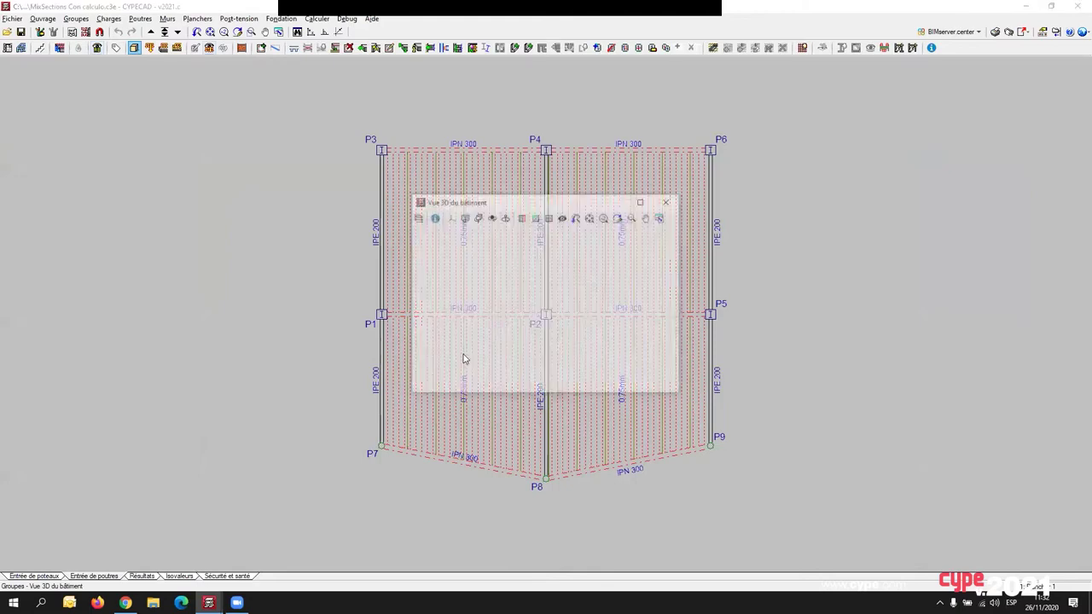
{"action": "left_click", "coordinate": [640, 202]}
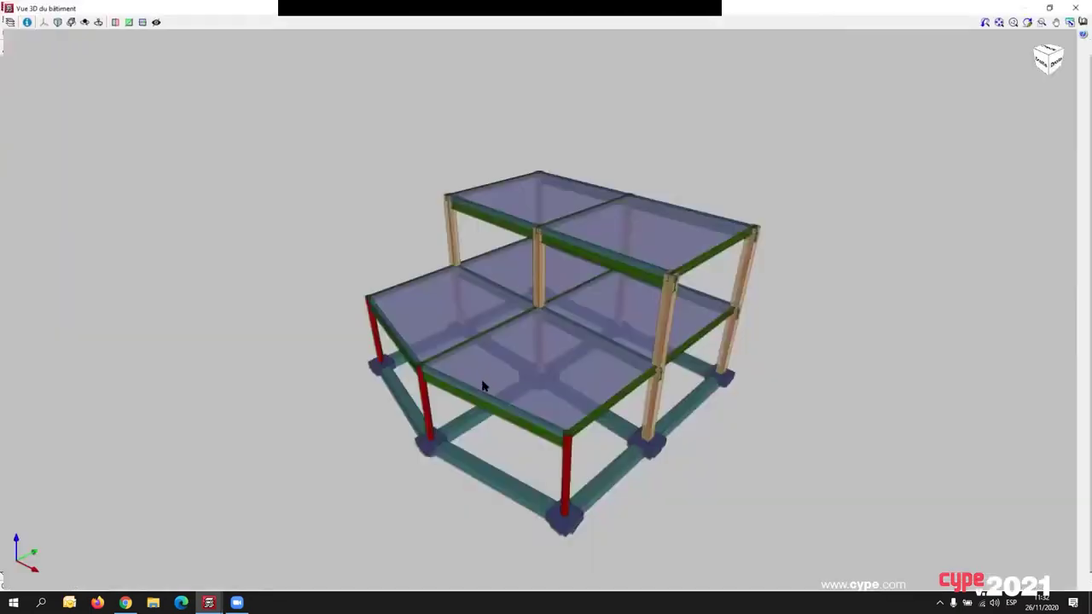
{"action": "scroll", "coordinate": [487, 416], "scroll_direction": "up", "scroll_amount": 3}
{"action": "left_click_drag", "start_coordinate": [487, 416], "coordinate": [478, 383]}
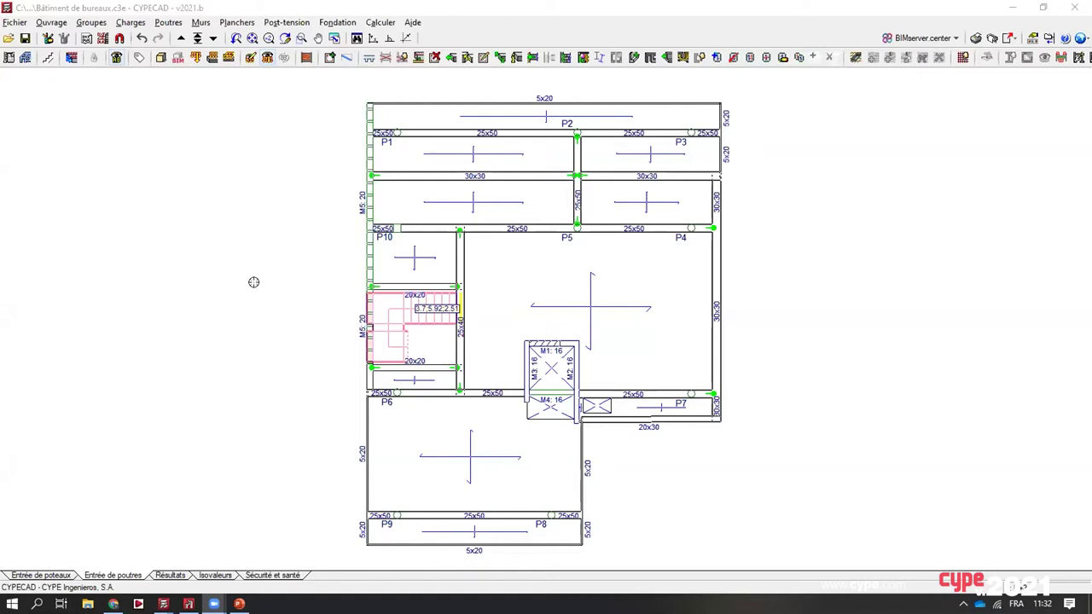
Inspect the office building model in 3D from several sides, including its floors, lift core and walls, and close the view.
{"action": "left_click", "coordinate": [160, 60]}
{"action": "left_click", "coordinate": [159, 58]}
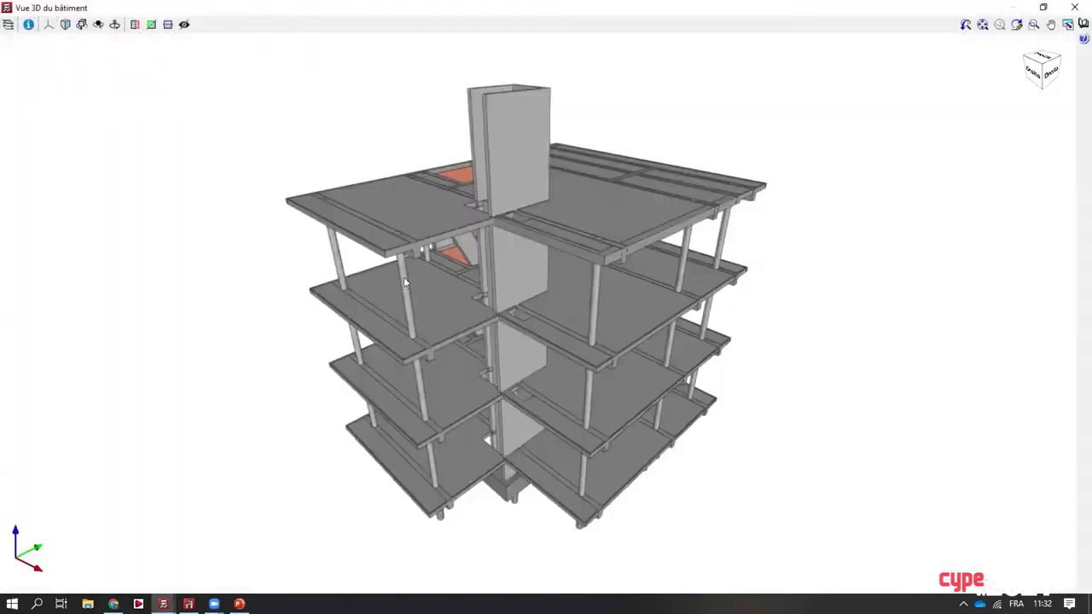
{"action": "left_click_drag", "start_coordinate": [437, 258], "coordinate": [547, 321]}
{"action": "scroll", "coordinate": [541, 315], "scroll_direction": "up", "scroll_amount": 1}
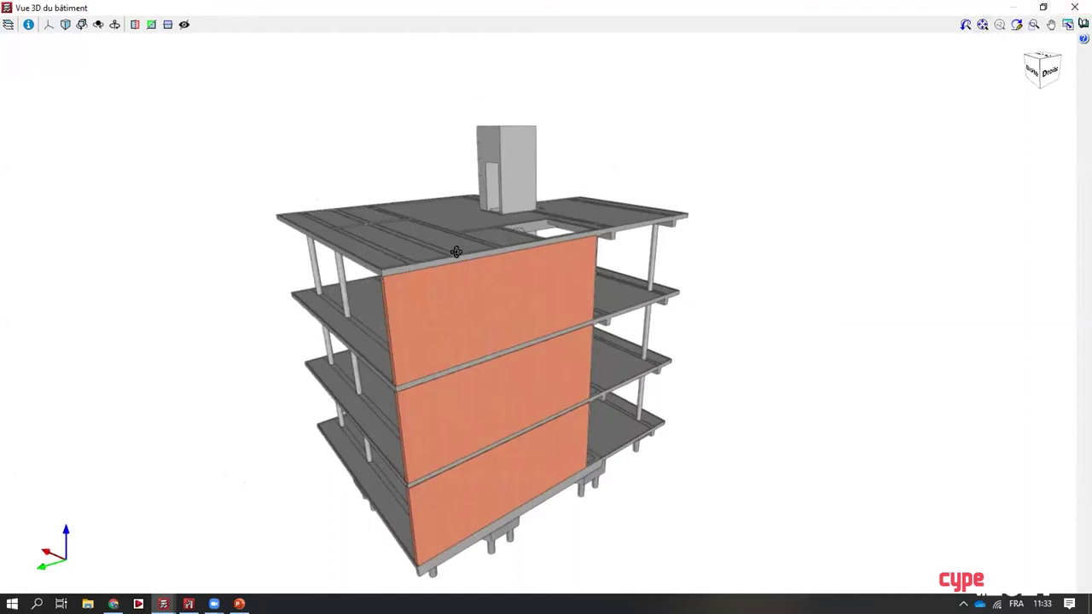
{"action": "left_click_drag", "start_coordinate": [454, 253], "coordinate": [387, 259]}
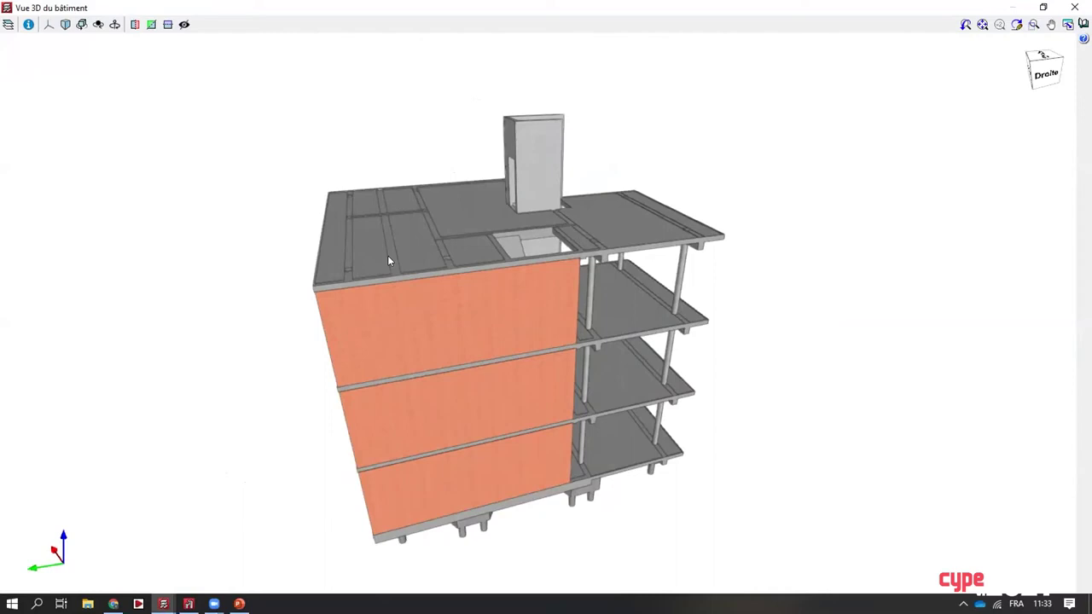
{"action": "left_click_drag", "start_coordinate": [409, 273], "coordinate": [448, 210]}
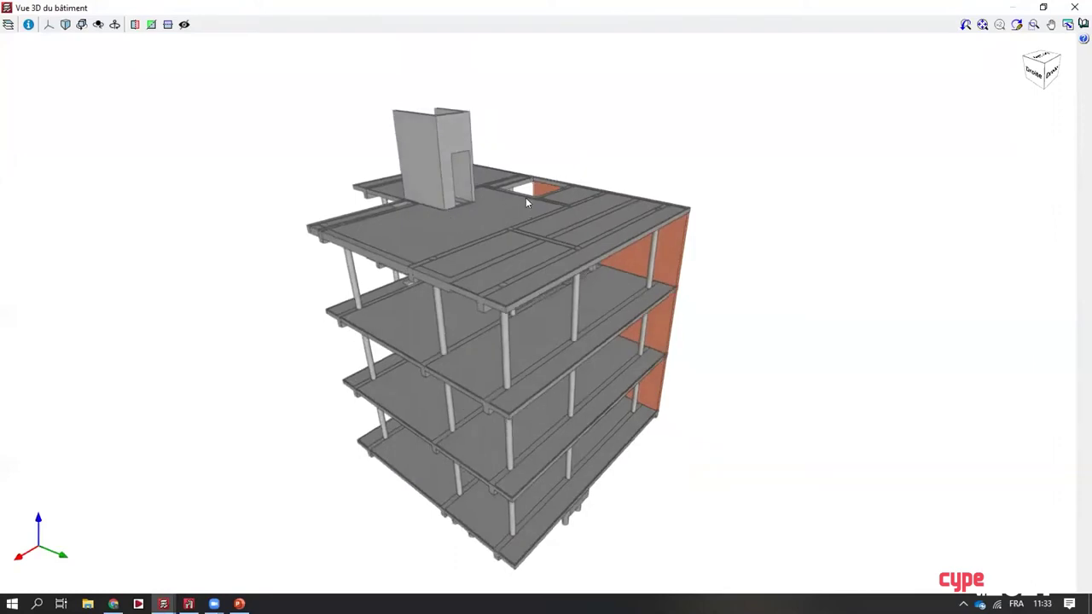
{"action": "left_click_drag", "start_coordinate": [526, 222], "coordinate": [505, 217]}
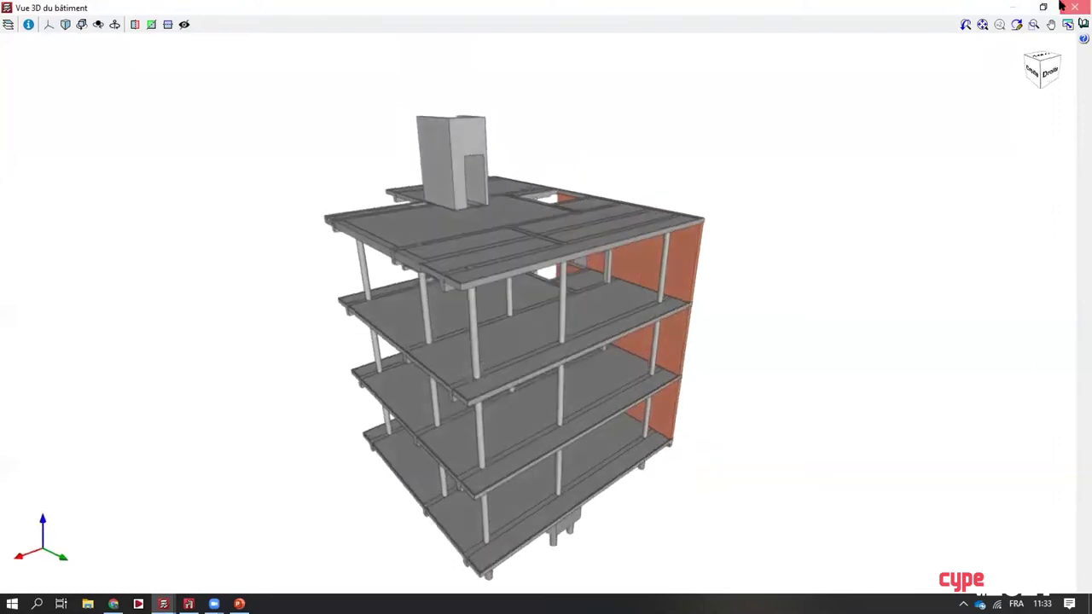
{"action": "left_click", "coordinate": [1073, 7]}
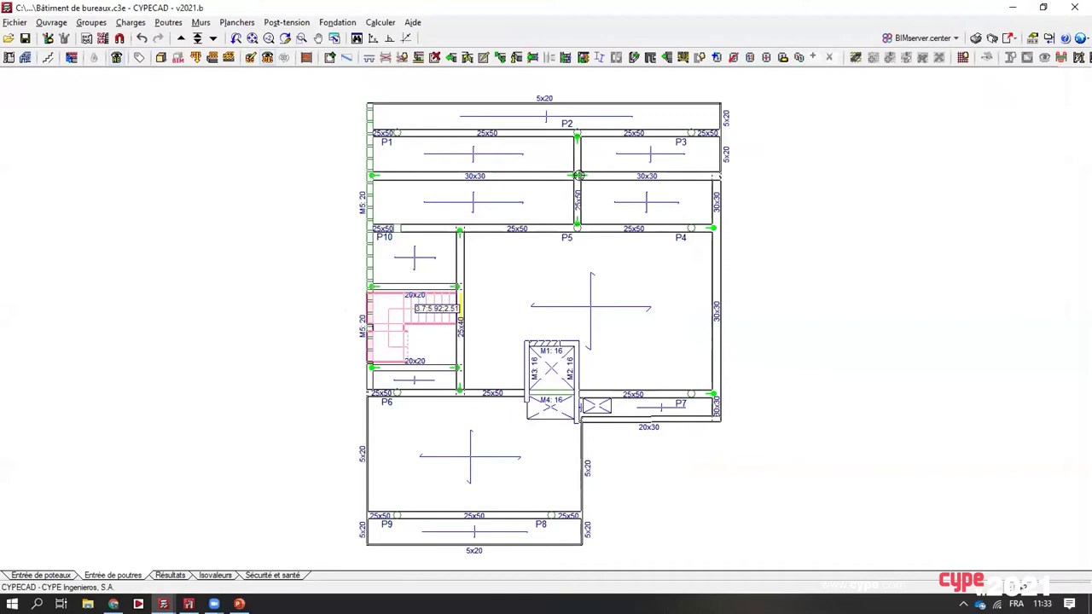
Browse the office building's floor plans level by level, ending on a plan that shows the staircase.
{"action": "left_click", "coordinate": [197, 37]}
{"action": "left_click", "coordinate": [520, 242]}
{"action": "scroll", "coordinate": [559, 277], "scroll_direction": "down", "scroll_amount": 3}
{"action": "scroll", "coordinate": [702, 378], "scroll_direction": "up", "scroll_amount": 4}
{"action": "left_click", "coordinate": [181, 38]}
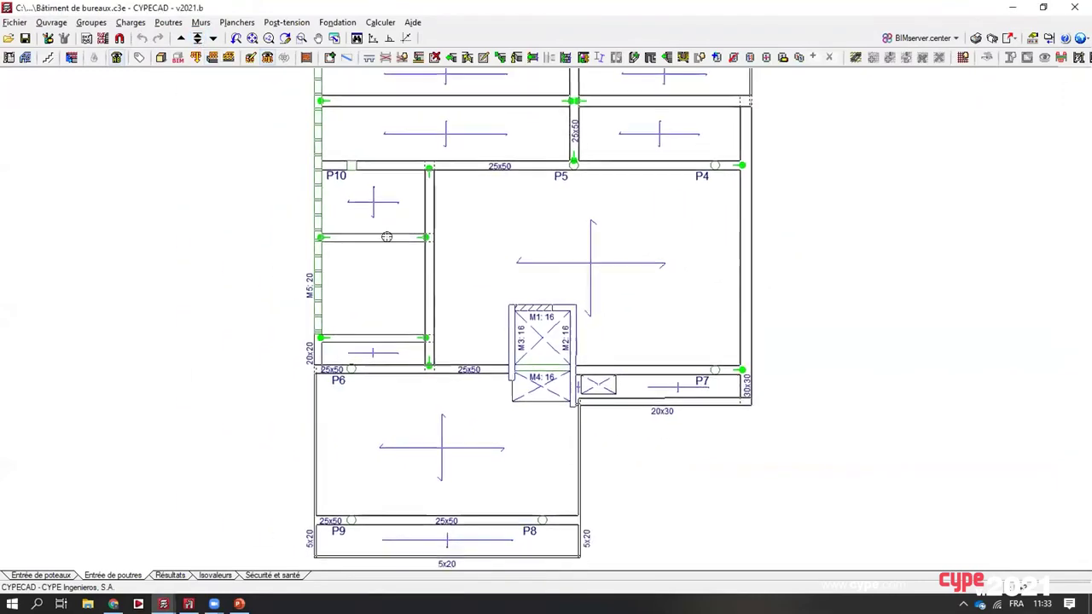
{"action": "left_click", "coordinate": [180, 38]}
{"action": "left_click", "coordinate": [181, 38]}
{"action": "left_click", "coordinate": [213, 38]}
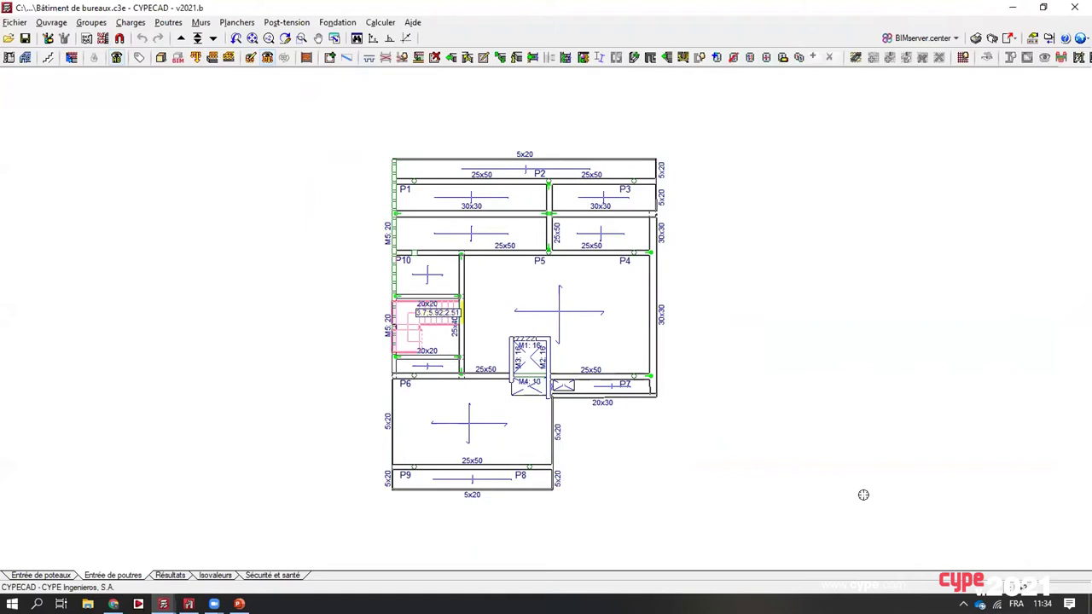
{"action": "mouse_move", "coordinate": [587, 446]}
{"action": "middle_mouse_down"}
{"action": "mouse_move", "coordinate": [589, 435]}
{"action": "mouse_move", "coordinate": [593, 467]}
{"action": "mouse_move", "coordinate": [575, 453]}
{"action": "middle_mouse_up"}
{"action": "scroll", "coordinate": [589, 436], "scroll_direction": "up", "scroll_amount": 2}
{"action": "scroll", "coordinate": [592, 455], "scroll_direction": "down", "scroll_amount": 3}
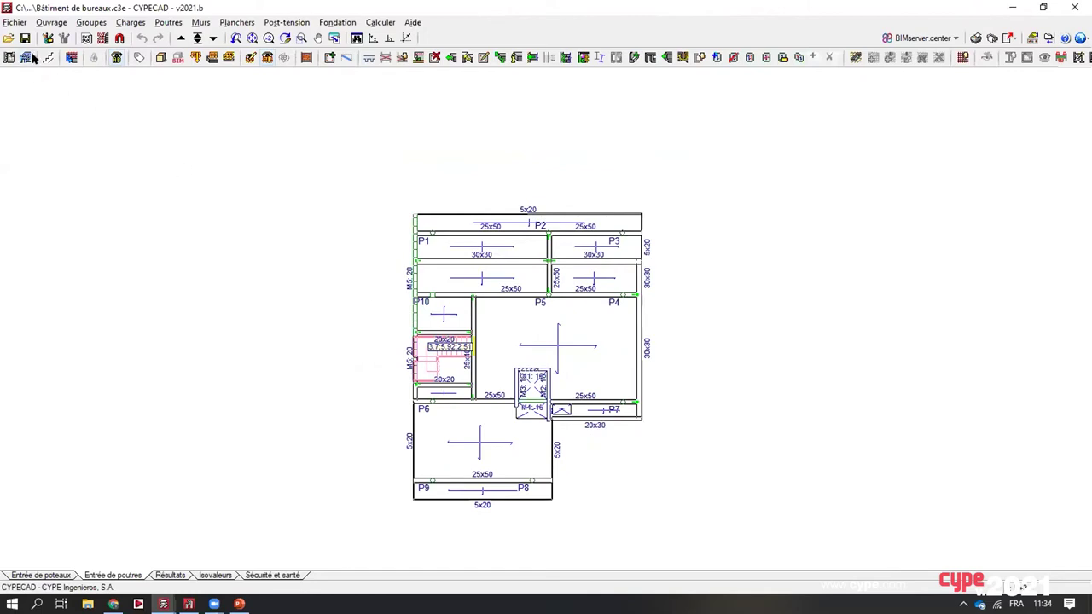
Create a new integrated 3D structure with the reference Structure 1.
{"action": "left_click", "coordinate": [51, 22]}
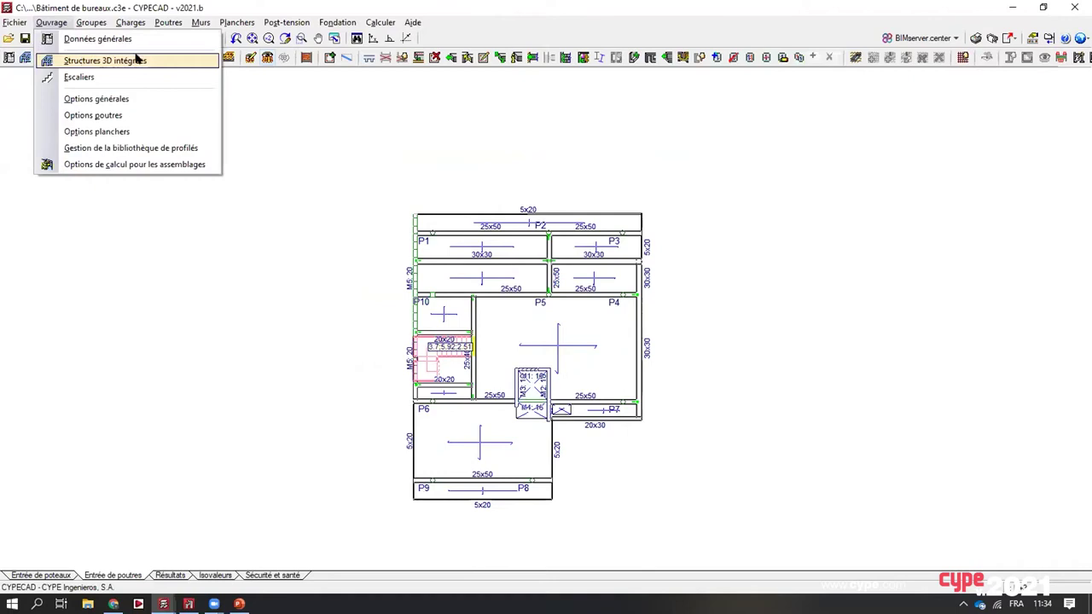
{"action": "left_click", "coordinate": [84, 61]}
{"action": "left_click", "coordinate": [86, 94]}
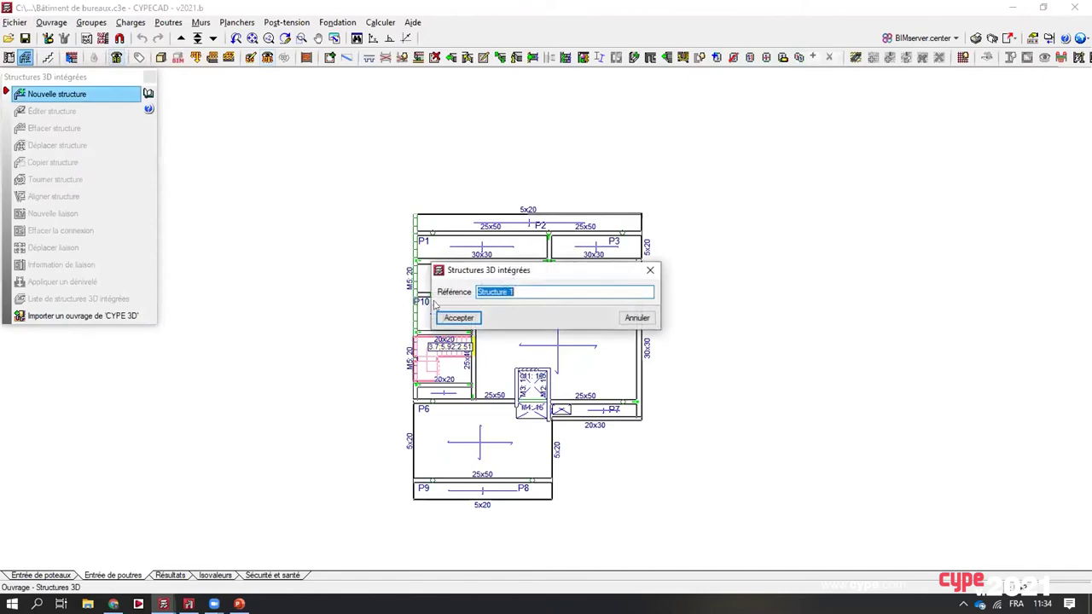
{"action": "left_click", "coordinate": [458, 317]}
Place the structure's first connection on the 25x50 beam between P6 and wall M3, close to the lift shaft.
{"action": "scroll", "coordinate": [472, 400], "scroll_direction": "up", "scroll_amount": 4}
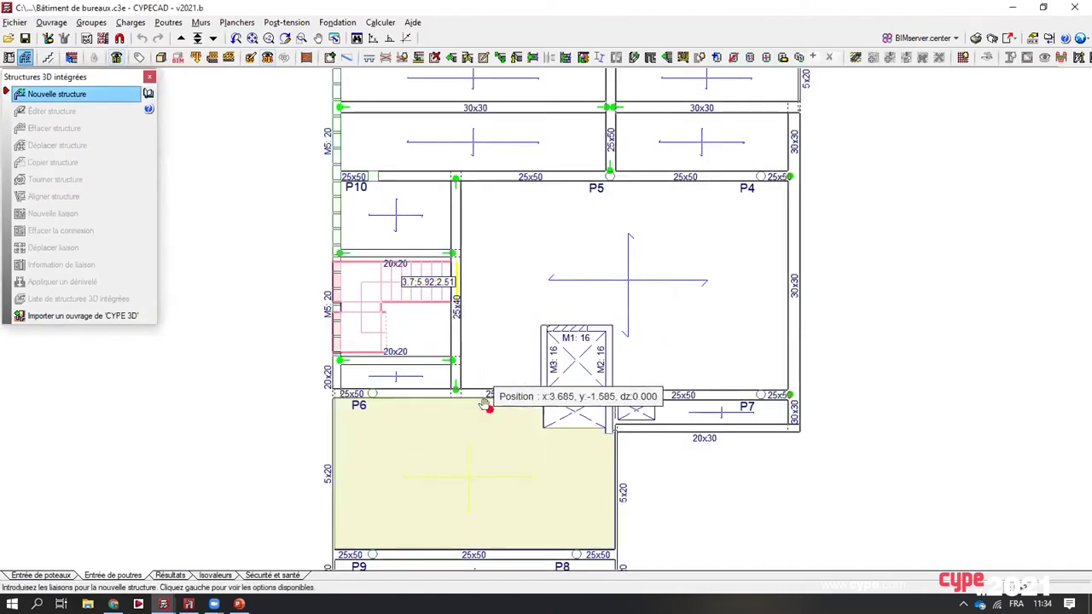
{"action": "scroll", "coordinate": [490, 409], "scroll_direction": "down", "scroll_amount": 3}
{"action": "scroll", "coordinate": [498, 412], "scroll_direction": "up", "scroll_amount": 1}
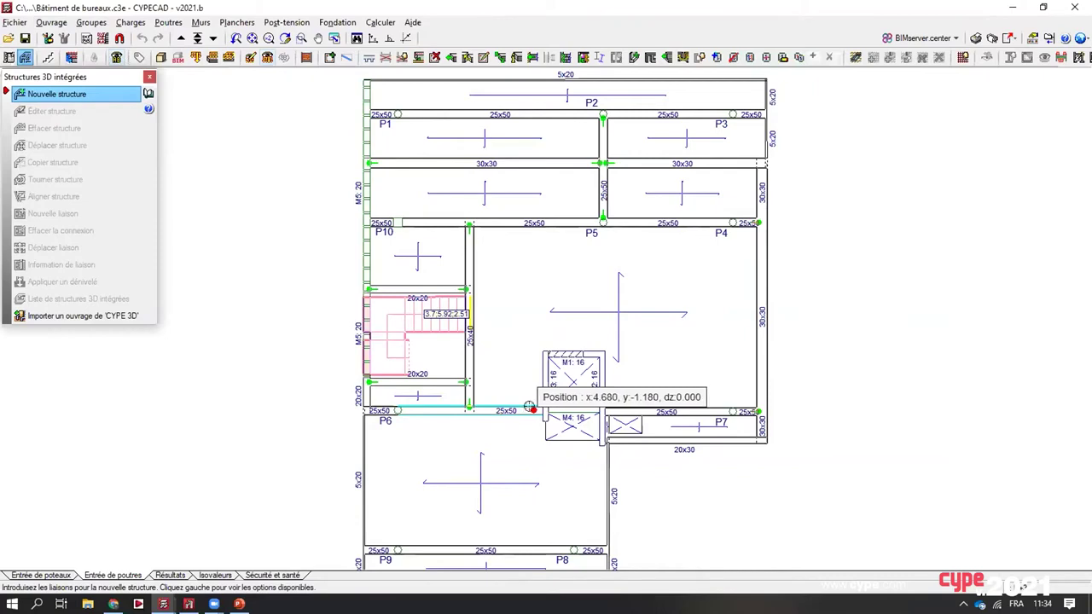
{"action": "scroll", "coordinate": [533, 410], "scroll_direction": "up", "scroll_amount": 4}
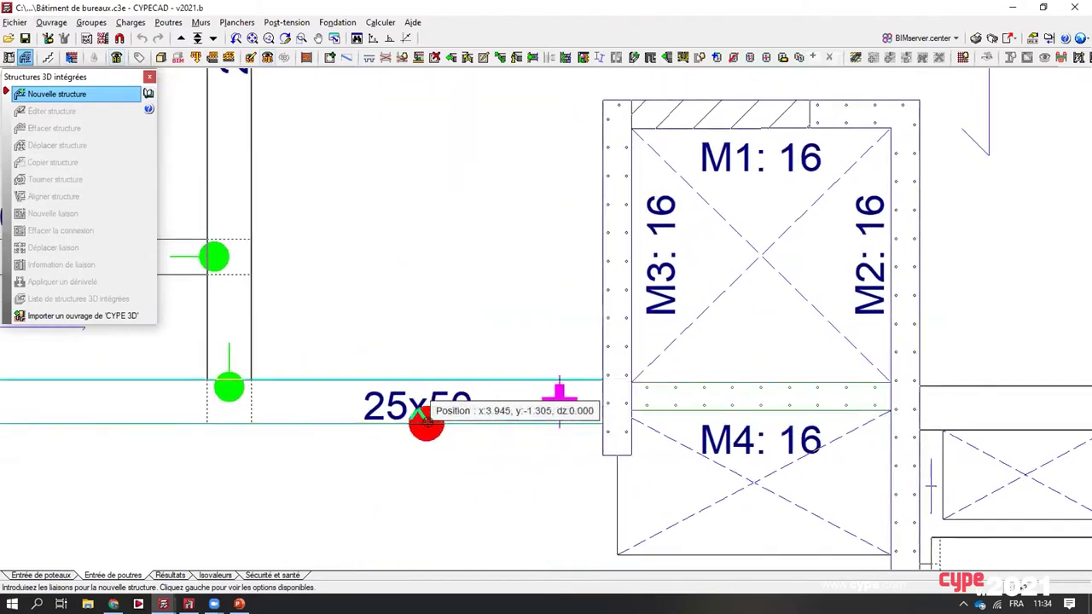
{"action": "scroll", "coordinate": [560, 390], "scroll_direction": "down", "scroll_amount": 4}
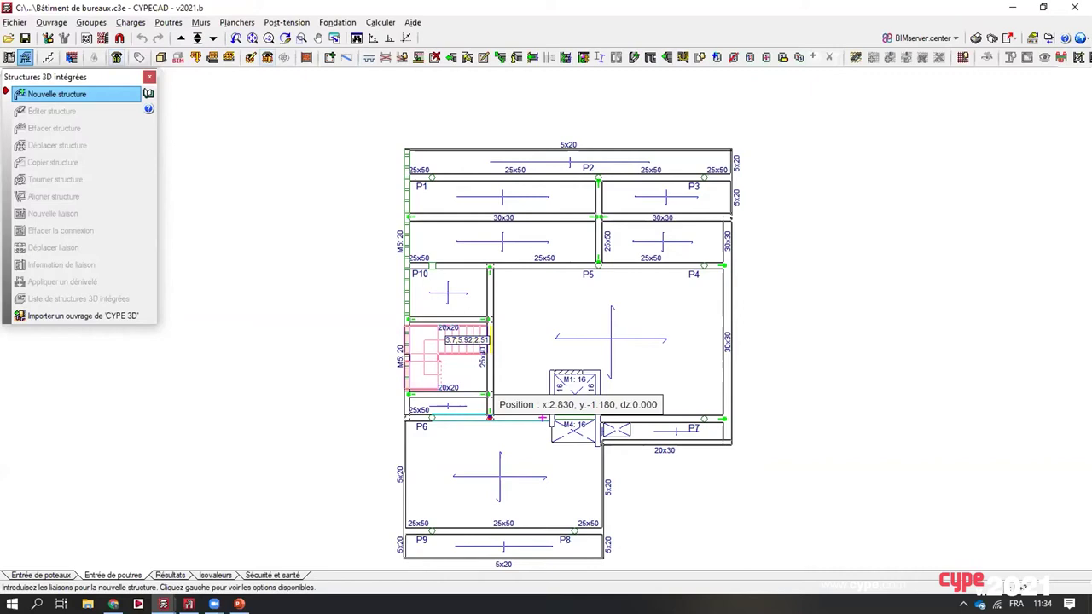
Place a second connection on the same beam using an X increment of -1.5.
{"action": "key", "text": "@"}
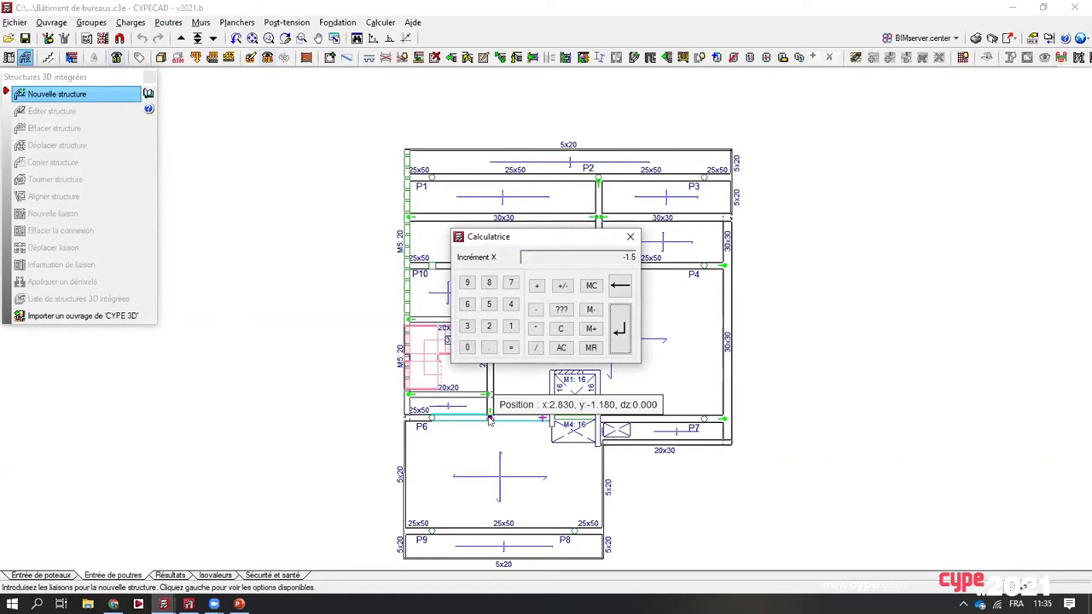
{"action": "type", "text": "-1.5"}
{"action": "key", "text": "Return"}
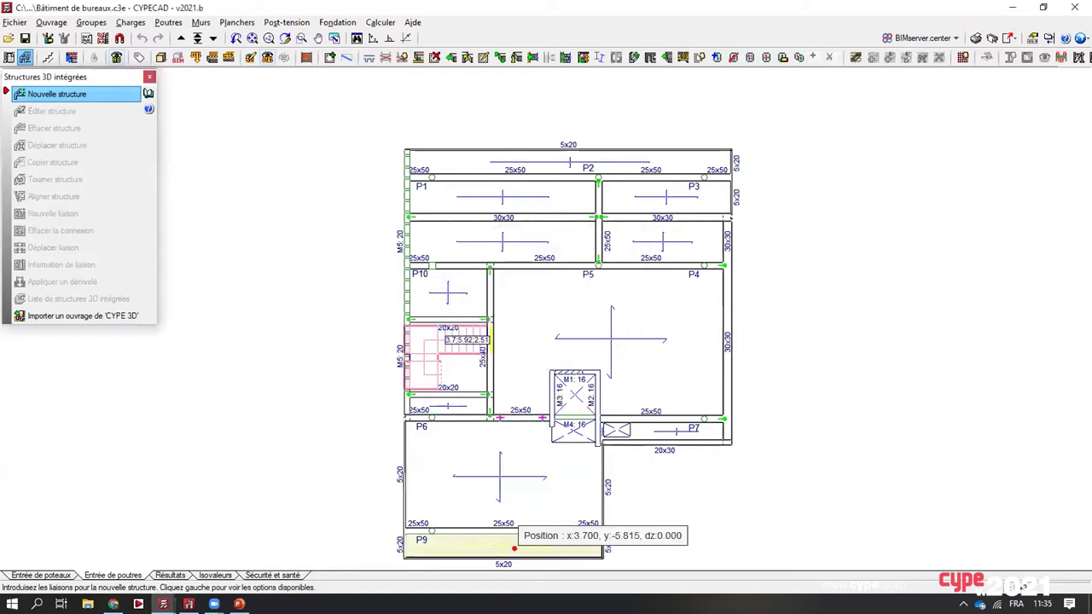
Place a third connection on the beam near column P6, at x 1.650, y -1.180.
{"action": "scroll", "coordinate": [510, 452], "scroll_direction": "up", "scroll_amount": 2}
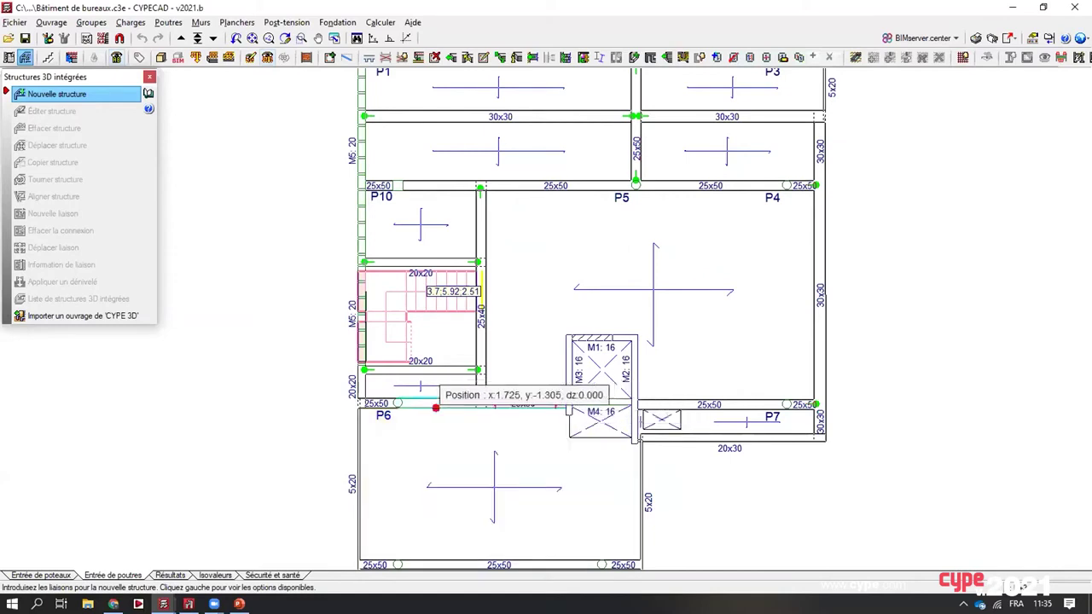
{"action": "scroll", "coordinate": [432, 402], "scroll_direction": "up", "scroll_amount": 2}
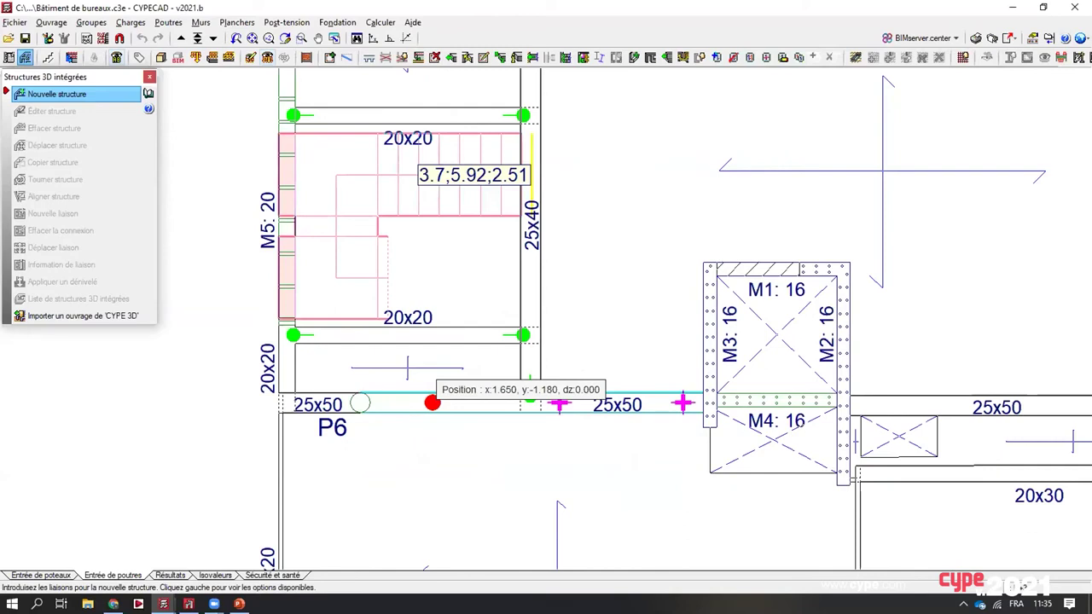
{"action": "left_click", "coordinate": [433, 403]}
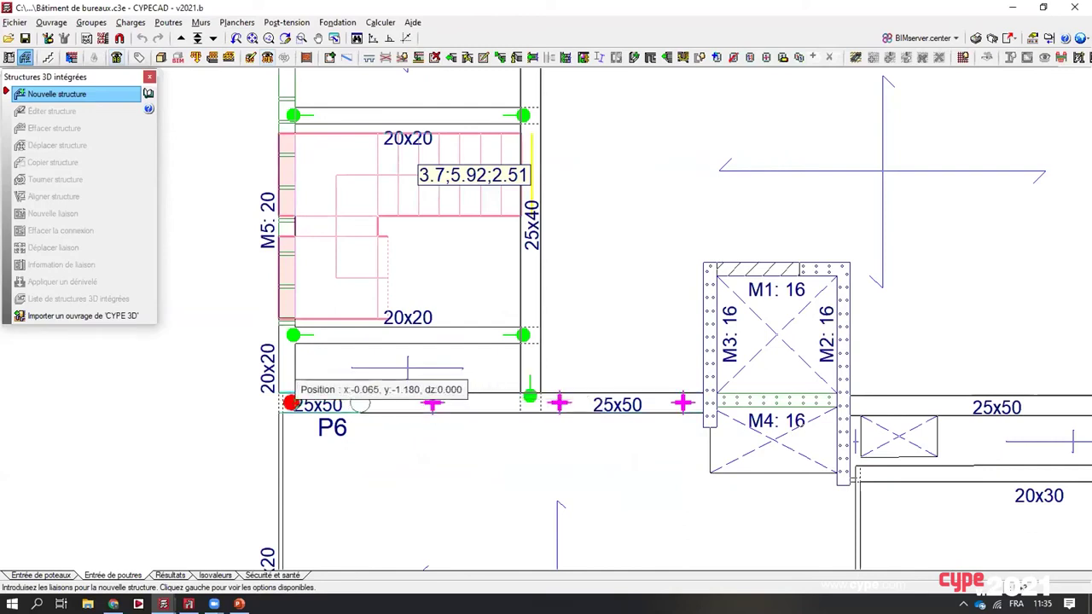
Place connections for the new structure up wall M5 to the corner and across the horizontal 5.925 m-level beam to the building's right edge.
{"action": "scroll", "coordinate": [292, 340], "scroll_direction": "down", "scroll_amount": 3}
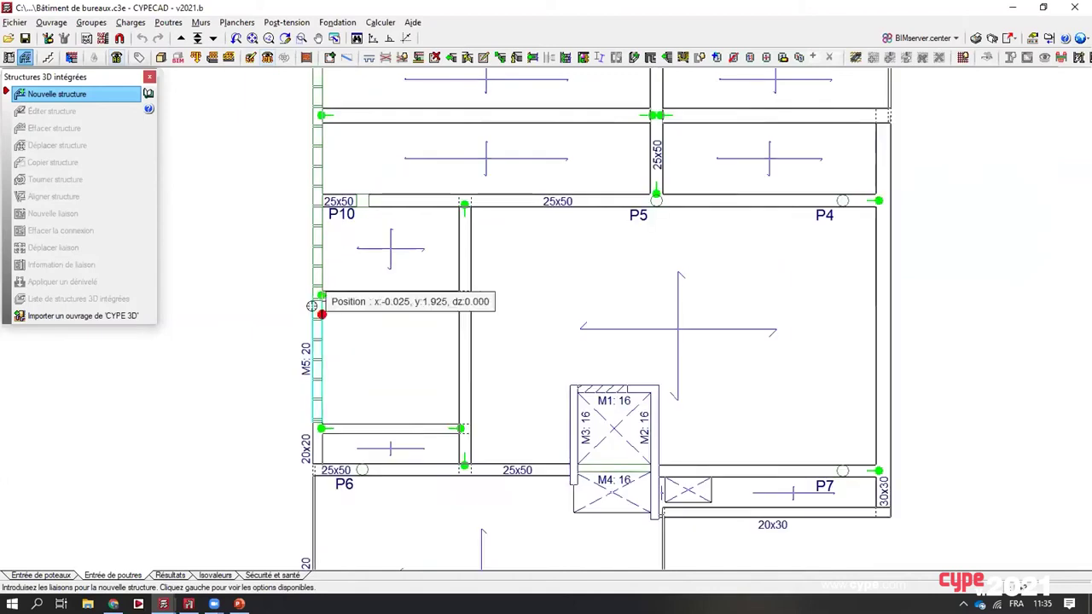
{"action": "left_click", "coordinate": [317, 365]}
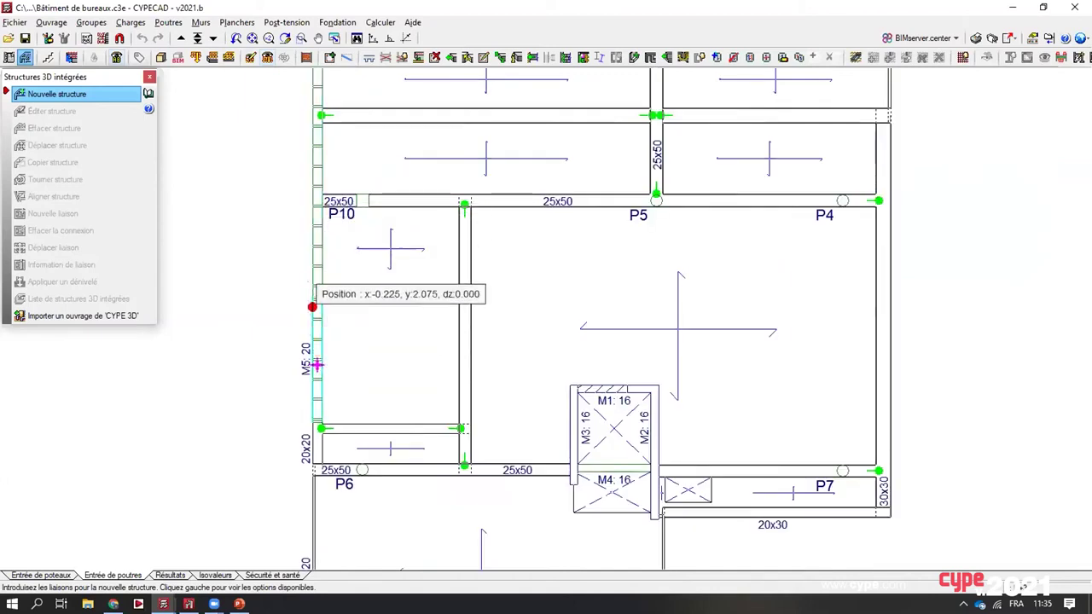
{"action": "left_click", "coordinate": [317, 295]}
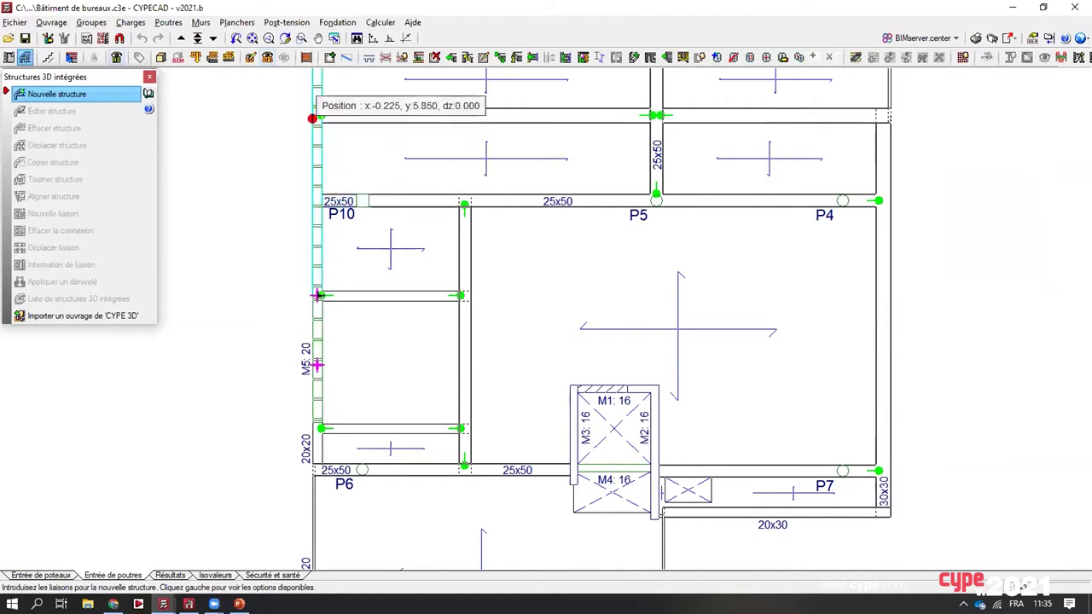
{"action": "left_click", "coordinate": [318, 115]}
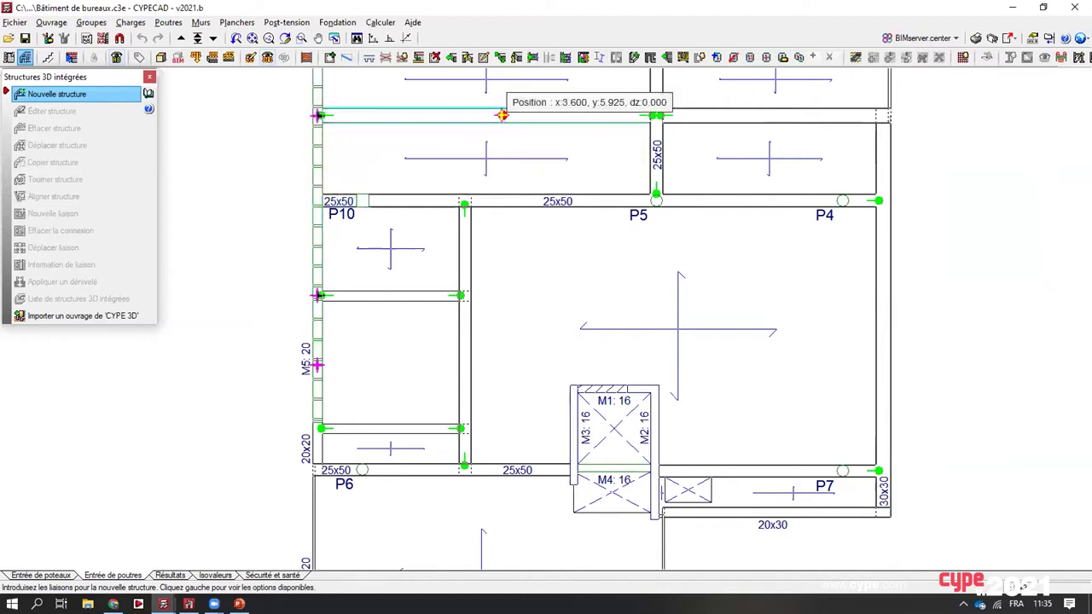
{"action": "left_click", "coordinate": [501, 115]}
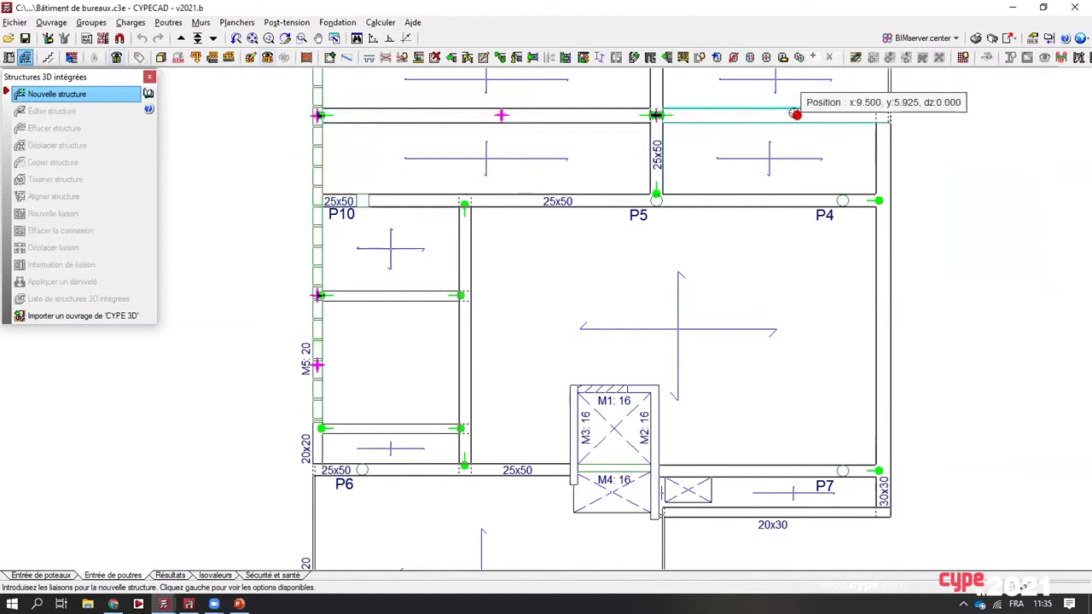
{"action": "left_click", "coordinate": [796, 115]}
{"action": "left_click", "coordinate": [880, 116]}
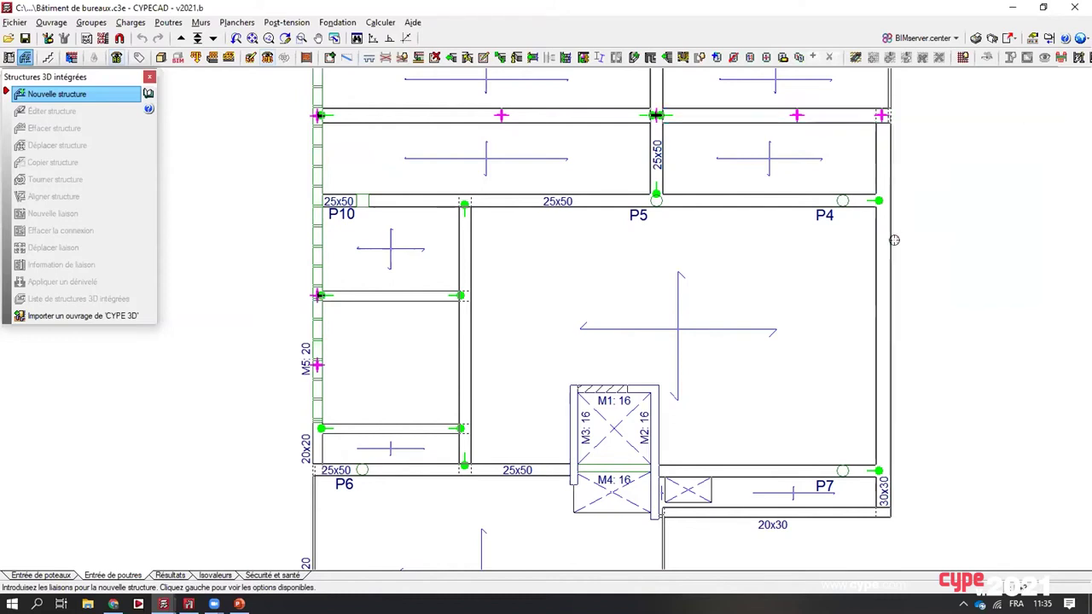
Place two connections on the right edge beam, then add connections along the beam between P7 and the elevator shaft.
{"action": "left_click", "coordinate": [883, 264]}
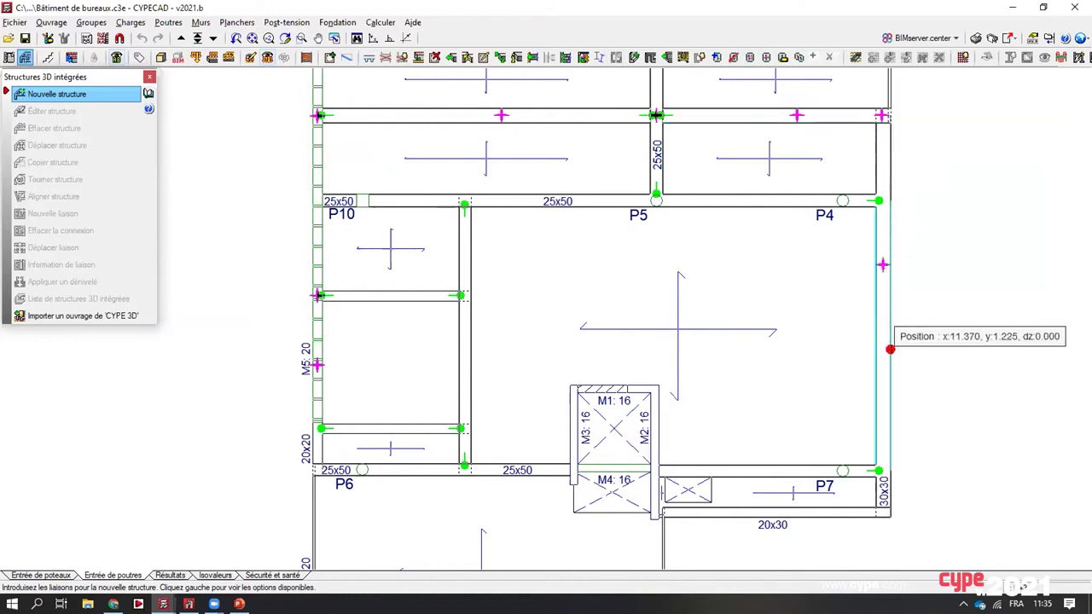
{"action": "left_click", "coordinate": [882, 360]}
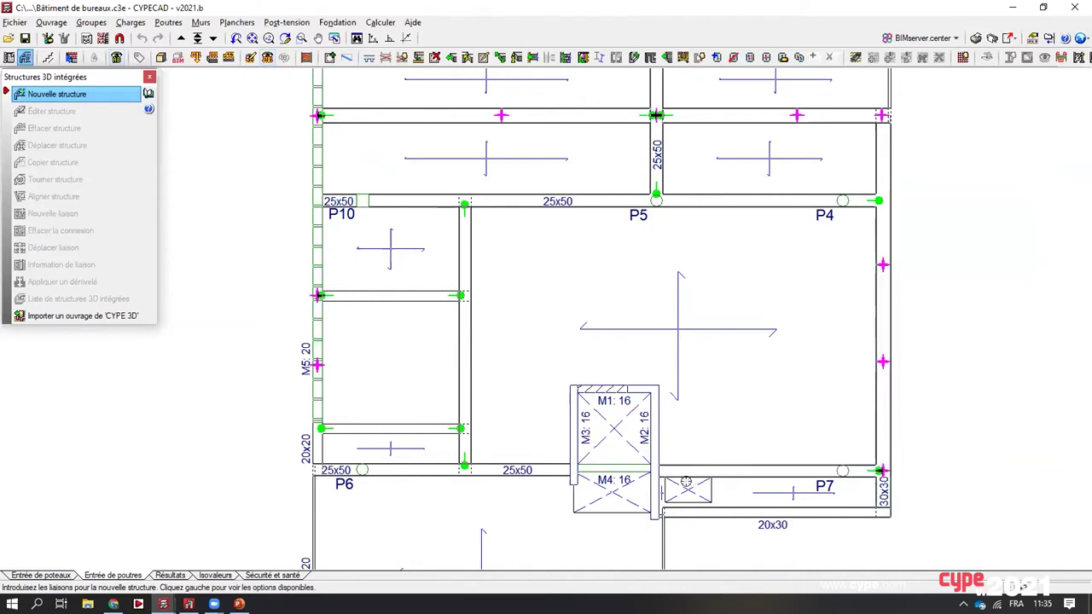
{"action": "left_click", "coordinate": [769, 474]}
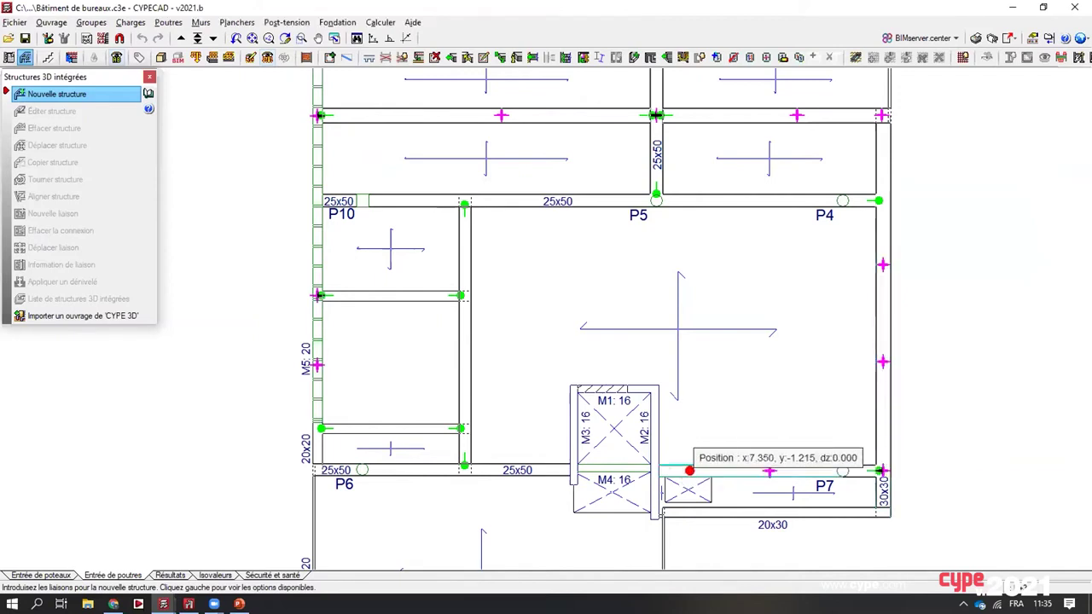
{"action": "left_click", "coordinate": [674, 471]}
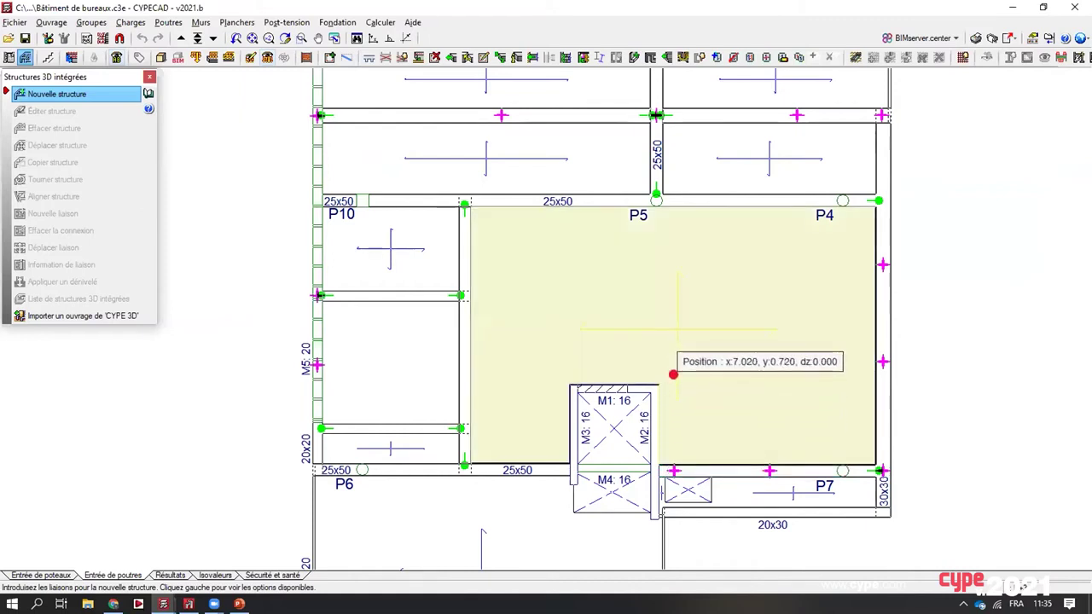
Place two connections on the slab just outside the elevator shaft's upper corners and validate all connections of the new structure.
{"action": "left_click", "coordinate": [674, 376]}
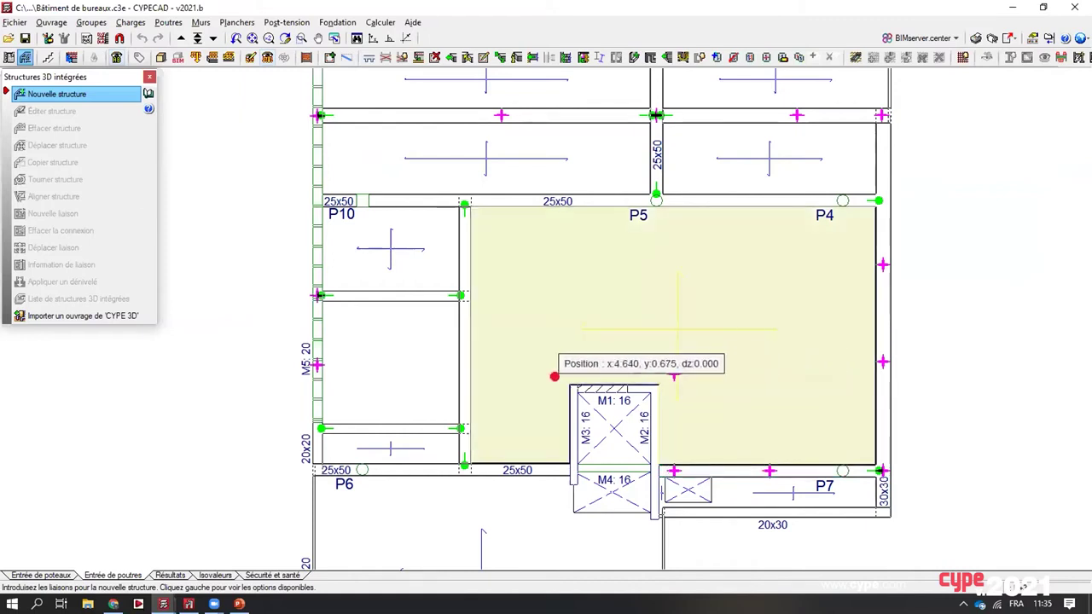
{"action": "left_click", "coordinate": [554, 376]}
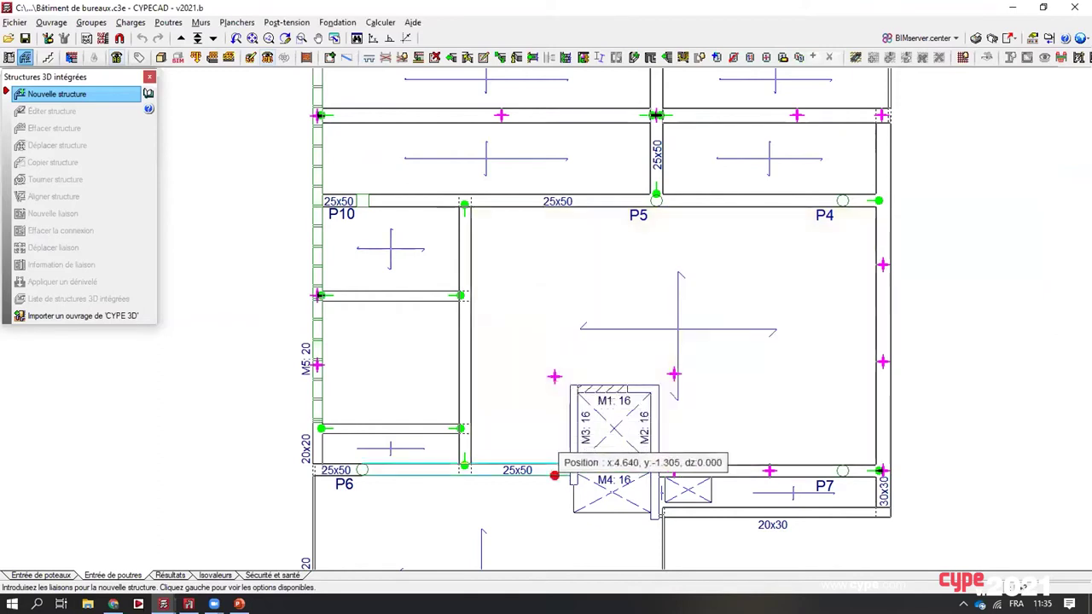
{"action": "left_click", "coordinate": [555, 469]}
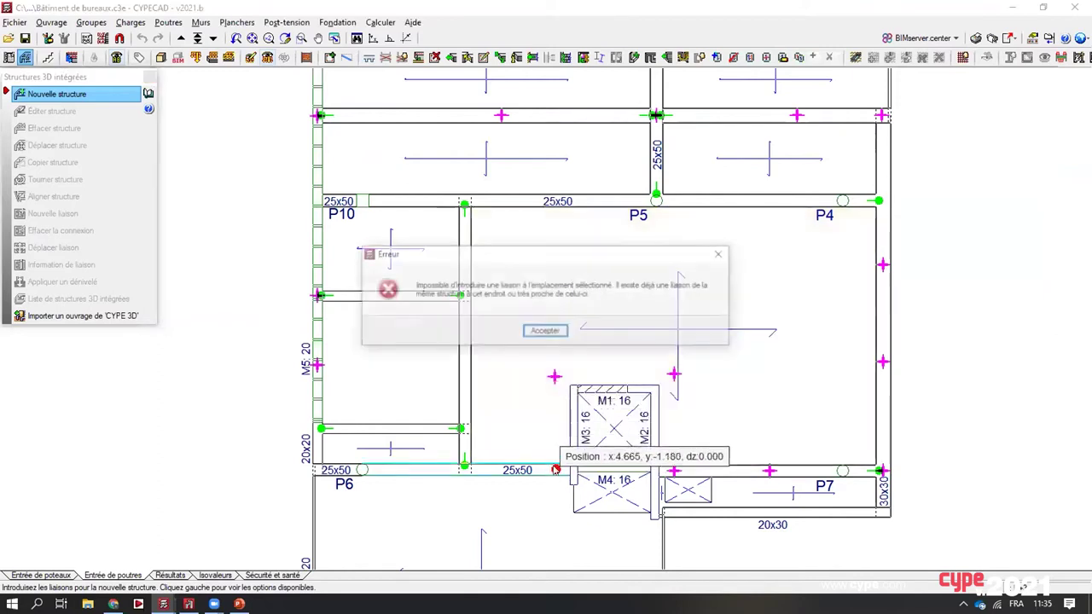
{"action": "left_click", "coordinate": [554, 330]}
{"action": "right_click", "coordinate": [519, 366]}
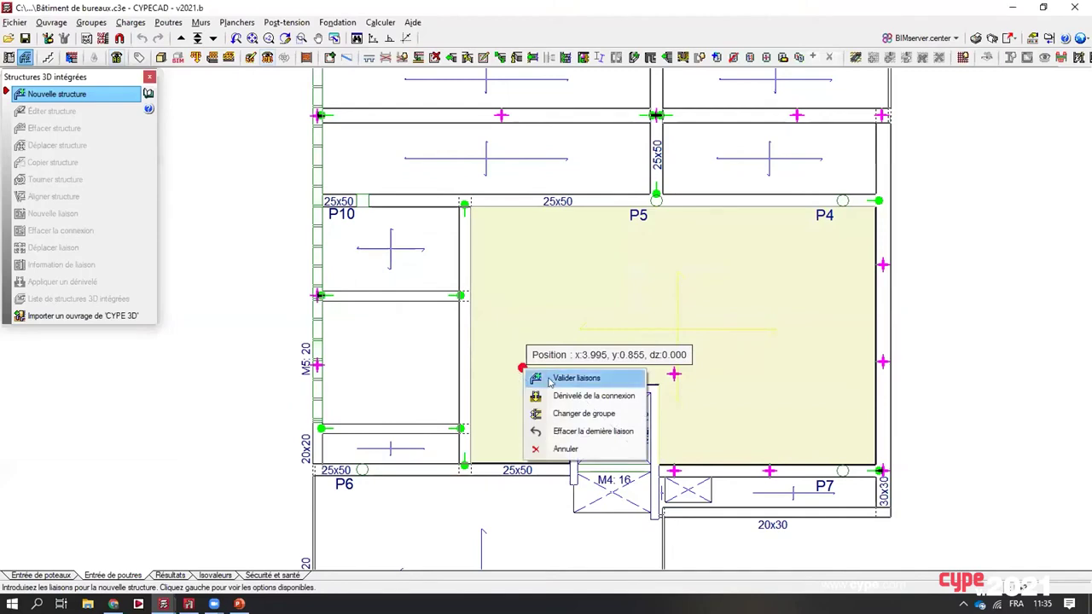
{"action": "left_click", "coordinate": [546, 377]}
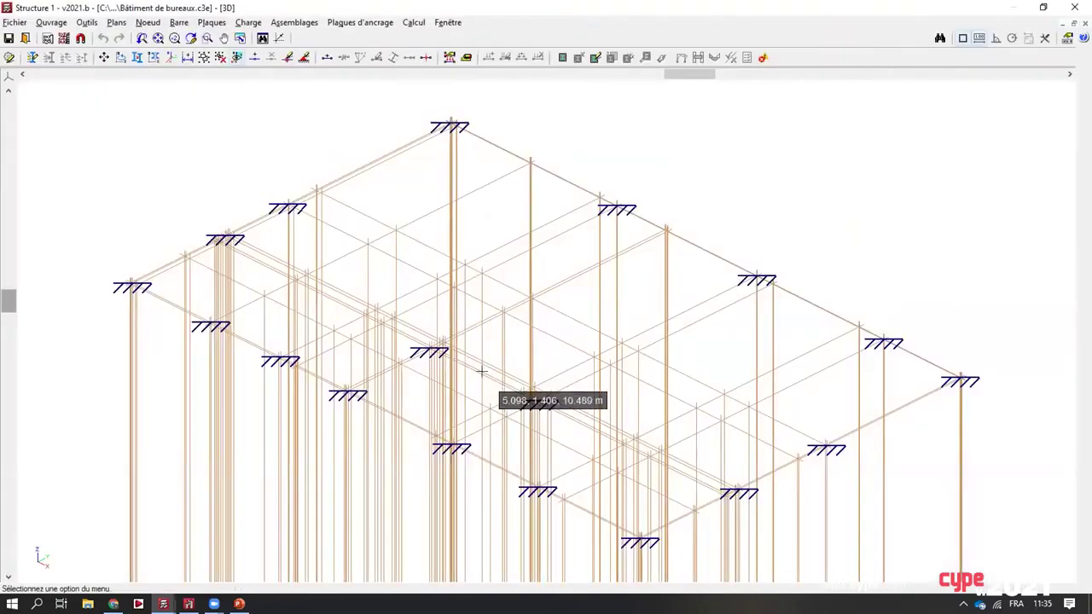
Examine the connection supports and the building wireframe in the structure's 3D view.
{"action": "scroll", "coordinate": [482, 371], "scroll_direction": "down", "scroll_amount": 3}
{"action": "middle_click_drag", "start_coordinate": [511, 383], "coordinate": [676, 410]}
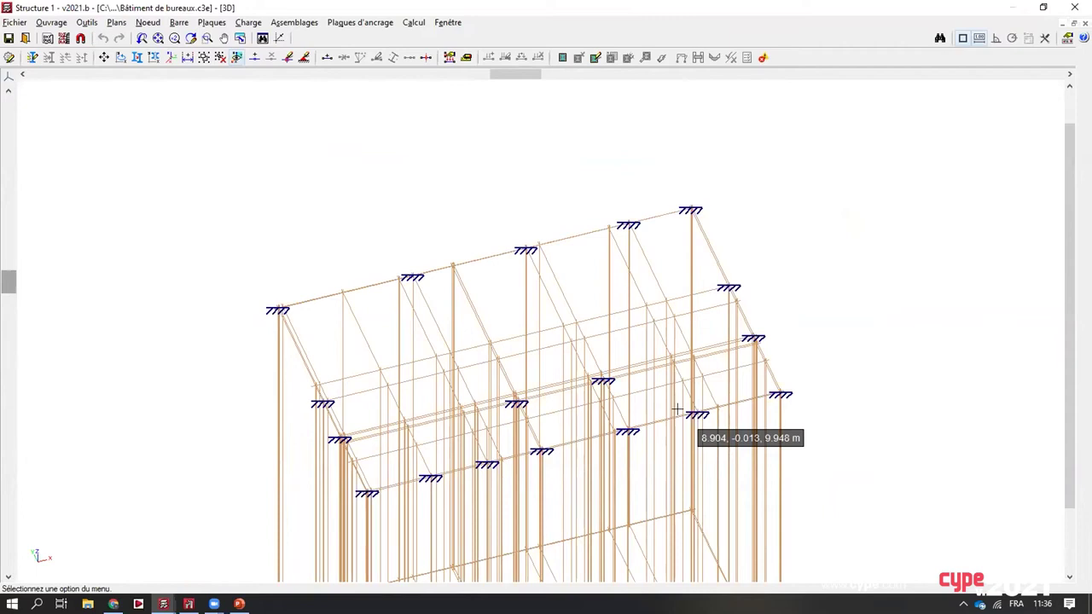
{"action": "mouse_move", "coordinate": [603, 432]}
{"action": "middle_mouse_down"}
{"action": "mouse_move", "coordinate": [614, 436]}
{"action": "mouse_move", "coordinate": [580, 449]}
{"action": "mouse_move", "coordinate": [605, 426]}
{"action": "middle_mouse_up"}
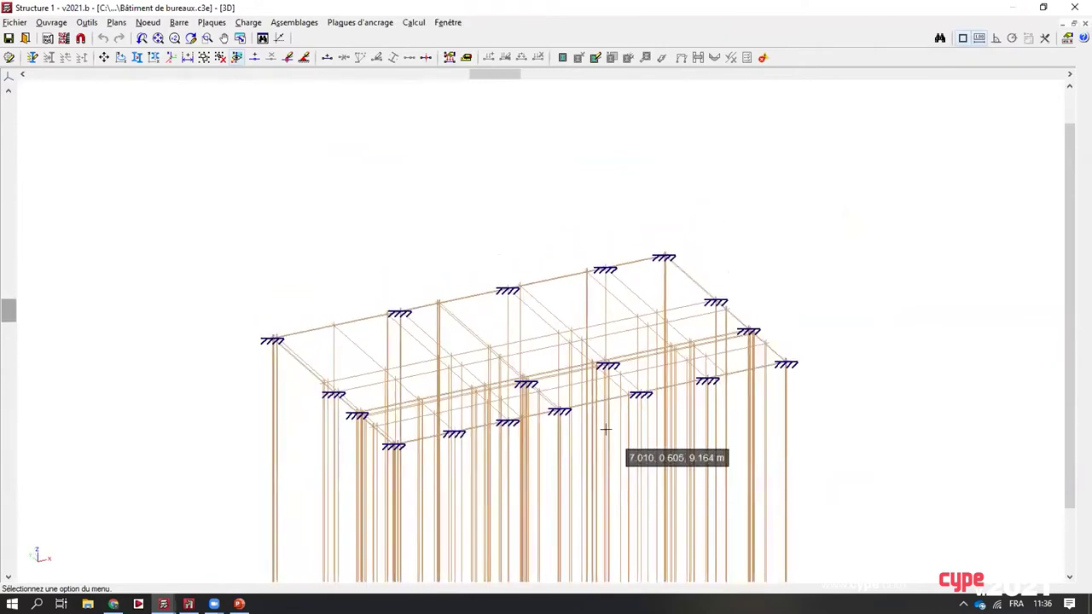
{"action": "scroll", "coordinate": [592, 459], "scroll_direction": "down", "scroll_amount": 3}
{"action": "scroll", "coordinate": [580, 409], "scroll_direction": "up", "scroll_amount": 2}
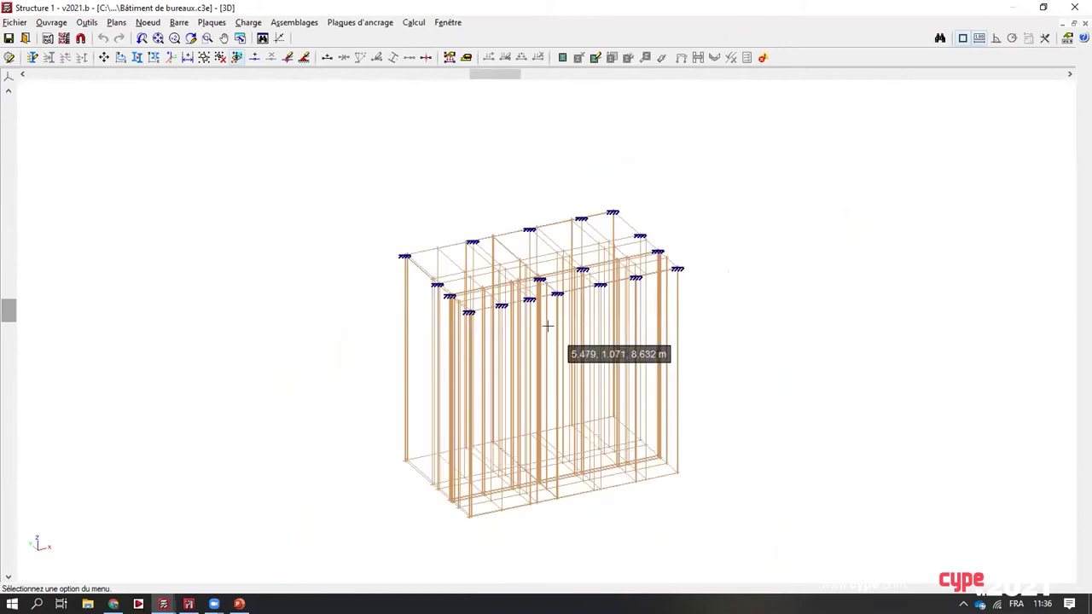
{"action": "scroll", "coordinate": [548, 324], "scroll_direction": "up", "scroll_amount": 3}
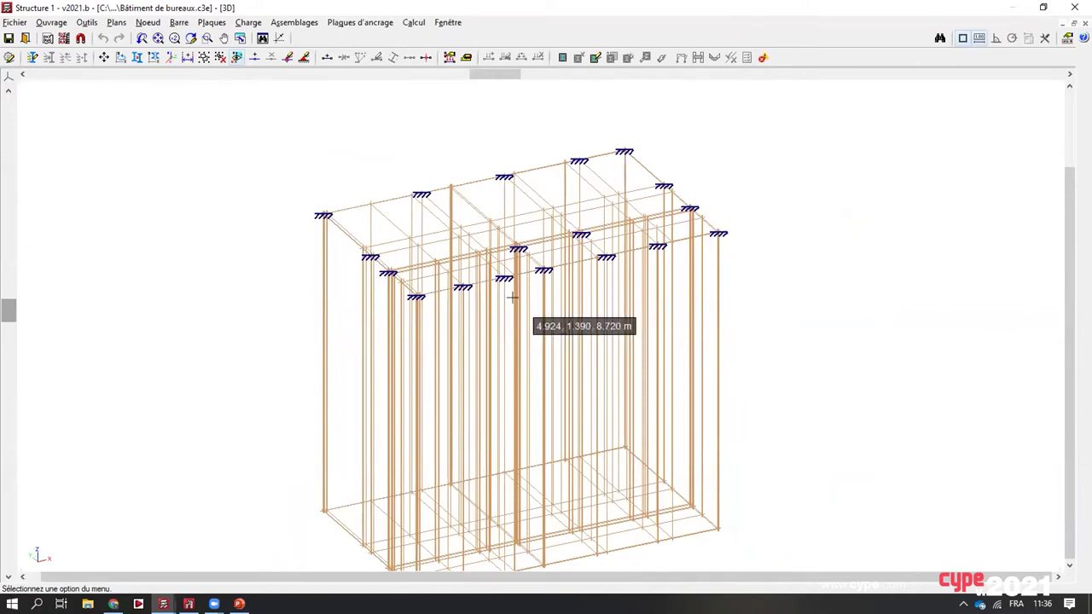
{"action": "scroll", "coordinate": [515, 295], "scroll_direction": "up", "scroll_amount": 3}
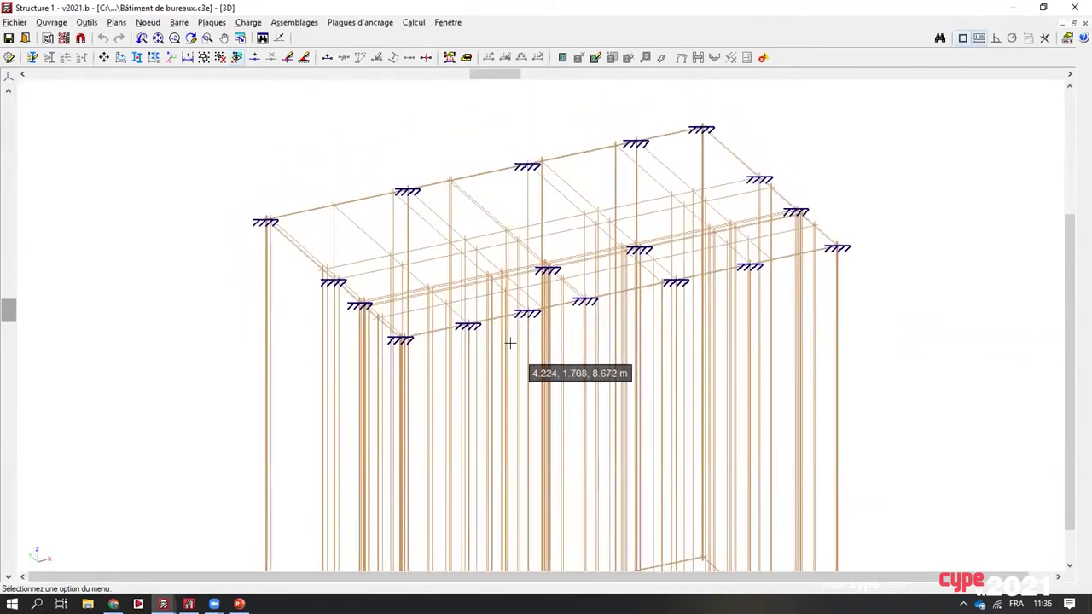
Set the external connection of all support nodes to a pinned type sliding along X, with Dy and Dz fixed.
{"action": "left_click", "coordinate": [147, 22]}
{"action": "left_click", "coordinate": [191, 110]}
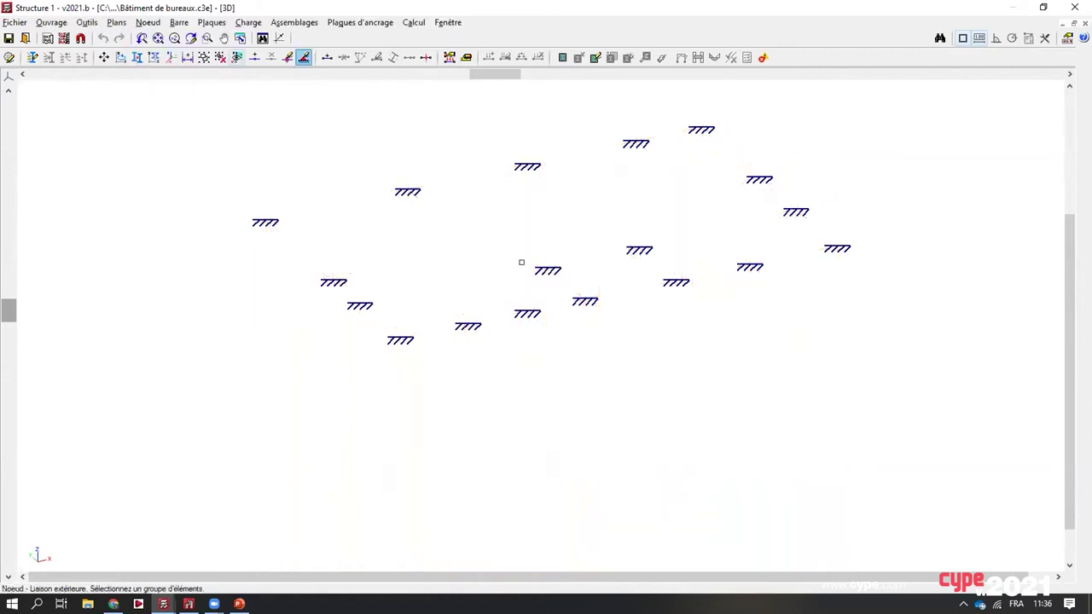
{"action": "left_click_drag", "start_coordinate": [936, 382], "coordinate": [121, 108]}
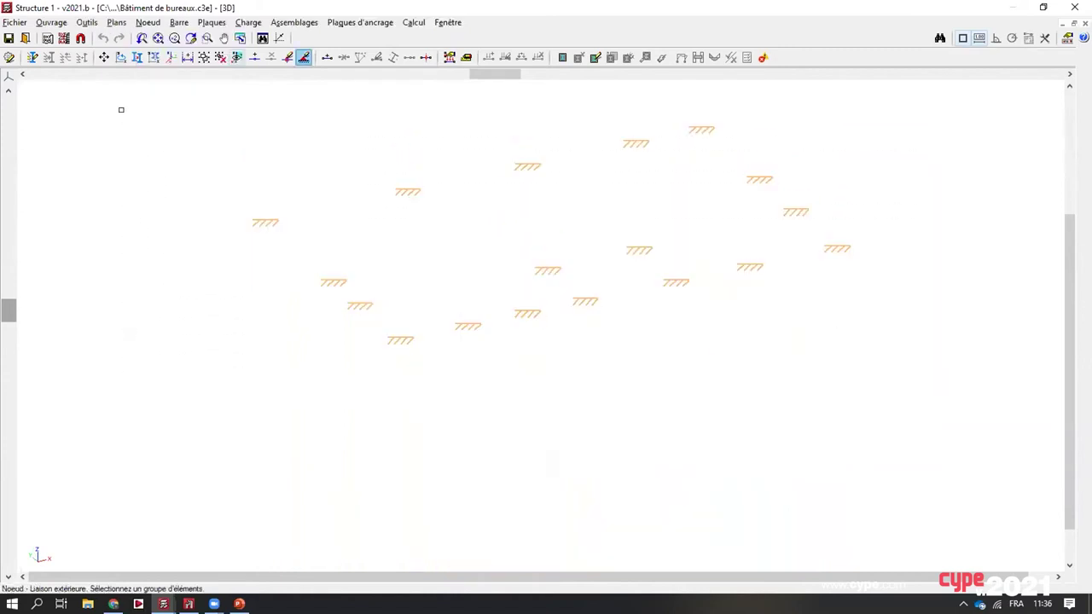
{"action": "right_click", "coordinate": [438, 318]}
{"action": "left_click", "coordinate": [458, 240]}
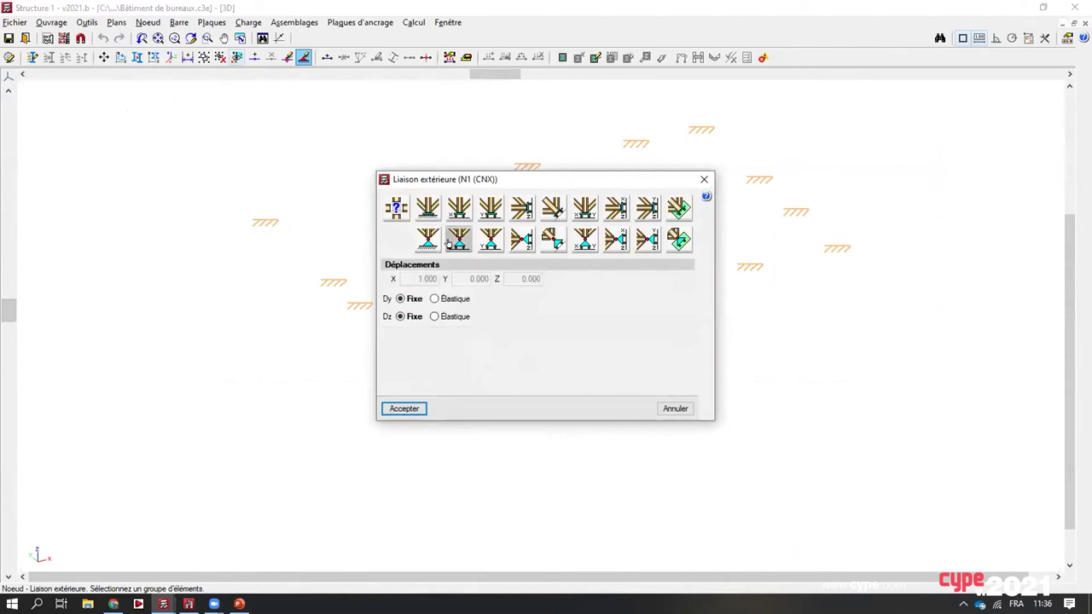
{"action": "left_click", "coordinate": [415, 409]}
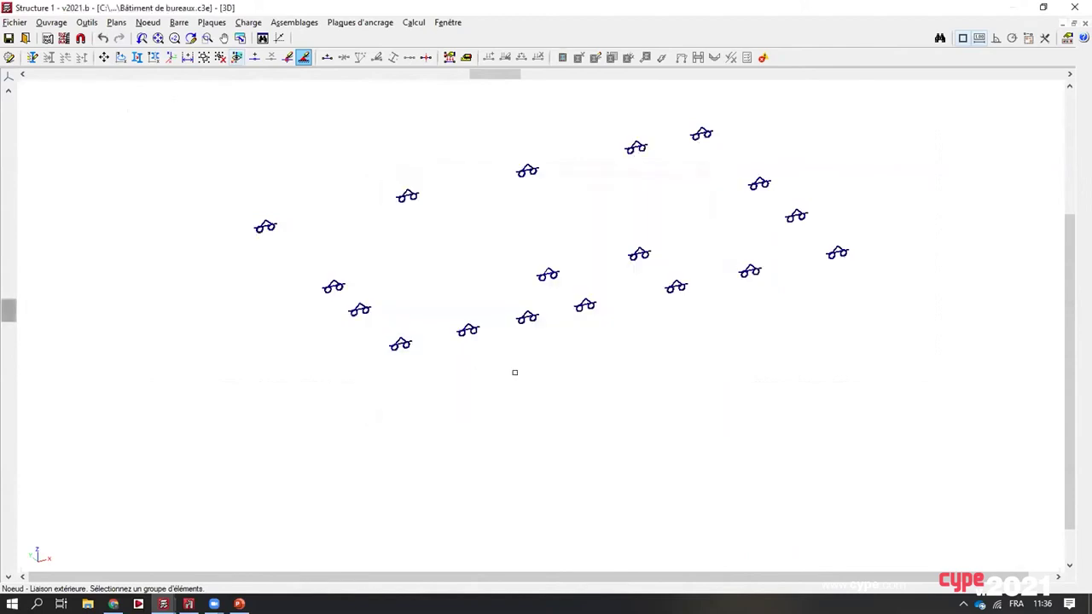
Set the external connection of all support nodes to Articulation, with Dx, Dy and Dz fixed.
{"action": "left_click", "coordinate": [148, 22]}
{"action": "left_click", "coordinate": [194, 109]}
{"action": "left_click", "coordinate": [846, 387]}
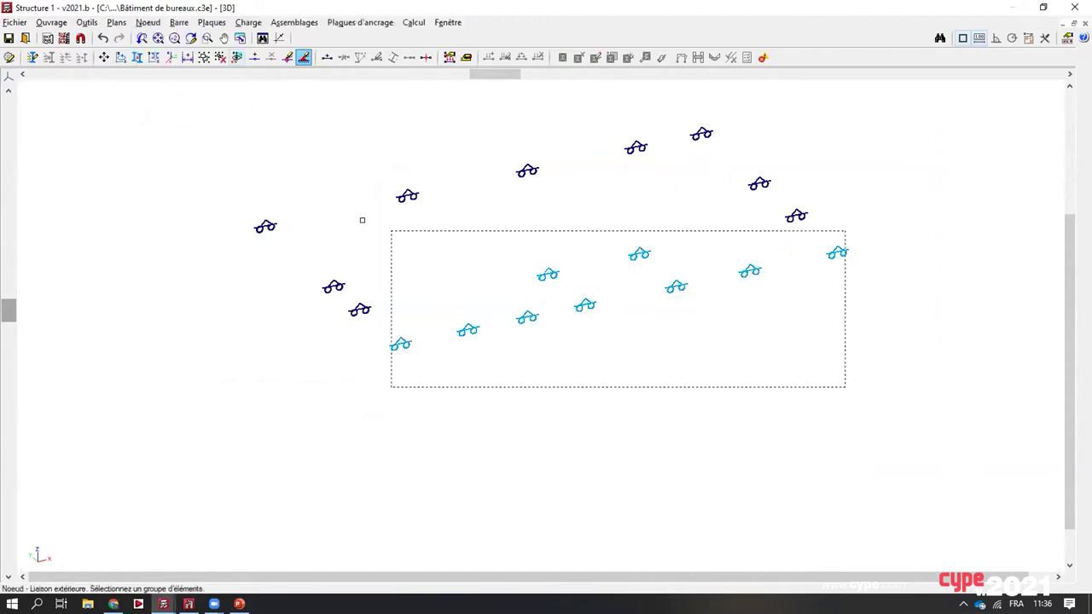
{"action": "left_click", "coordinate": [241, 128]}
{"action": "right_click", "coordinate": [217, 146]}
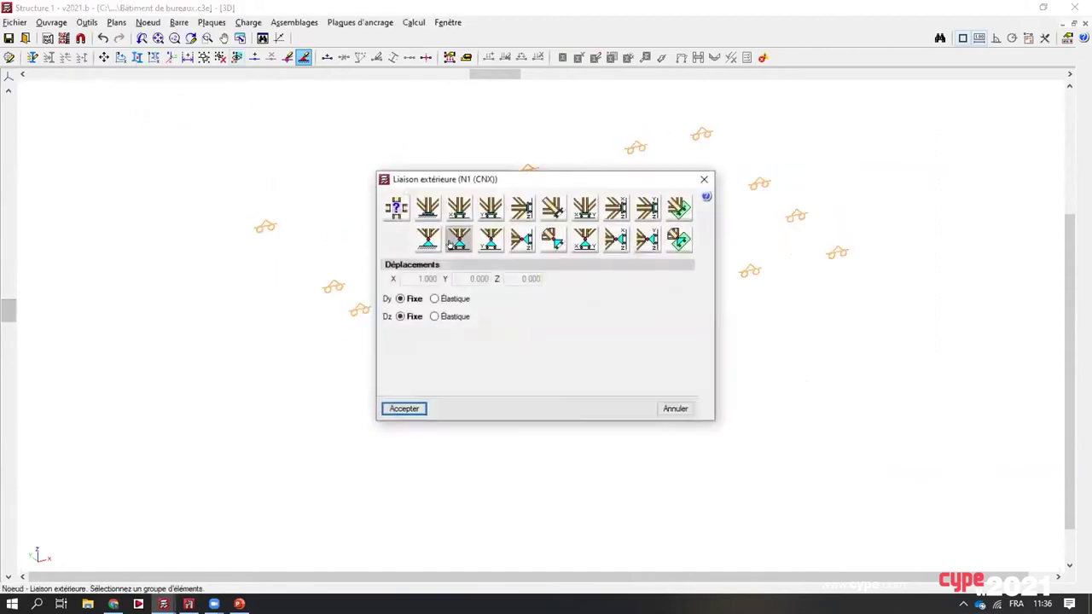
{"action": "left_click", "coordinate": [427, 239]}
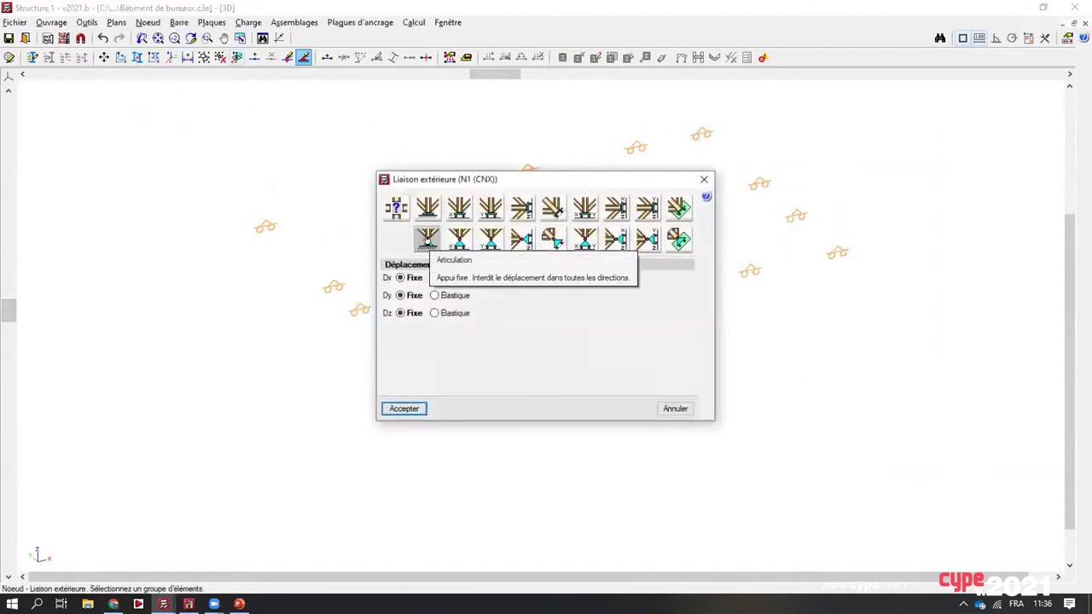
{"action": "left_click", "coordinate": [404, 409]}
Start a new bar in the 3D view and open the description of its profile.
{"action": "scroll", "coordinate": [478, 400], "scroll_direction": "up", "scroll_amount": 2}
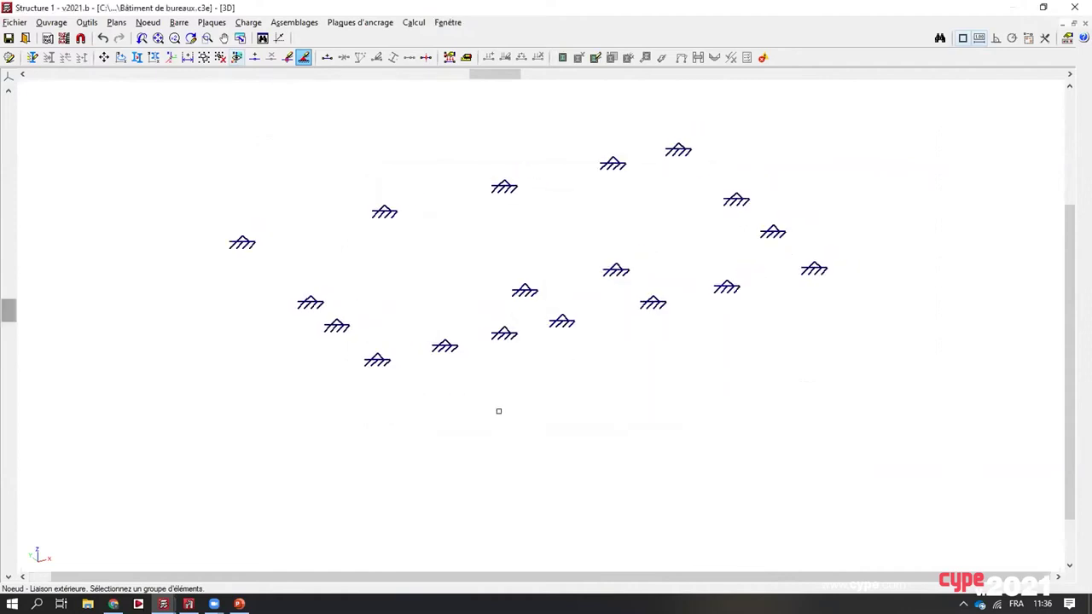
{"action": "middle_click_drag", "start_coordinate": [475, 413], "coordinate": [453, 477]}
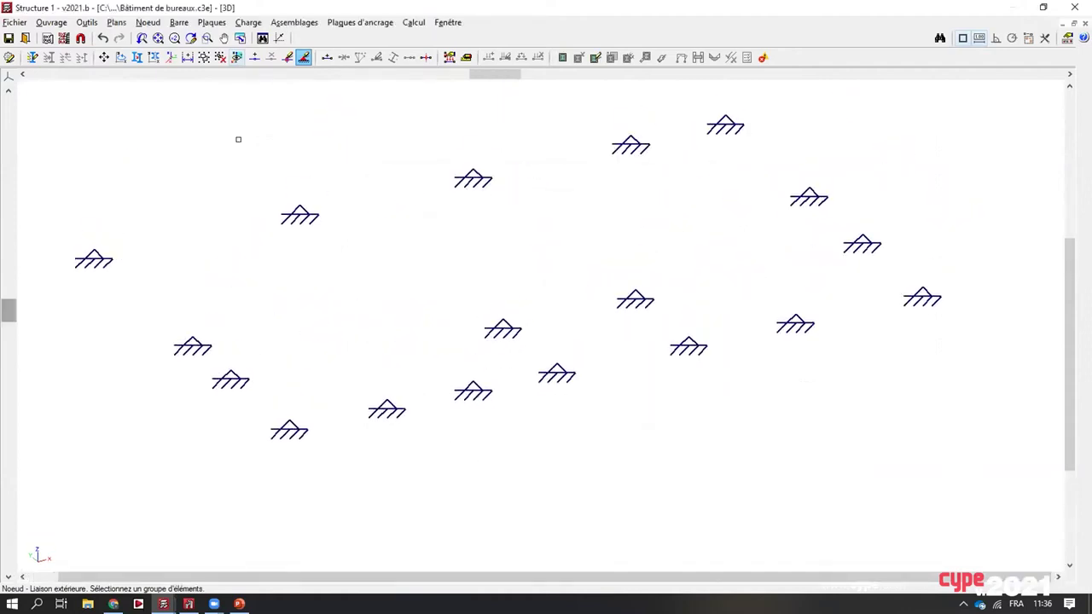
{"action": "left_click", "coordinate": [182, 23]}
{"action": "left_click", "coordinate": [196, 39]}
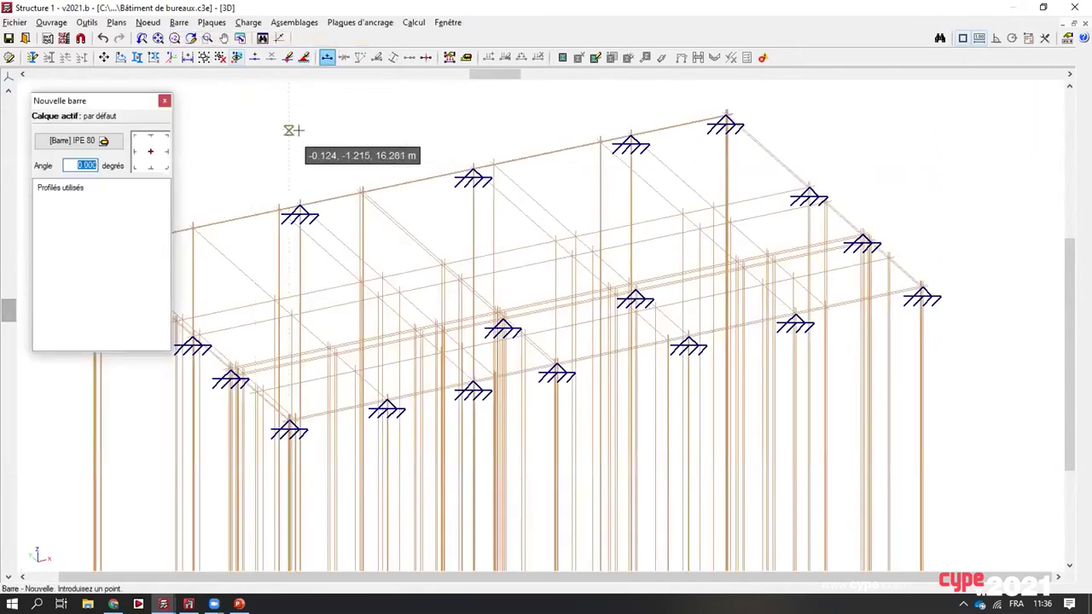
{"action": "left_click", "coordinate": [102, 139]}
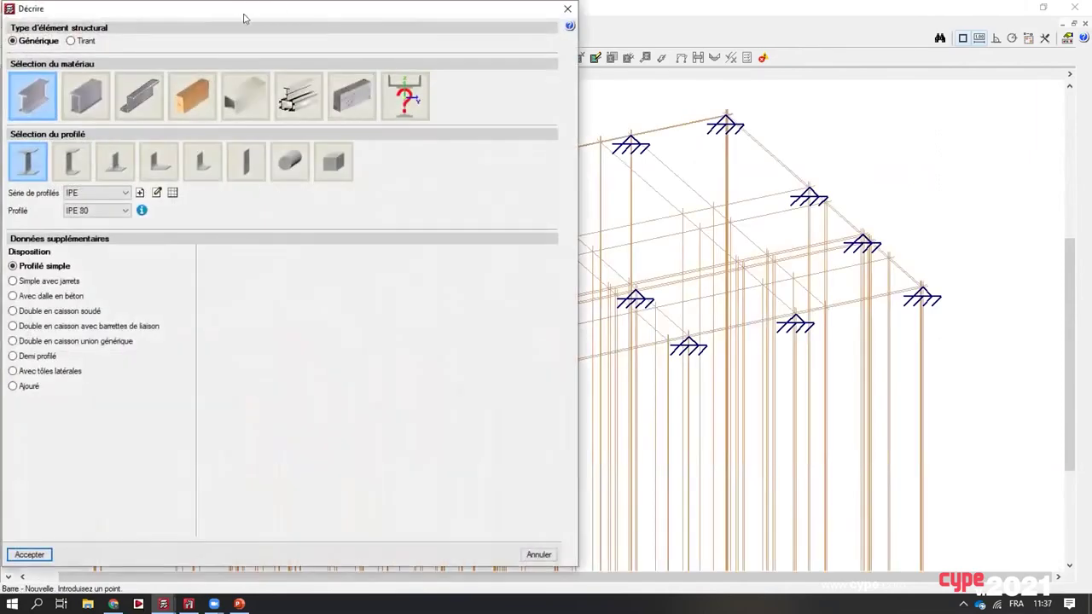
{"action": "left_click_drag", "start_coordinate": [250, 13], "coordinate": [484, 32]}
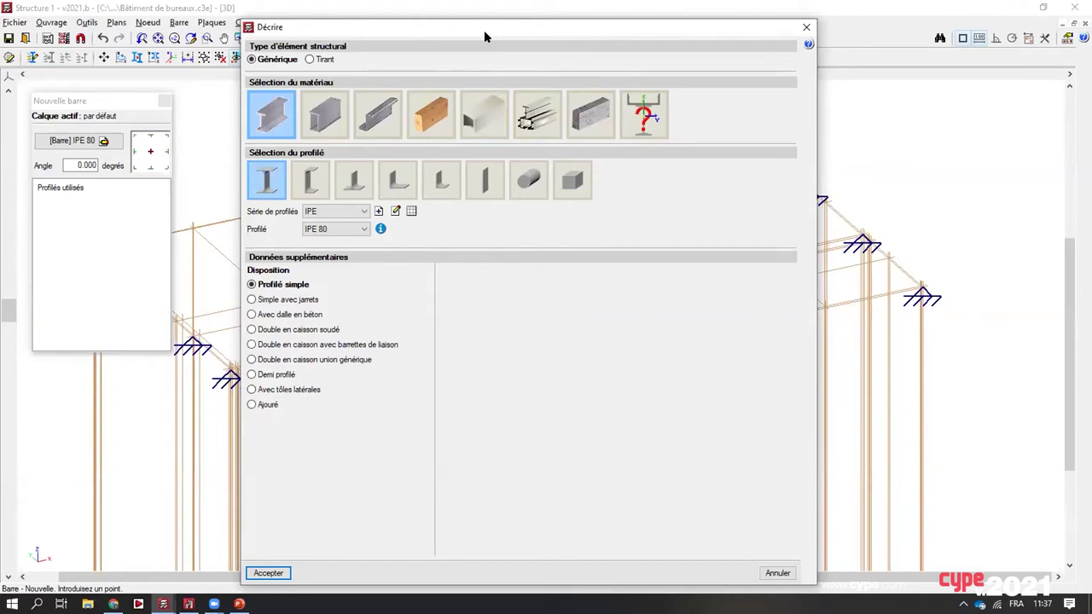
Examine the timber profile types and the section properties of the round Ø100 profile.
{"action": "left_click", "coordinate": [422, 124]}
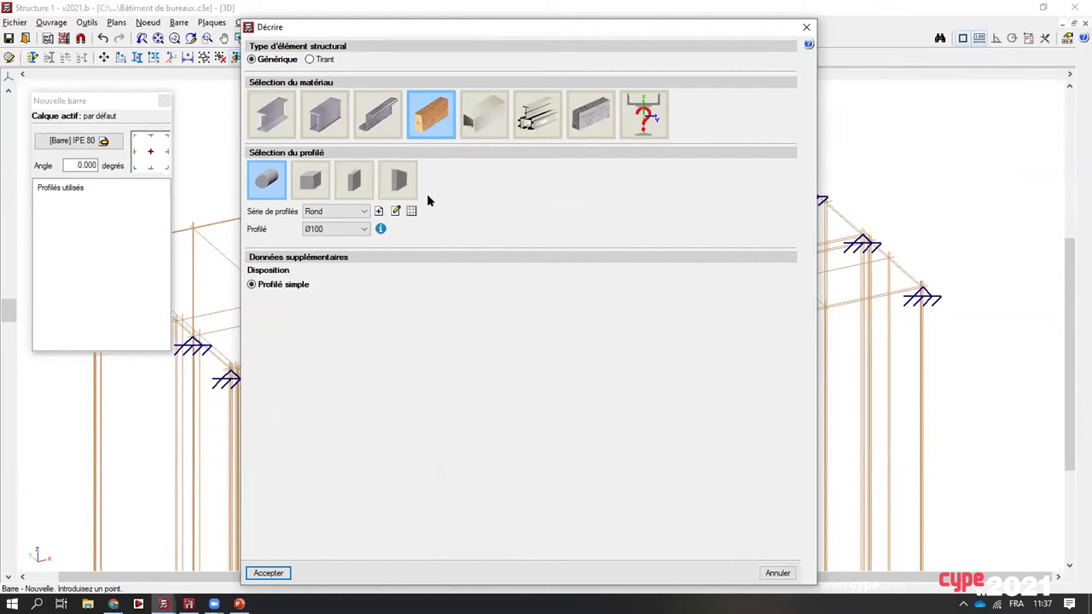
{"action": "left_click", "coordinate": [362, 215]}
{"action": "left_click", "coordinate": [362, 215]}
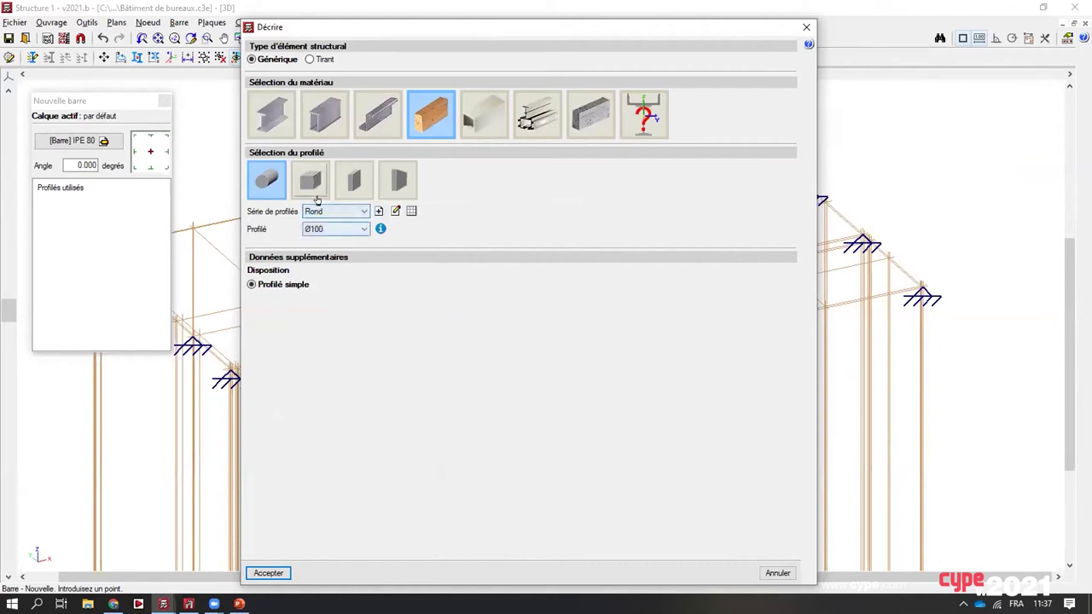
{"action": "left_click", "coordinate": [315, 194]}
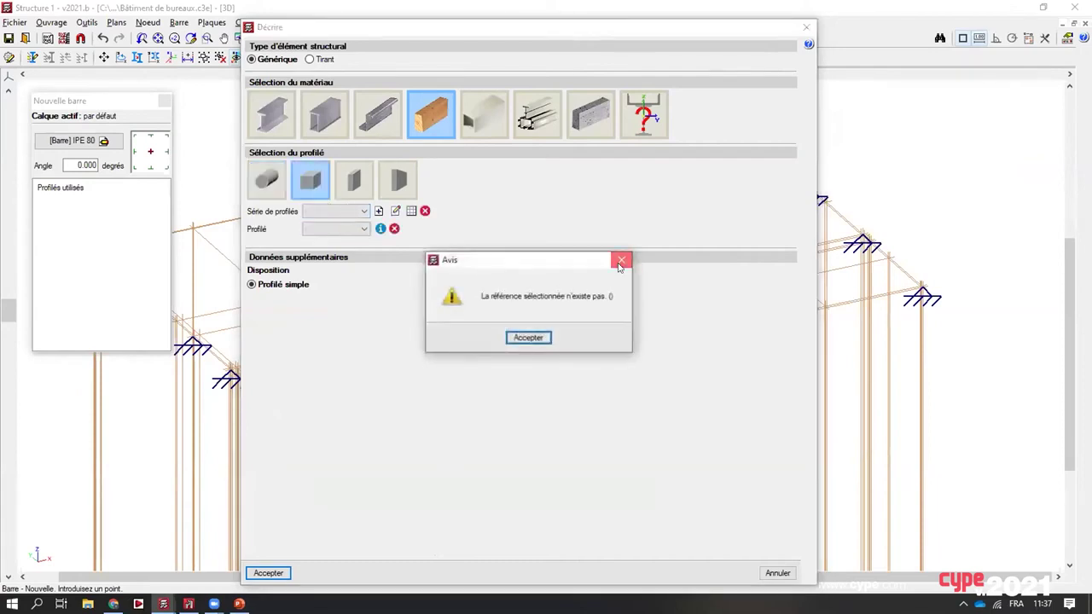
{"action": "left_click", "coordinate": [621, 259]}
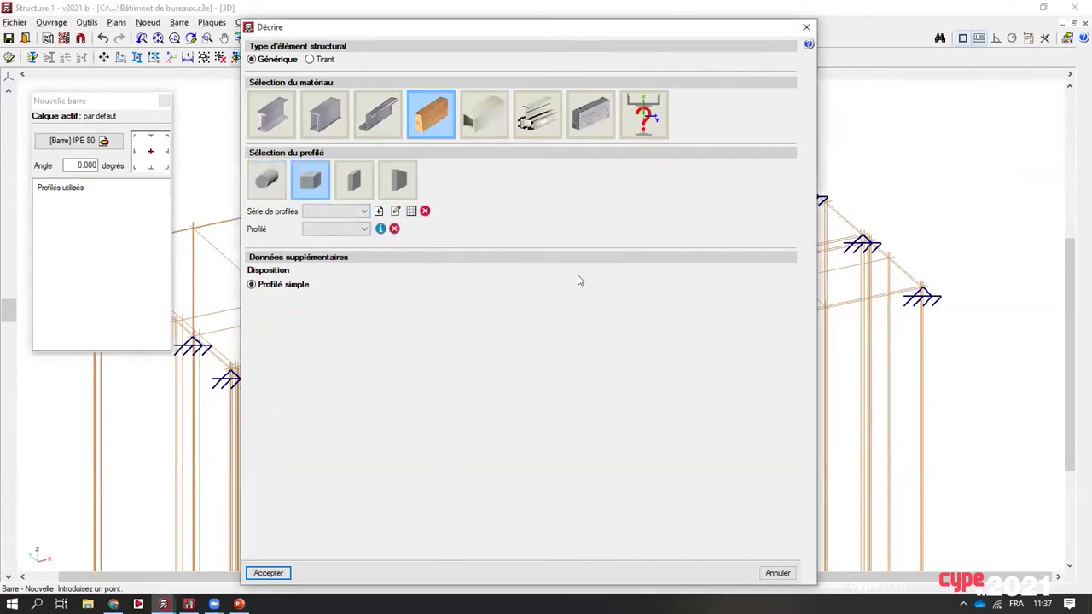
{"action": "left_click", "coordinate": [269, 180]}
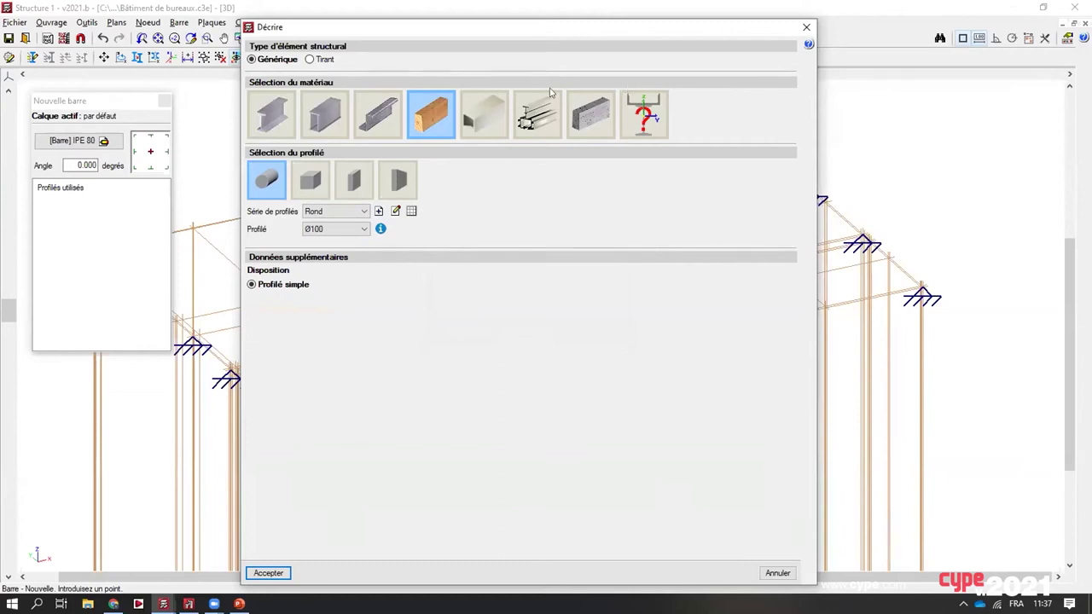
{"action": "left_click", "coordinate": [380, 229]}
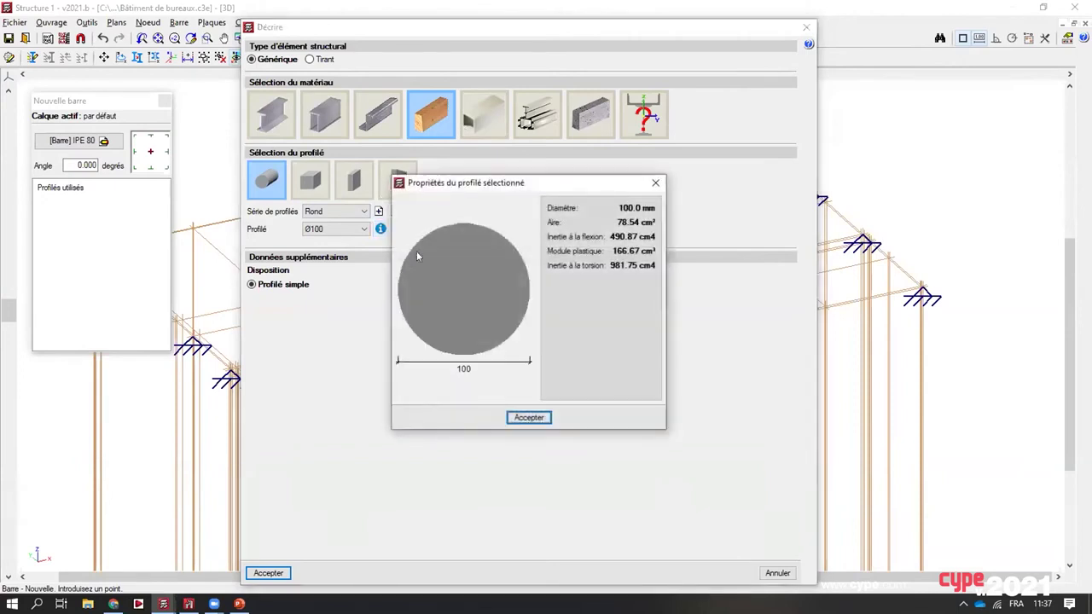
{"action": "left_click", "coordinate": [655, 182]}
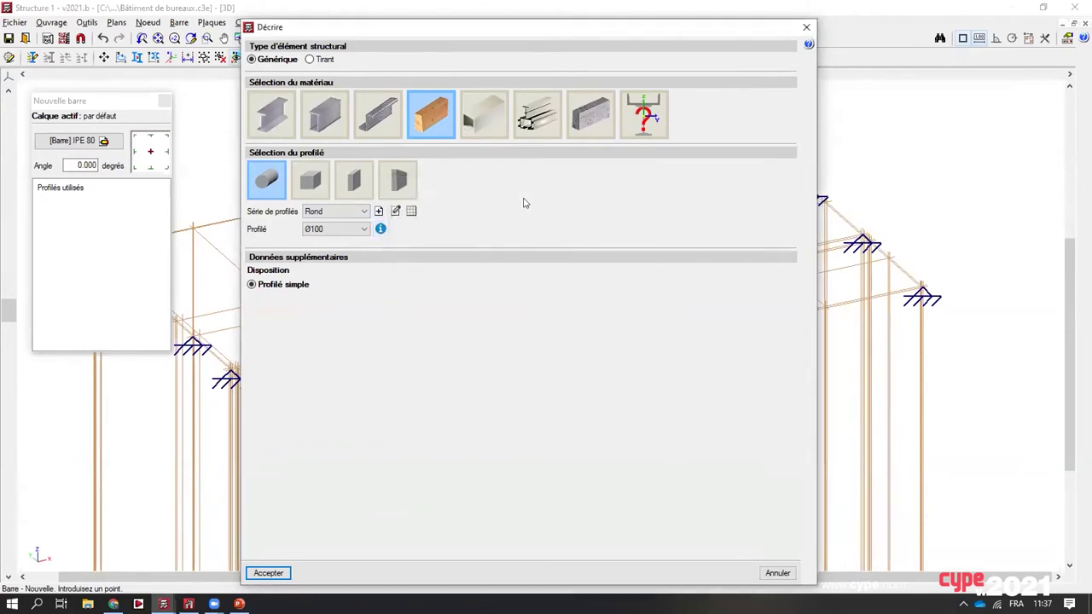
Review the options offered for extruded aluminium, concrete and generic profiles.
{"action": "left_click", "coordinate": [498, 135]}
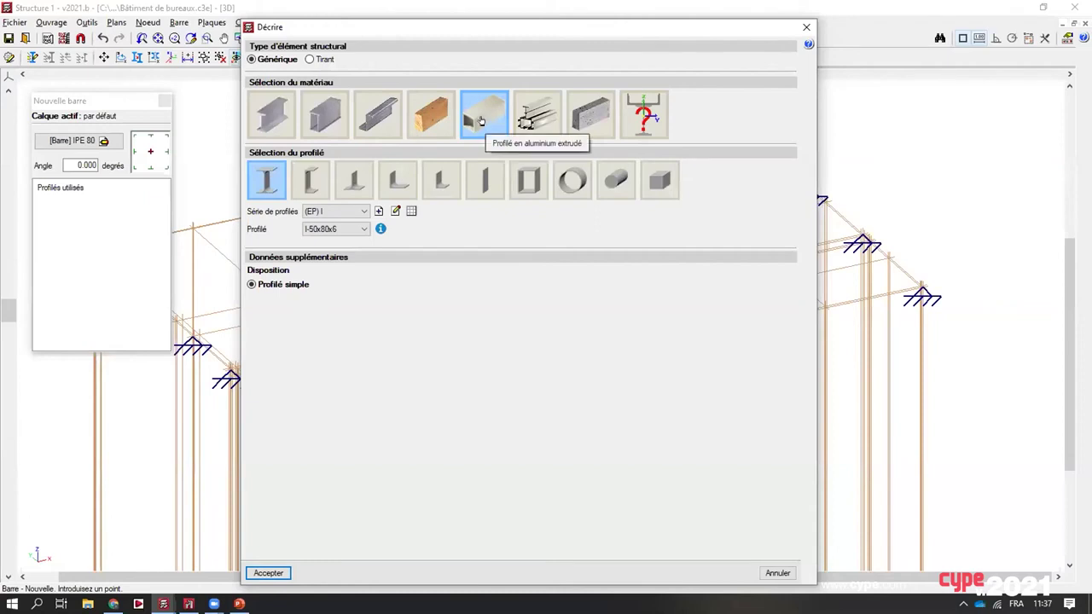
{"action": "left_click", "coordinate": [585, 121]}
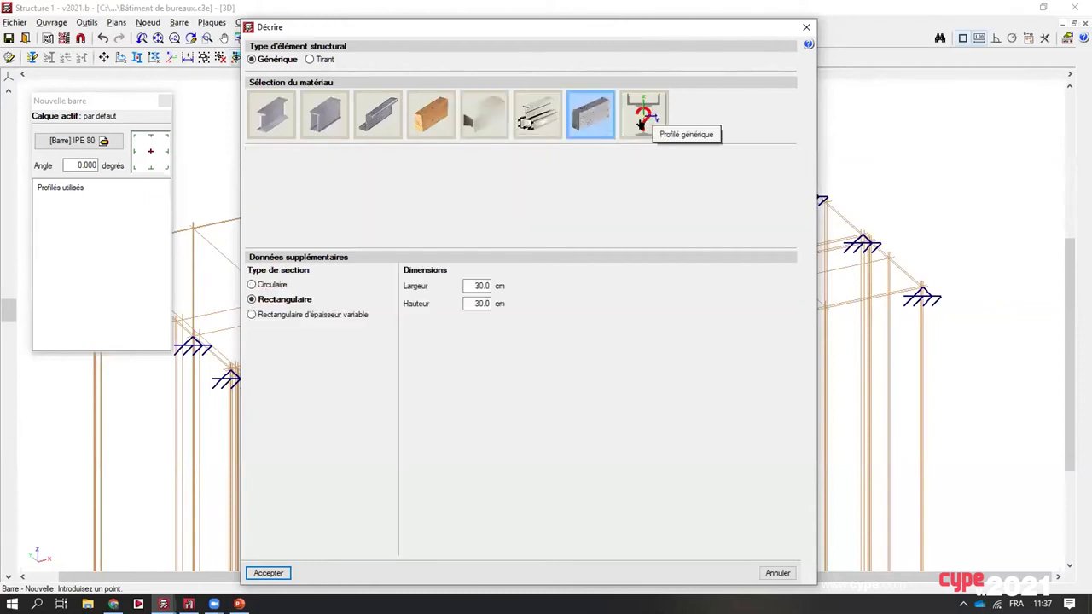
{"action": "left_click", "coordinate": [642, 121]}
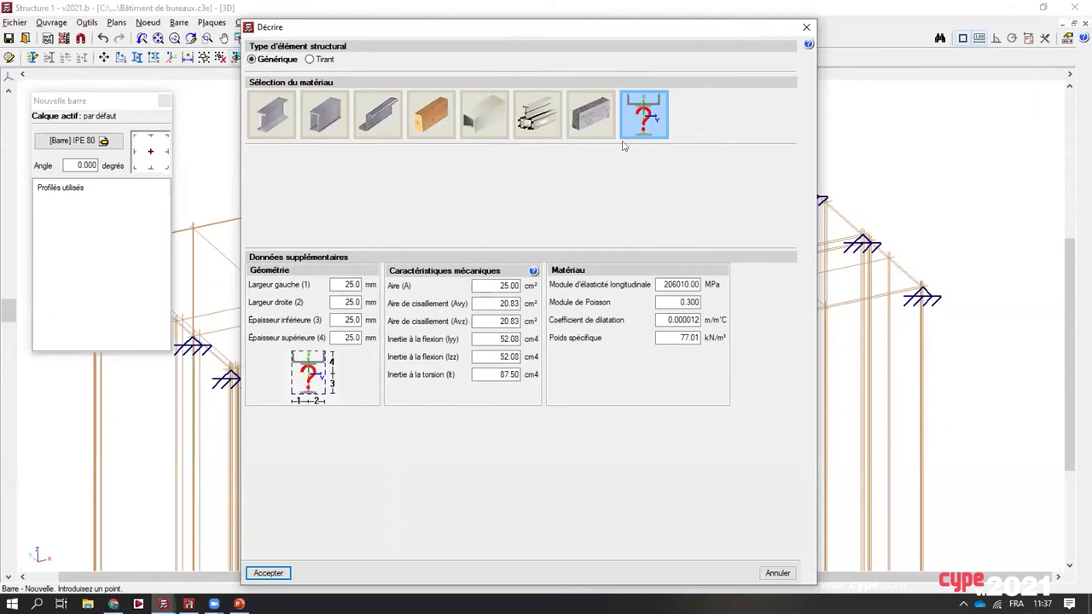
{"action": "left_click", "coordinate": [277, 116]}
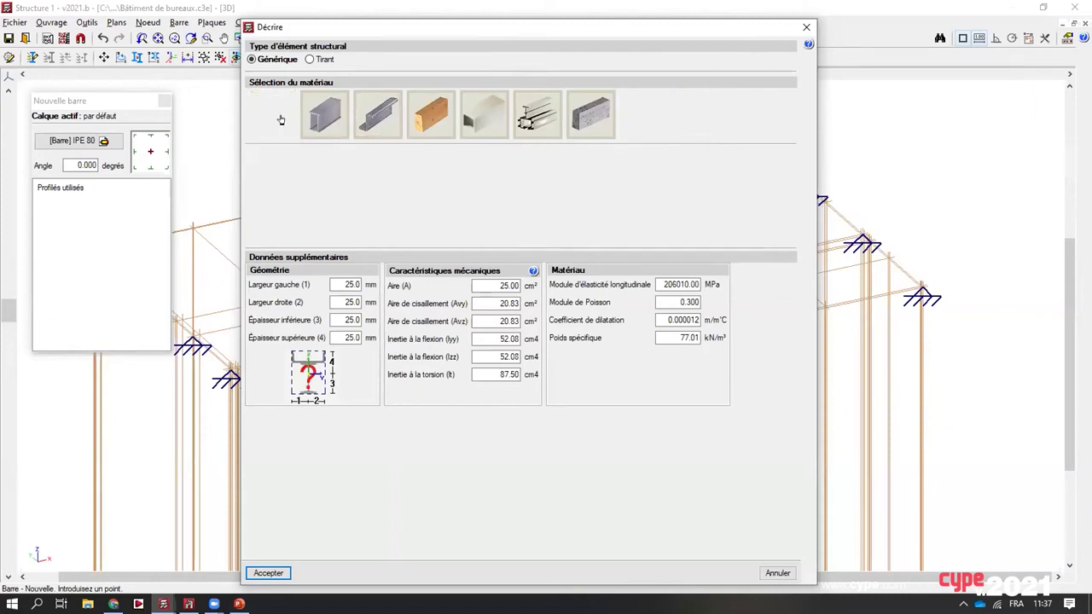
Assign the new bar a cold-formed steel circular tube, series Tubos, size O 3x3.66, without fire resistance verification.
{"action": "left_click", "coordinate": [323, 124]}
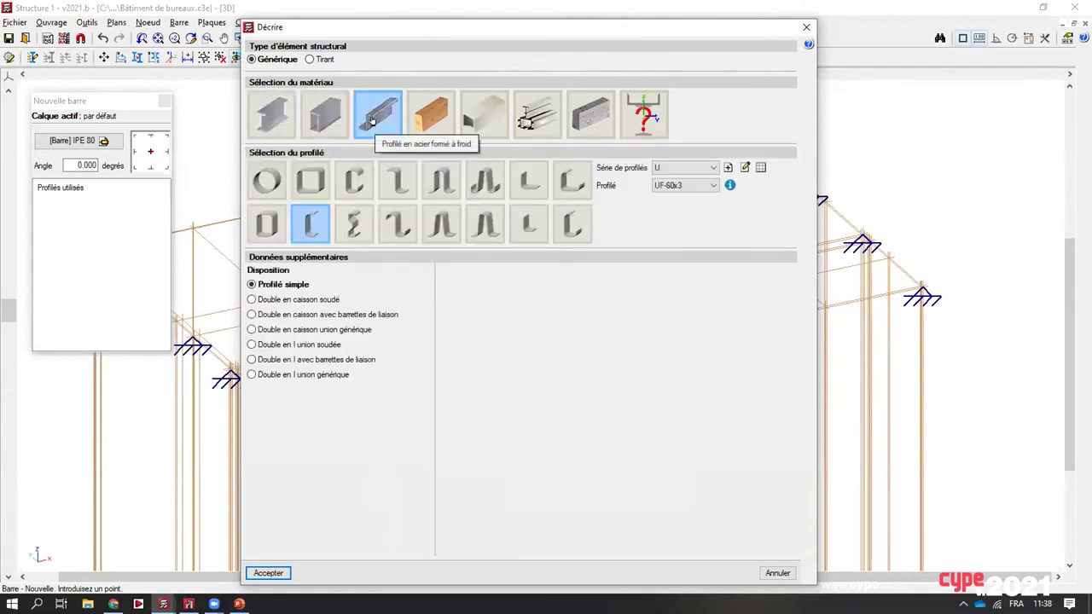
{"action": "left_click", "coordinate": [266, 186]}
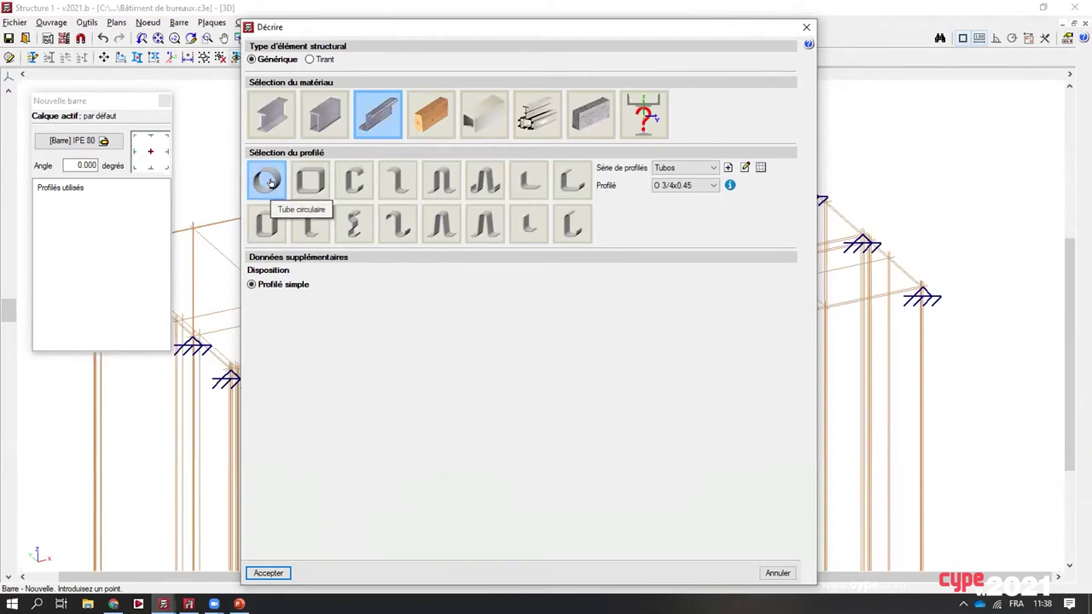
{"action": "left_click", "coordinate": [687, 185]}
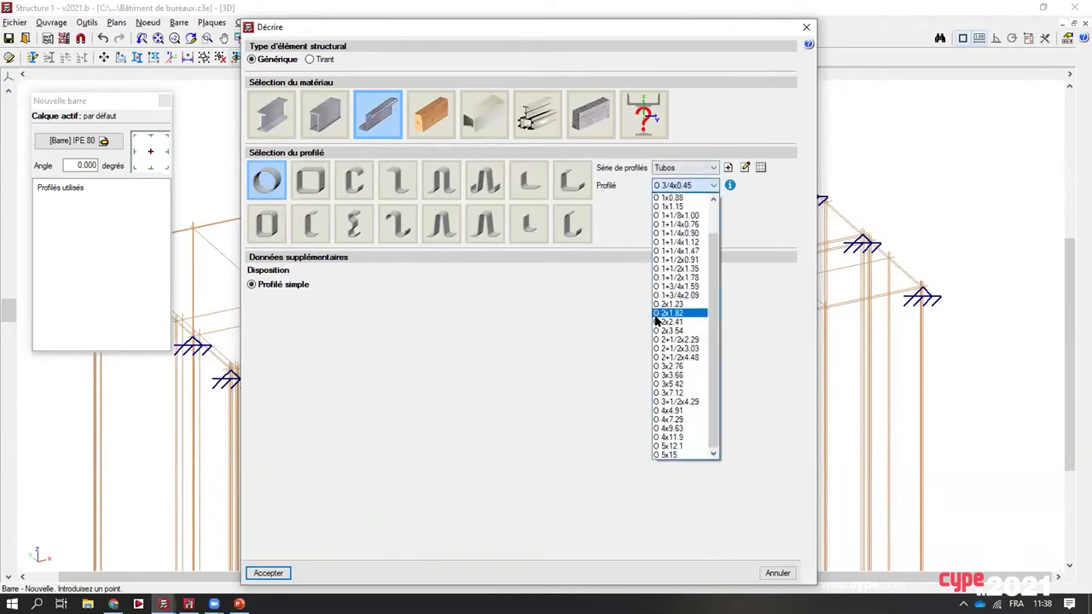
{"action": "left_click", "coordinate": [673, 376]}
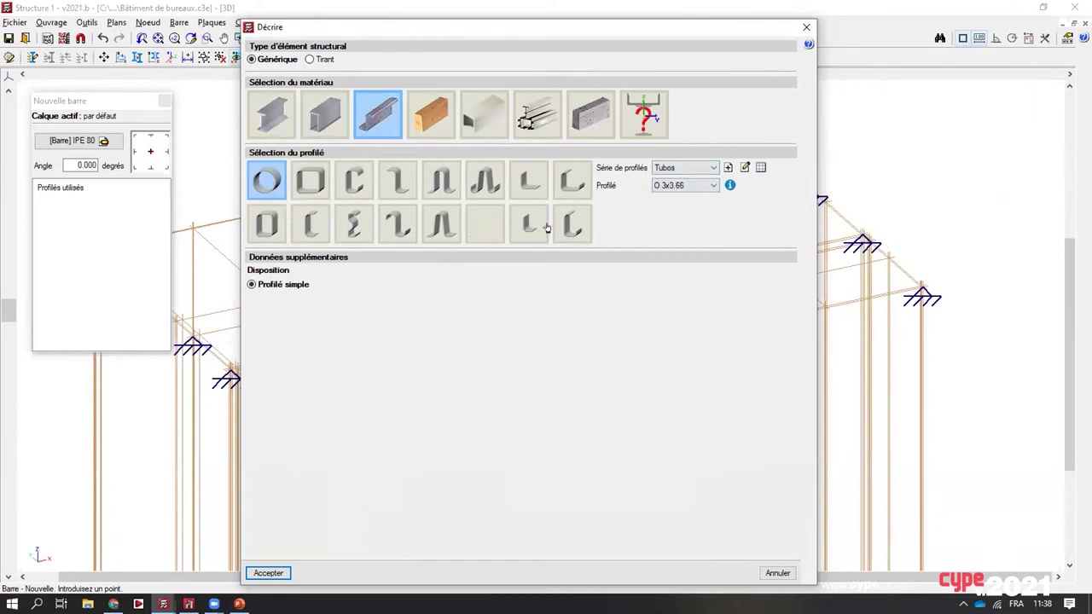
{"action": "left_click", "coordinate": [268, 572]}
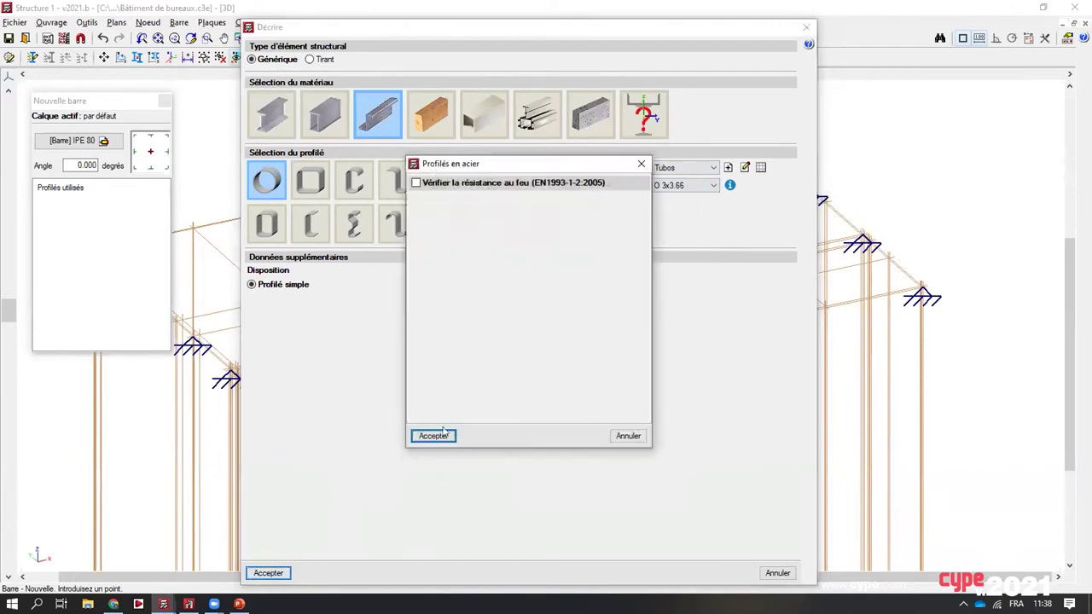
{"action": "left_click", "coordinate": [451, 440]}
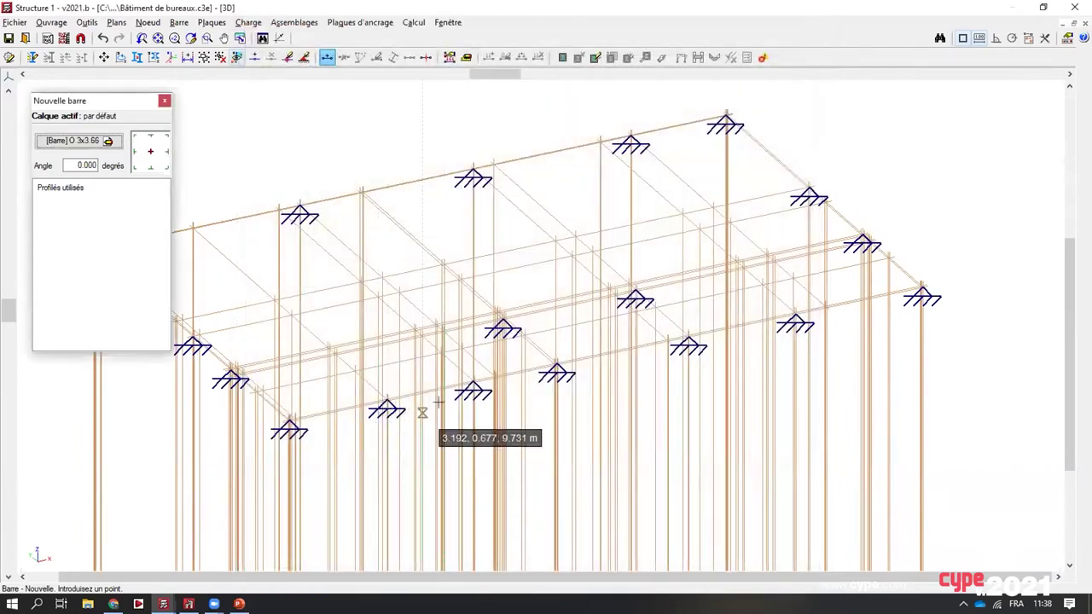
Disable the nearest-point and intersection snaps and enable extension, perpendicular and orthogonal tracking in the object references.
{"action": "left_click", "coordinate": [961, 39]}
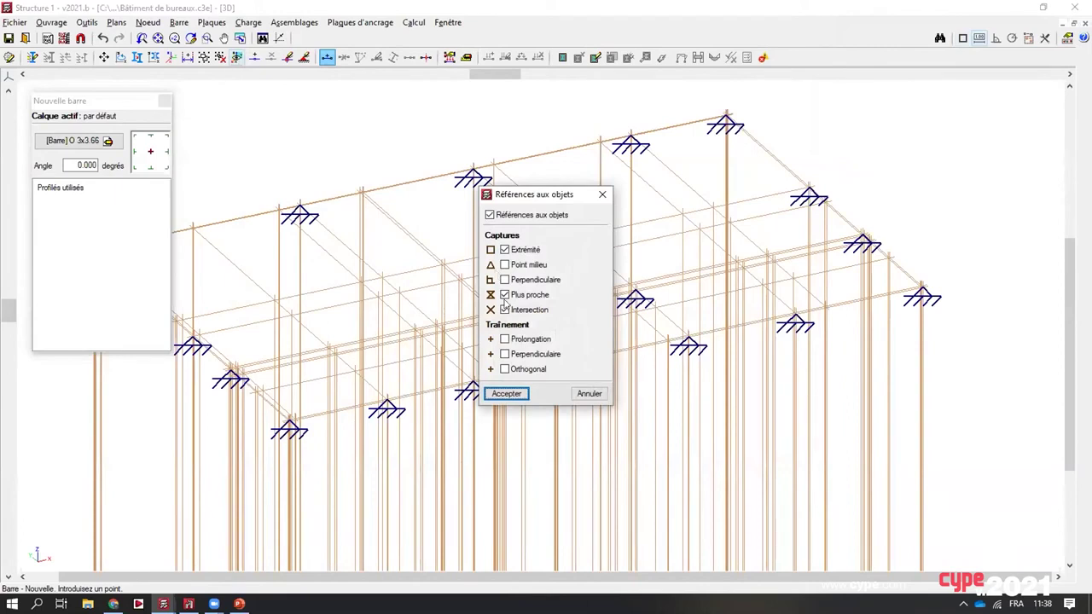
{"action": "left_click", "coordinate": [504, 294]}
{"action": "left_click", "coordinate": [504, 309]}
{"action": "left_click", "coordinate": [504, 339]}
{"action": "left_click", "coordinate": [504, 354]}
{"action": "left_click", "coordinate": [504, 369]}
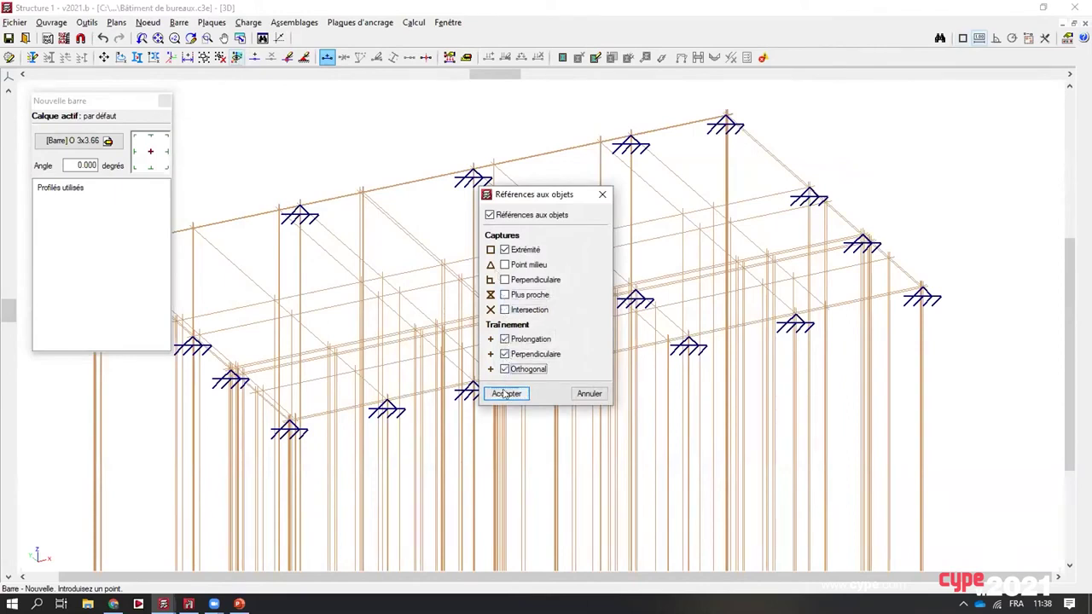
{"action": "left_click", "coordinate": [505, 393]}
Draw a 3.50 m vertical bar upward from the front corner support N4.
{"action": "middle_click_drag", "start_coordinate": [307, 388], "coordinate": [392, 358]}
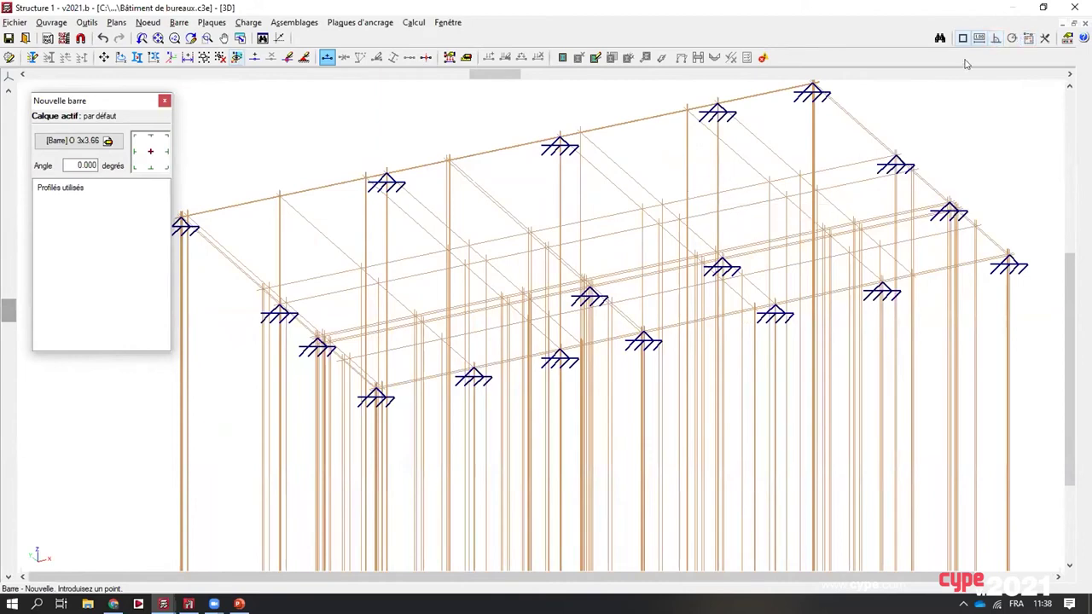
{"action": "scroll", "coordinate": [306, 440], "scroll_direction": "up", "scroll_amount": 3}
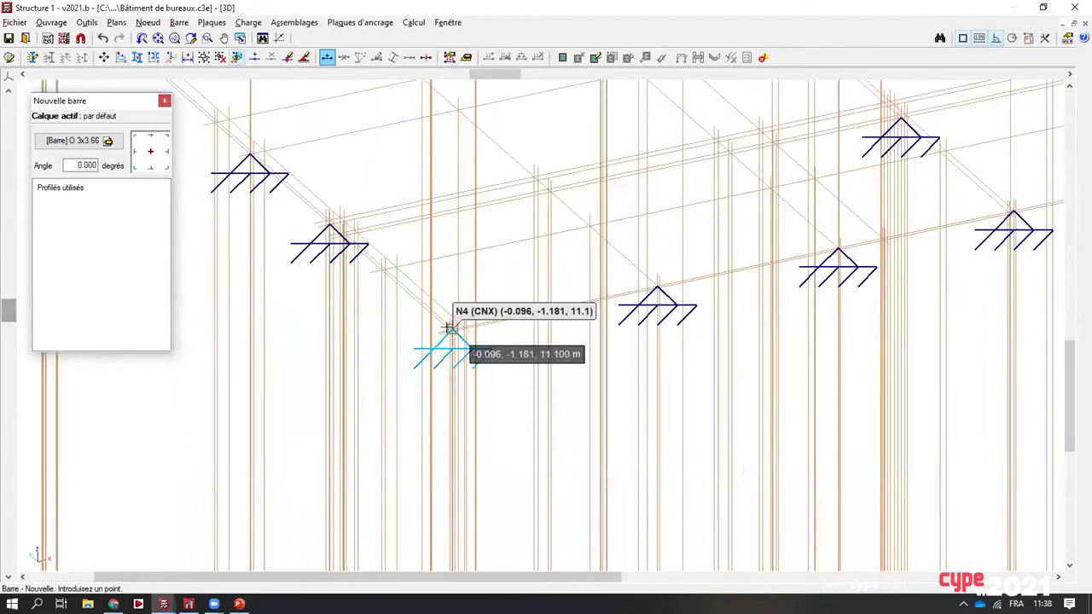
{"action": "left_click", "coordinate": [450, 328]}
{"action": "middle_click_drag", "start_coordinate": [452, 214], "coordinate": [453, 311]}
{"action": "left_click", "coordinate": [452, 240]}
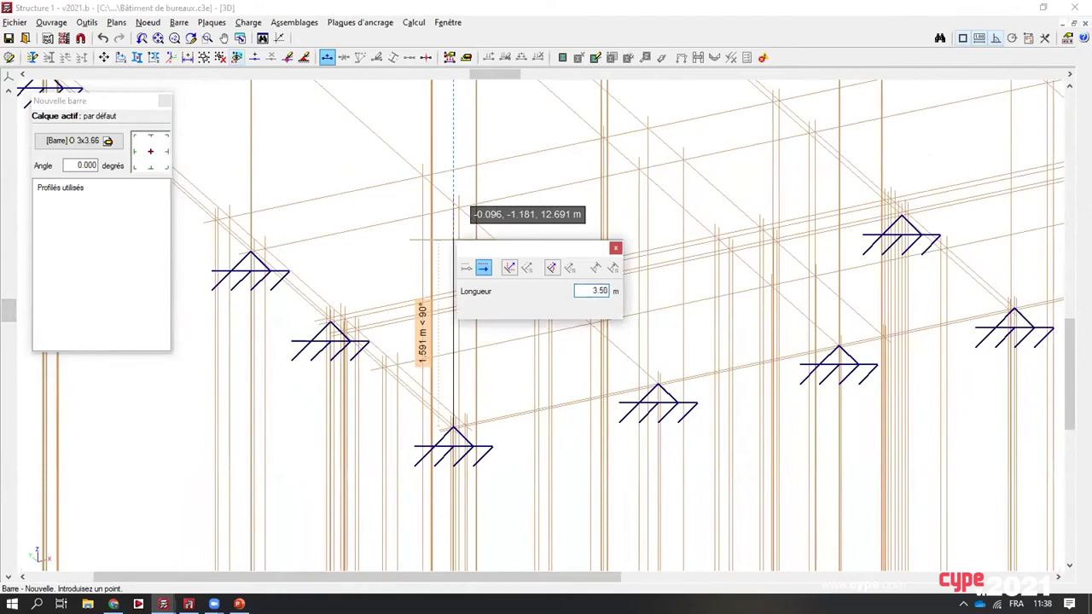
{"action": "type", "text": "3.50"}
{"action": "key", "text": "Return"}
Turn off the display of the grid and the reference lines in the 3D view.
{"action": "scroll", "coordinate": [457, 243], "scroll_direction": "down", "scroll_amount": 2}
{"action": "mouse_move", "coordinate": [458, 244]}
{"action": "middle_mouse_down"}
{"action": "mouse_move", "coordinate": [449, 320]}
{"action": "mouse_move", "coordinate": [518, 321]}
{"action": "mouse_move", "coordinate": [483, 342]}
{"action": "middle_mouse_up"}
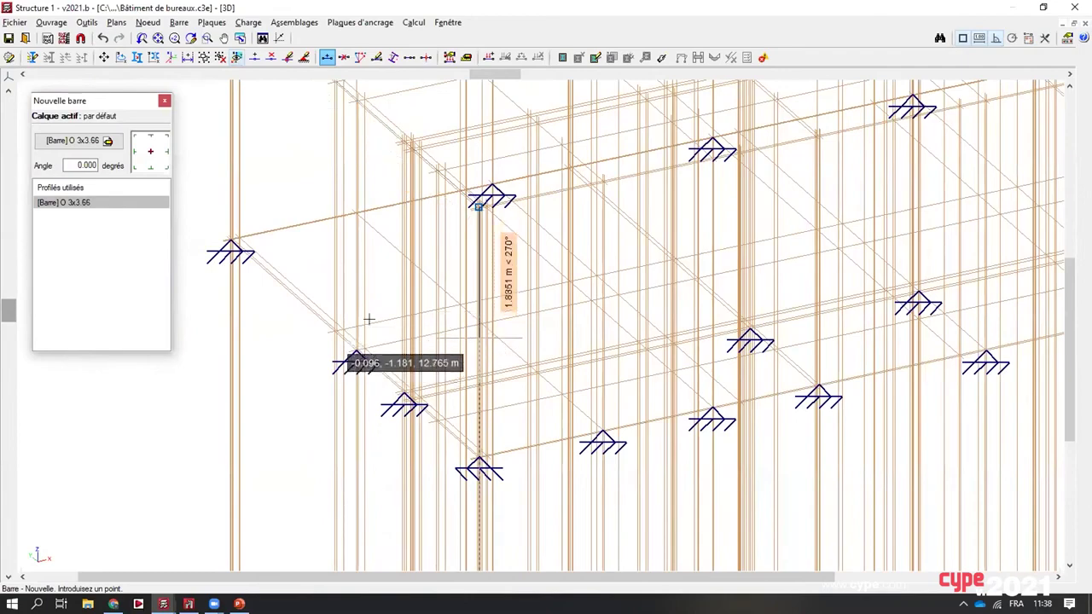
{"action": "middle_click_drag", "start_coordinate": [359, 306], "coordinate": [469, 300], "text": "shift"}
{"action": "left_click", "coordinate": [172, 25]}
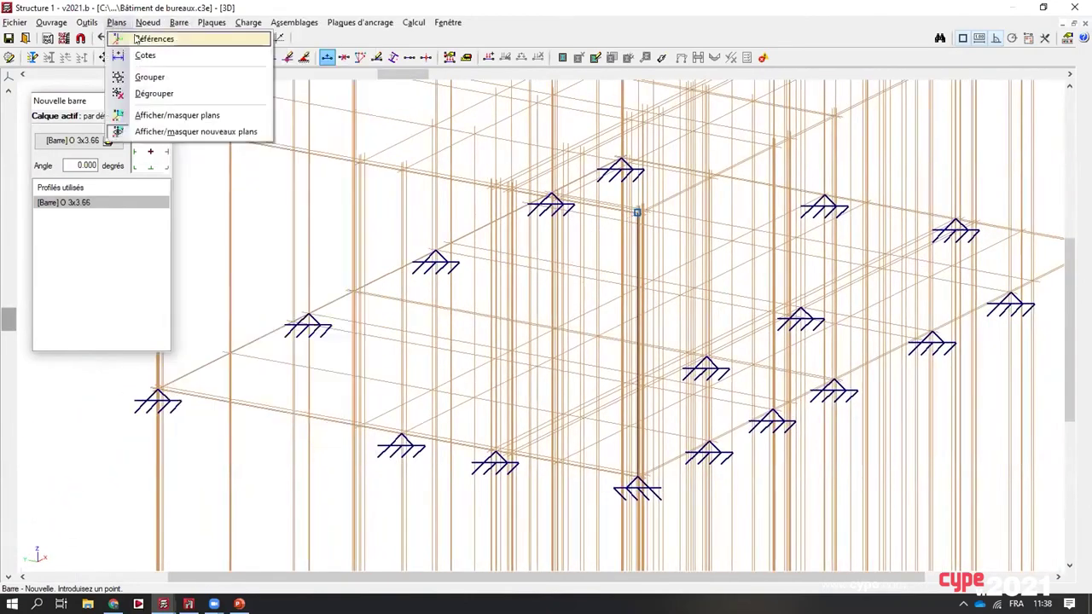
{"action": "left_click", "coordinate": [128, 36]}
{"action": "left_click", "coordinate": [467, 255]}
{"action": "left_click", "coordinate": [467, 241]}
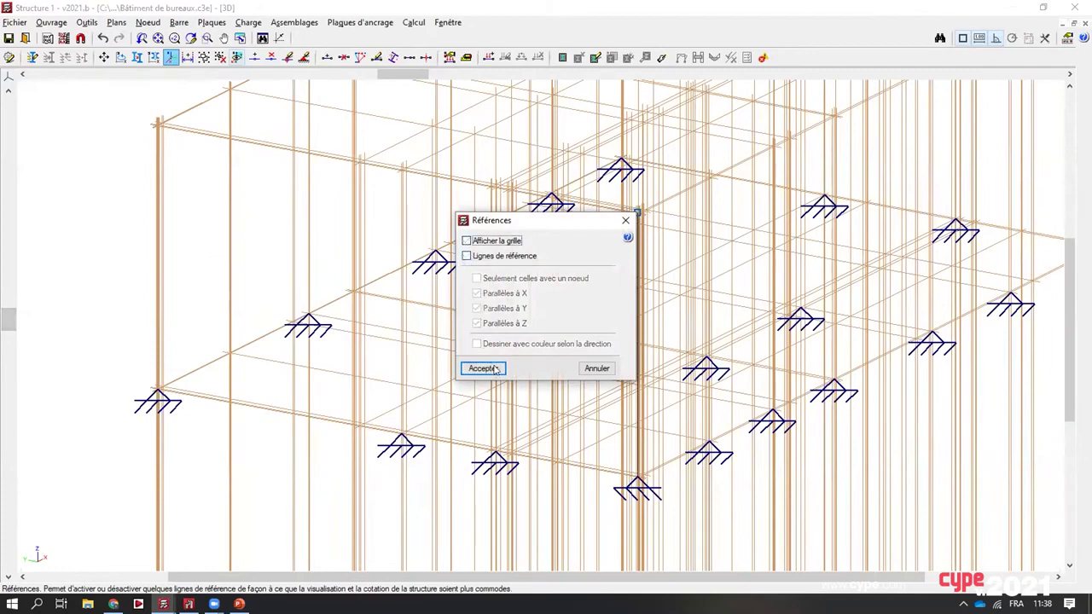
{"action": "left_click", "coordinate": [482, 368]}
Draw a second vertical bar, 3.50 m high, from the second support beyond the corner post along the building's short side.
{"action": "left_click", "coordinate": [178, 22]}
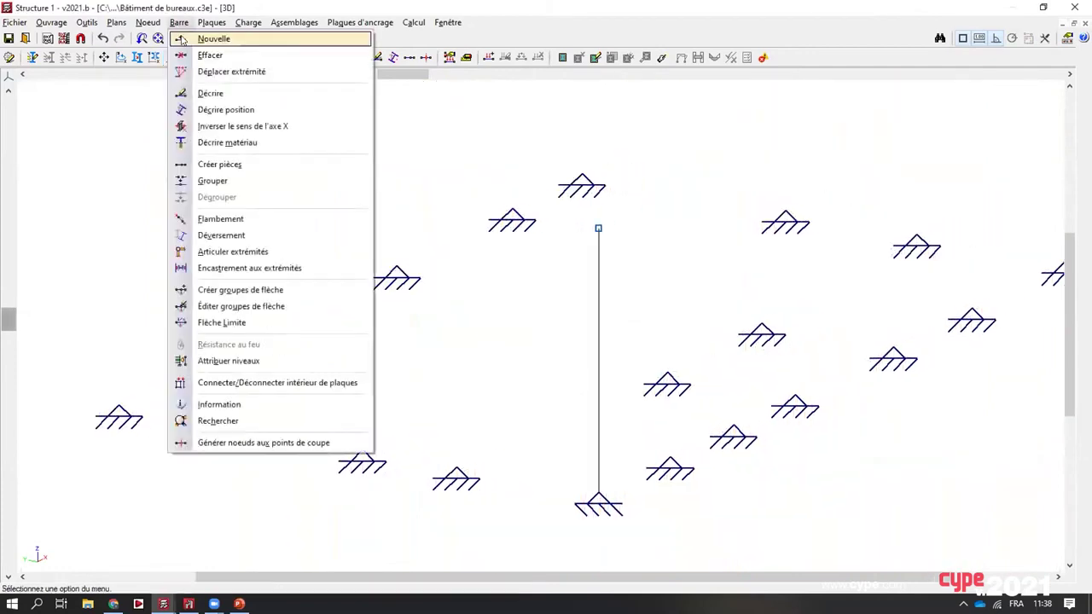
{"action": "left_click", "coordinate": [204, 39]}
{"action": "middle_click_drag", "start_coordinate": [685, 397], "coordinate": [730, 423]}
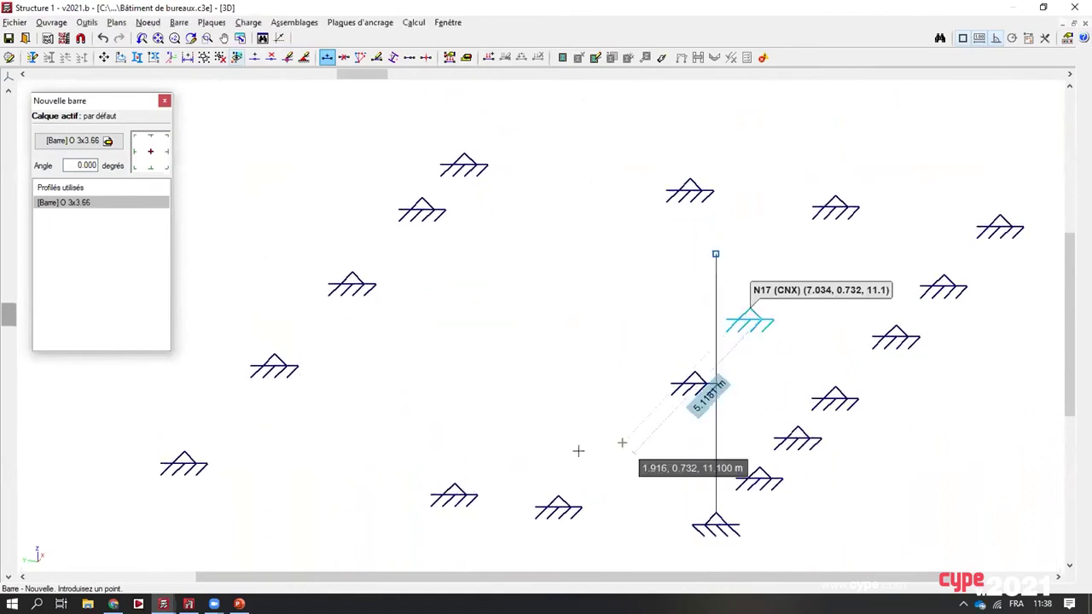
{"action": "left_click", "coordinate": [452, 483]}
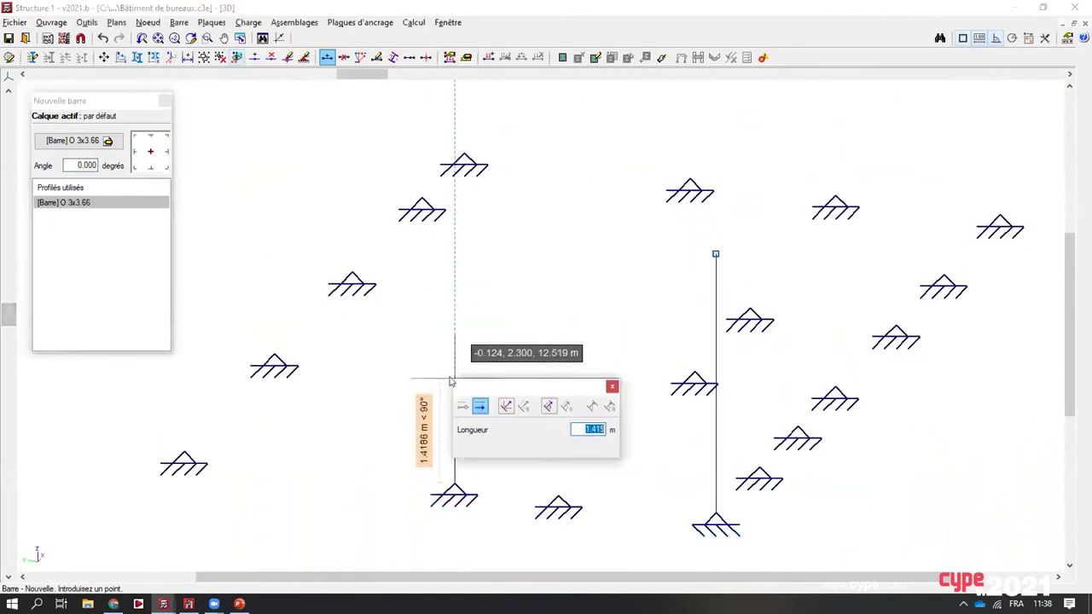
{"action": "key", "text": "Return"}
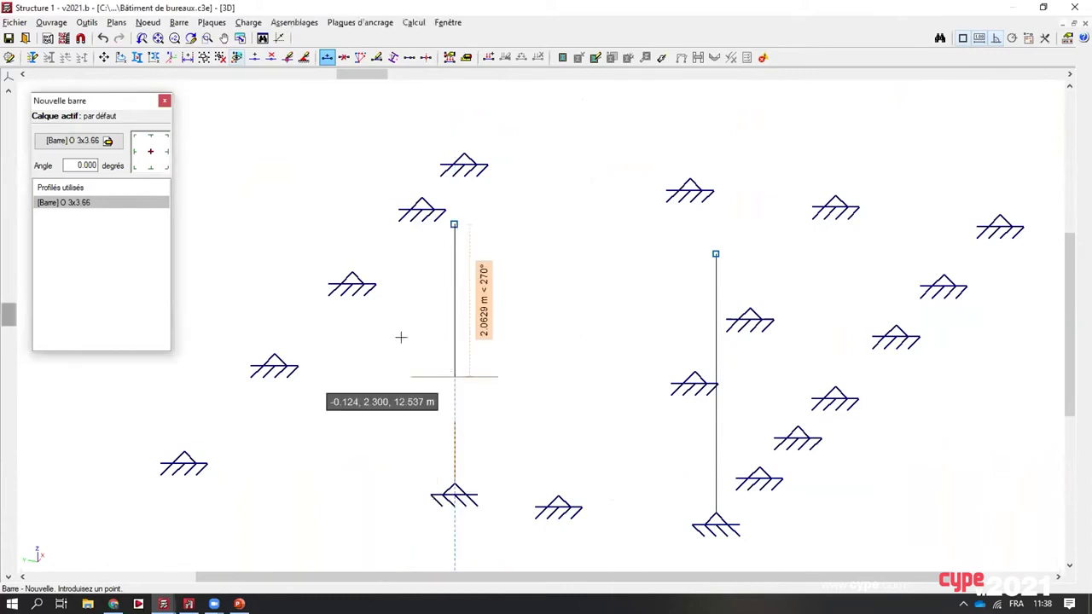
{"action": "middle_click_drag", "start_coordinate": [397, 336], "coordinate": [319, 477]}
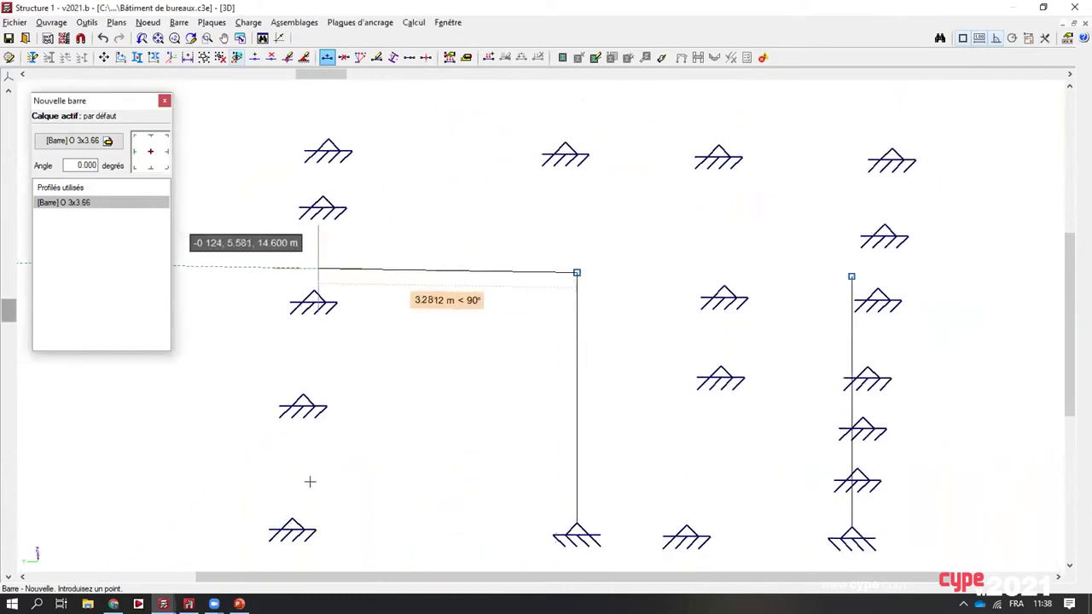
Draw a third 3.50 m vertical bar upward from the far corner support in line with the two existing posts.
{"action": "key", "text": "Escape"}
{"action": "left_click", "coordinate": [292, 519]}
{"action": "middle_click_drag", "start_coordinate": [303, 401], "coordinate": [400, 451]}
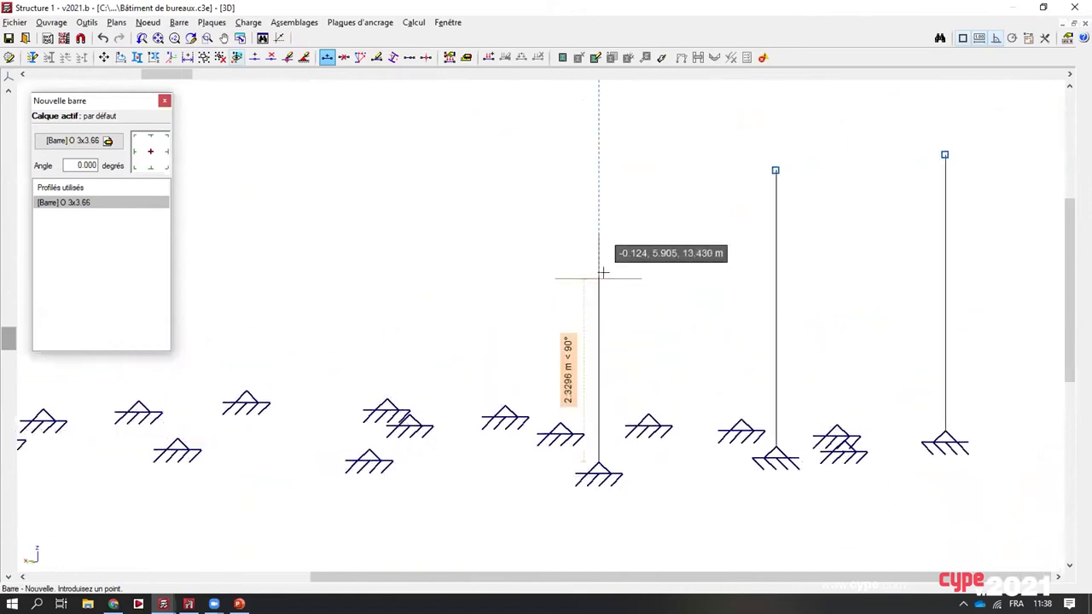
{"action": "key", "text": "3"}
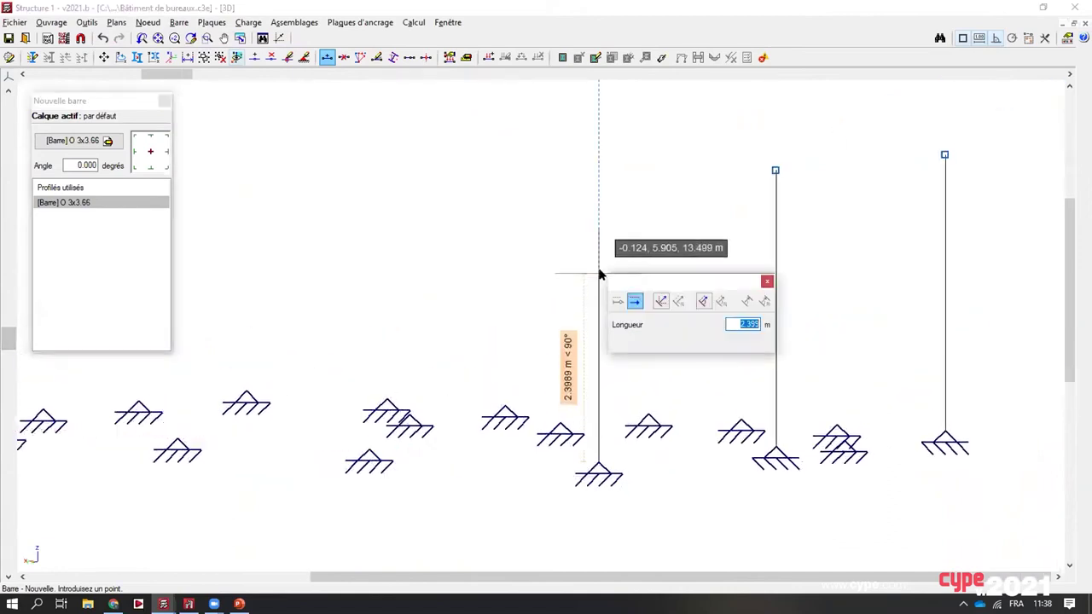
{"action": "key", "text": "Return"}
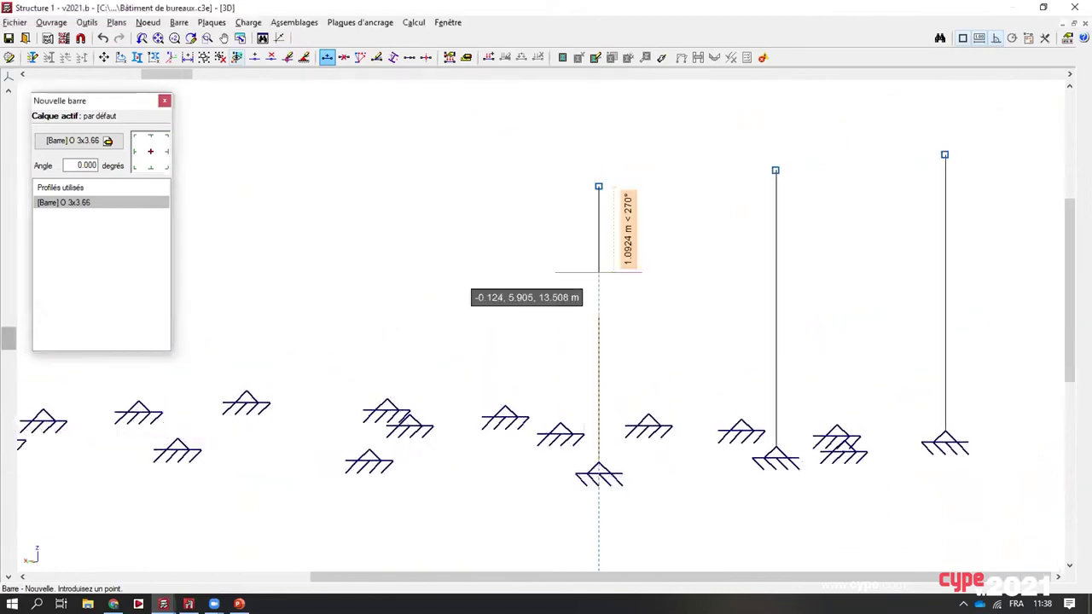
Draw a fourth vertical bar, 3.50 m high, from support N8, around the corner from the third post.
{"action": "scroll", "coordinate": [550, 309], "scroll_direction": "down", "scroll_amount": 5}
{"action": "middle_click_drag", "start_coordinate": [551, 306], "coordinate": [554, 404]}
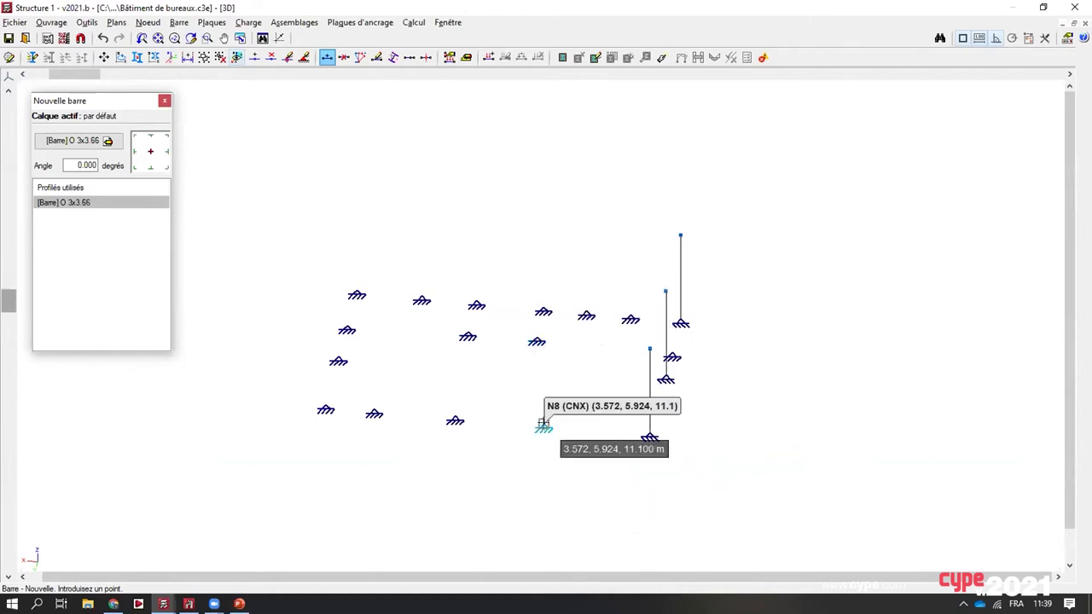
{"action": "left_click", "coordinate": [543, 423]}
{"action": "type", "text": "3"}
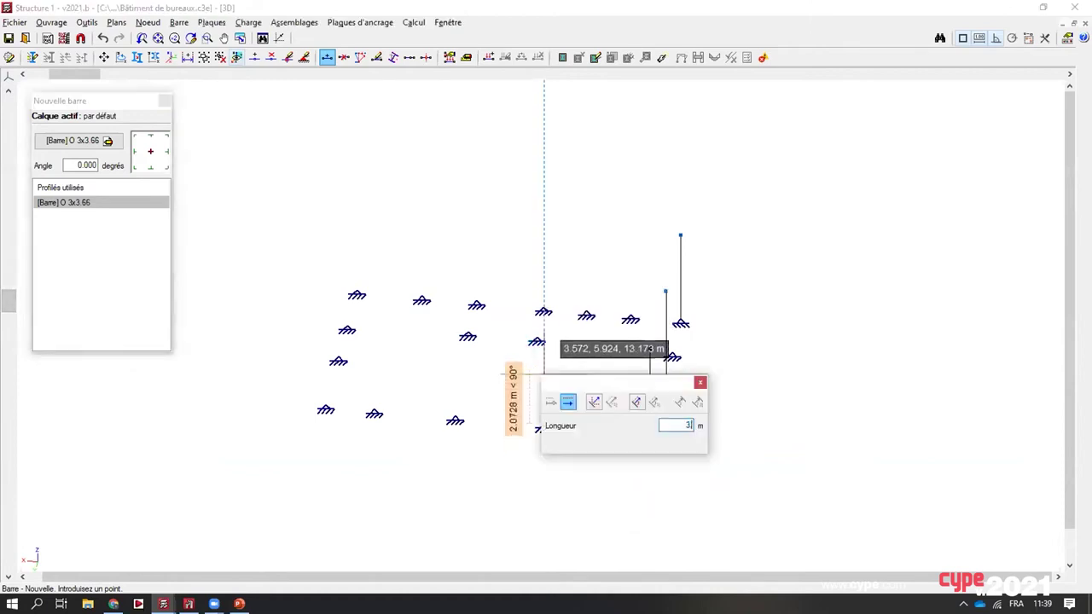
{"action": "type", "text": ".50"}
{"action": "key", "text": "Return"}
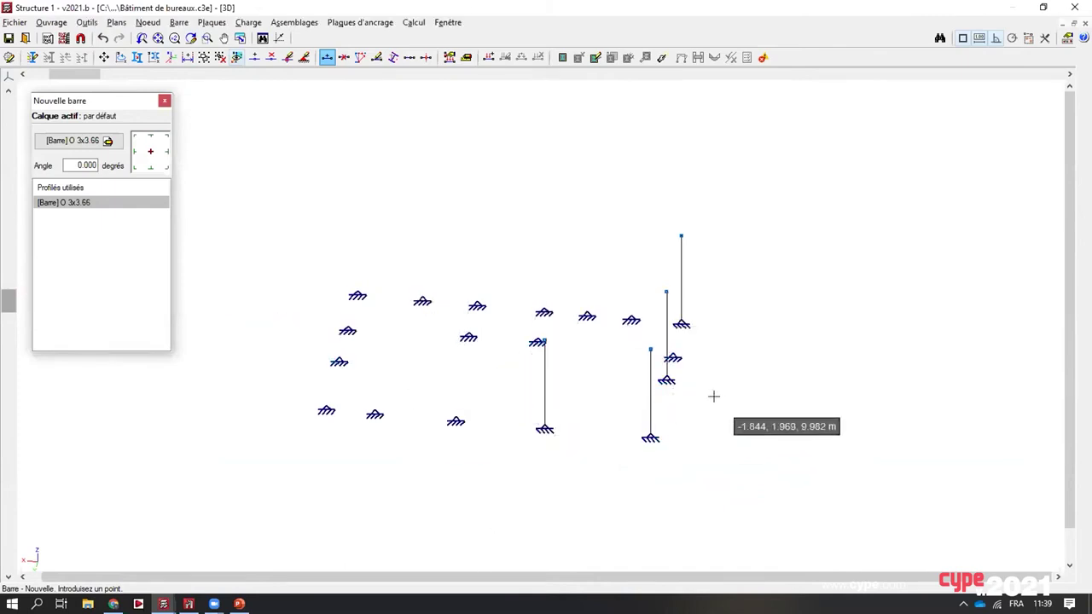
Turn off orthogonal drawing and connect the top of the N4 post to the top of the N6 post with a bar.
{"action": "scroll", "coordinate": [635, 358], "scroll_direction": "up", "scroll_amount": 5}
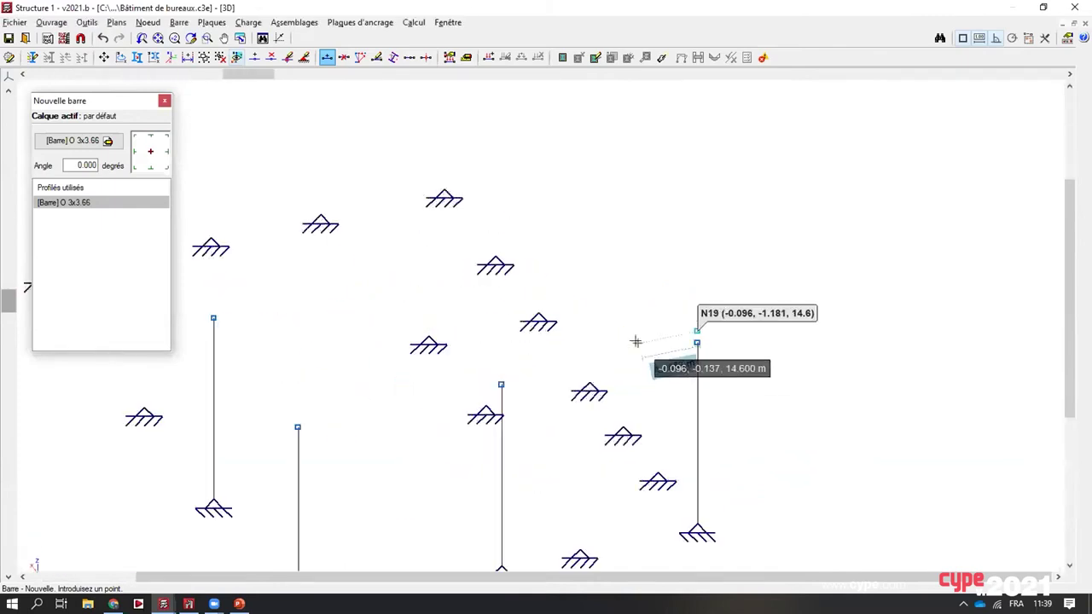
{"action": "scroll", "coordinate": [698, 343], "scroll_direction": "up", "scroll_amount": 2}
{"action": "left_click", "coordinate": [687, 302]}
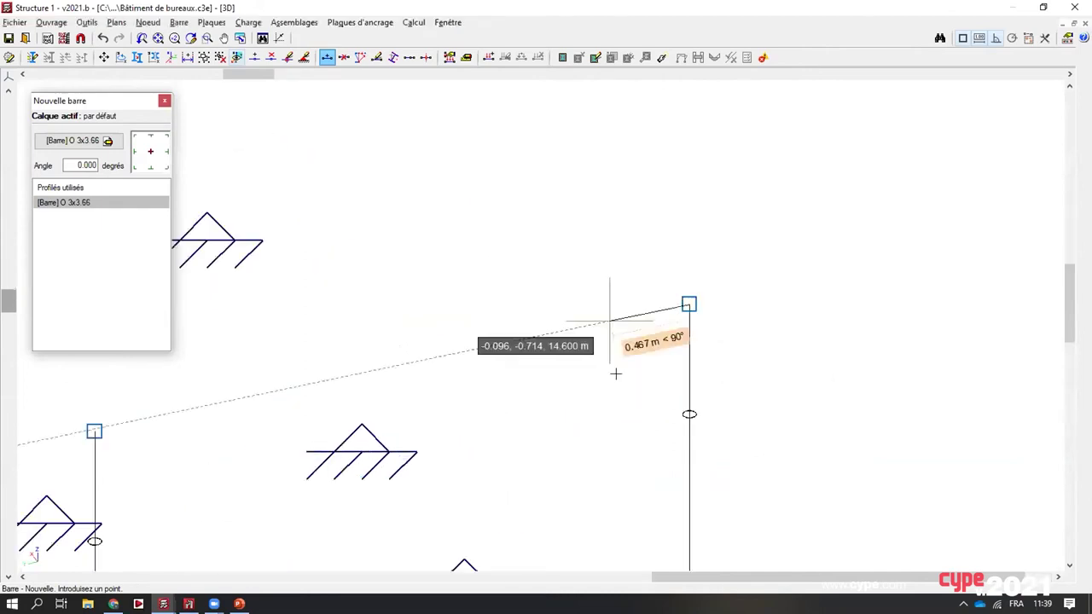
{"action": "middle_click_drag", "start_coordinate": [230, 353], "coordinate": [351, 320]}
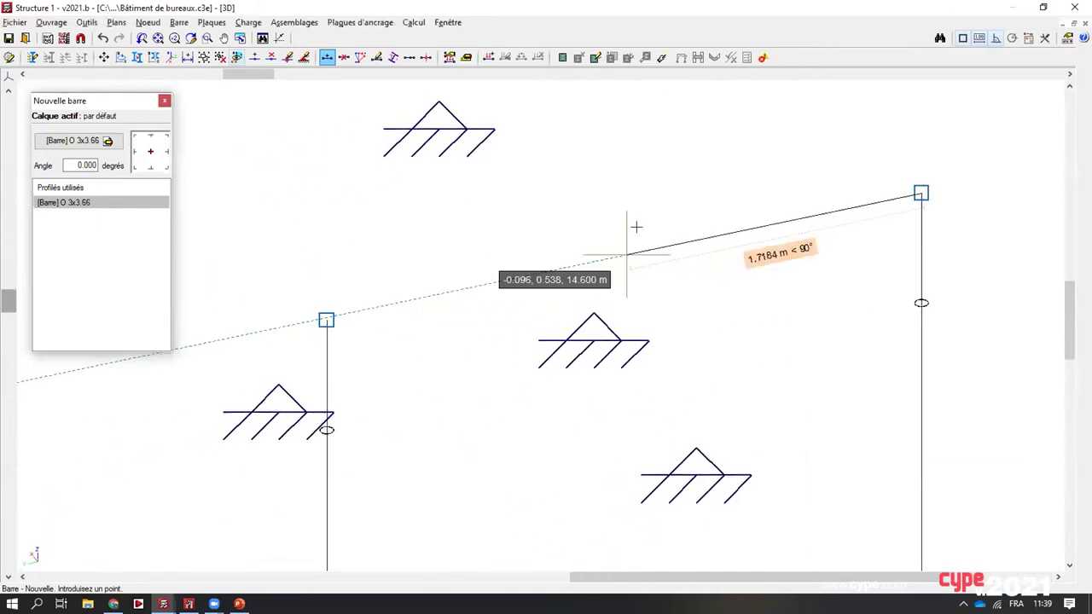
{"action": "left_click", "coordinate": [995, 40]}
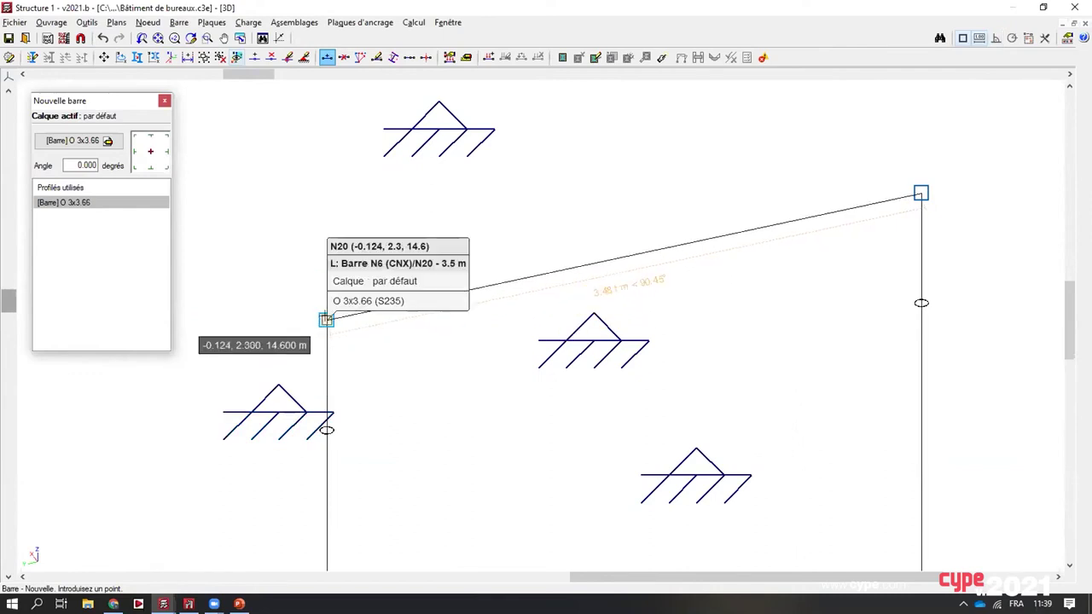
{"action": "left_click", "coordinate": [327, 320]}
{"action": "scroll", "coordinate": [347, 367], "scroll_direction": "down", "scroll_amount": 2}
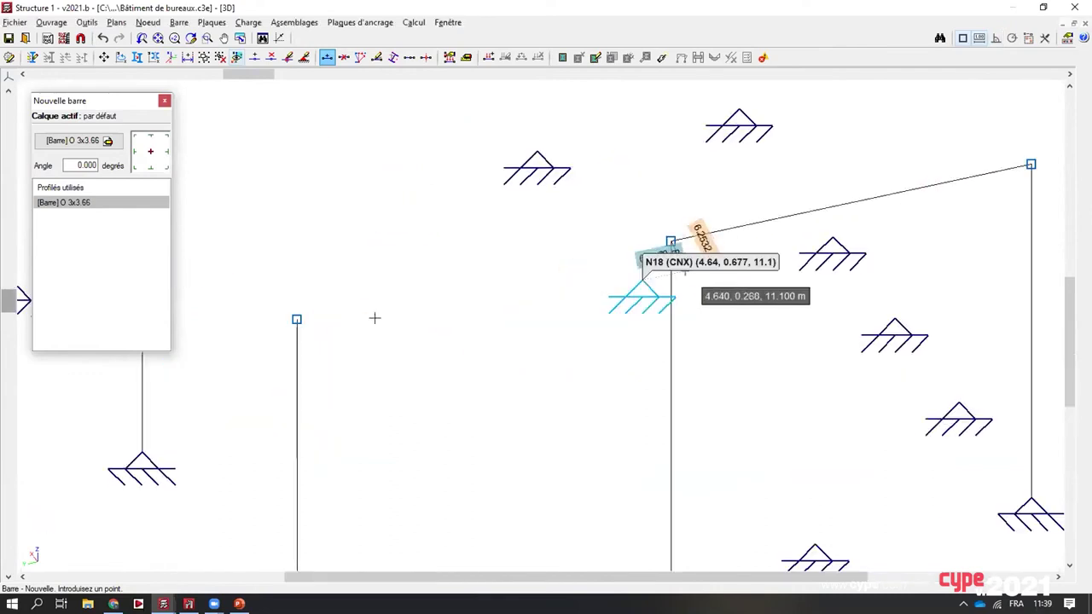
Continue the top bar from the N6 post to the top of the far corner post.
{"action": "scroll", "coordinate": [295, 322], "scroll_direction": "up", "scroll_amount": 3}
{"action": "scroll", "coordinate": [295, 323], "scroll_direction": "up", "scroll_amount": 2}
{"action": "left_click", "coordinate": [288, 327]}
Extend the top bar around the corner to the top of the N8 post, and finish the bar command.
{"action": "scroll", "coordinate": [290, 329], "scroll_direction": "down", "scroll_amount": 3}
{"action": "middle_click_drag", "start_coordinate": [290, 330], "coordinate": [620, 417]}
{"action": "scroll", "coordinate": [367, 352], "scroll_direction": "down", "scroll_amount": 3}
{"action": "middle_click_drag", "start_coordinate": [367, 351], "coordinate": [417, 438]}
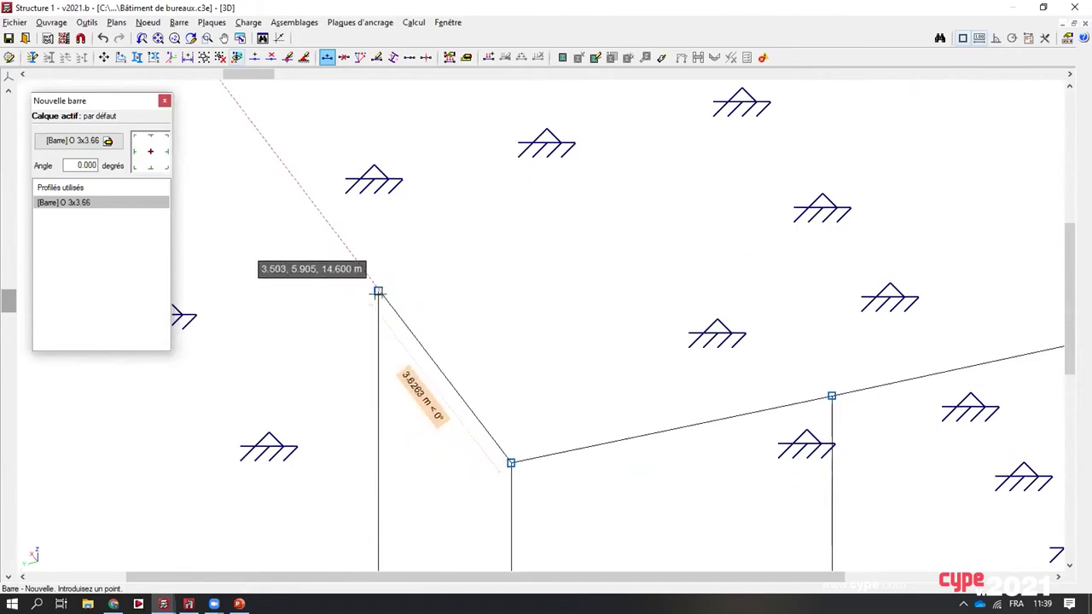
{"action": "scroll", "coordinate": [378, 281], "scroll_direction": "up", "scroll_amount": 3}
{"action": "left_click", "coordinate": [371, 233]}
{"action": "right_click", "coordinate": [371, 233]}
{"action": "scroll", "coordinate": [441, 332], "scroll_direction": "down", "scroll_amount": 6}
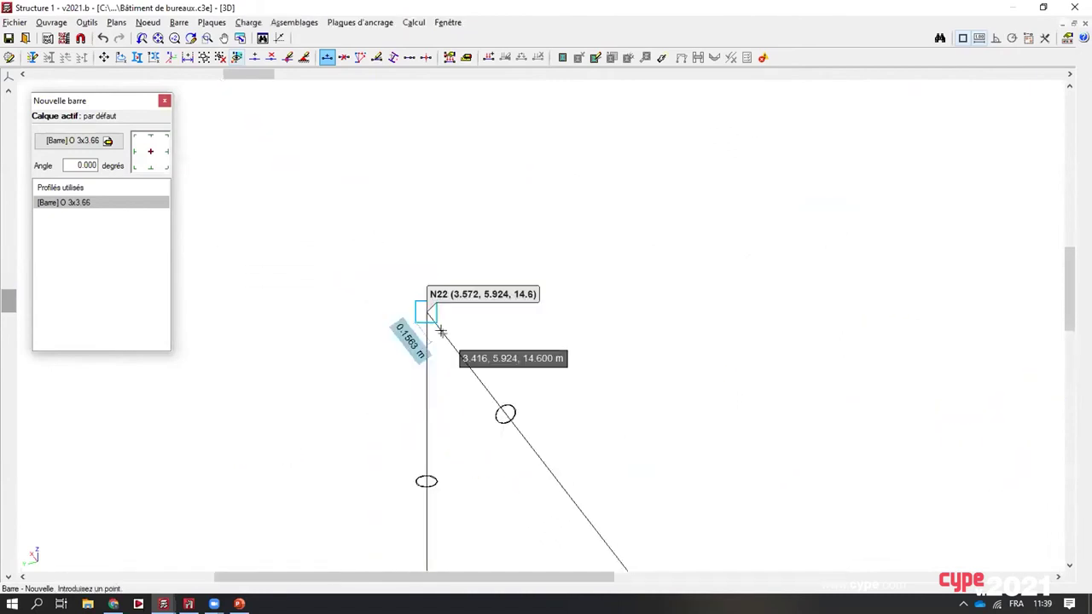
{"action": "middle_click_drag", "start_coordinate": [448, 335], "coordinate": [321, 337]}
{"action": "middle_click_drag", "start_coordinate": [368, 411], "coordinate": [233, 398], "text": "shift"}
{"action": "scroll", "coordinate": [361, 366], "scroll_direction": "up", "scroll_amount": 3}
{"action": "middle_click_drag", "start_coordinate": [360, 366], "coordinate": [480, 355]}
{"action": "scroll", "coordinate": [328, 341], "scroll_direction": "up", "scroll_amount": 2}
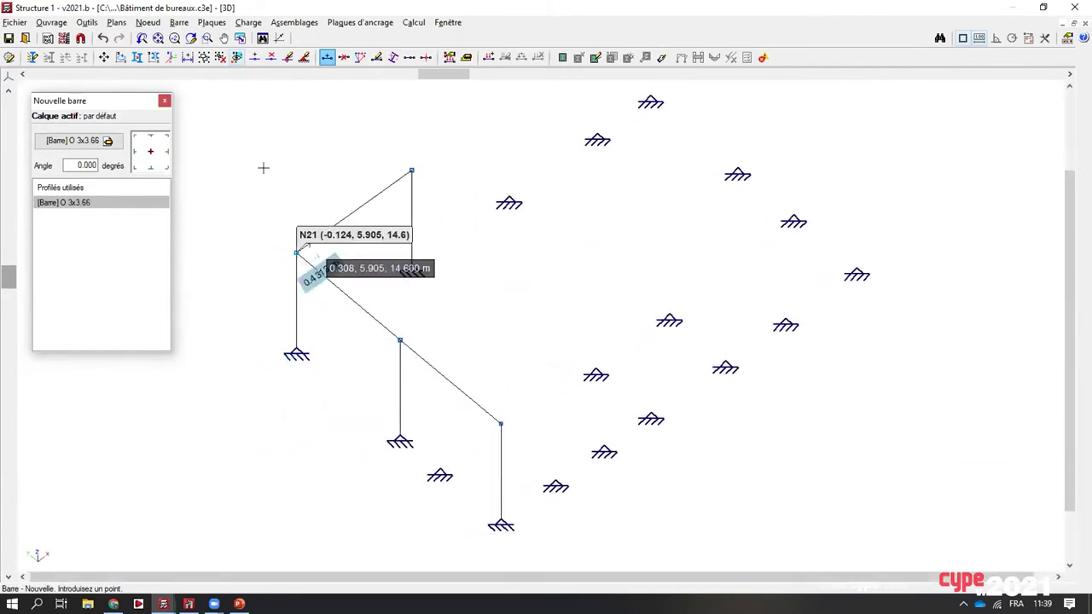
{"action": "left_click", "coordinate": [165, 100]}
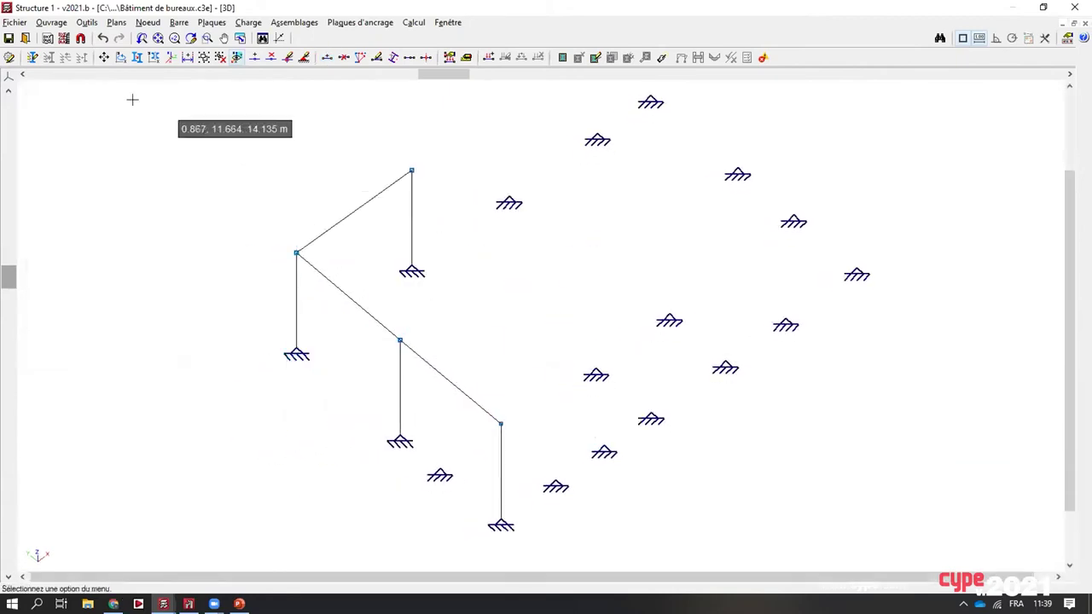
{"action": "left_click", "coordinate": [150, 22]}
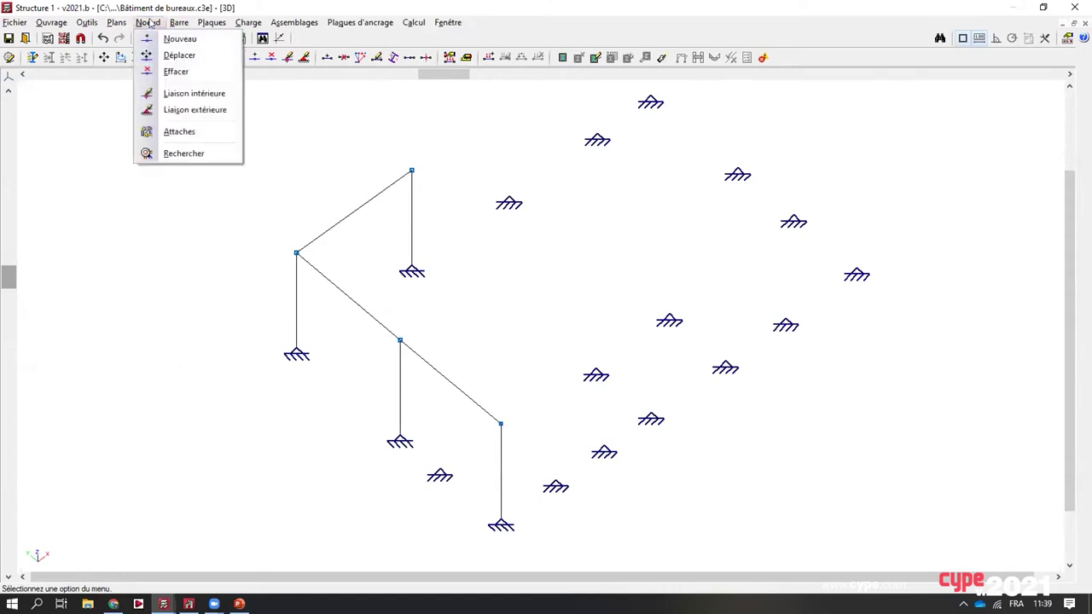
{"action": "left_click", "coordinate": [151, 23]}
{"action": "left_click", "coordinate": [155, 25]}
{"action": "mouse_move", "coordinate": [170, 25]}
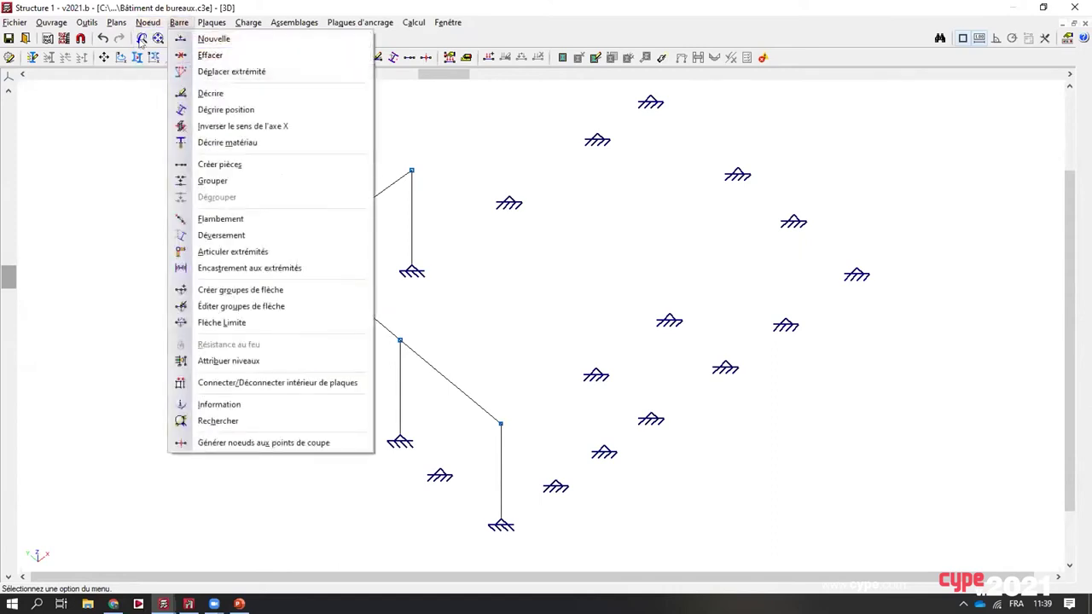
{"action": "mouse_move", "coordinate": [239, 23]}
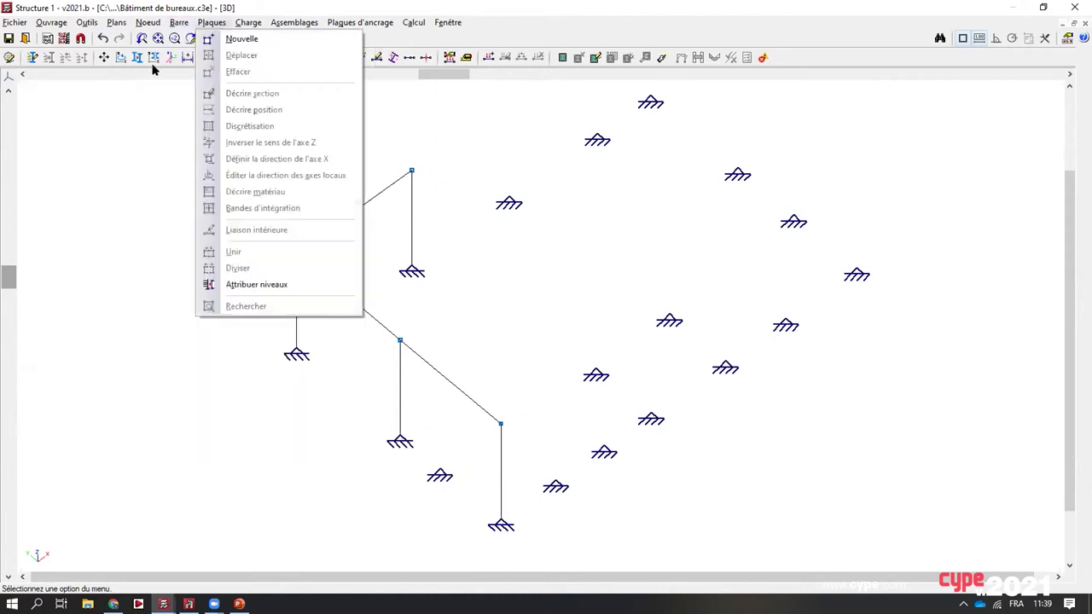
{"action": "left_click", "coordinate": [100, 3]}
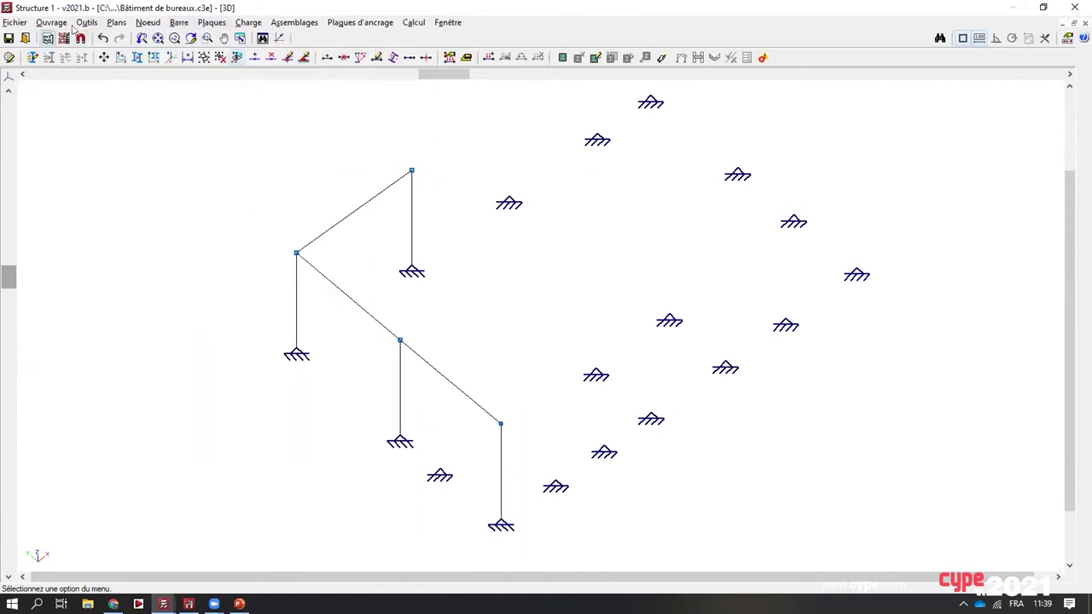
Inspect the 3D model of the complete bar structure from several sides, and return to the building's floor plan.
{"action": "left_click", "coordinate": [86, 22]}
{"action": "mouse_move", "coordinate": [146, 305]}
{"action": "left_click", "coordinate": [338, 300]}
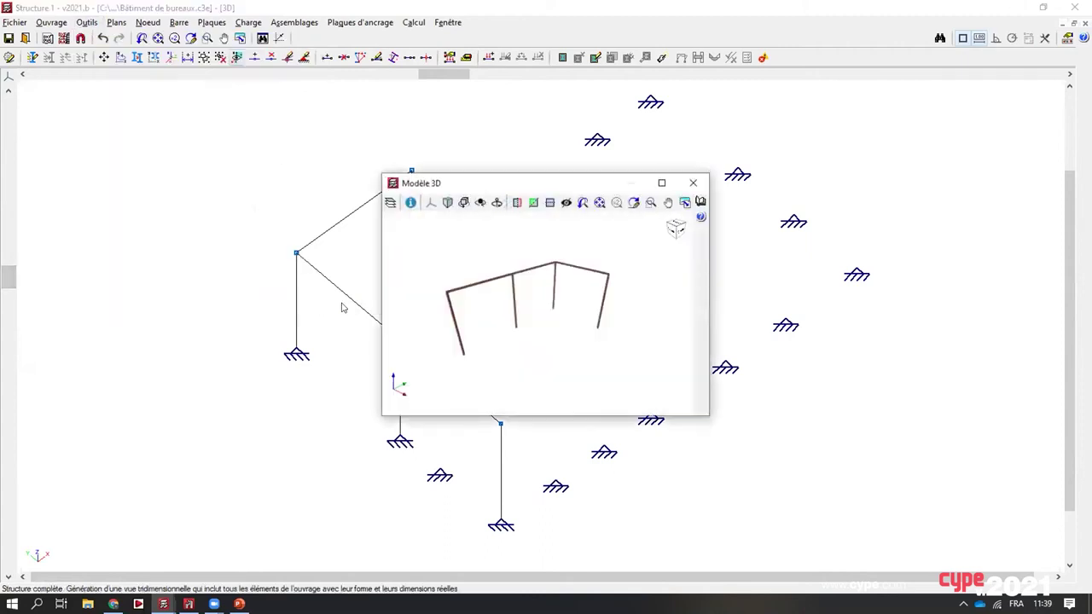
{"action": "left_click", "coordinate": [669, 184]}
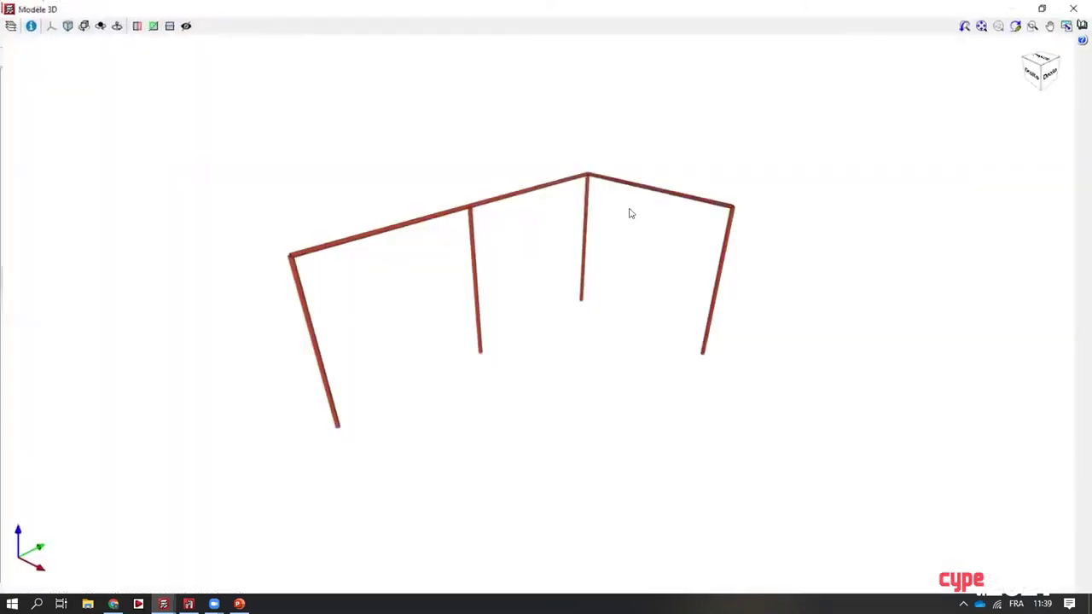
{"action": "middle_click_drag", "start_coordinate": [629, 212], "coordinate": [663, 252]}
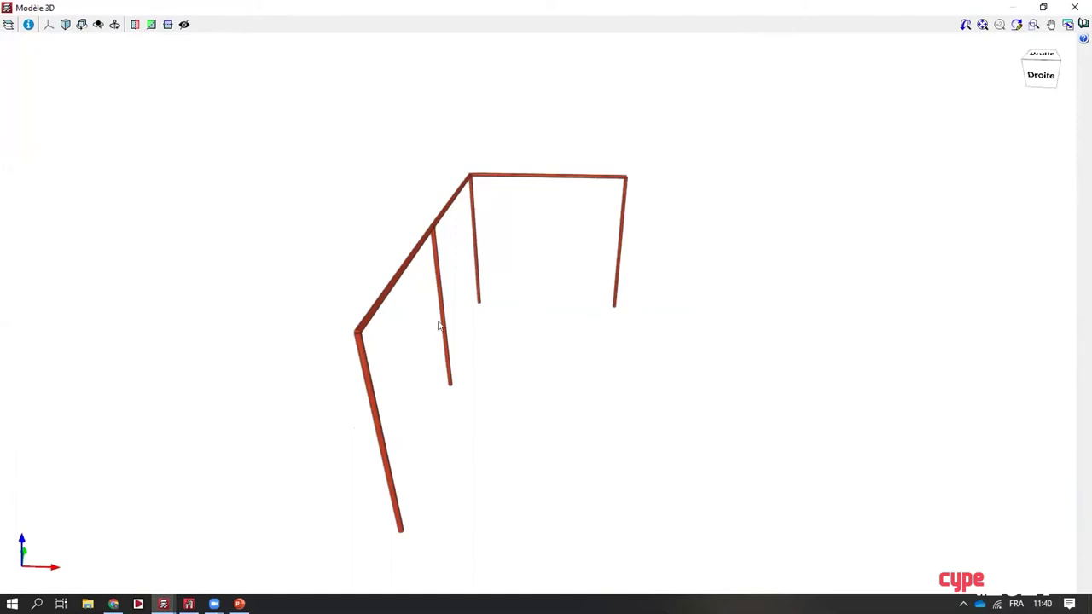
{"action": "middle_click_drag", "start_coordinate": [438, 325], "coordinate": [327, 362]}
{"action": "left_click", "coordinate": [1075, 6]}
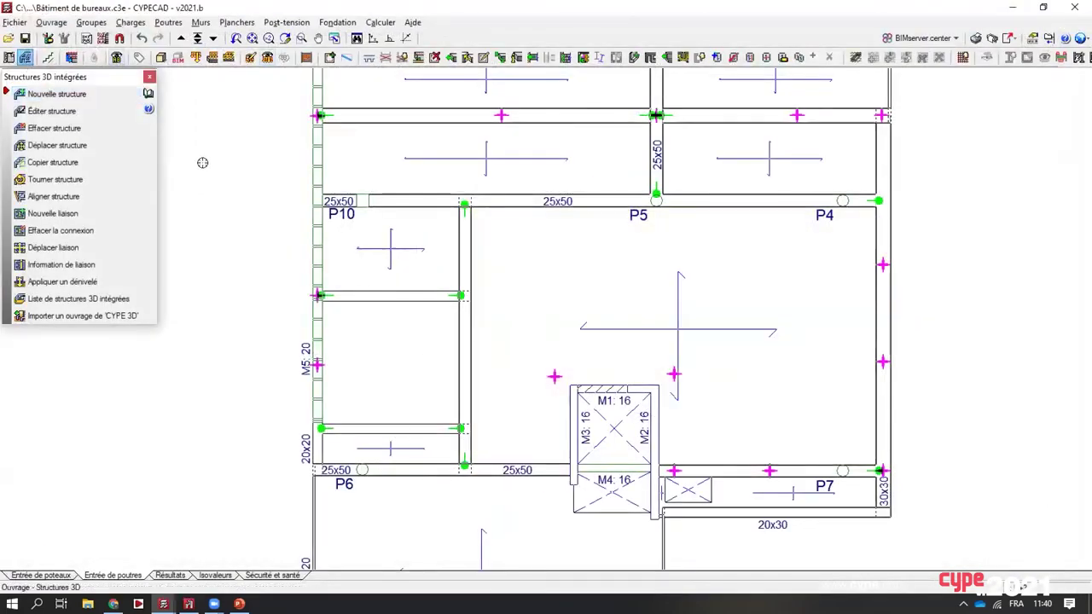
Examine the 3D view of the building to check how the four posts and top bars sit on the roof slab.
{"action": "left_click", "coordinate": [159, 57]}
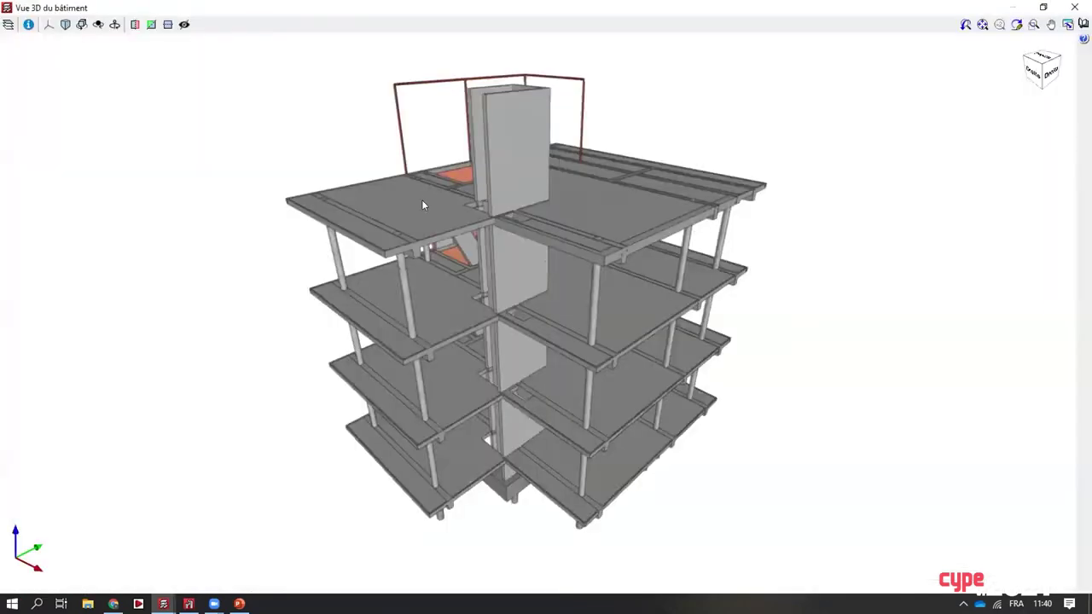
{"action": "left_click_drag", "start_coordinate": [422, 202], "coordinate": [821, 212]}
{"action": "scroll", "coordinate": [623, 168], "scroll_direction": "up", "scroll_amount": 3}
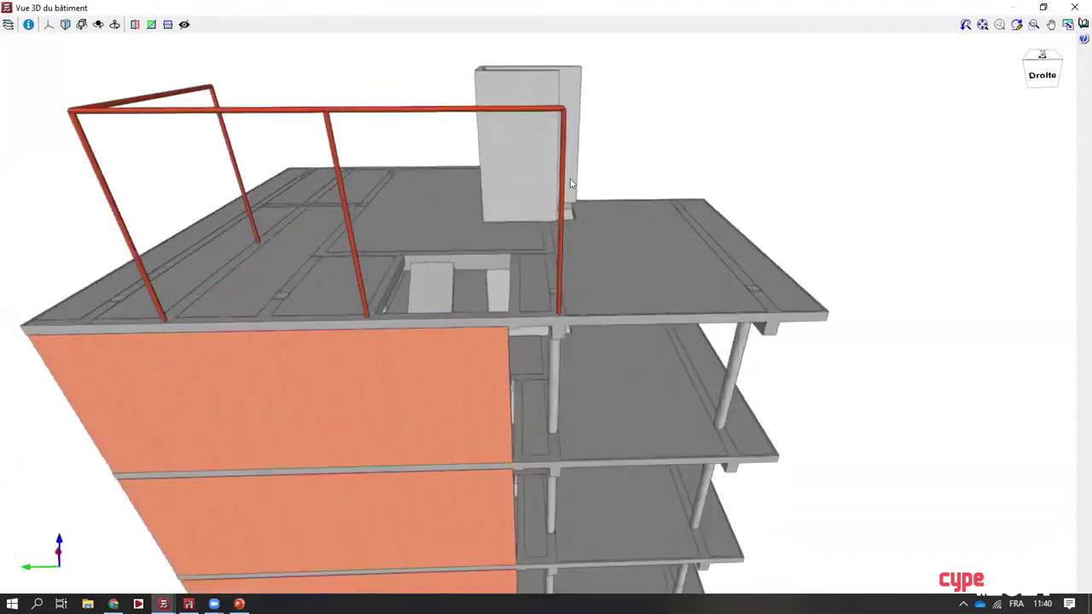
{"action": "scroll", "coordinate": [570, 184], "scroll_direction": "down", "scroll_amount": 1}
{"action": "left_click_drag", "start_coordinate": [576, 199], "coordinate": [625, 224]}
{"action": "middle_click_drag", "start_coordinate": [624, 242], "coordinate": [427, 235]}
{"action": "left_click", "coordinate": [1074, 7]}
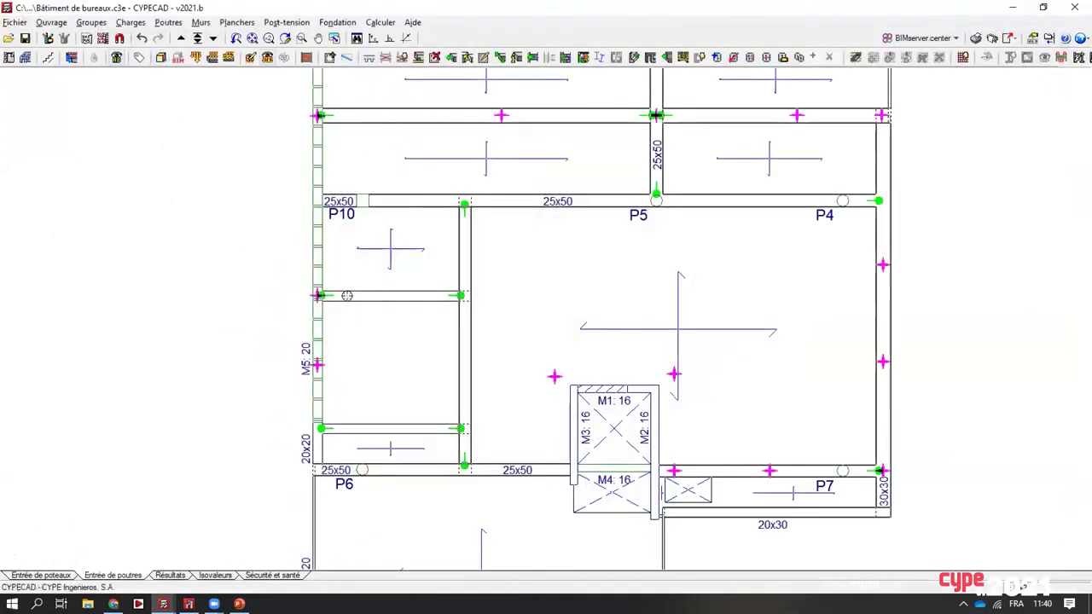
Switch to the CYPECAD FINAL project and examine the finished rooftop tube structure in the 3D building view.
{"action": "mouse_move", "coordinate": [163, 603]}
{"action": "left_click", "coordinate": [243, 559]}
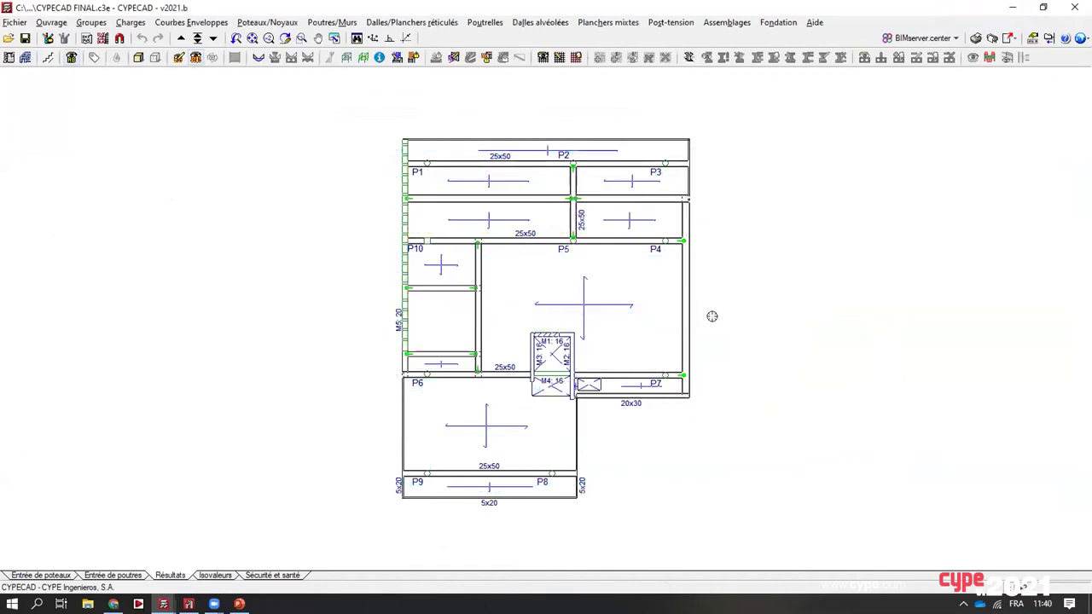
{"action": "scroll", "coordinate": [713, 319], "scroll_direction": "up", "scroll_amount": 1}
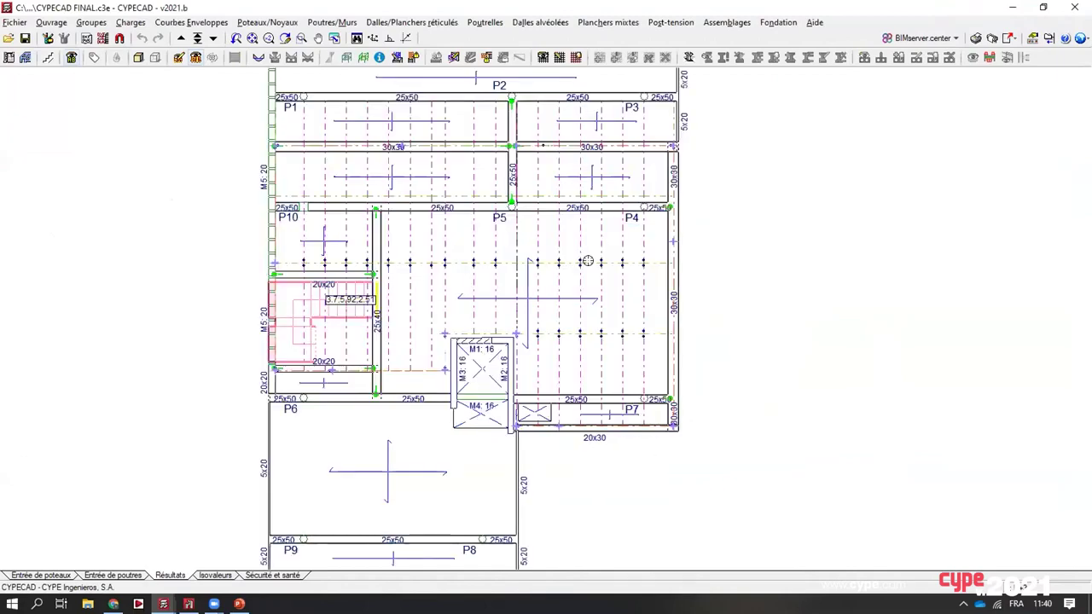
{"action": "scroll", "coordinate": [597, 263], "scroll_direction": "down", "scroll_amount": 2}
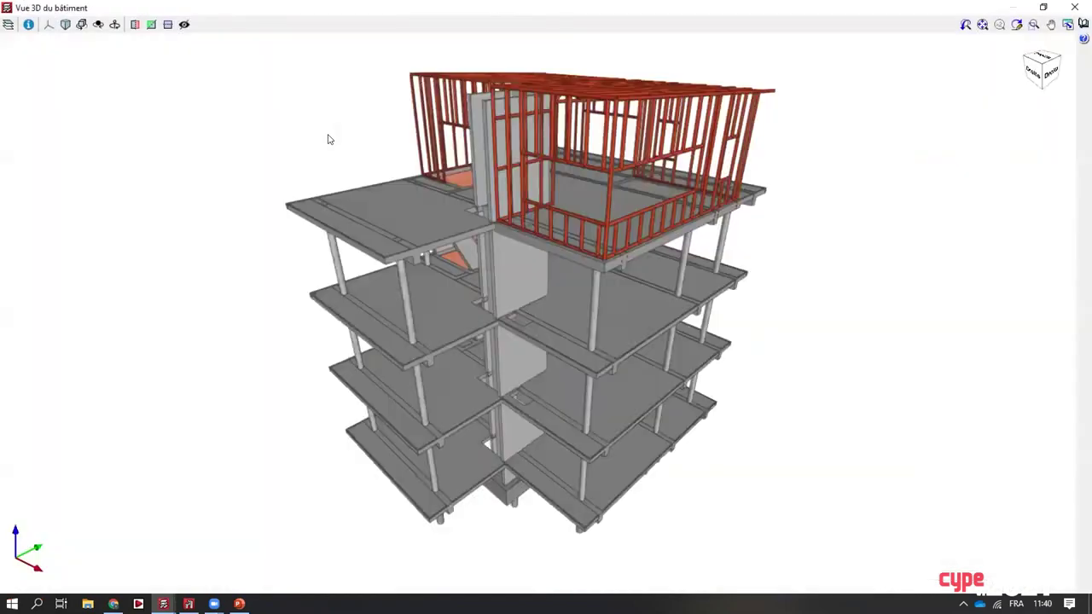
{"action": "mouse_move", "coordinate": [638, 283]}
{"action": "left_mouse_down"}
{"action": "mouse_move", "coordinate": [488, 296]}
{"action": "mouse_move", "coordinate": [628, 294]}
{"action": "left_mouse_up"}
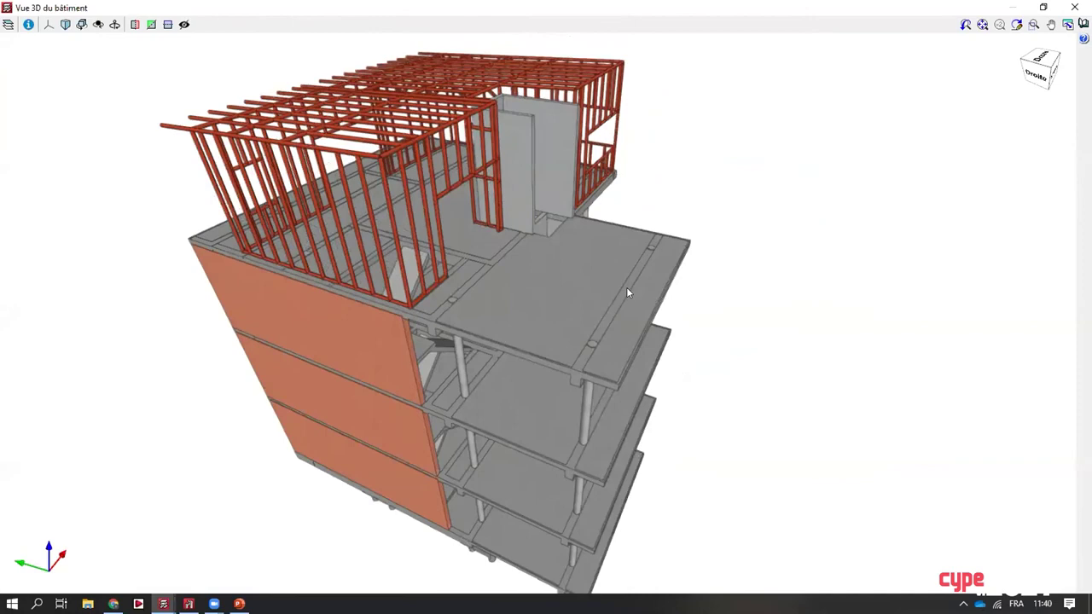
{"action": "left_click_drag", "start_coordinate": [627, 292], "coordinate": [525, 272]}
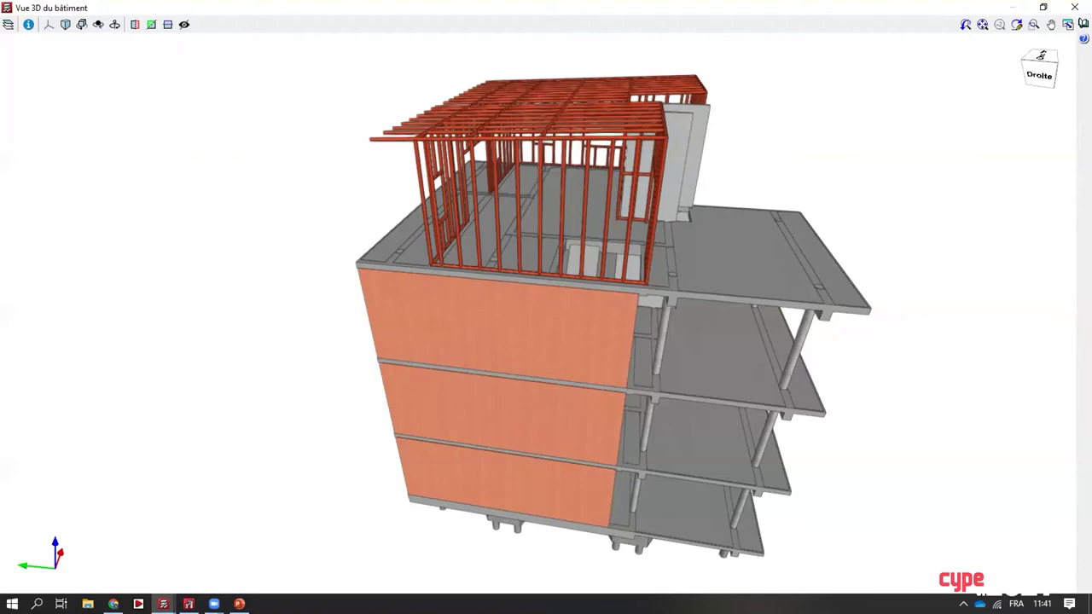
{"action": "left_click", "coordinate": [1075, 7]}
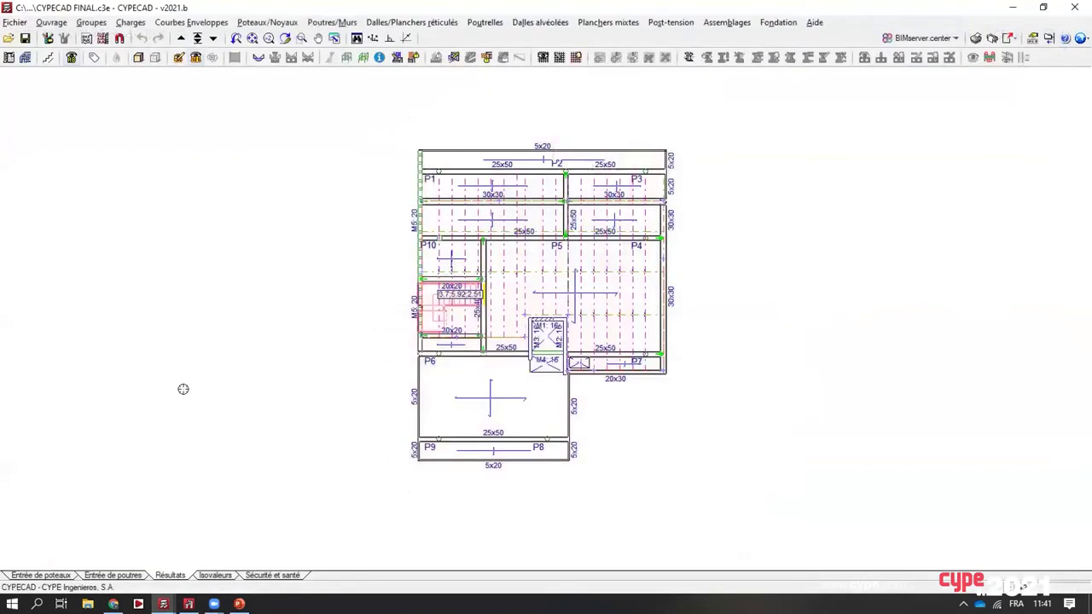
Display the deformed shape of the CYPECAD FINAL building from the last calculation.
{"action": "middle_click_drag", "start_coordinate": [437, 305], "coordinate": [417, 314]}
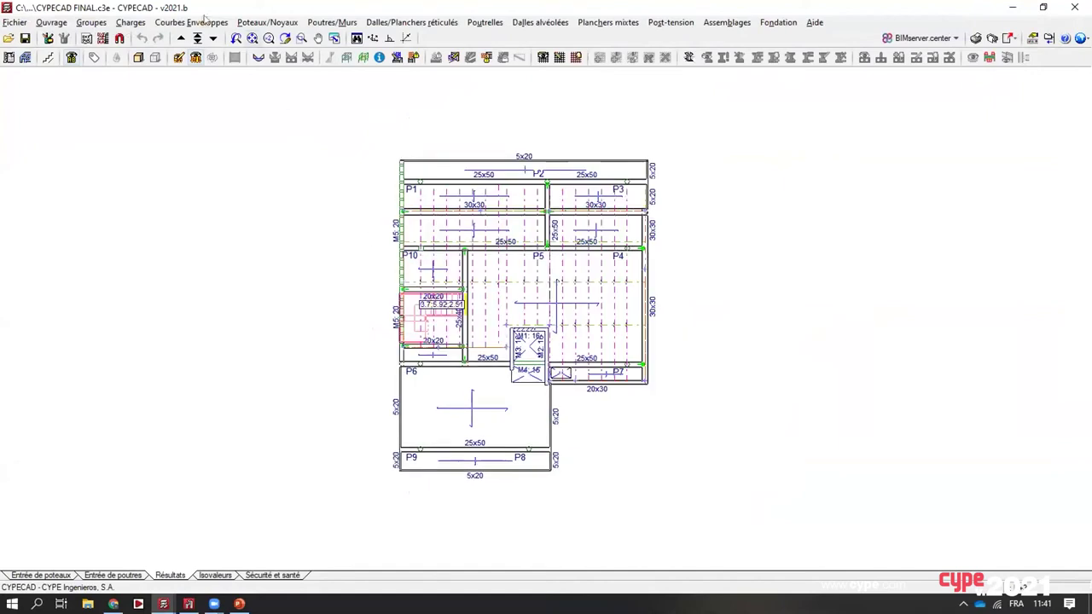
{"action": "left_click", "coordinate": [203, 22]}
{"action": "left_click", "coordinate": [204, 330]}
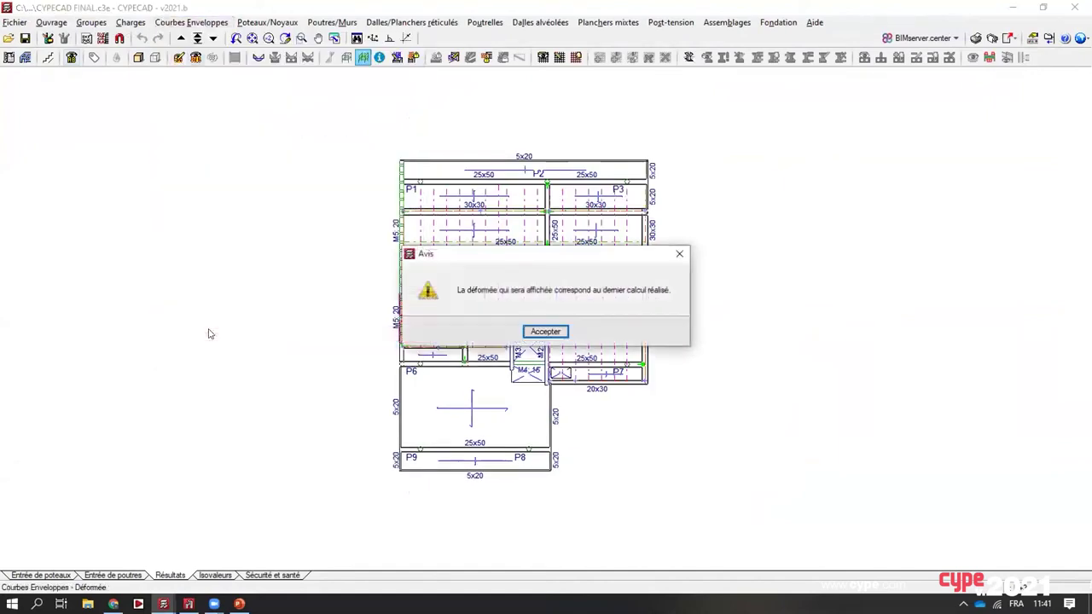
{"action": "left_click", "coordinate": [545, 331]}
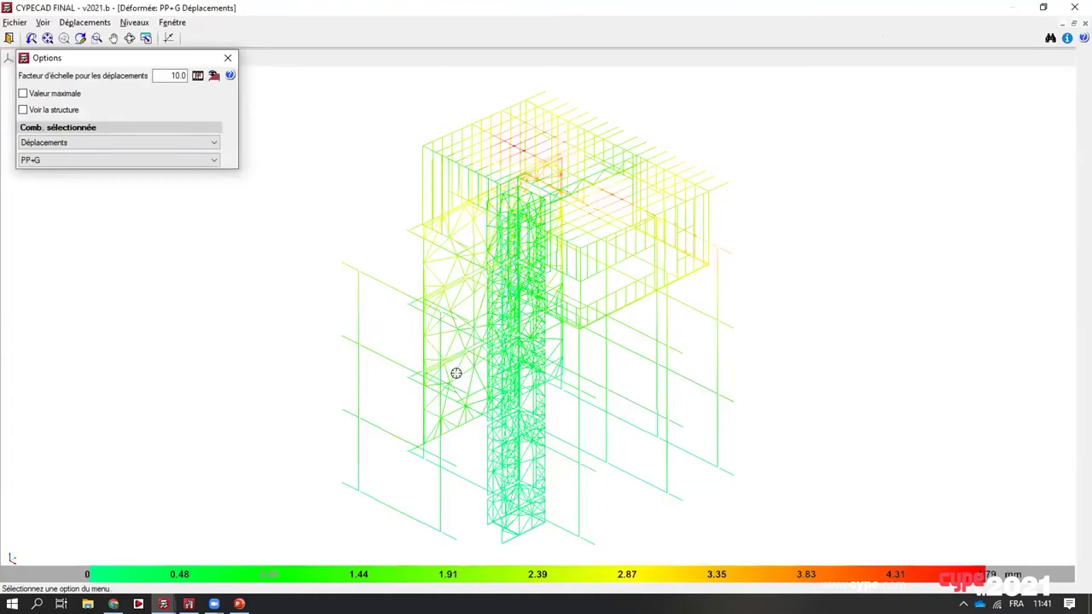
Show the floor slabs in the PP+G deformed shape and examine the whole building from several sides.
{"action": "mouse_move", "coordinate": [575, 290]}
{"action": "middle_mouse_down"}
{"action": "mouse_move", "coordinate": [708, 282]}
{"action": "mouse_move", "coordinate": [615, 252]}
{"action": "middle_mouse_up"}
{"action": "middle_click_drag", "start_coordinate": [506, 303], "coordinate": [707, 303]}
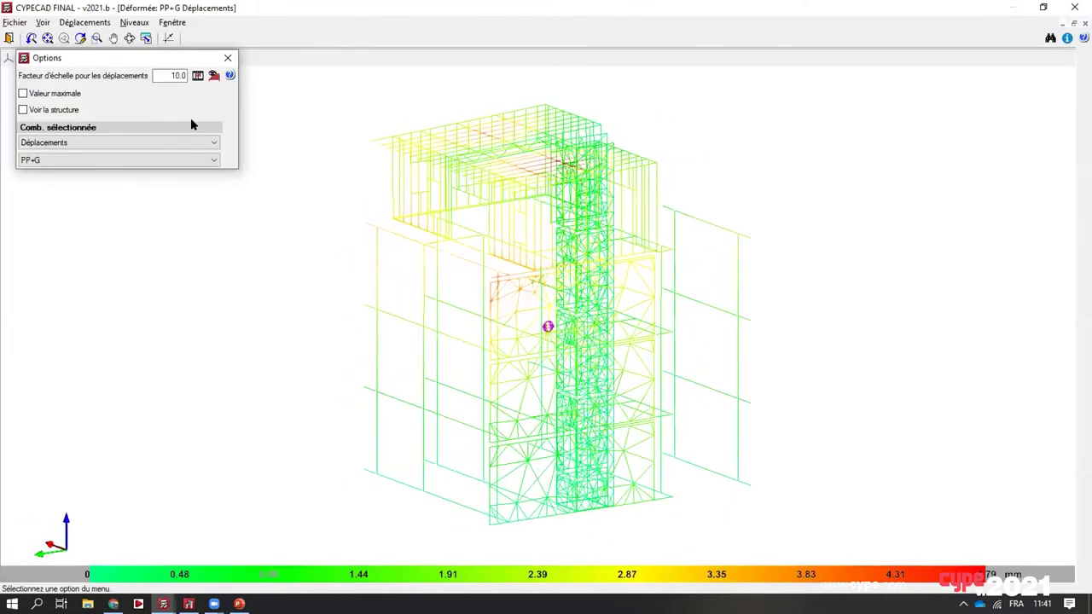
{"action": "left_click", "coordinate": [215, 75]}
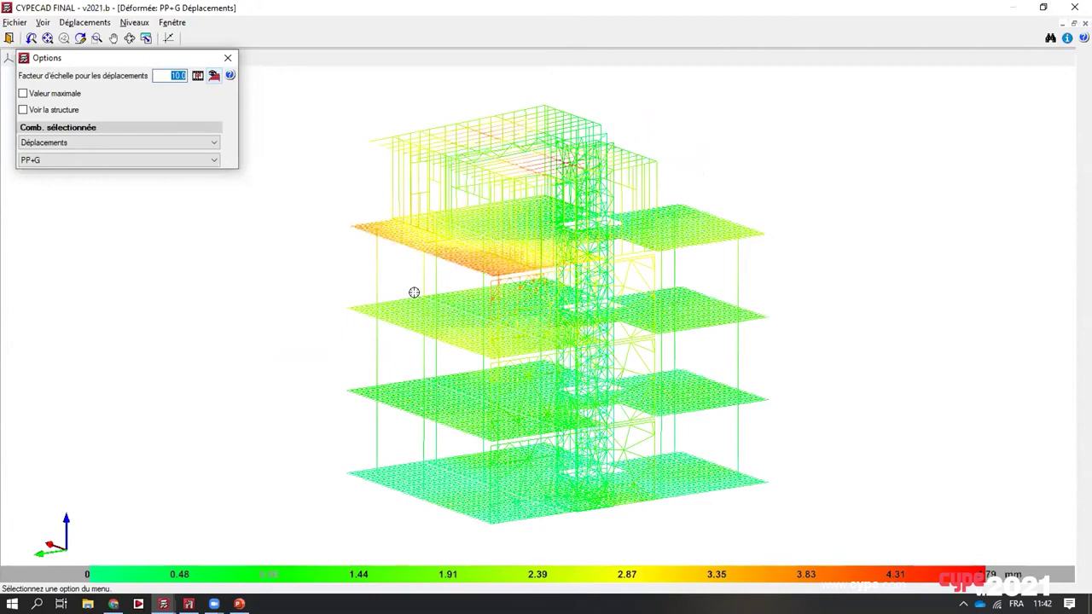
{"action": "middle_click_drag", "start_coordinate": [413, 293], "coordinate": [581, 287], "text": "shift"}
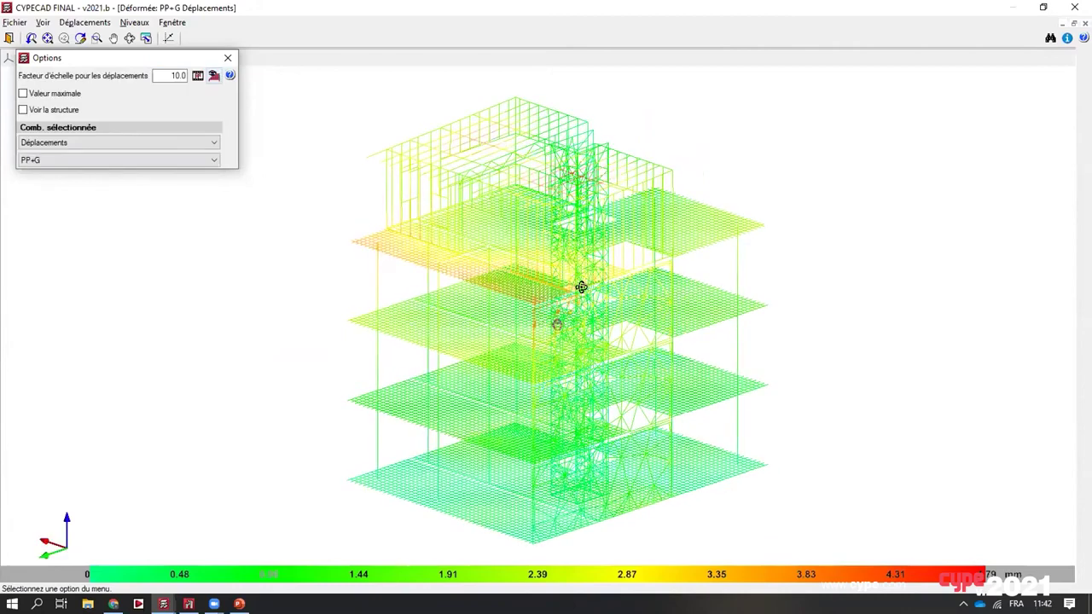
Display the deformed shape for the simple load case Vent +Y exc.- and view the building from the side.
{"action": "left_click", "coordinate": [142, 143]}
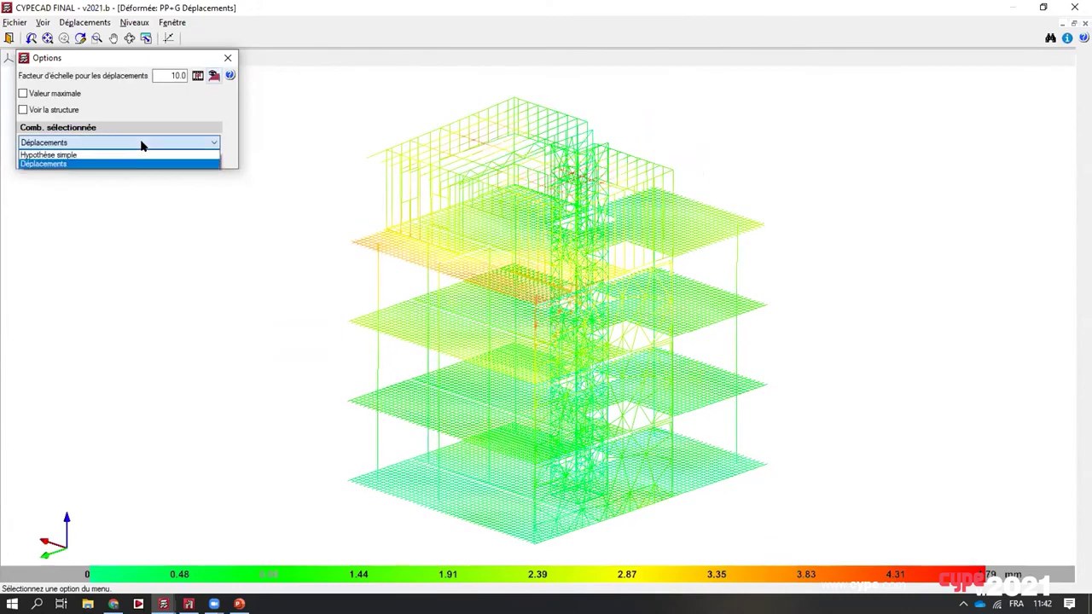
{"action": "left_click", "coordinate": [137, 154]}
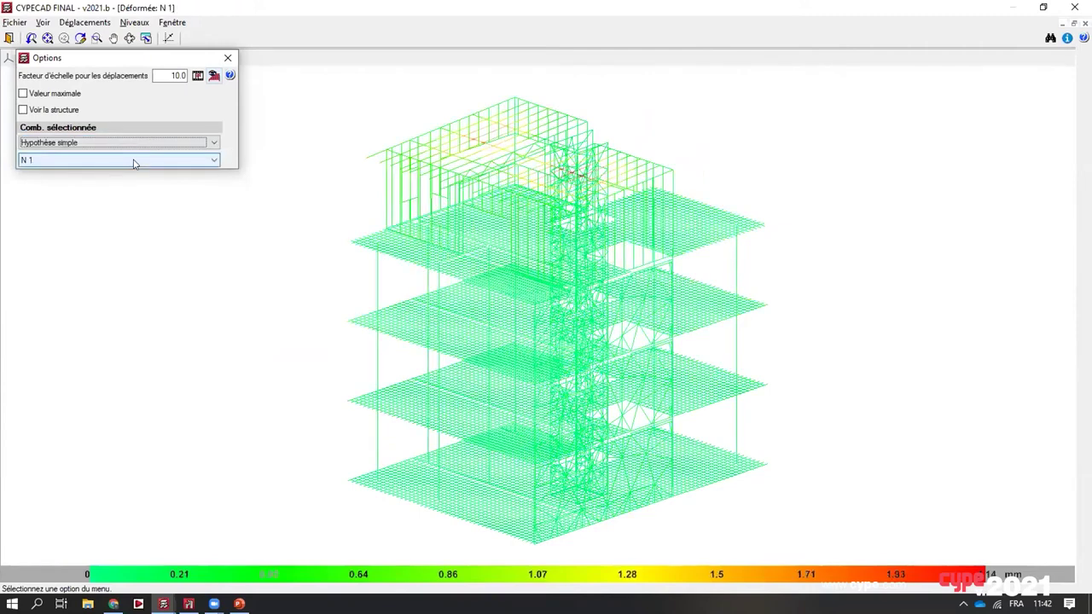
{"action": "left_click", "coordinate": [133, 161]}
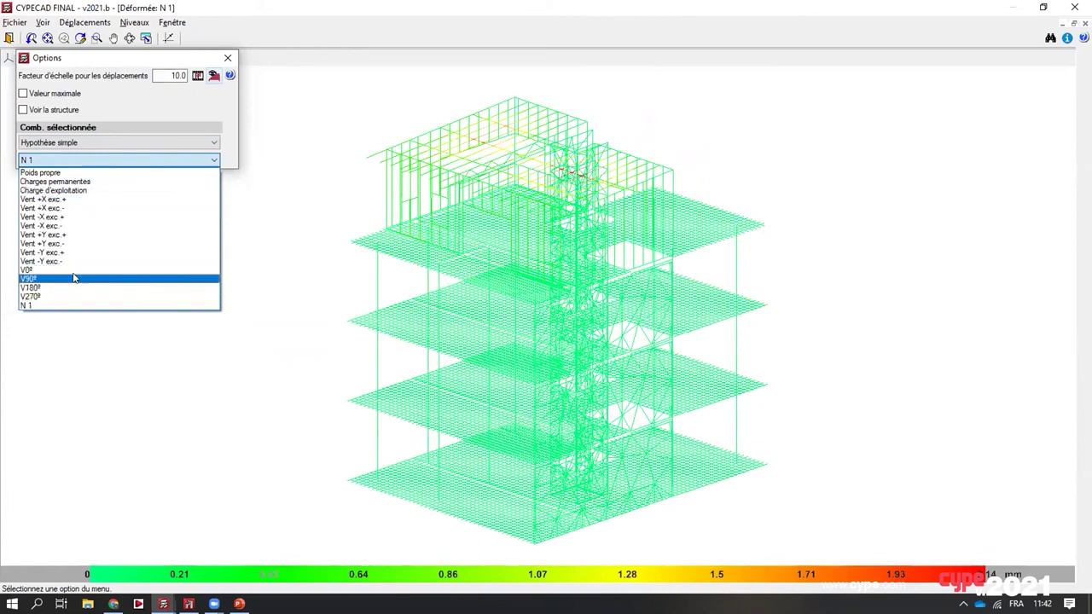
{"action": "left_click", "coordinate": [79, 243]}
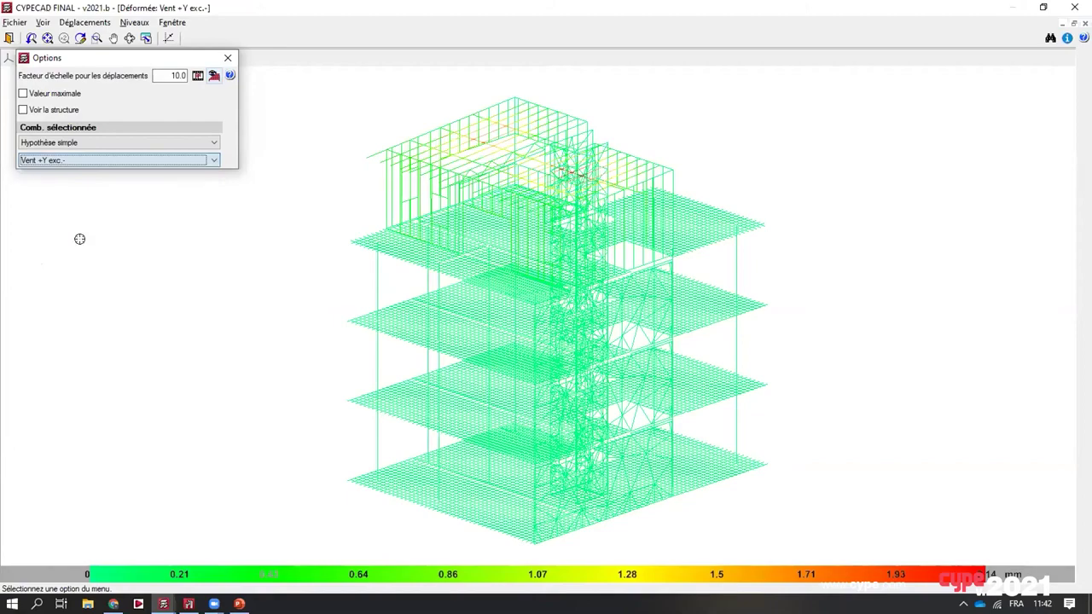
{"action": "middle_click_drag", "start_coordinate": [231, 283], "coordinate": [278, 257], "text": "shift"}
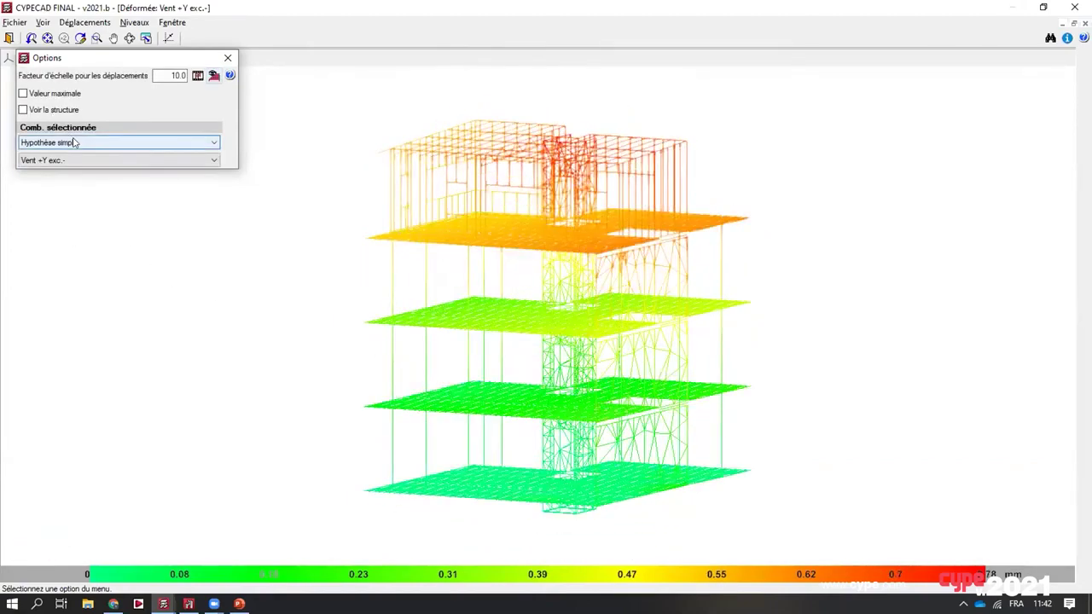
Return to the Déplacements combination PP+G and examine its deformation animation full screen, including the rooftop structure up close.
{"action": "left_click", "coordinate": [51, 143]}
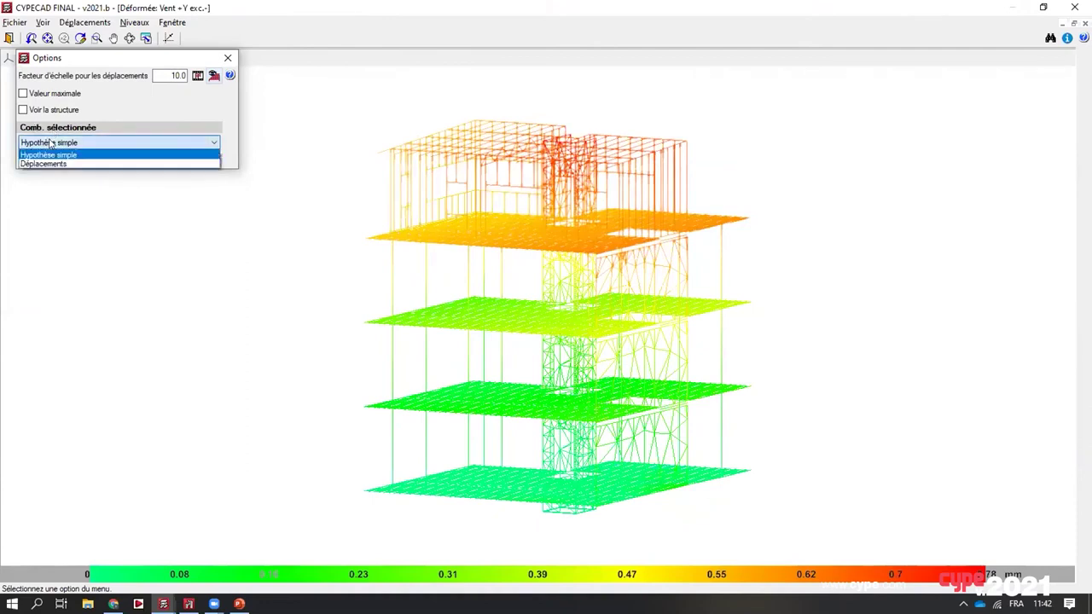
{"action": "left_click", "coordinate": [63, 155]}
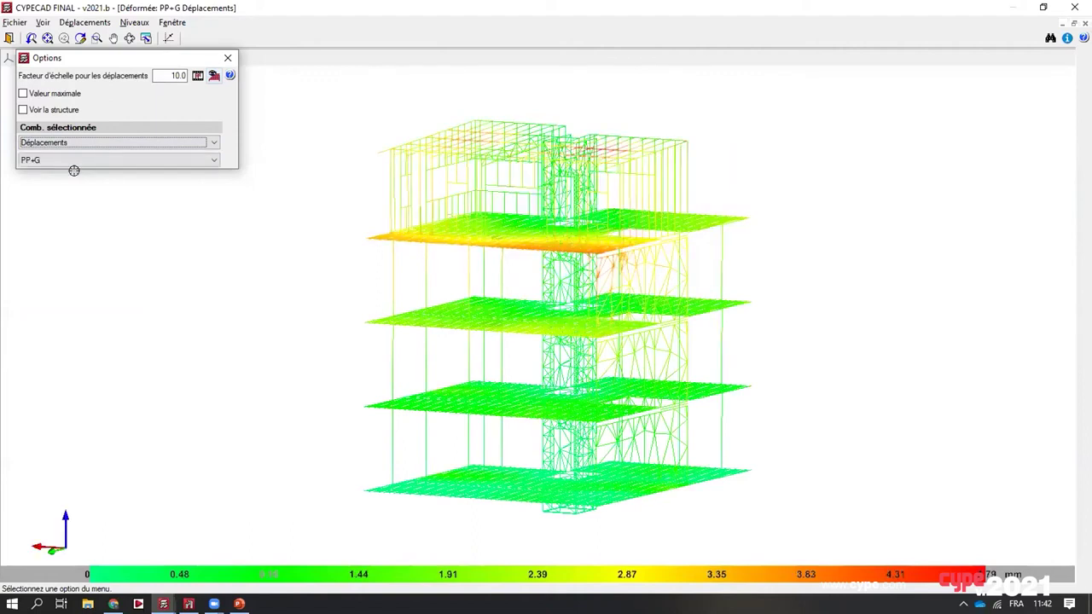
{"action": "left_click", "coordinate": [197, 75]}
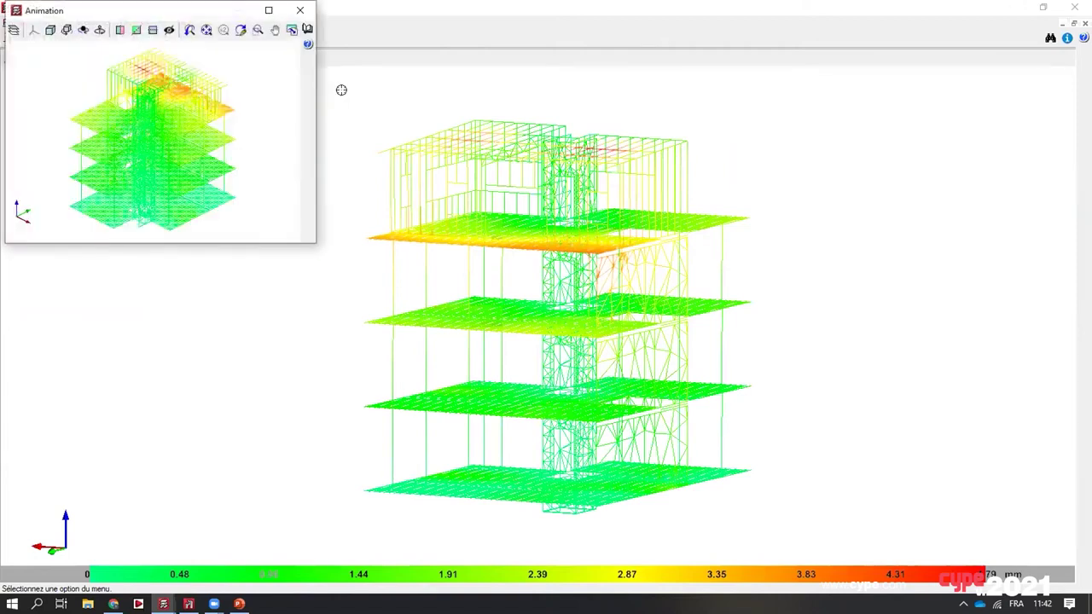
{"action": "left_click", "coordinate": [268, 10]}
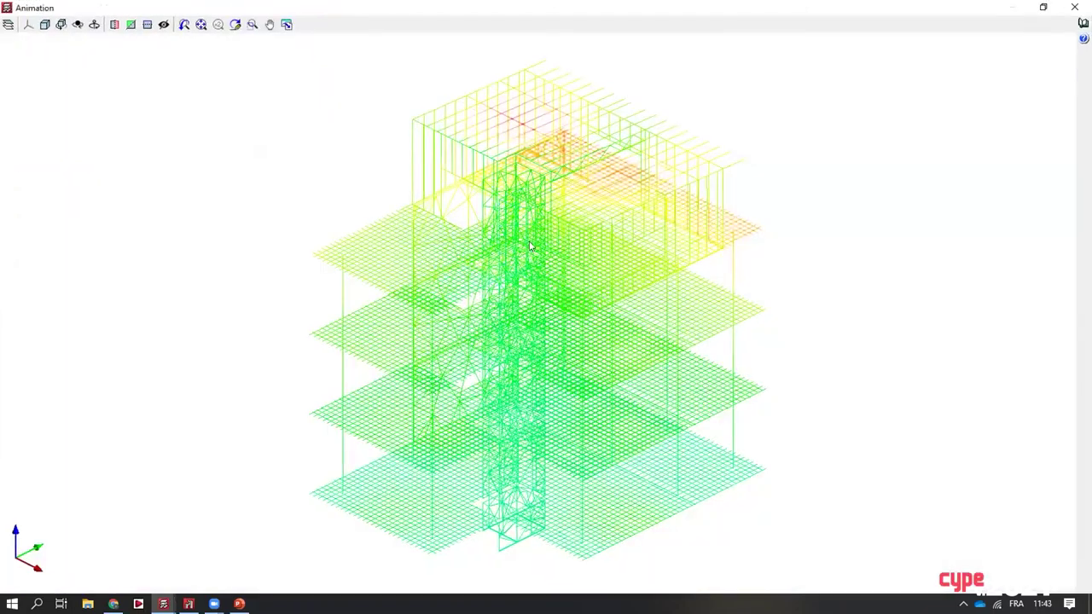
{"action": "left_click_drag", "start_coordinate": [556, 268], "coordinate": [599, 268]}
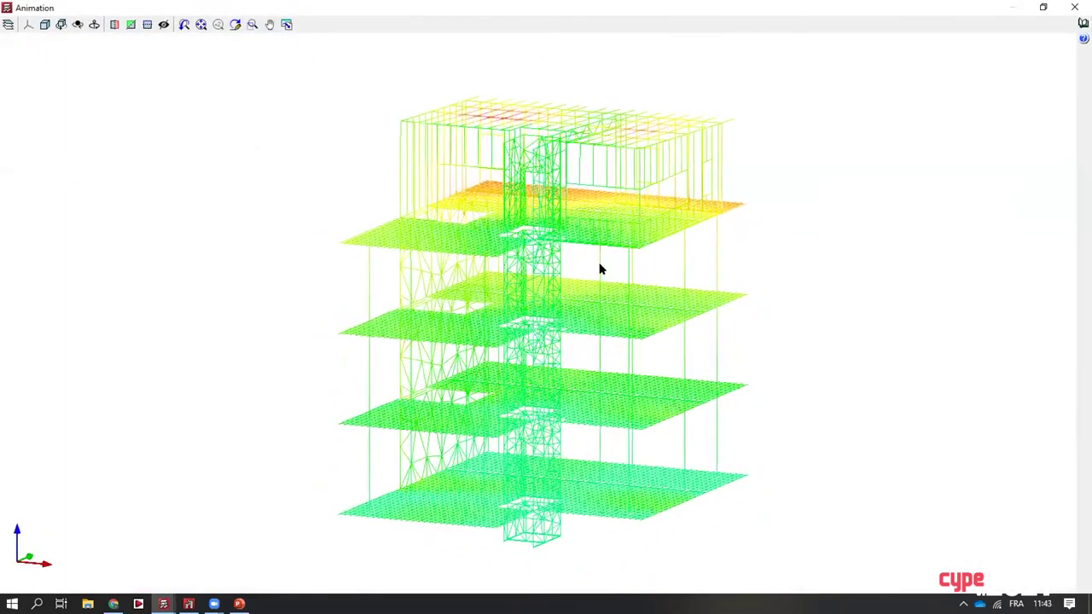
{"action": "scroll", "coordinate": [500, 127], "scroll_direction": "up", "scroll_amount": 5}
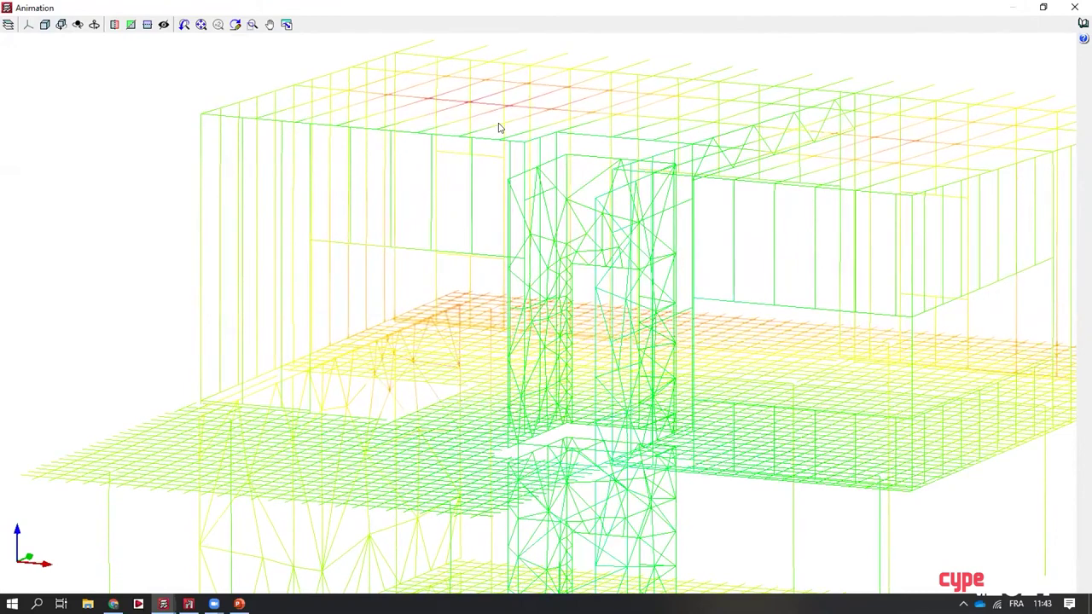
{"action": "scroll", "coordinate": [669, 90], "scroll_direction": "down", "scroll_amount": 5}
{"action": "scroll", "coordinate": [669, 89], "scroll_direction": "down", "scroll_amount": 3}
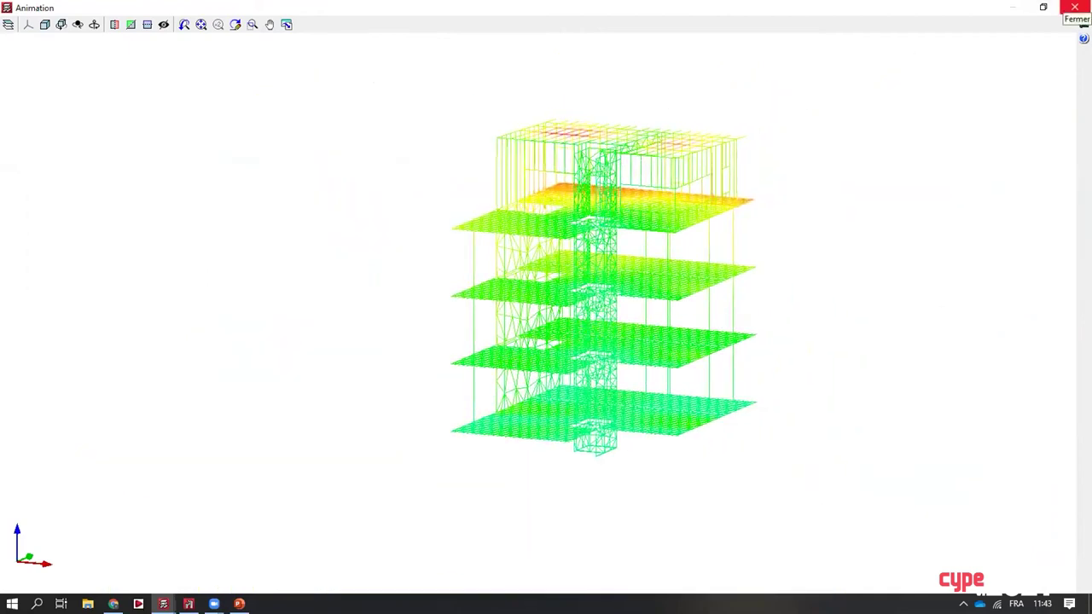
{"action": "left_click", "coordinate": [1074, 7]}
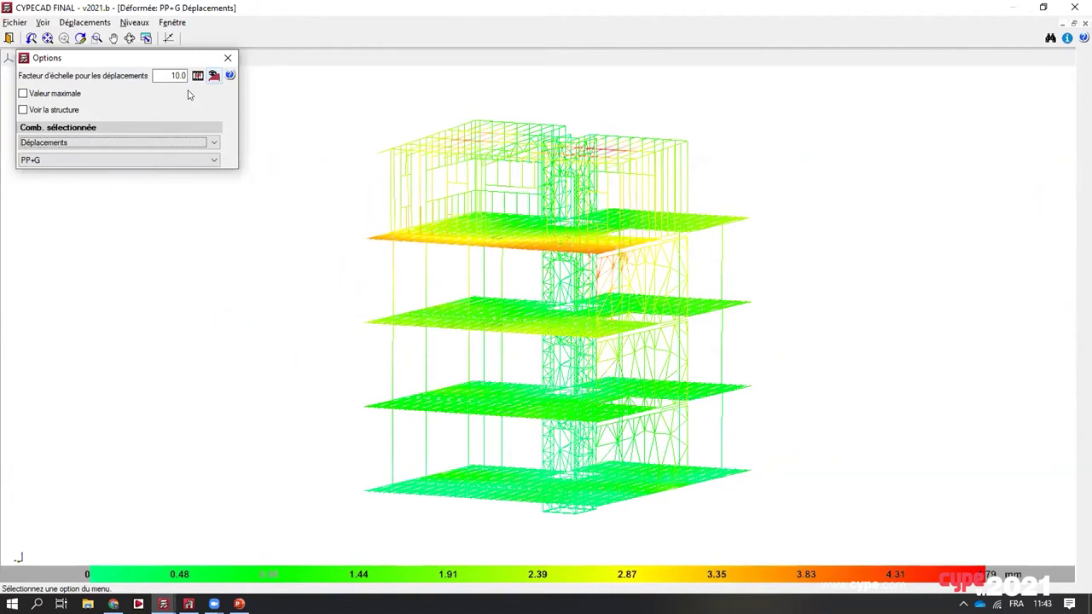
Set the displacement scale factor to 100, examine the amplified deformation of the rooftop and slabs, and return to the floor plan.
{"action": "left_click", "coordinate": [175, 75]}
{"action": "type", "text": "0"}
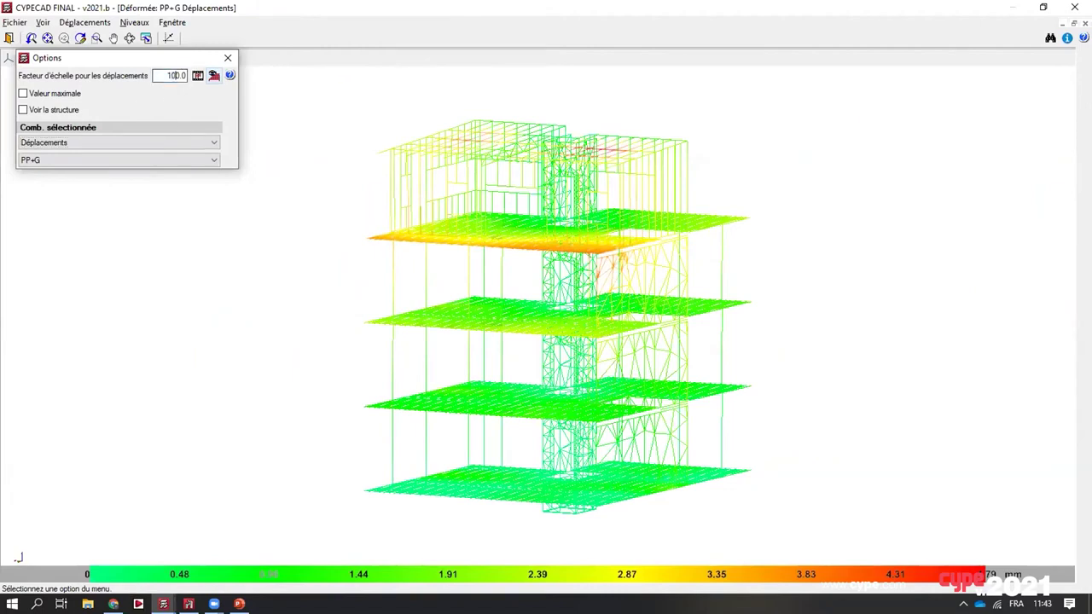
{"action": "key", "text": "Return"}
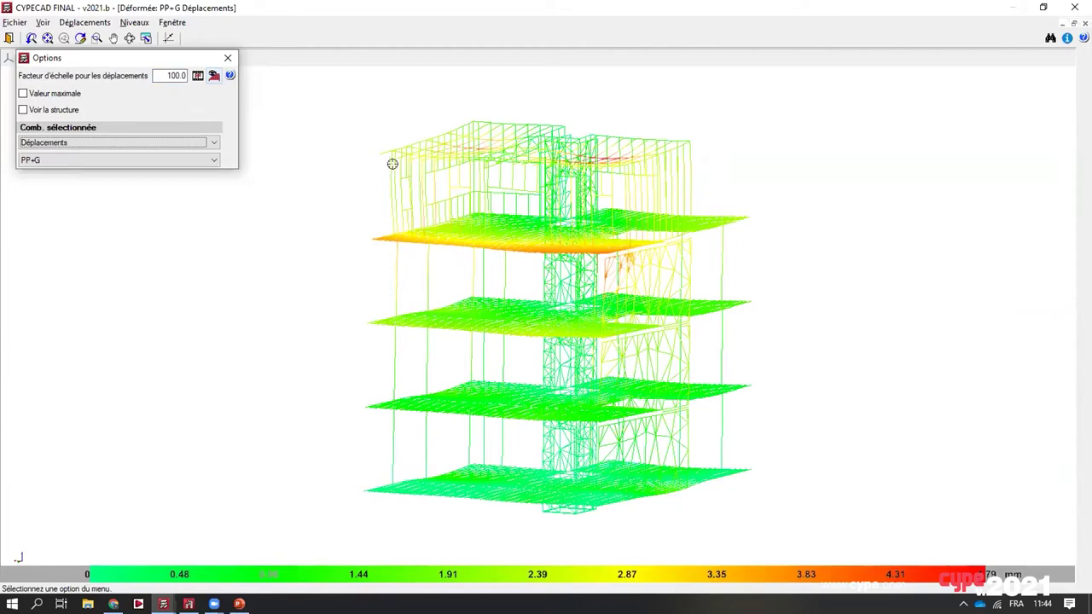
{"action": "scroll", "coordinate": [448, 165], "scroll_direction": "up", "scroll_amount": 2}
{"action": "middle_click_drag", "start_coordinate": [495, 211], "coordinate": [559, 188], "text": "shift"}
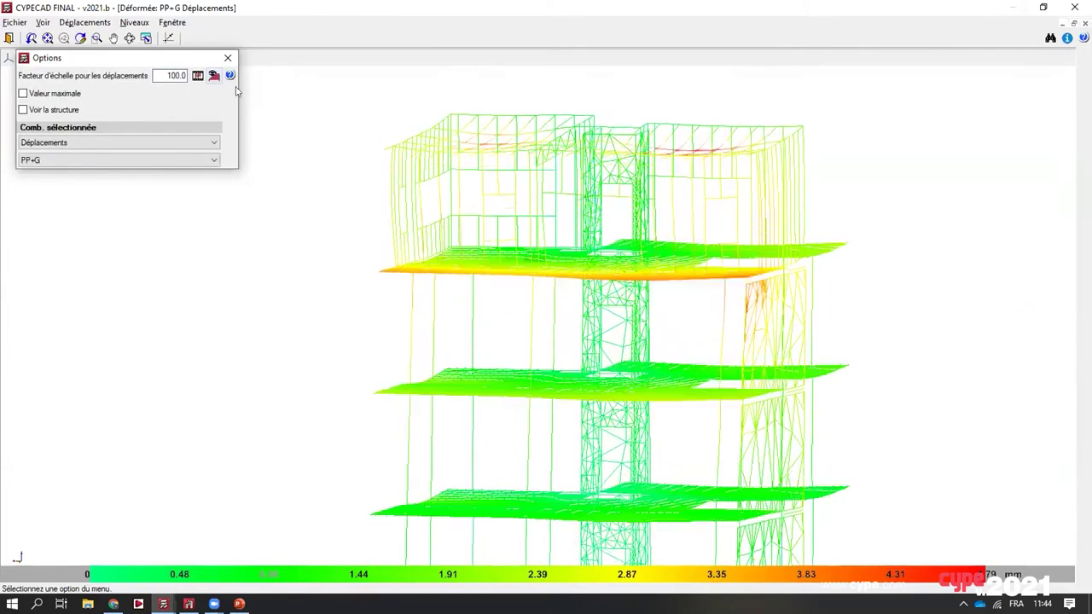
{"action": "middle_click_drag", "start_coordinate": [520, 251], "coordinate": [438, 156], "text": "shift"}
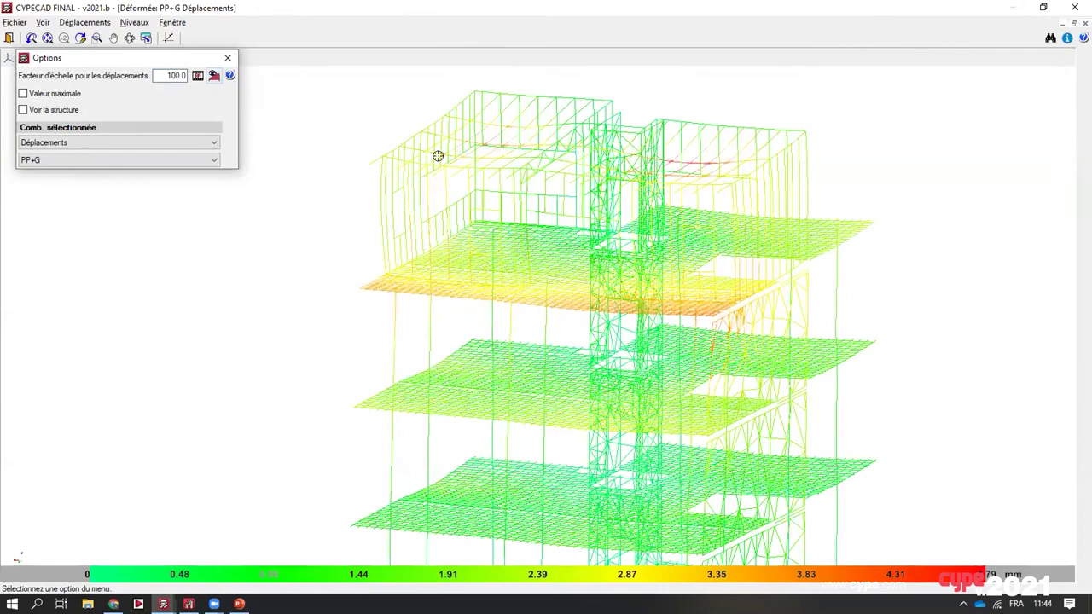
{"action": "left_click", "coordinate": [1074, 6]}
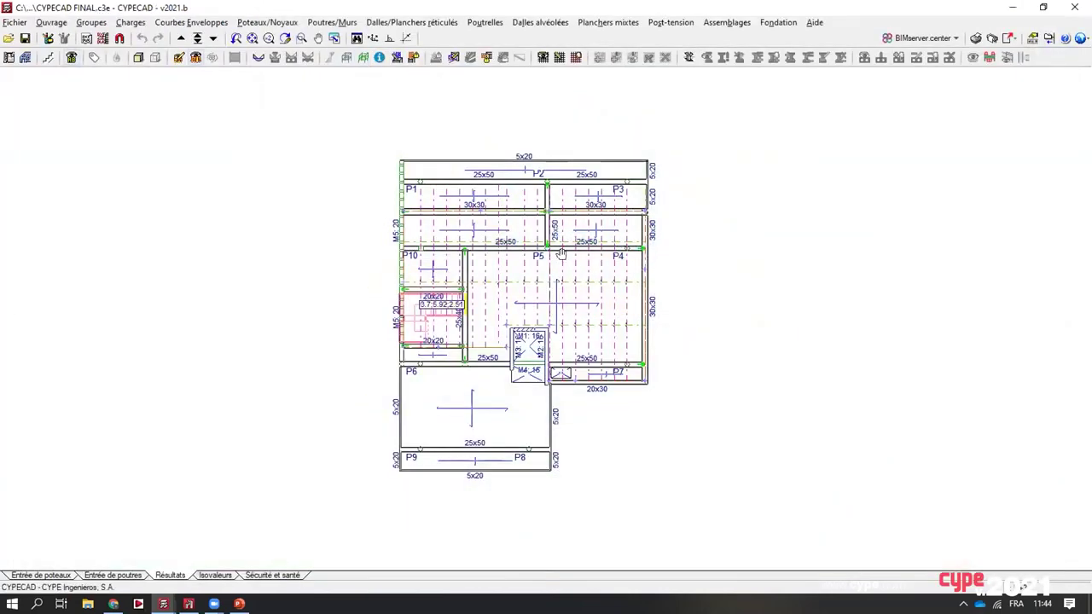
Switch to the Bâtiment de bureaux - Attique project in CYPE 3D and examine its bar structure from several angles.
{"action": "scroll", "coordinate": [560, 254], "scroll_direction": "up", "scroll_amount": 2}
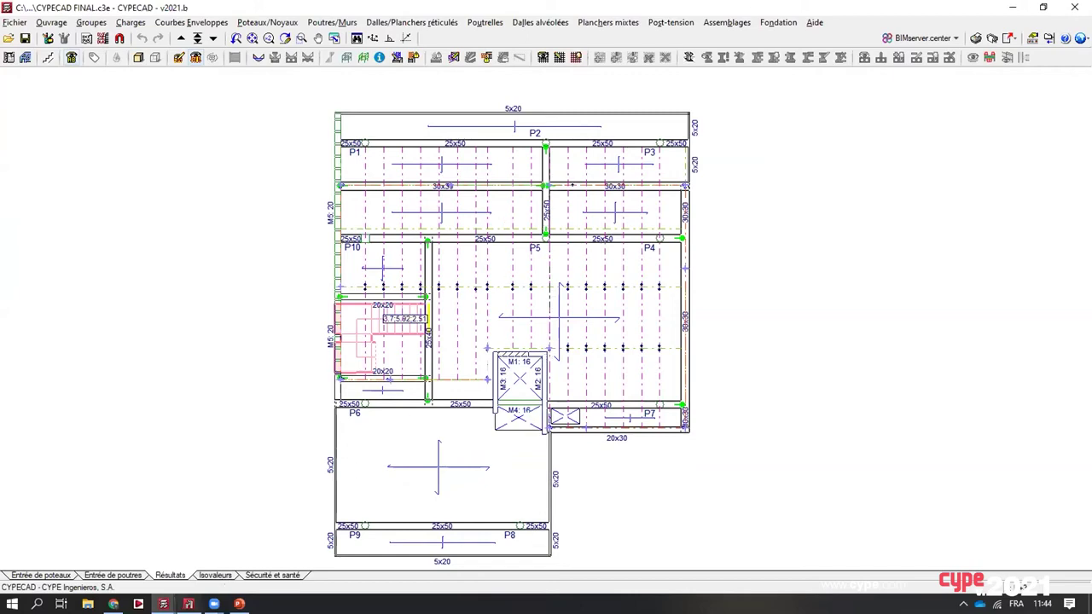
{"action": "left_click", "coordinate": [188, 604]}
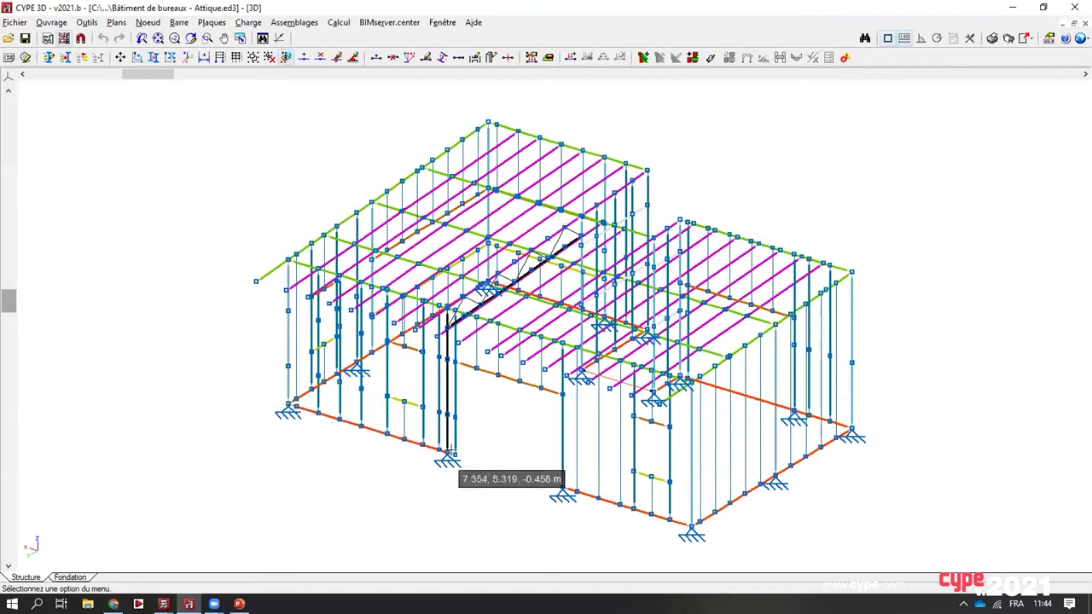
{"action": "middle_click_drag", "start_coordinate": [491, 440], "coordinate": [516, 429]}
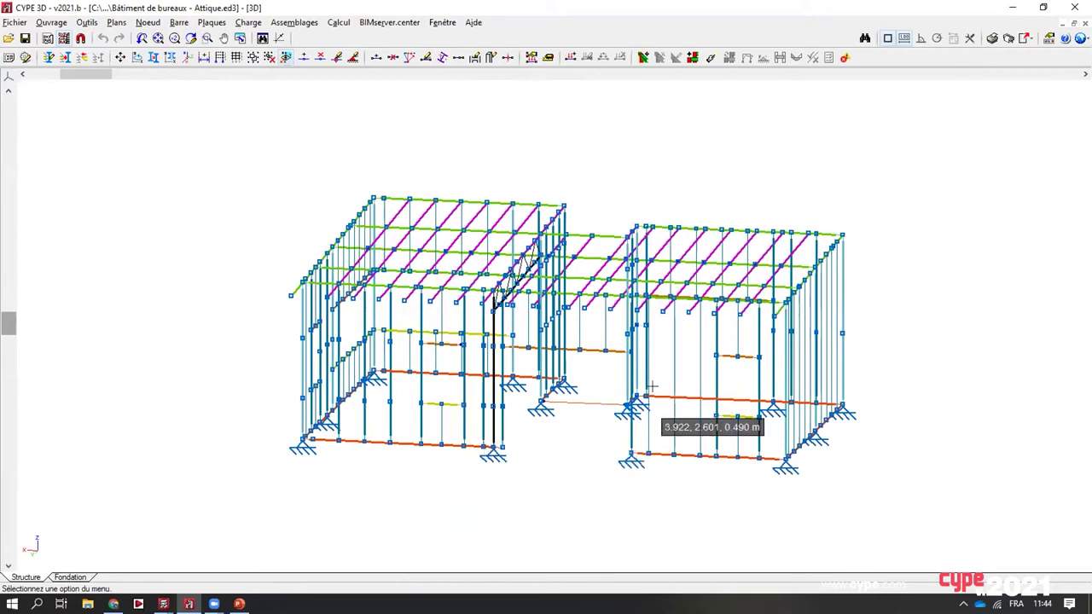
{"action": "middle_click_drag", "start_coordinate": [641, 397], "coordinate": [550, 383]}
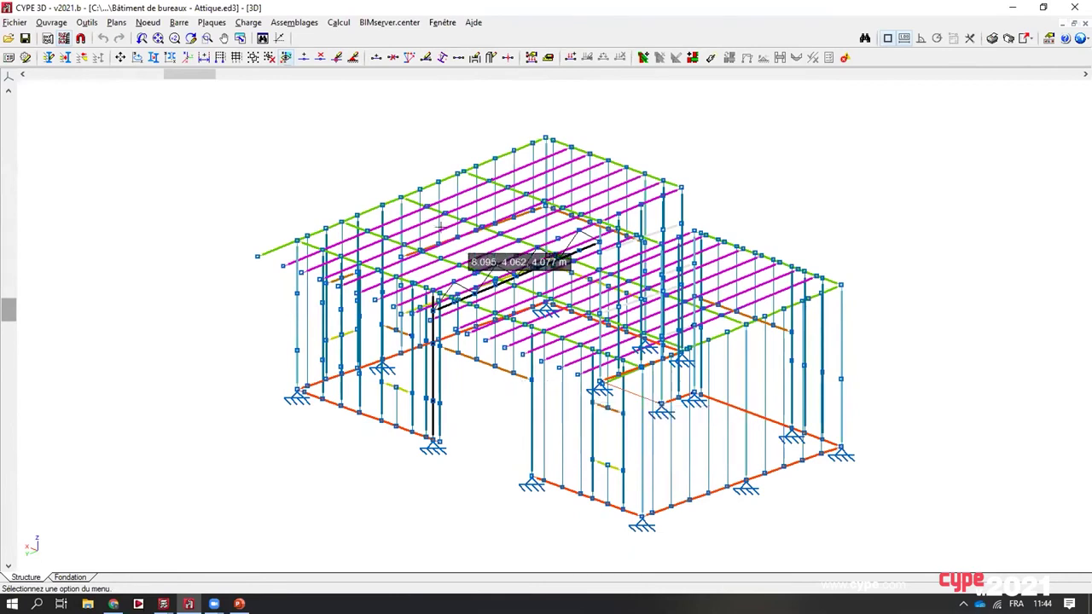
Inspect the rendered 3D view of the rooftop tube structure, and return to the bar model.
{"action": "left_click", "coordinate": [86, 22]}
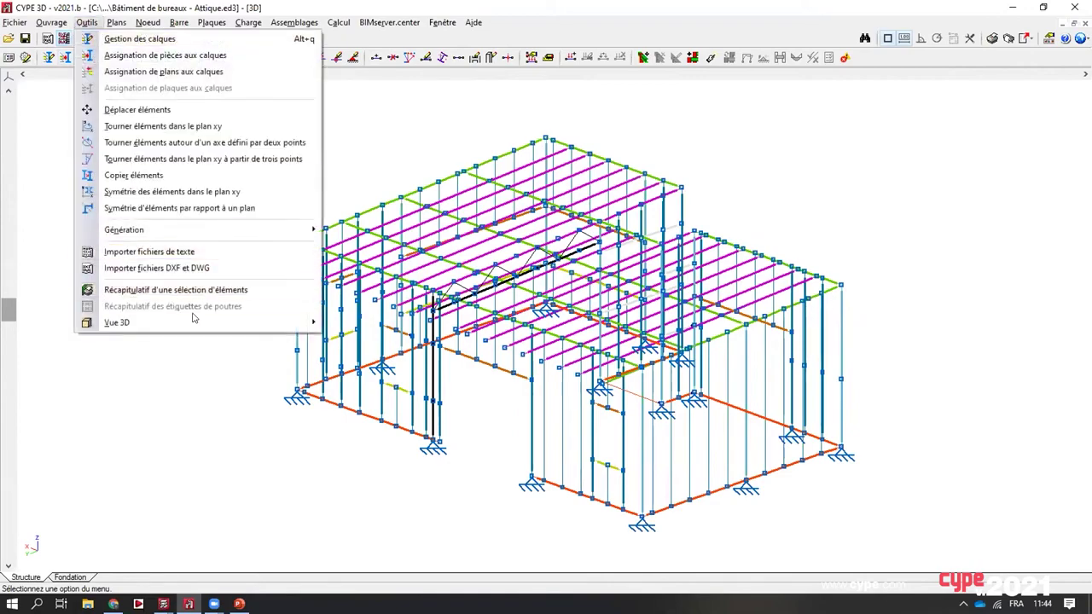
{"action": "mouse_move", "coordinate": [196, 322]}
{"action": "left_click", "coordinate": [354, 324]}
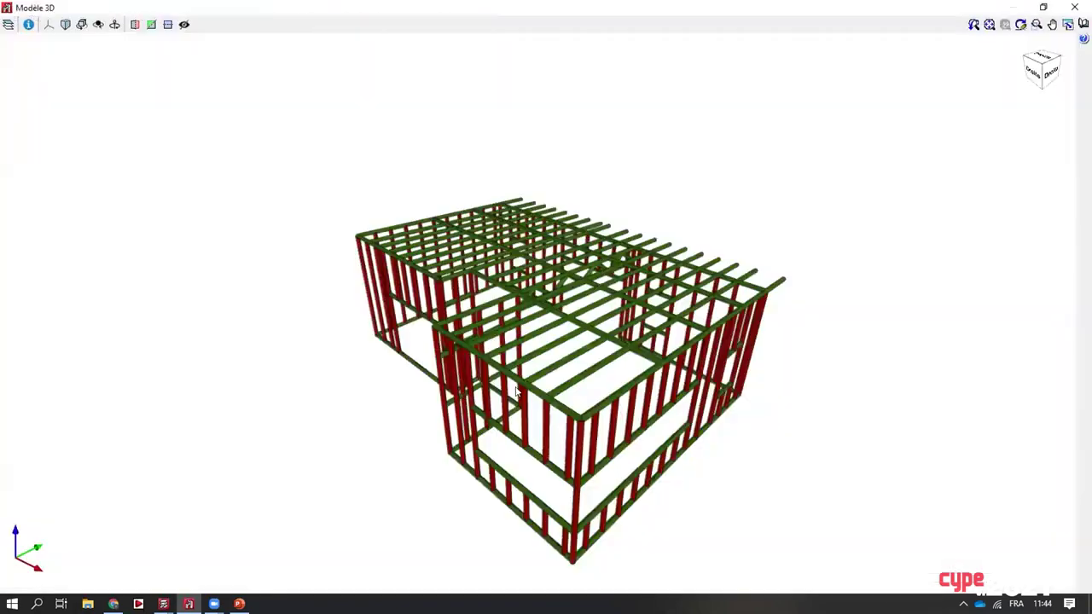
{"action": "mouse_move", "coordinate": [604, 396]}
{"action": "left_mouse_down"}
{"action": "mouse_move", "coordinate": [428, 387]}
{"action": "mouse_move", "coordinate": [675, 396]}
{"action": "mouse_move", "coordinate": [616, 368]}
{"action": "mouse_move", "coordinate": [584, 390]}
{"action": "left_mouse_up"}
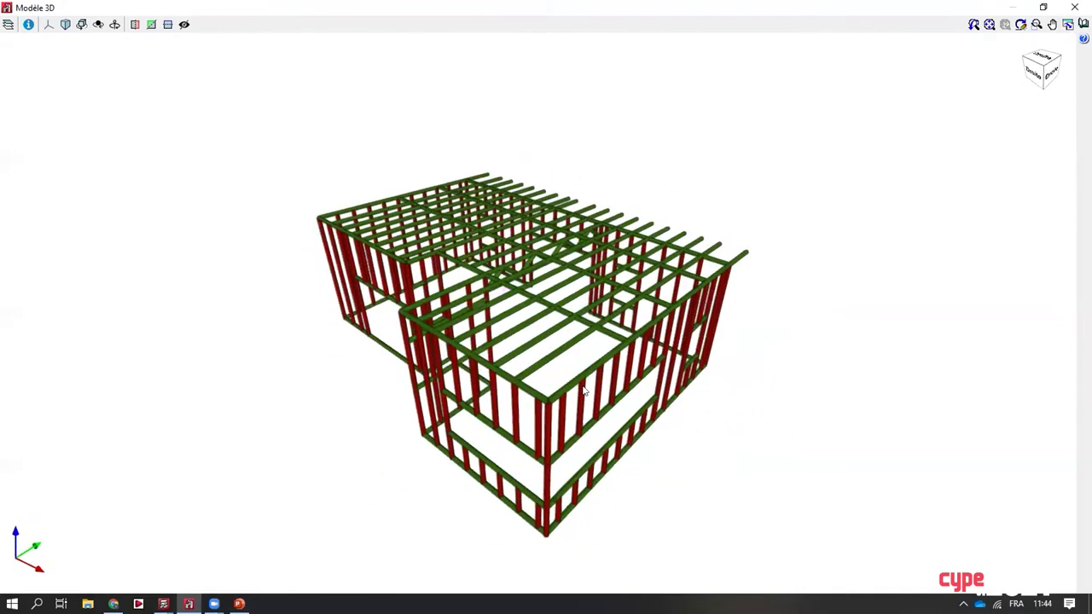
{"action": "left_click", "coordinate": [1075, 6]}
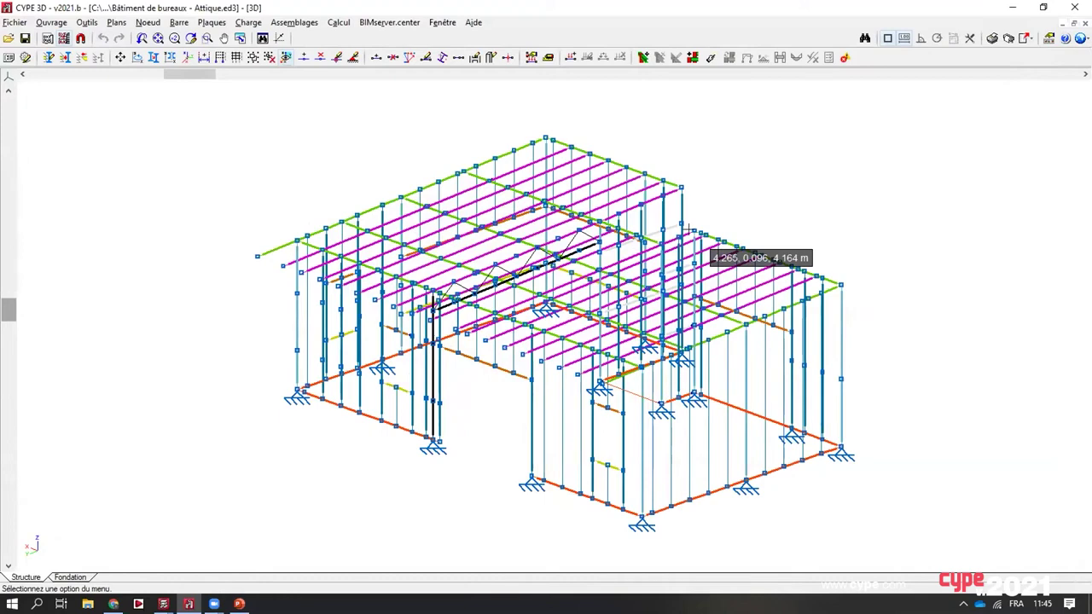
Save a copy of the project as Bâtiment de bureaux - Attique on the desktop.
{"action": "left_click", "coordinate": [14, 22]}
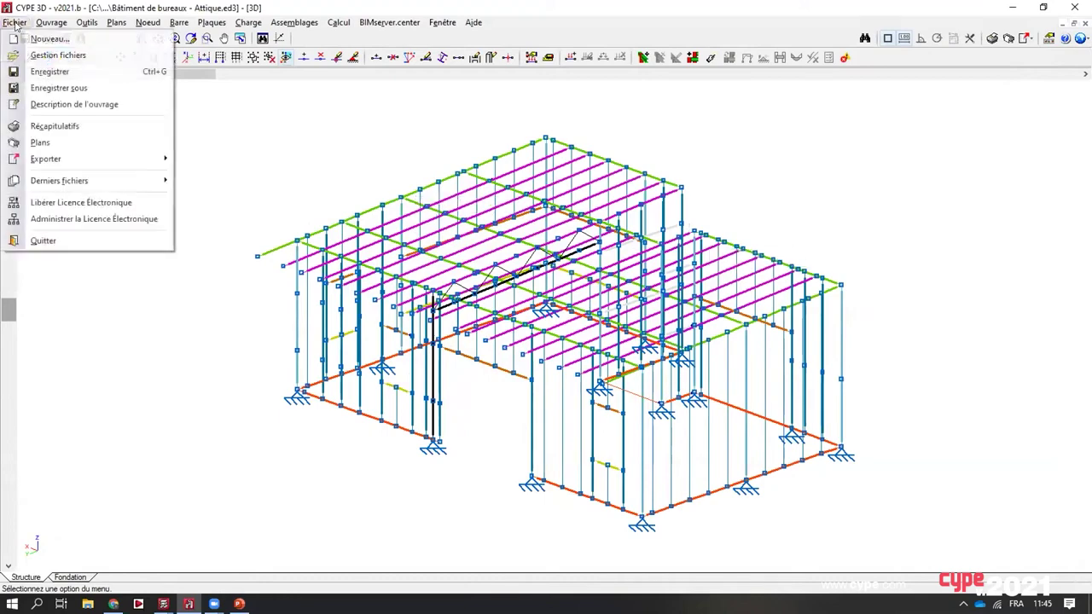
{"action": "left_click", "coordinate": [56, 89]}
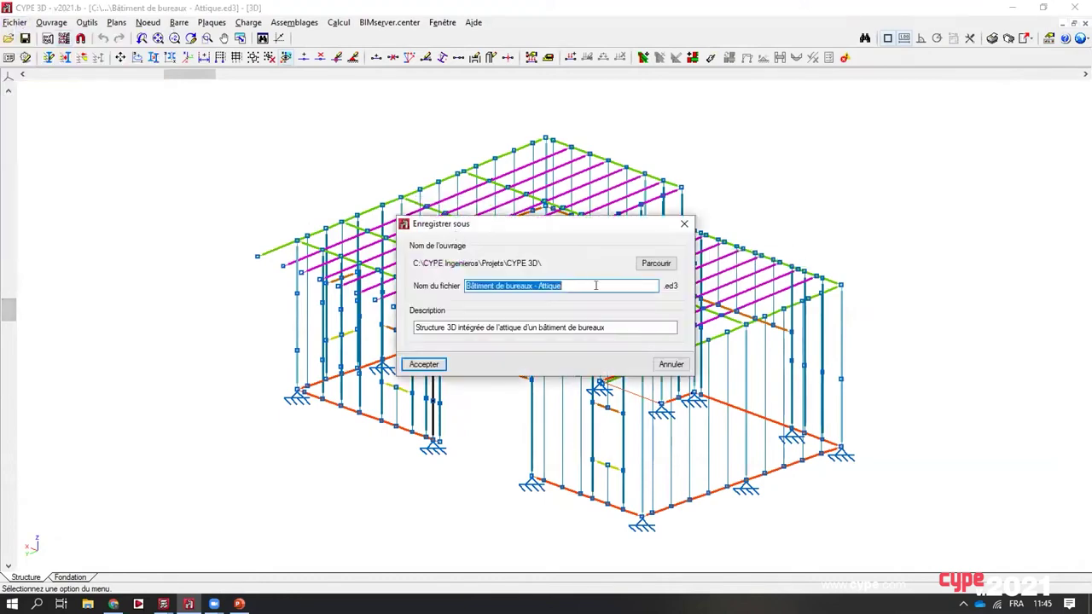
{"action": "left_click", "coordinate": [655, 263]}
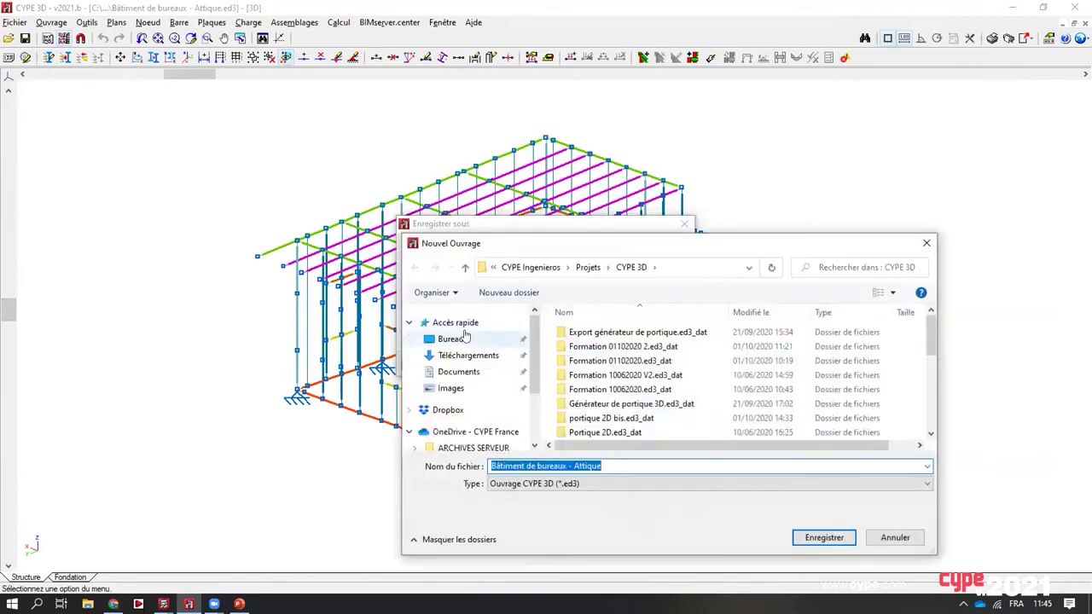
{"action": "left_click", "coordinate": [452, 338]}
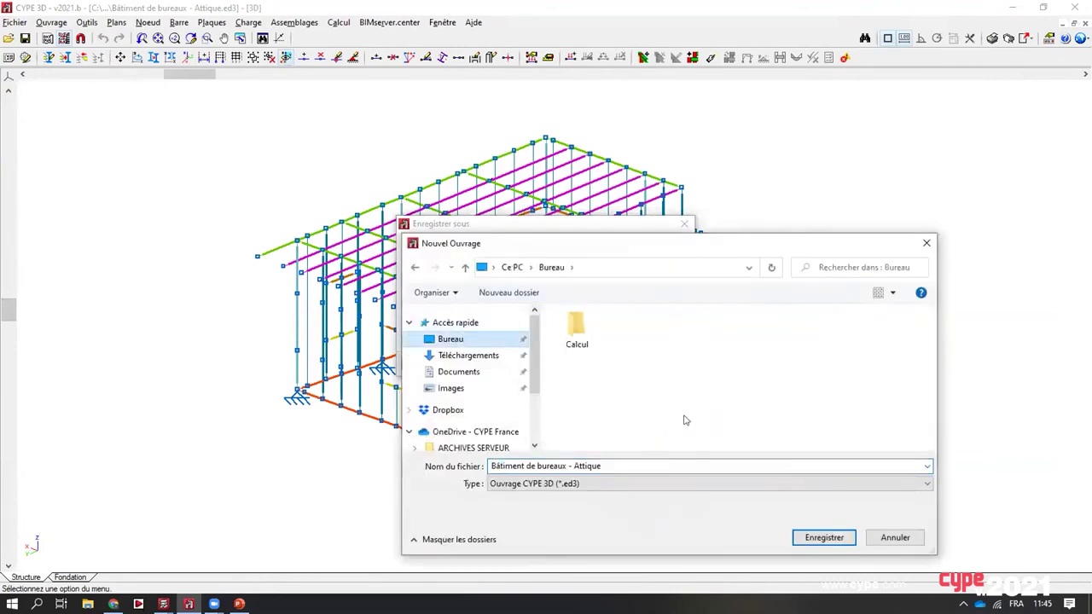
{"action": "left_click", "coordinate": [802, 535]}
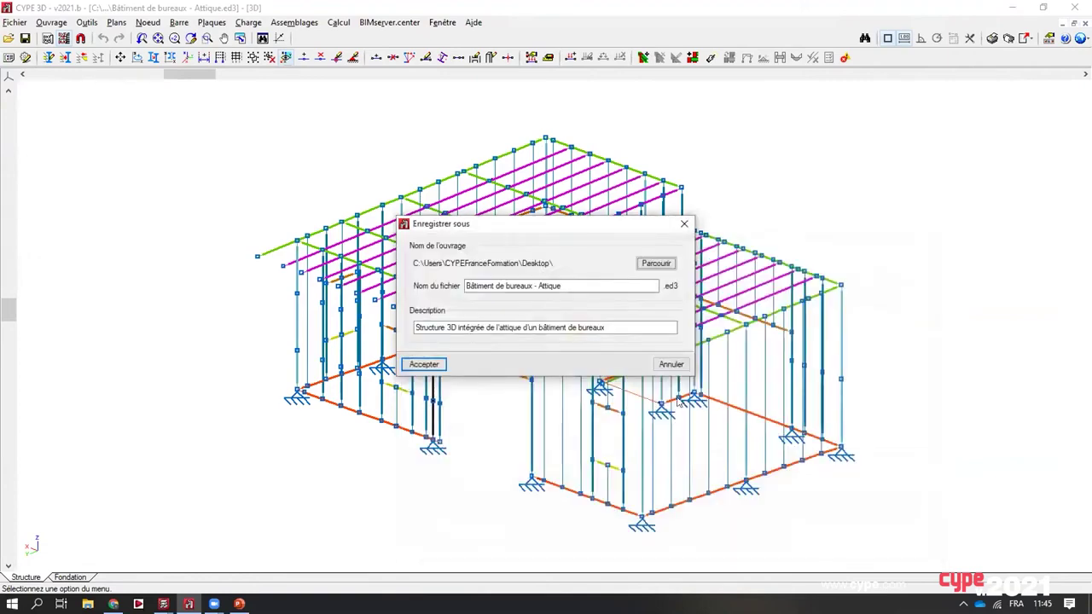
{"action": "left_click", "coordinate": [417, 359]}
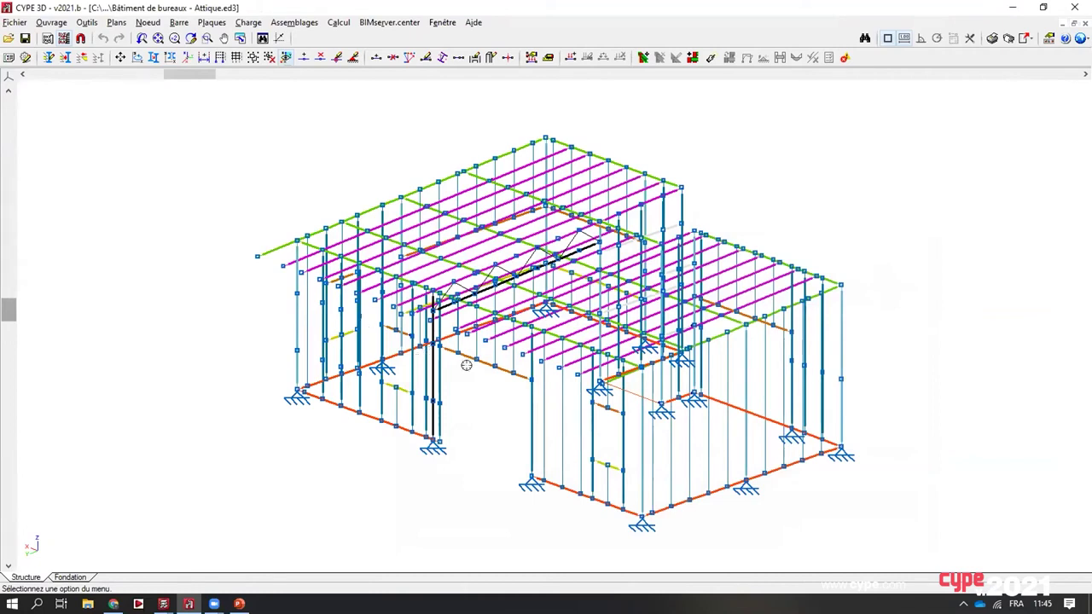
Examine the rooftop bar model from another angle, and switch to the Bâtiment de bureaux project in CYPECAD.
{"action": "middle_click_drag", "start_coordinate": [467, 366], "coordinate": [313, 239], "text": "shift"}
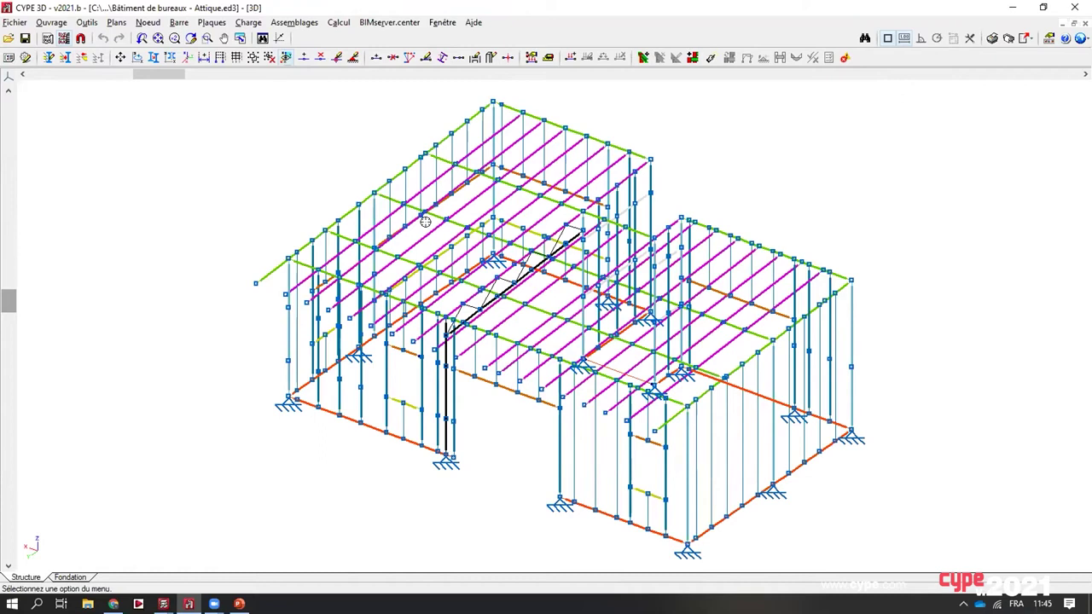
{"action": "middle_click_drag", "start_coordinate": [393, 250], "coordinate": [402, 270]}
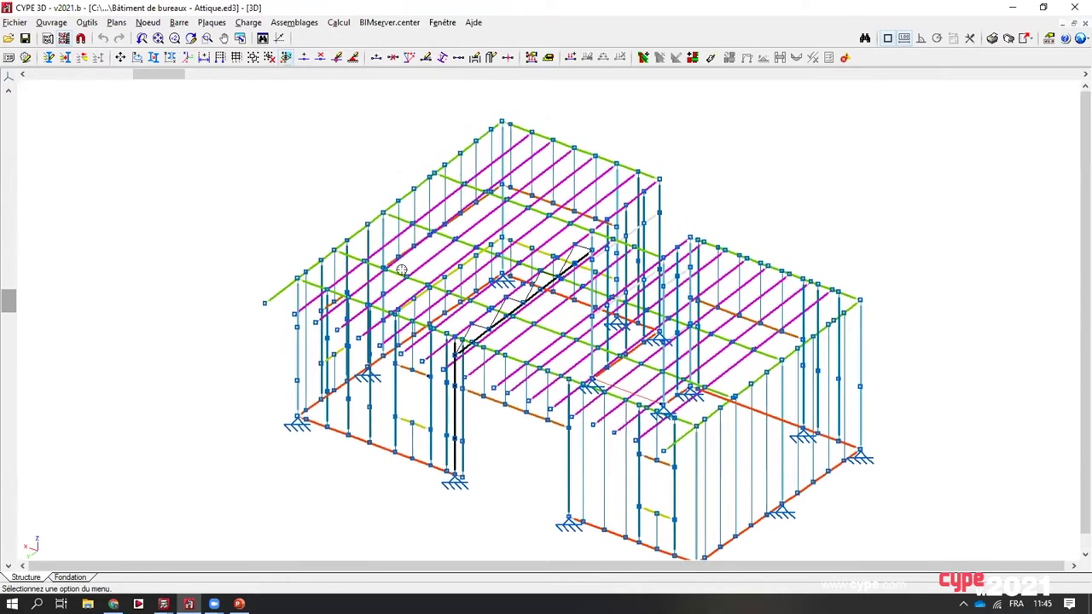
{"action": "left_click", "coordinate": [163, 604]}
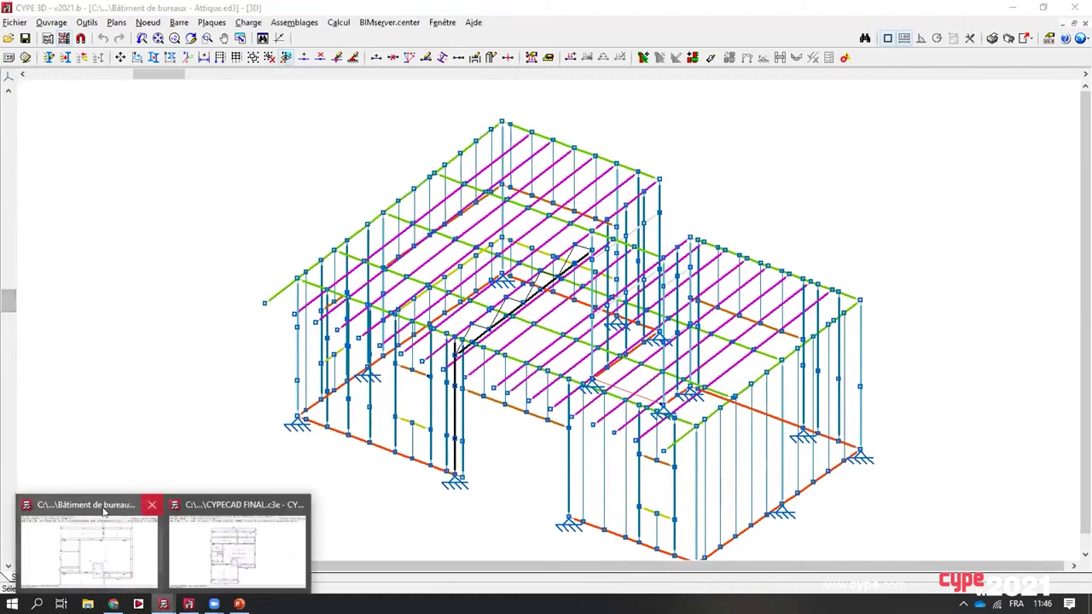
{"action": "left_click", "coordinate": [85, 541]}
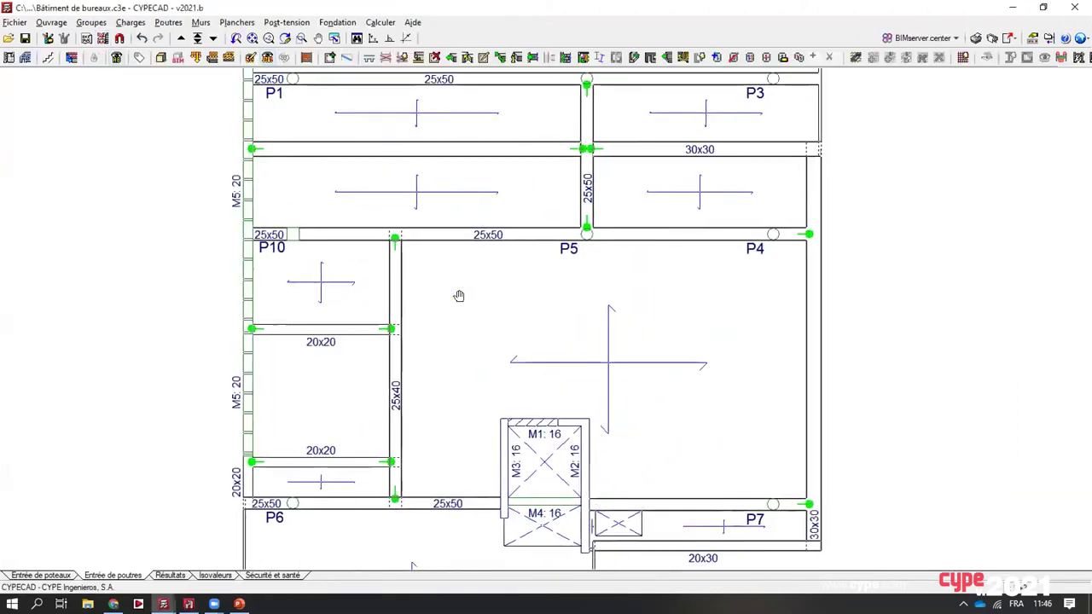
Delete the integrated 3D structure of the rooftop from the office building's floor plan.
{"action": "scroll", "coordinate": [465, 295], "scroll_direction": "down", "scroll_amount": 5}
{"action": "scroll", "coordinate": [463, 302], "scroll_direction": "up", "scroll_amount": 4}
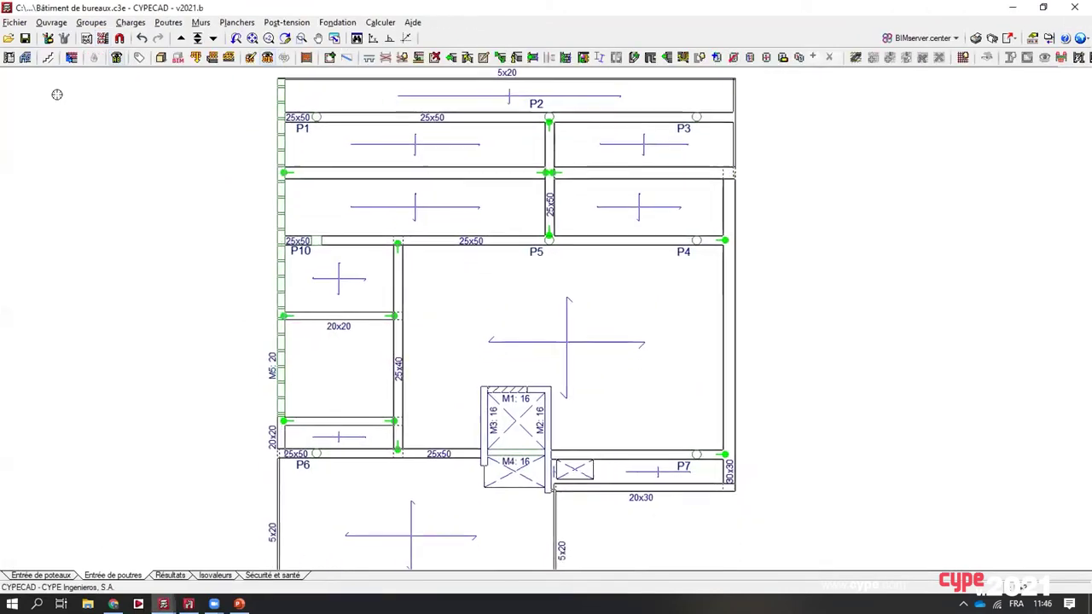
{"action": "left_click", "coordinate": [25, 57]}
{"action": "left_click", "coordinate": [54, 128]}
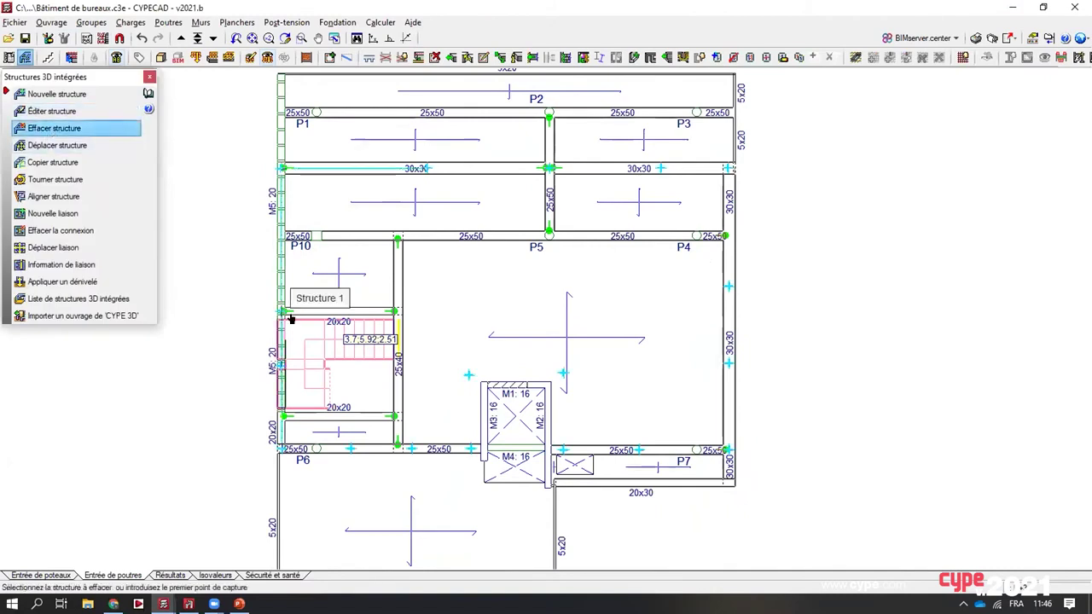
{"action": "left_click", "coordinate": [419, 166]}
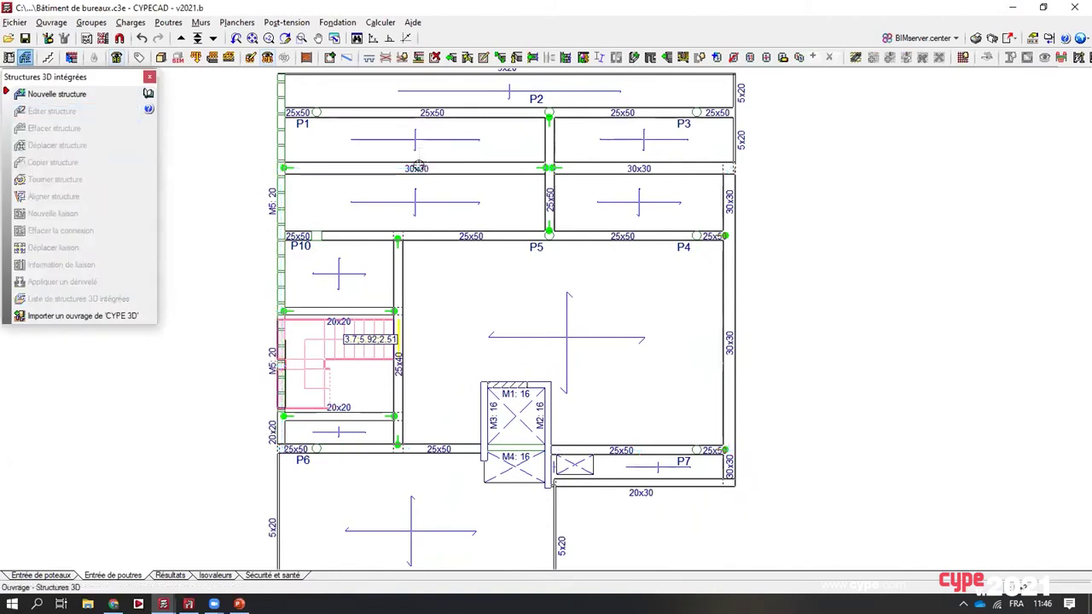
{"action": "middle_click_drag", "start_coordinate": [493, 334], "coordinate": [513, 306]}
{"action": "left_click", "coordinate": [149, 77]}
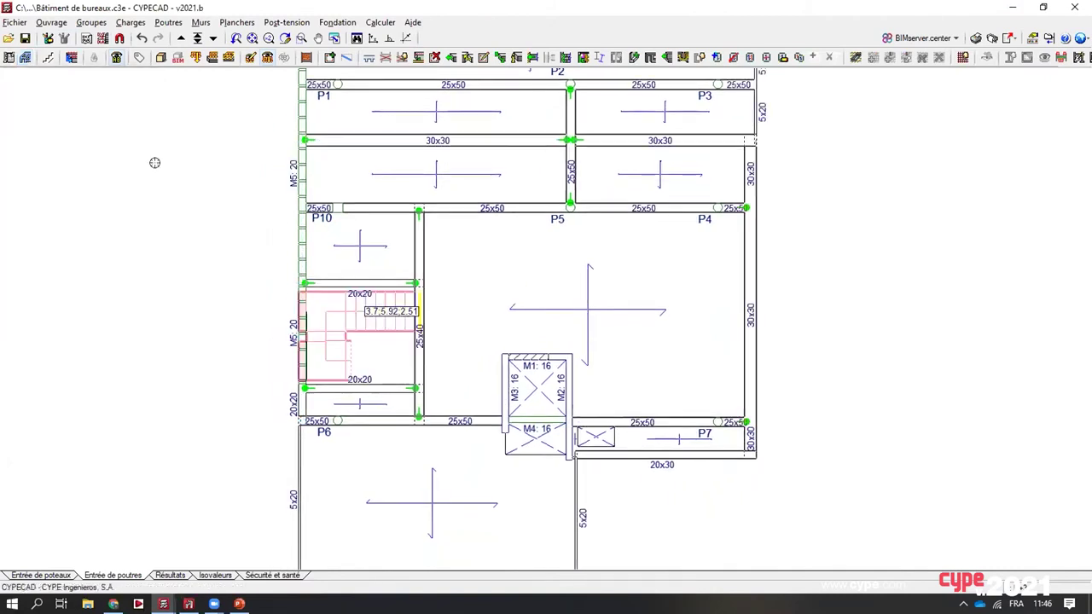
Check the building without its rooftop structure in the 3D view, and return to the floor plan.
{"action": "left_click", "coordinate": [161, 58]}
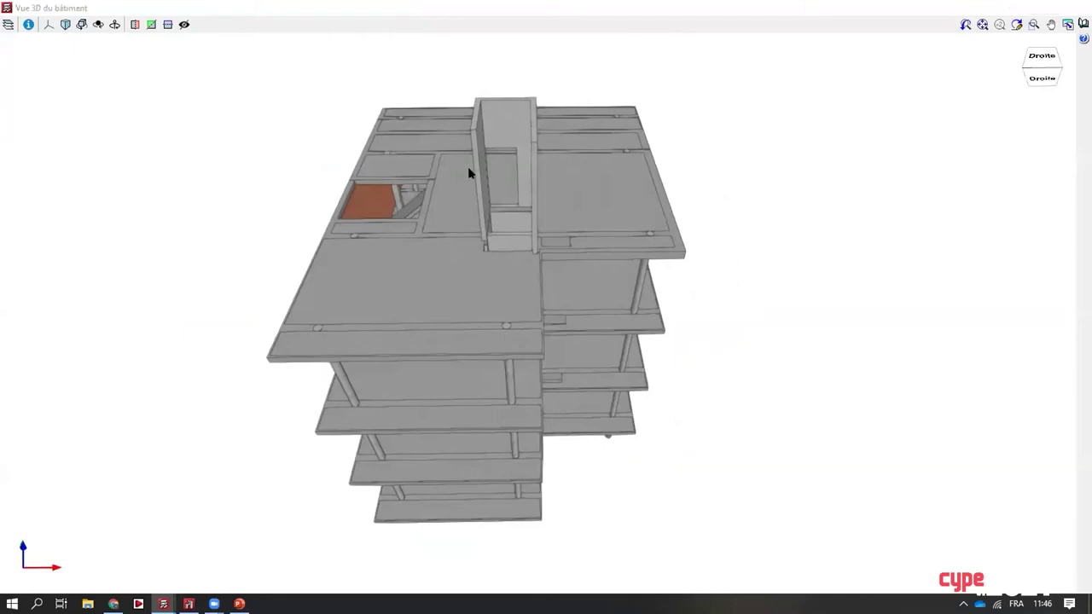
{"action": "key", "text": "Escape"}
{"action": "middle_click_drag", "start_coordinate": [338, 171], "coordinate": [333, 182]}
{"action": "scroll", "coordinate": [336, 174], "scroll_direction": "down", "scroll_amount": 2}
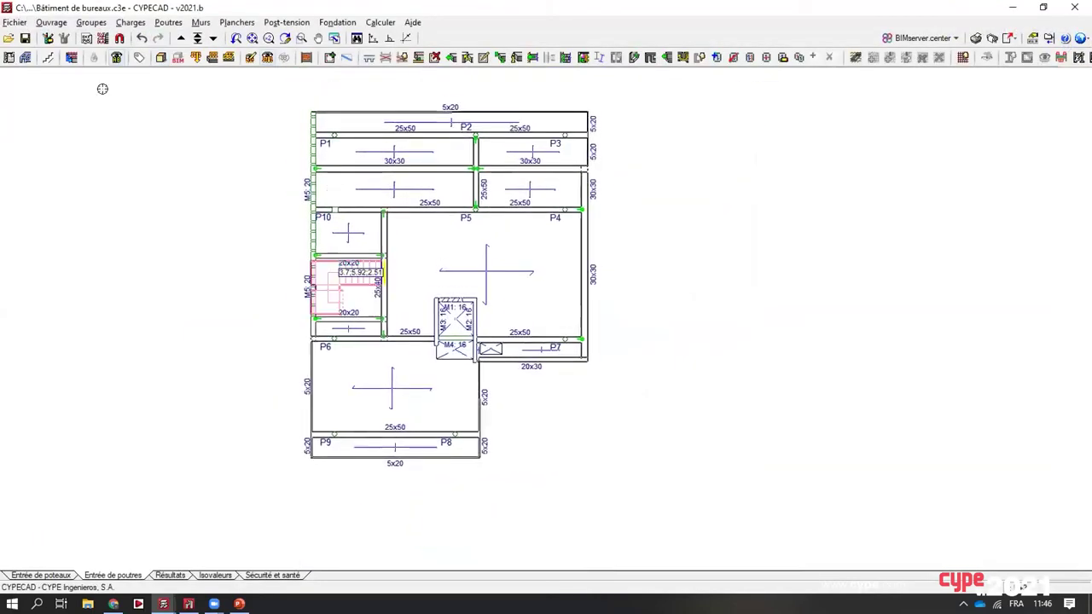
Try to import the CYPE 3D project Bâtiment de bureaux - Attique from the desktop as an integrated 3D structure.
{"action": "left_click", "coordinate": [25, 57]}
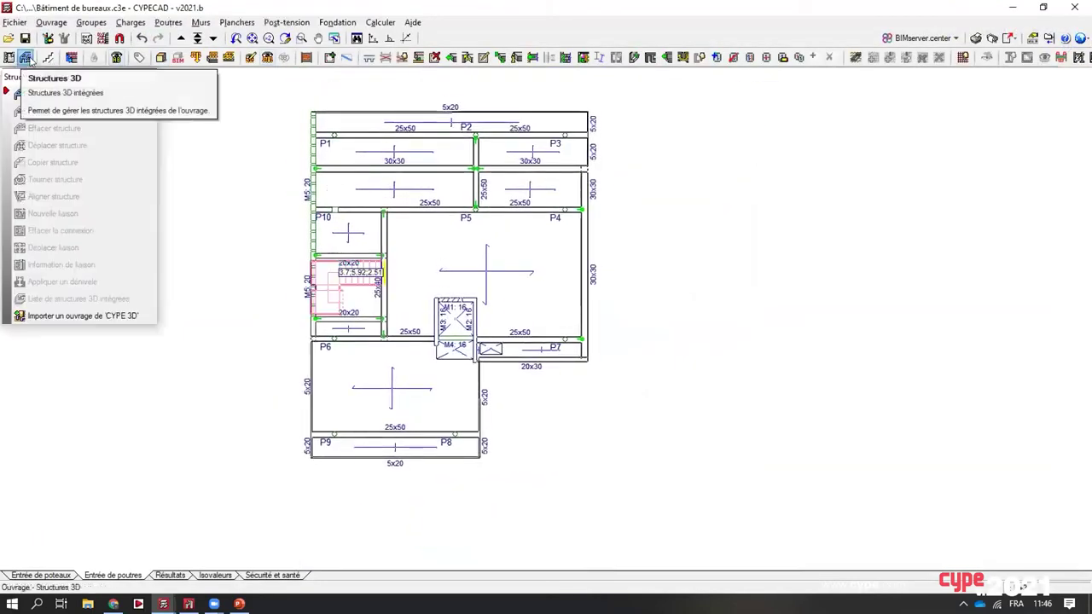
{"action": "left_click", "coordinate": [70, 318]}
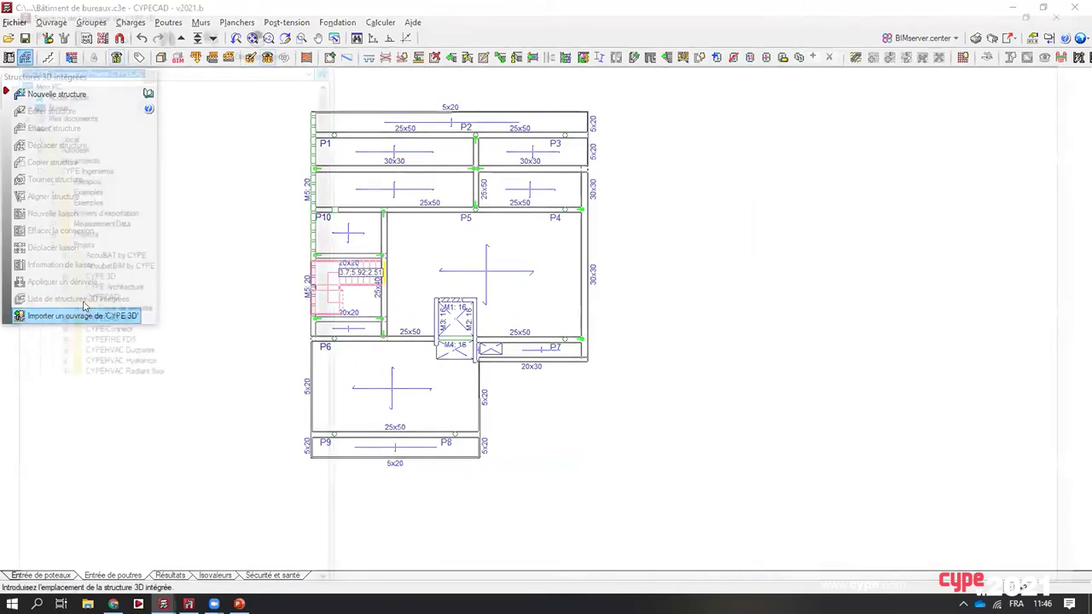
{"action": "left_click", "coordinate": [38, 101]}
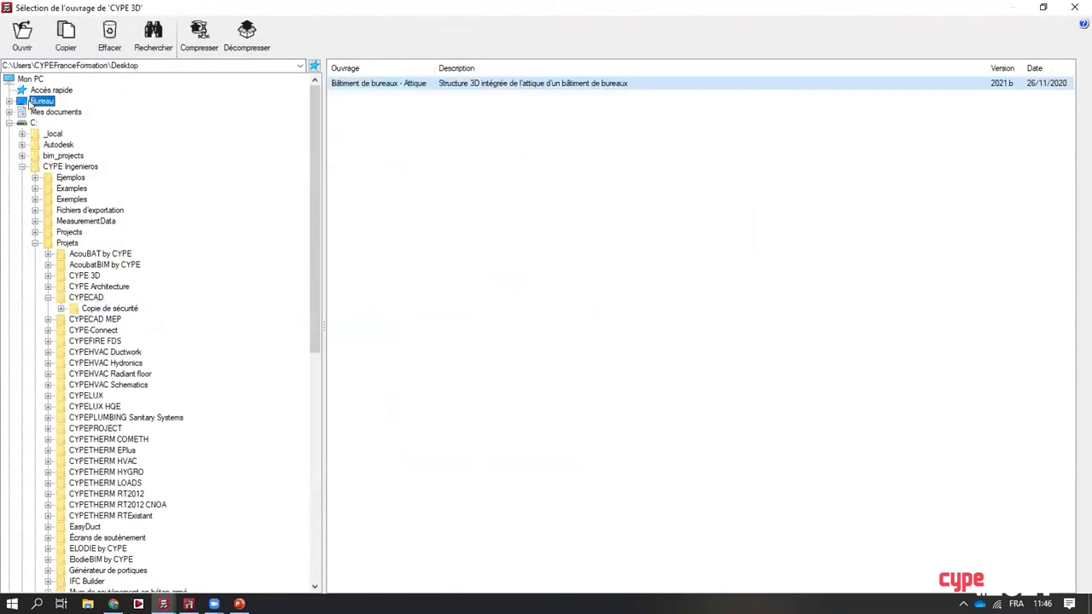
{"action": "double_click", "coordinate": [466, 86]}
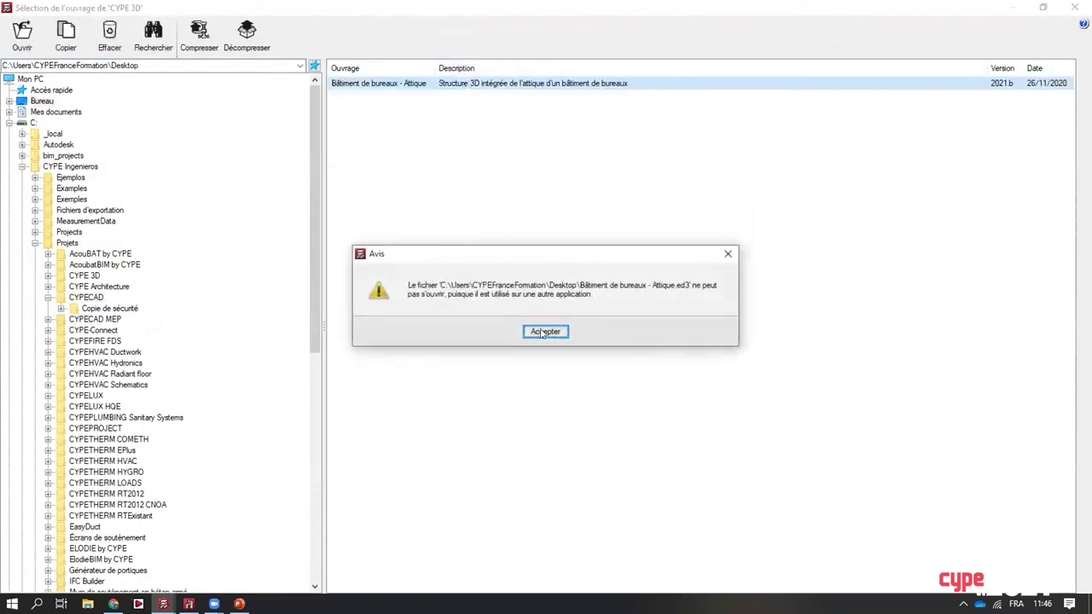
{"action": "left_click", "coordinate": [544, 332]}
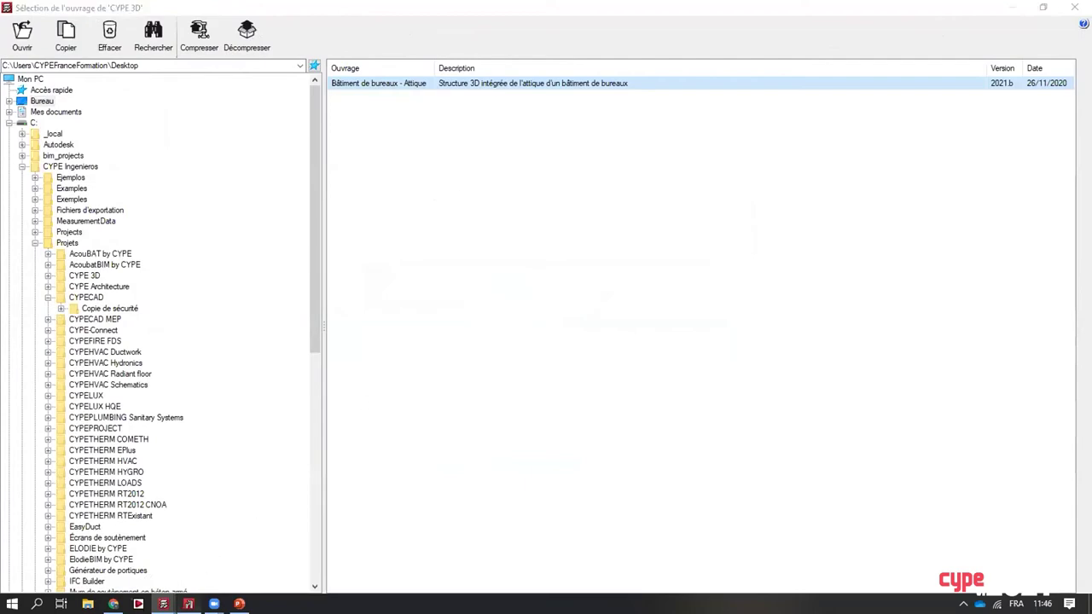
Save and close the Attique project in CYPE 3D, and import it as an integrated structure over the office floor plan.
{"action": "left_click", "coordinate": [1073, 7]}
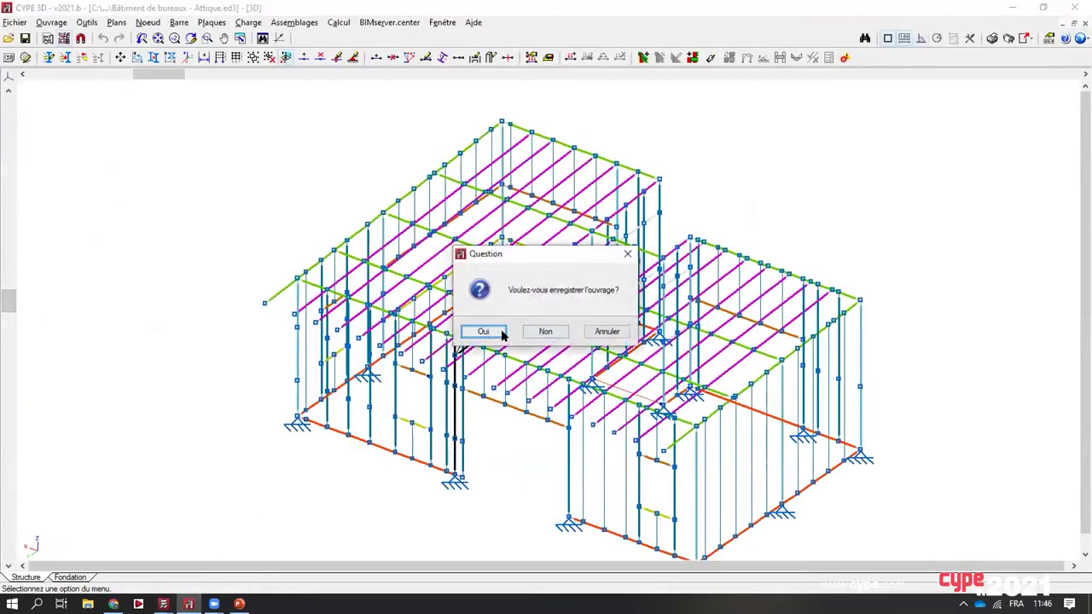
{"action": "left_click", "coordinate": [501, 335]}
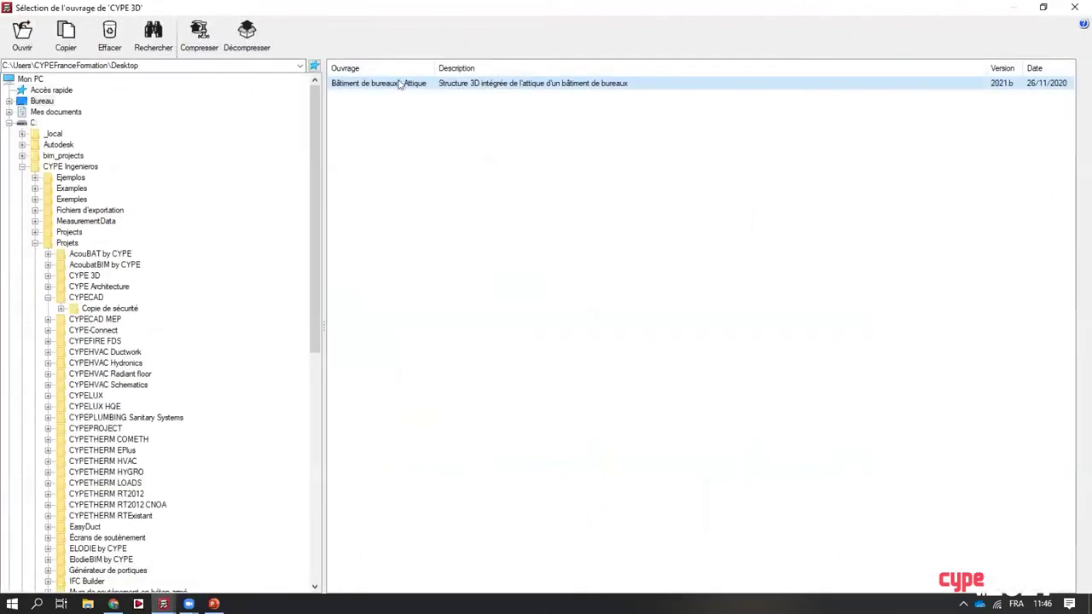
{"action": "double_click", "coordinate": [399, 83]}
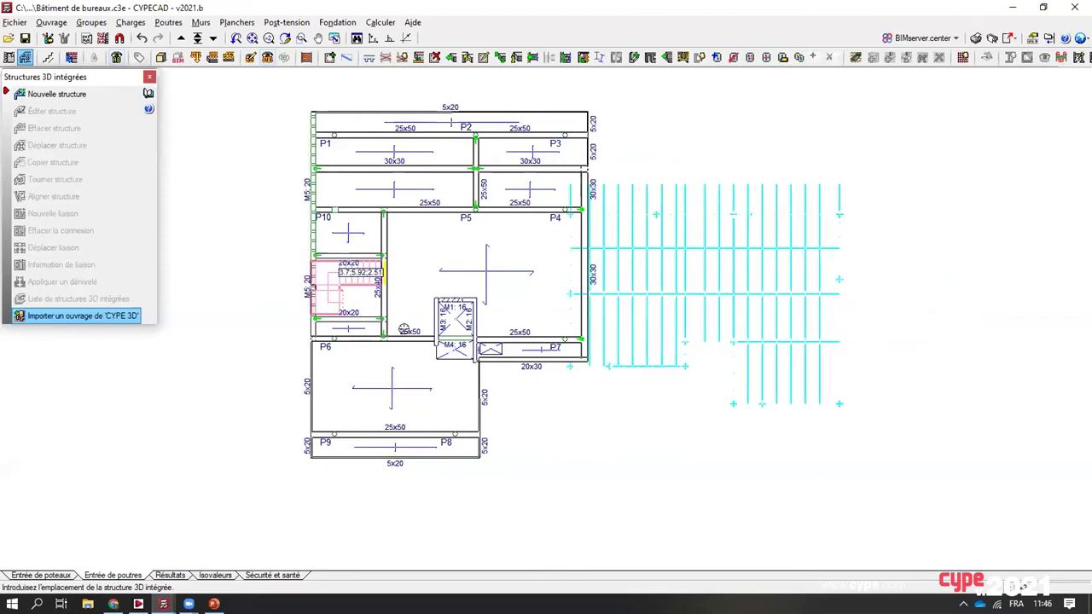
{"action": "scroll", "coordinate": [392, 320], "scroll_direction": "up", "scroll_amount": 2}
{"action": "scroll", "coordinate": [396, 317], "scroll_direction": "up", "scroll_amount": 3}
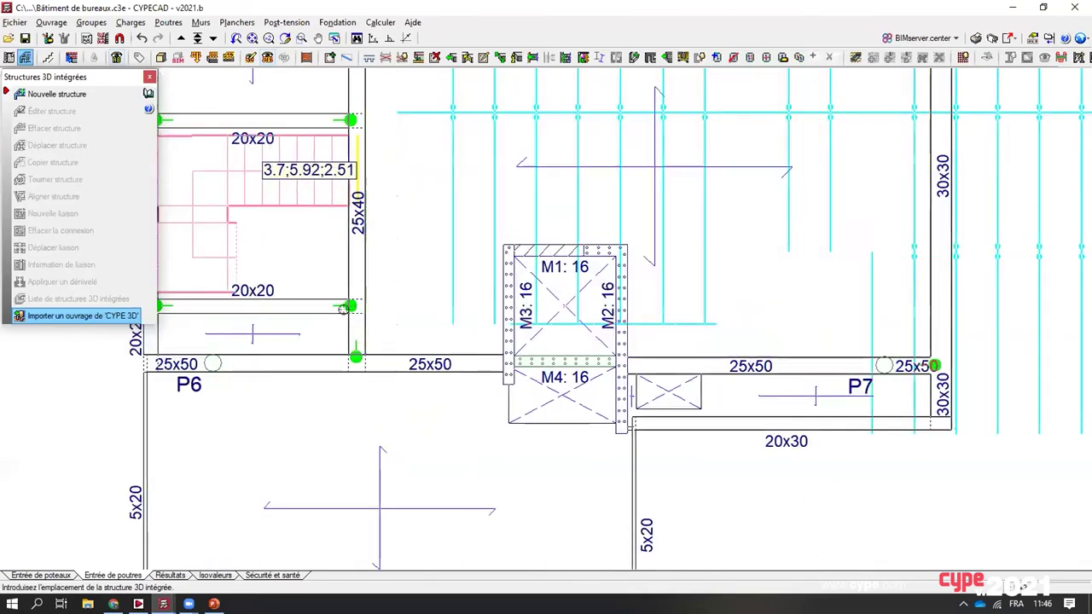
{"action": "scroll", "coordinate": [343, 310], "scroll_direction": "down", "scroll_amount": 2}
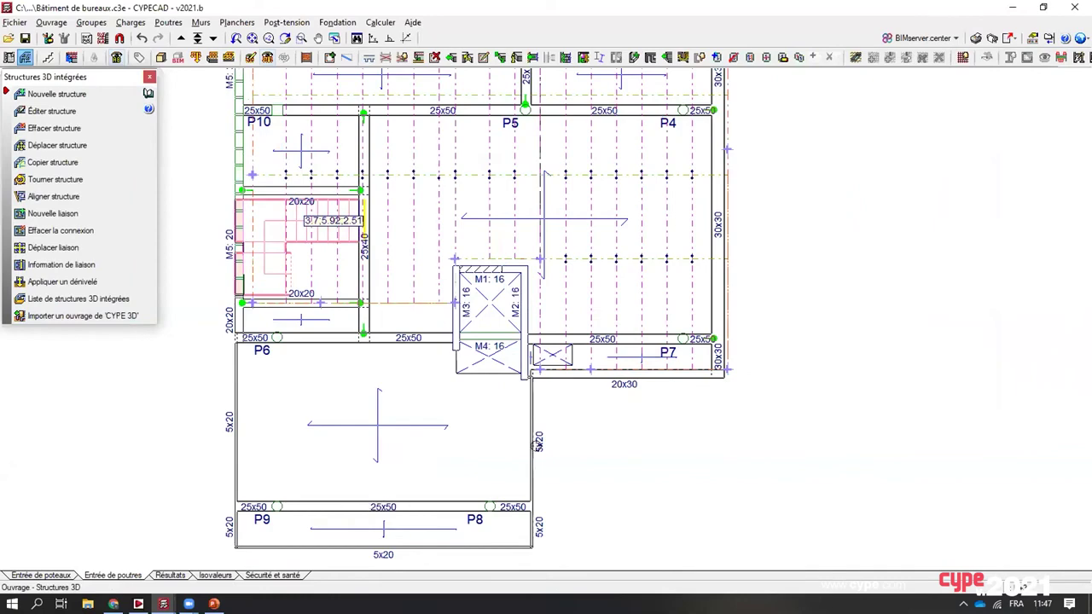
Move the imported rooftop structure so its connection near the elevator core sits on the 20x30 beam's corner, about x 6.8, y -2.05.
{"action": "scroll", "coordinate": [581, 417], "scroll_direction": "up", "scroll_amount": 2}
{"action": "scroll", "coordinate": [581, 417], "scroll_direction": "up", "scroll_amount": 2}
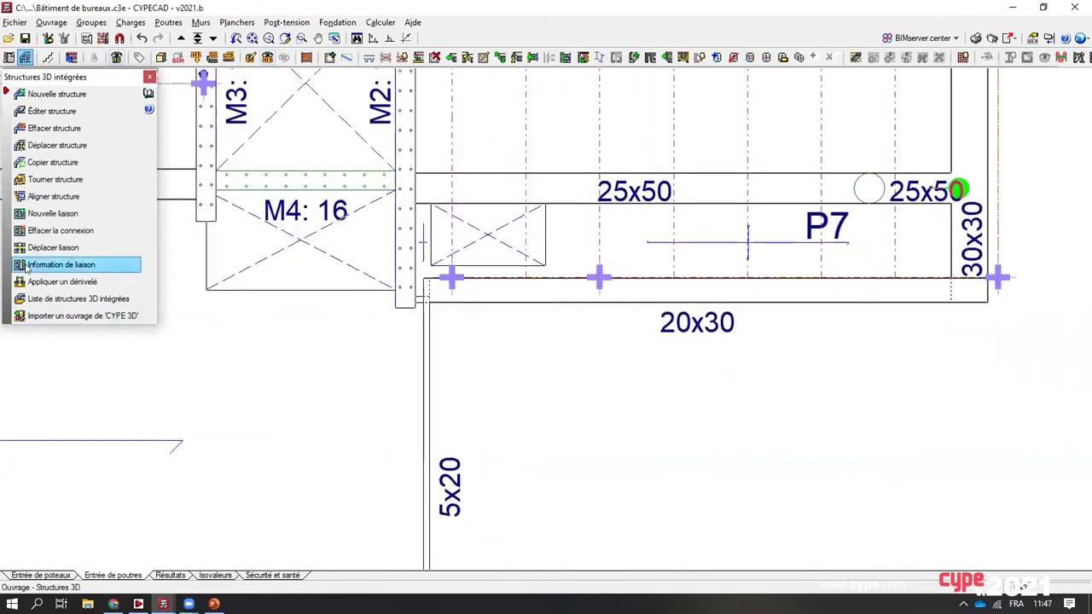
{"action": "left_click", "coordinate": [84, 251]}
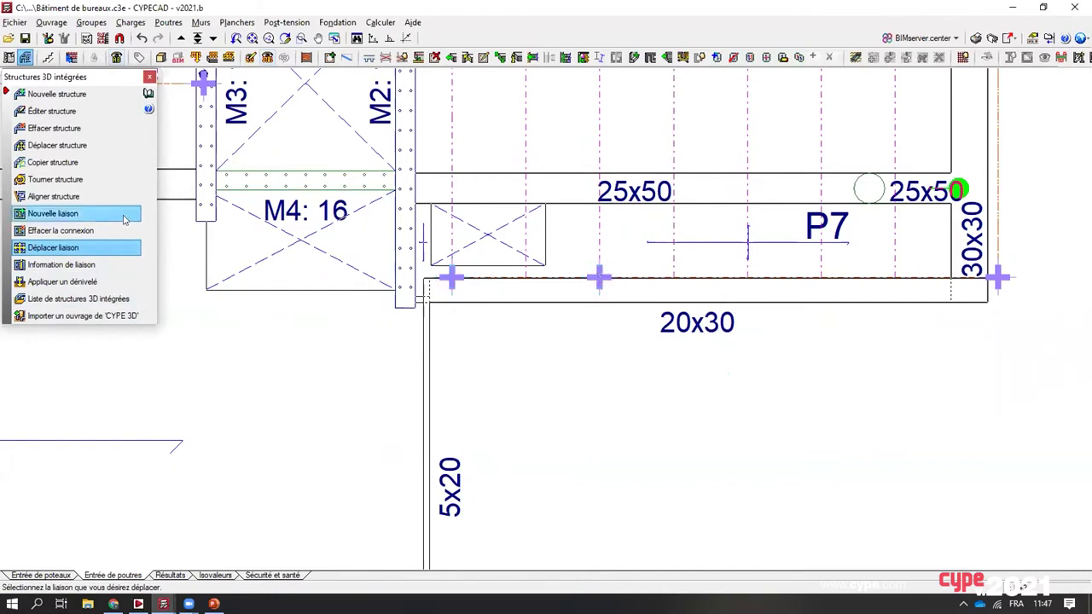
{"action": "left_click", "coordinate": [78, 147]}
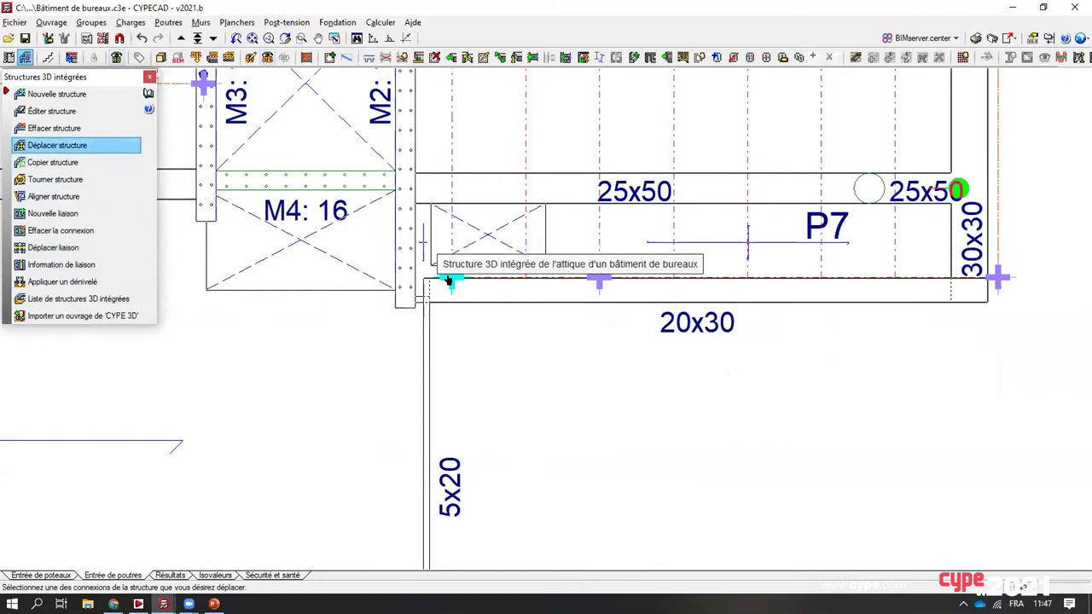
{"action": "left_click", "coordinate": [448, 281]}
{"action": "scroll", "coordinate": [437, 288], "scroll_direction": "up", "scroll_amount": 5}
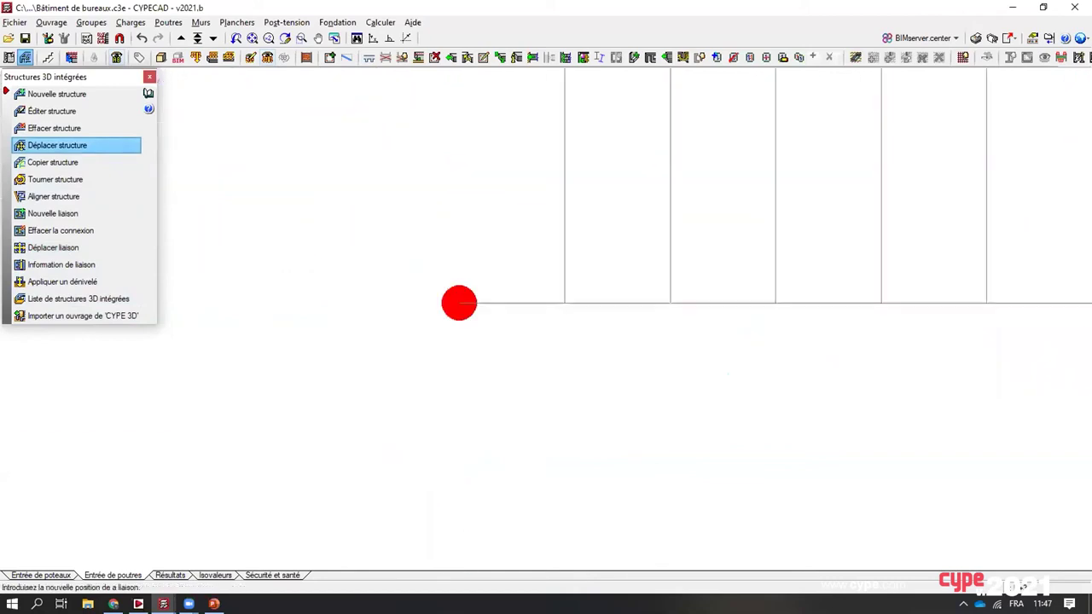
{"action": "scroll", "coordinate": [511, 350], "scroll_direction": "down", "scroll_amount": 5}
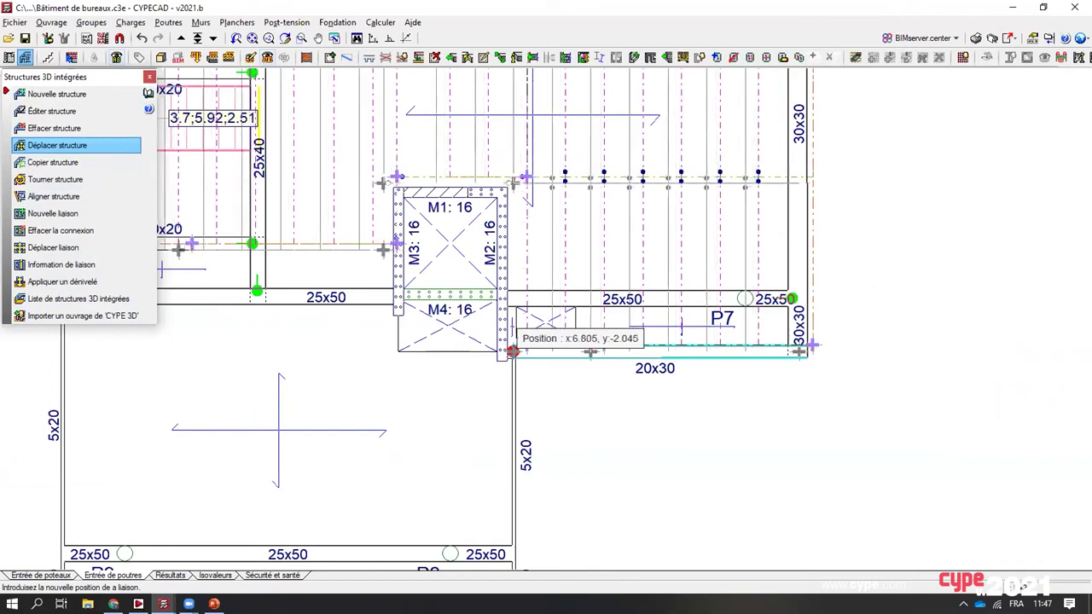
{"action": "left_click", "coordinate": [512, 349]}
{"action": "left_click", "coordinate": [149, 77]}
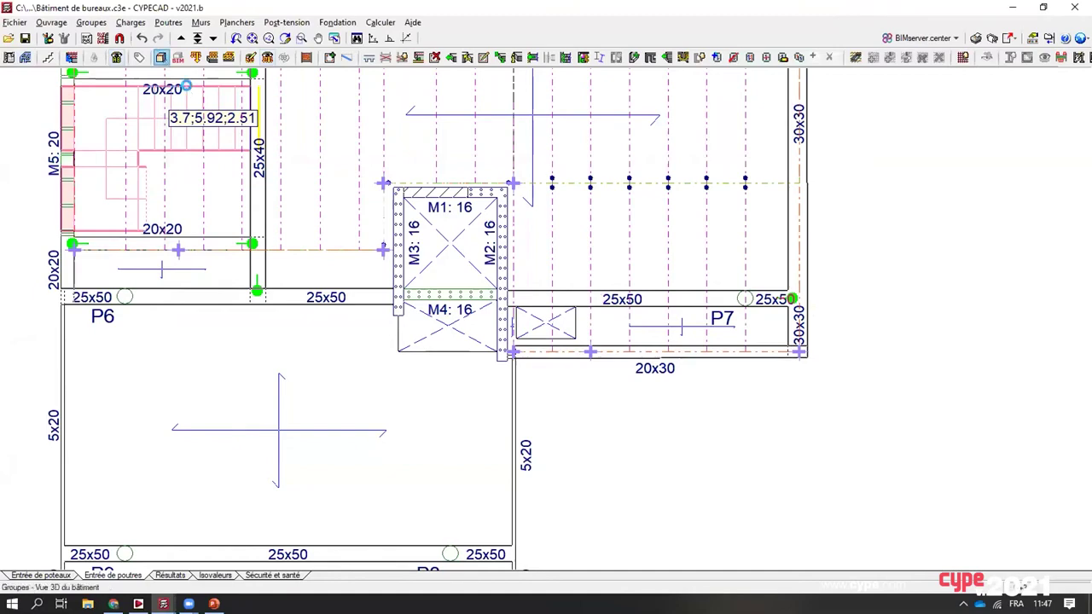
Inspect the building with the imported rooftop in the 3D view from several sides, and return to the floor plan.
{"action": "left_click", "coordinate": [160, 57]}
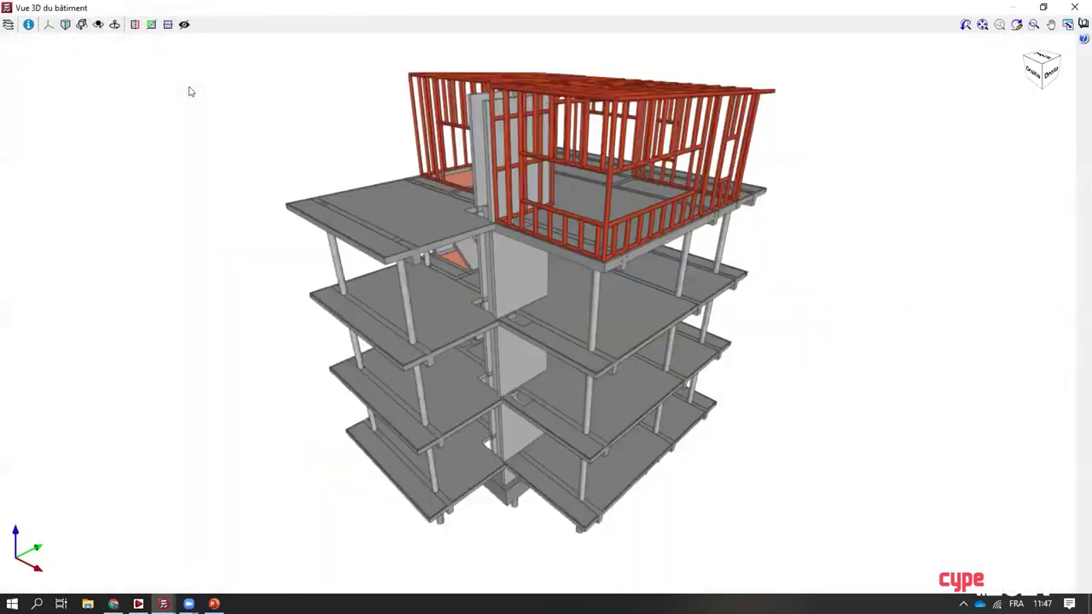
{"action": "left_click_drag", "start_coordinate": [341, 189], "coordinate": [634, 276]}
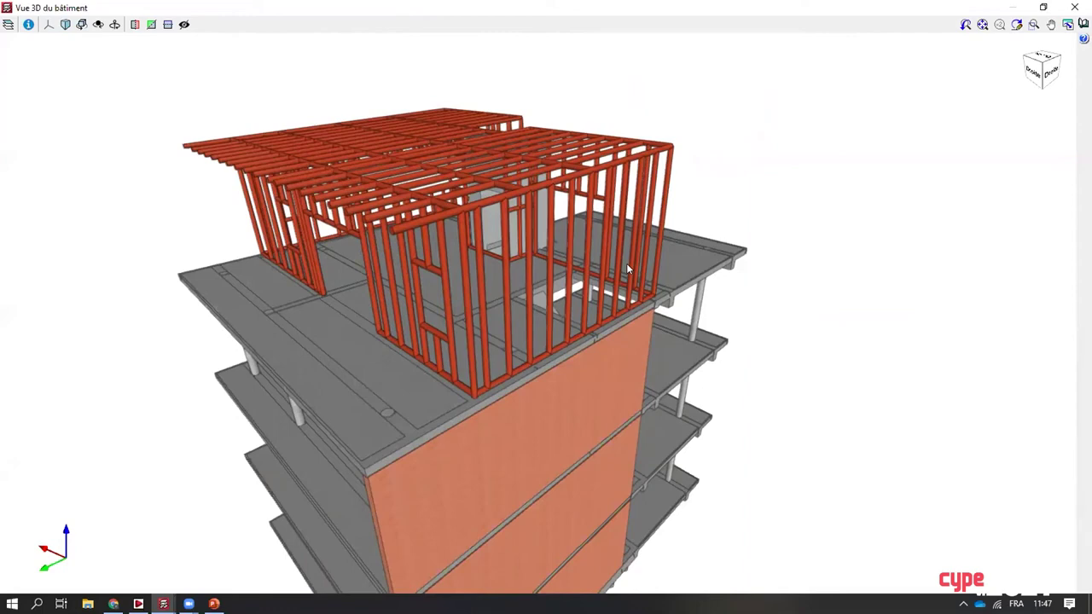
{"action": "middle_click_drag", "start_coordinate": [629, 297], "coordinate": [496, 264]}
{"action": "scroll", "coordinate": [540, 313], "scroll_direction": "down", "scroll_amount": 1}
{"action": "scroll", "coordinate": [553, 272], "scroll_direction": "down", "scroll_amount": 1}
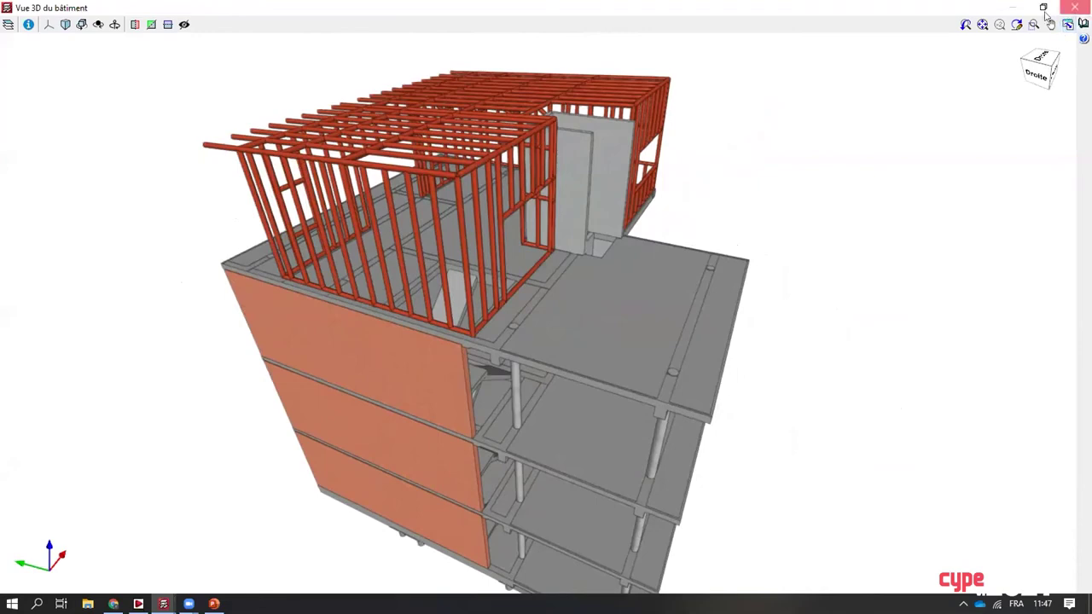
{"action": "left_click", "coordinate": [1074, 7]}
{"action": "scroll", "coordinate": [461, 276], "scroll_direction": "down", "scroll_amount": 2}
{"action": "middle_click_drag", "start_coordinate": [463, 279], "coordinate": [492, 312]}
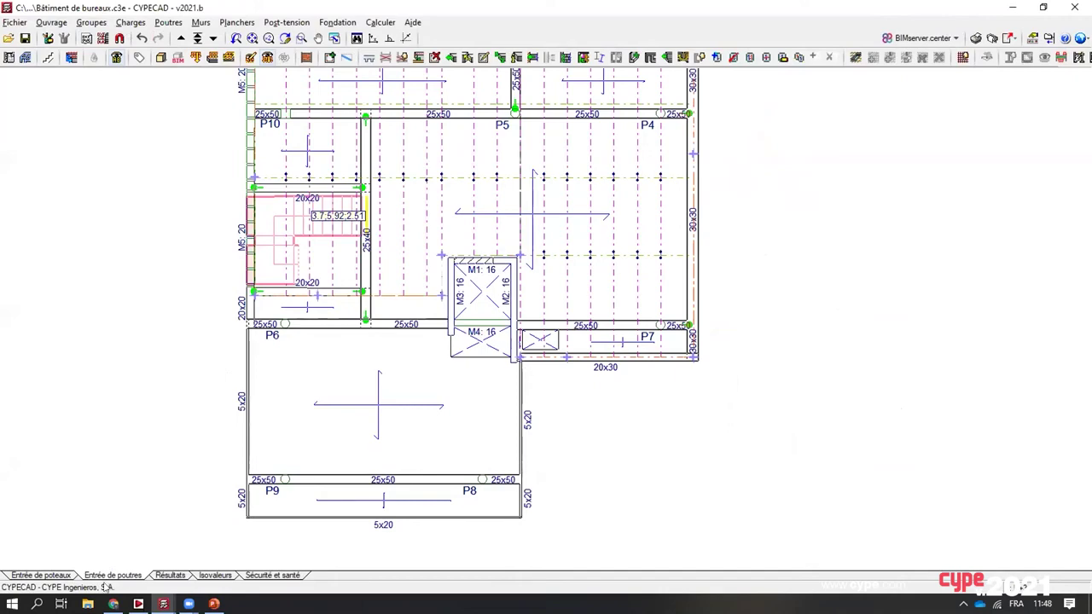
Launch CYPE 3D and open the recent project Exemple de hangar industriel 1.
{"action": "left_click", "coordinate": [139, 604]}
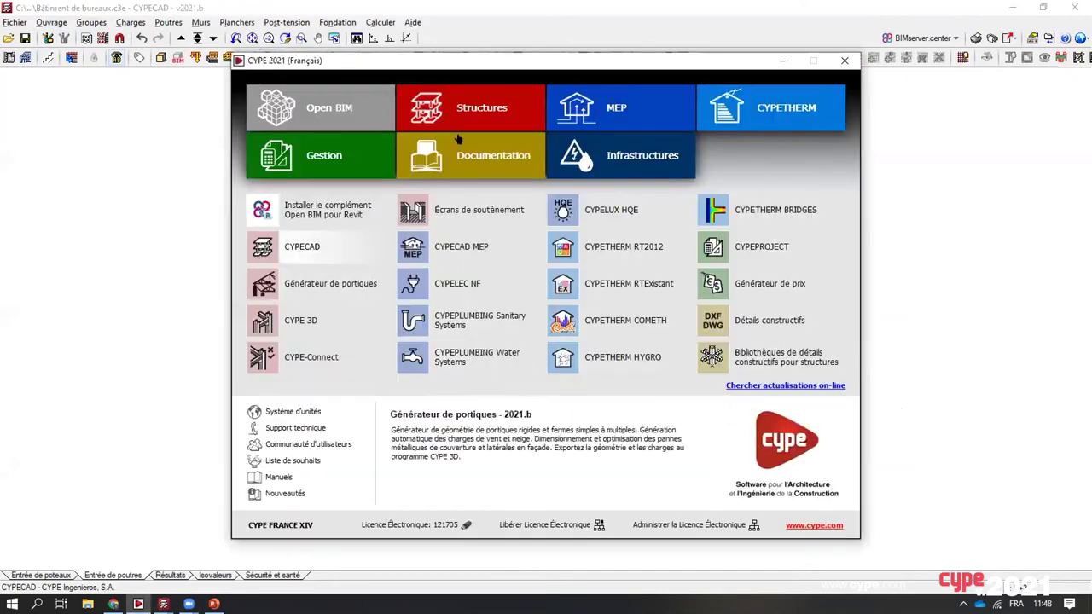
{"action": "left_click", "coordinate": [459, 118]}
{"action": "left_click", "coordinate": [298, 294]}
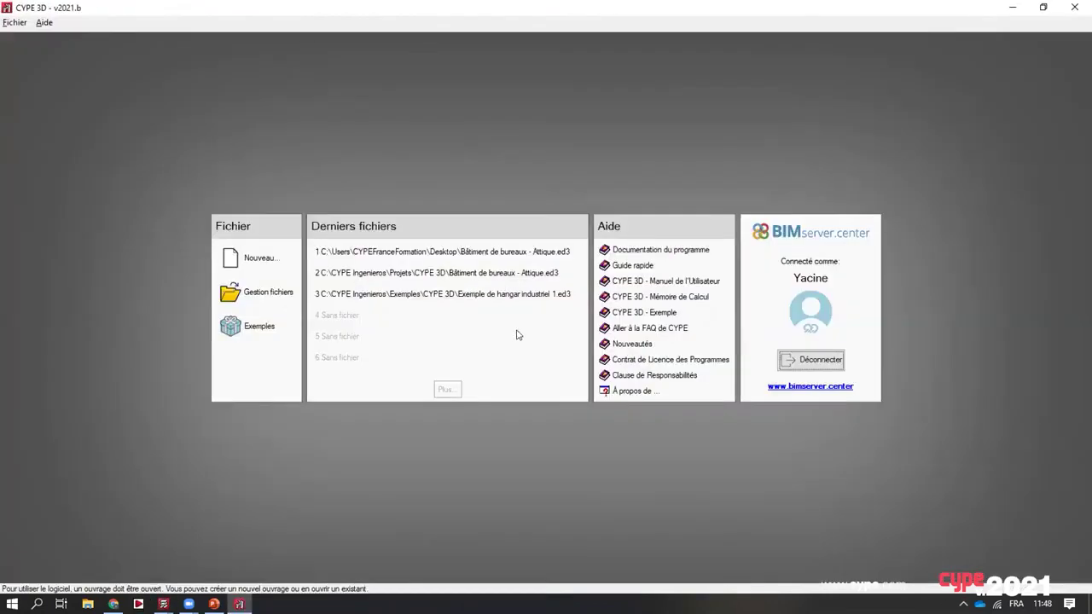
{"action": "left_click", "coordinate": [473, 294]}
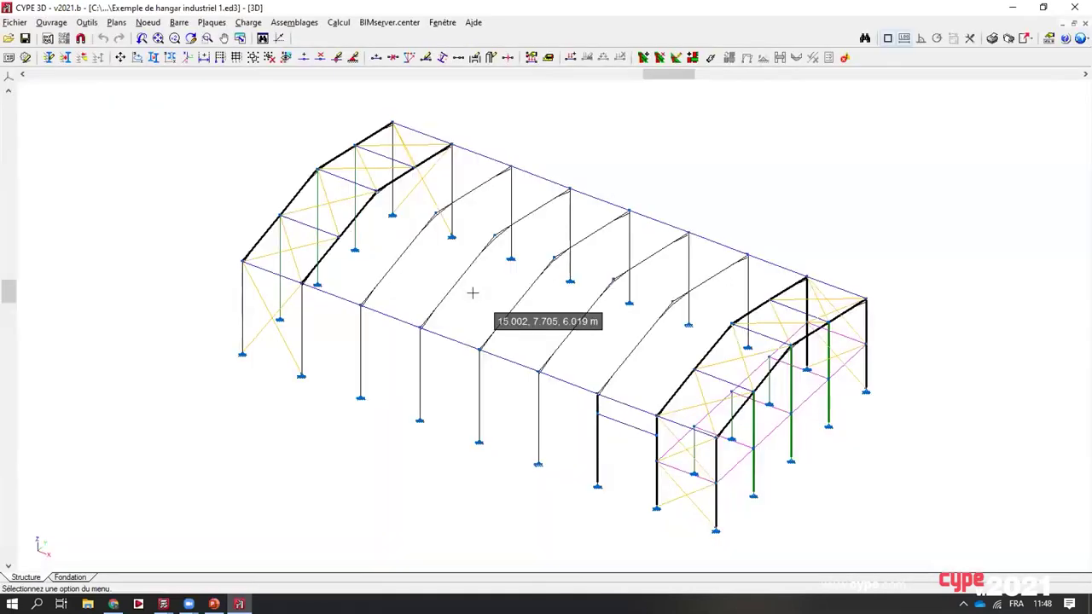
Inspect the industrial hangar from several sides in the wireframe and in the rendered 3D view of the complete structure.
{"action": "middle_click_drag", "start_coordinate": [656, 377], "coordinate": [329, 357], "text": "shift"}
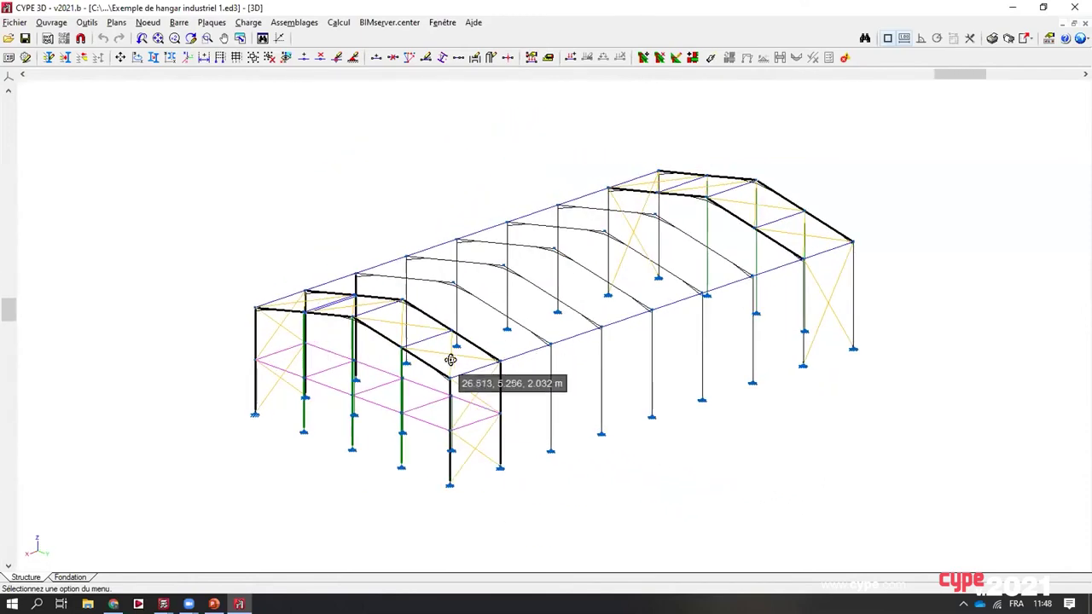
{"action": "middle_click_drag", "start_coordinate": [449, 361], "coordinate": [719, 372], "text": "shift"}
{"action": "left_click", "coordinate": [116, 23]}
{"action": "left_click", "coordinate": [86, 22]}
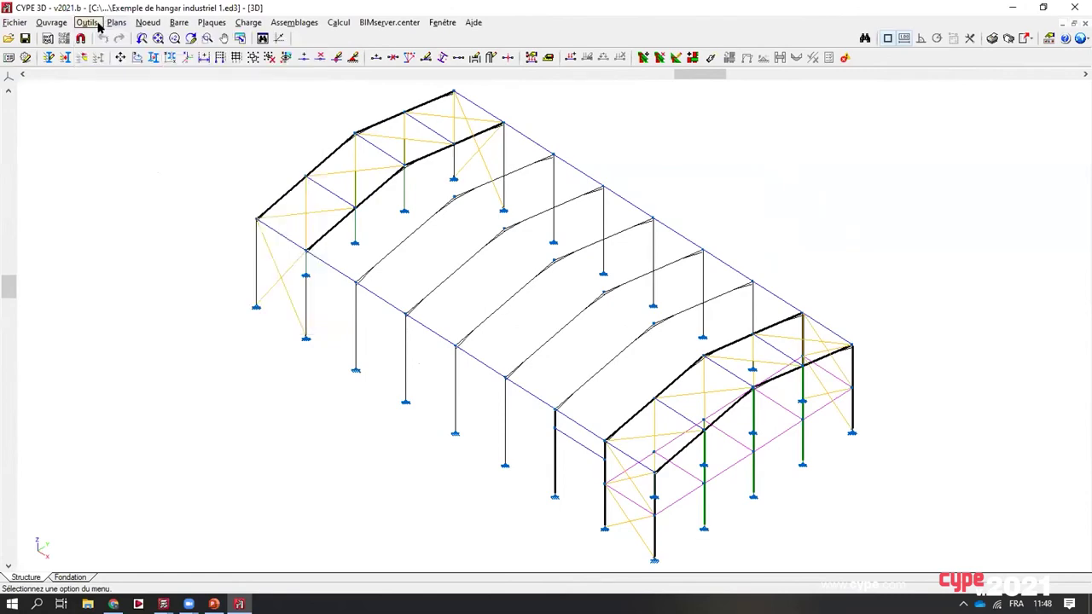
{"action": "left_click", "coordinate": [86, 23]}
{"action": "mouse_move", "coordinate": [311, 325]}
{"action": "left_click", "coordinate": [345, 322]}
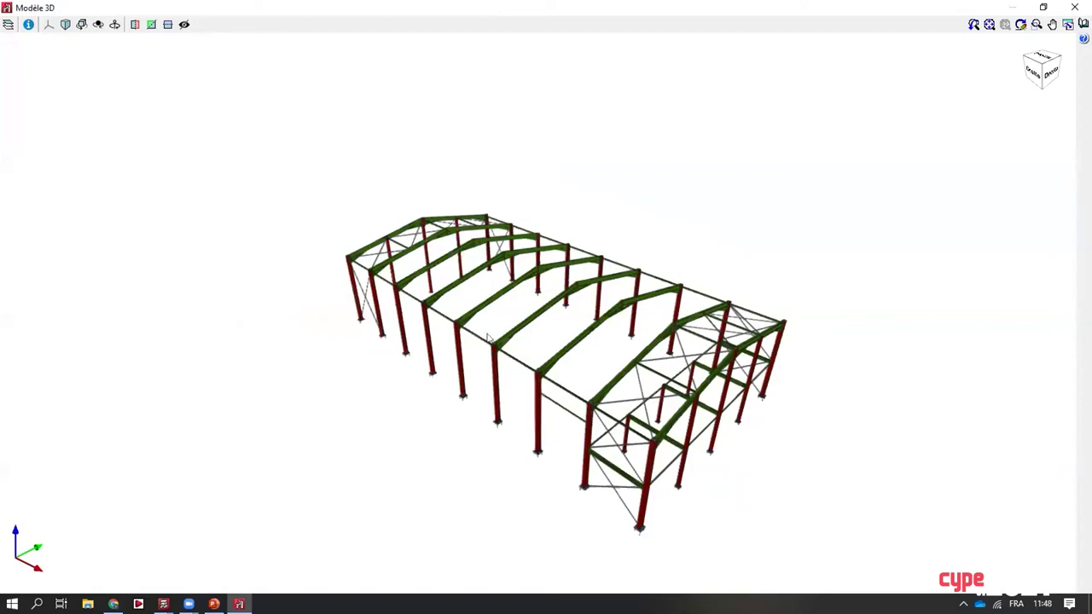
{"action": "left_click_drag", "start_coordinate": [560, 355], "coordinate": [503, 341]}
{"action": "scroll", "coordinate": [583, 368], "scroll_direction": "up", "scroll_amount": 1}
{"action": "left_click_drag", "start_coordinate": [583, 367], "coordinate": [539, 323]}
{"action": "scroll", "coordinate": [538, 324], "scroll_direction": "up", "scroll_amount": 1}
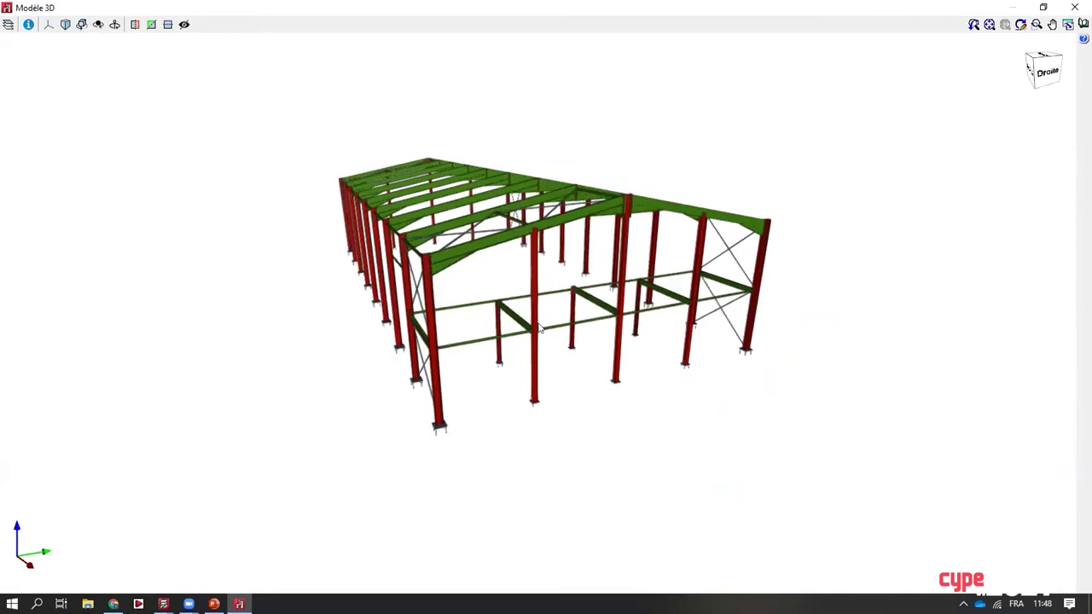
{"action": "left_click", "coordinate": [1075, 7]}
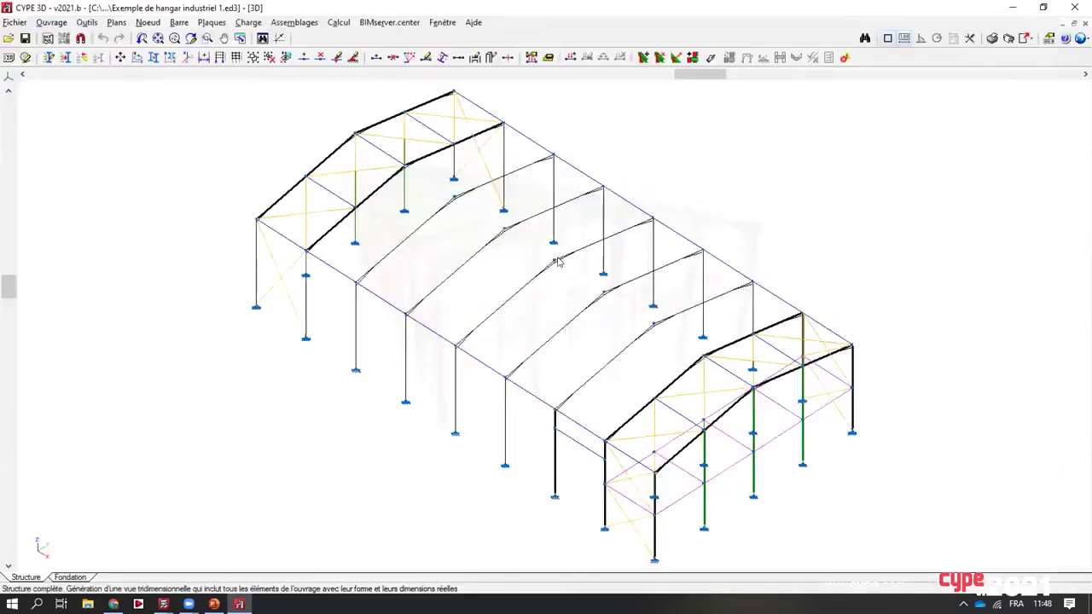
Examine the 230 x 230 x 45 footing's reinforcement drawing and 3D view in the foundation plan, and return to the structure.
{"action": "left_click_drag", "start_coordinate": [587, 309], "coordinate": [579, 284]}
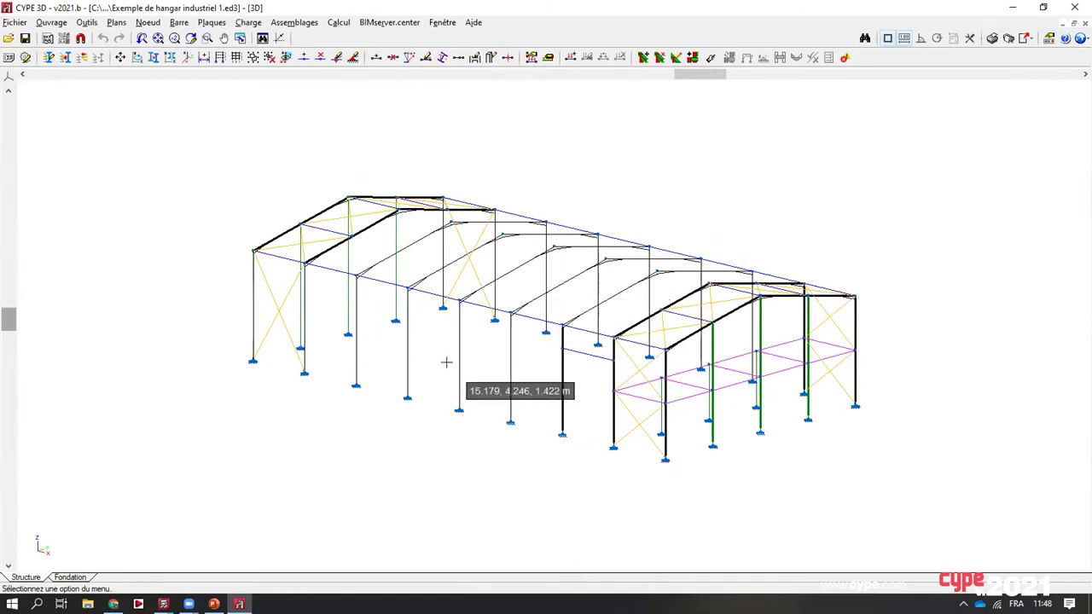
{"action": "left_click", "coordinate": [58, 577]}
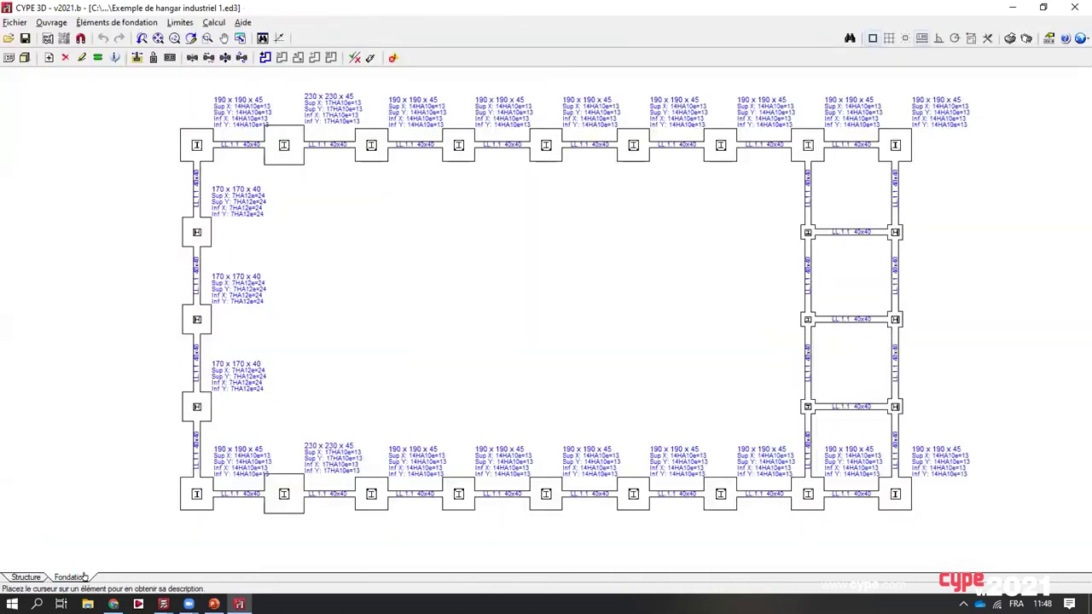
{"action": "middle_click_drag", "start_coordinate": [350, 294], "coordinate": [320, 297]}
{"action": "mouse_move", "coordinate": [299, 152]}
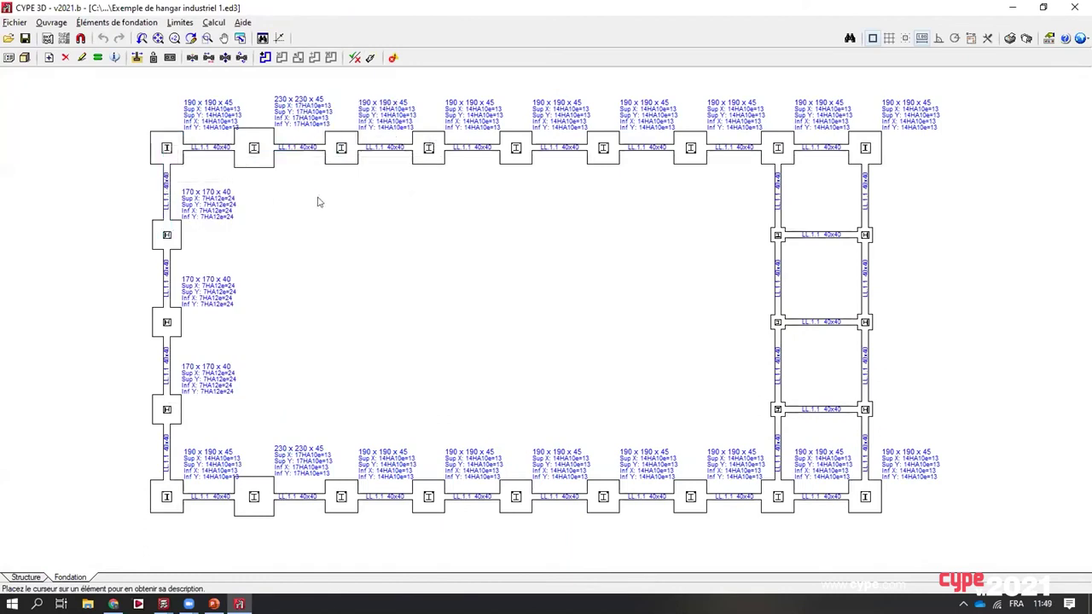
{"action": "left_click", "coordinate": [90, 26]}
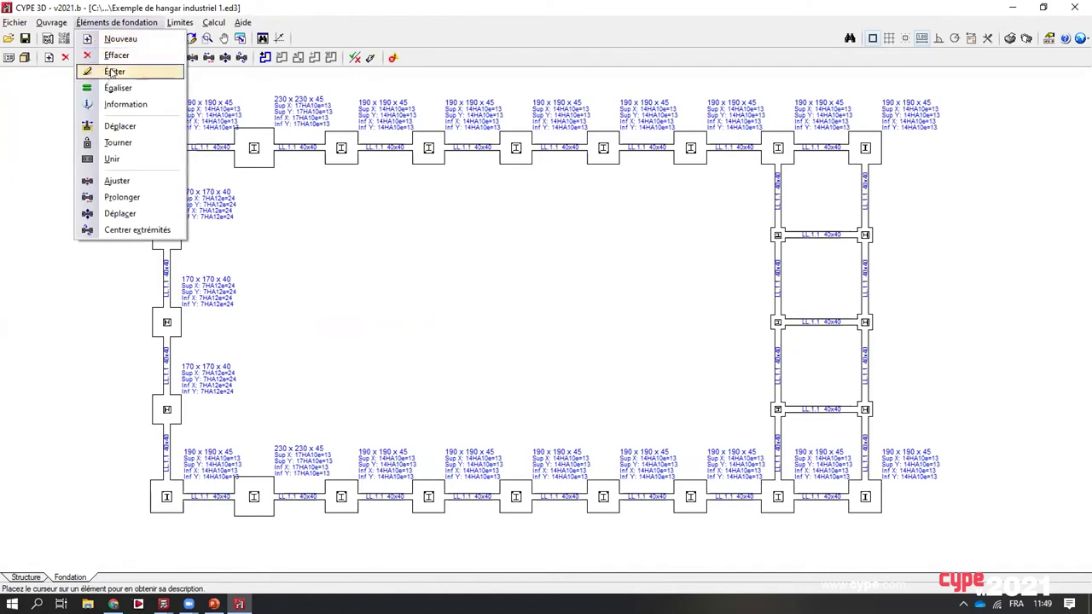
{"action": "left_click", "coordinate": [113, 72]}
{"action": "left_click", "coordinate": [254, 149]}
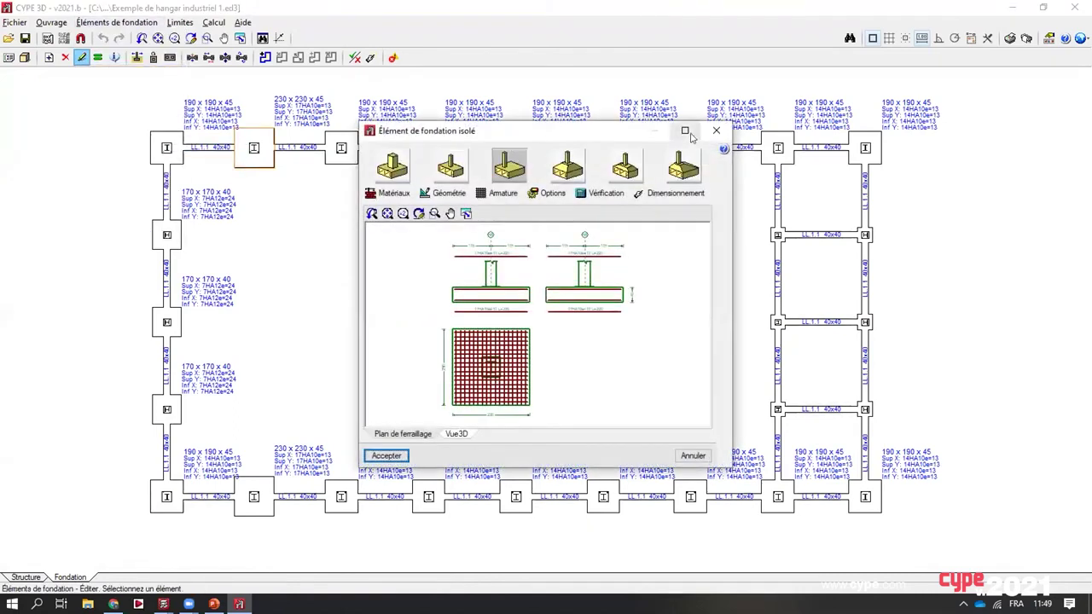
{"action": "left_click", "coordinate": [685, 131]}
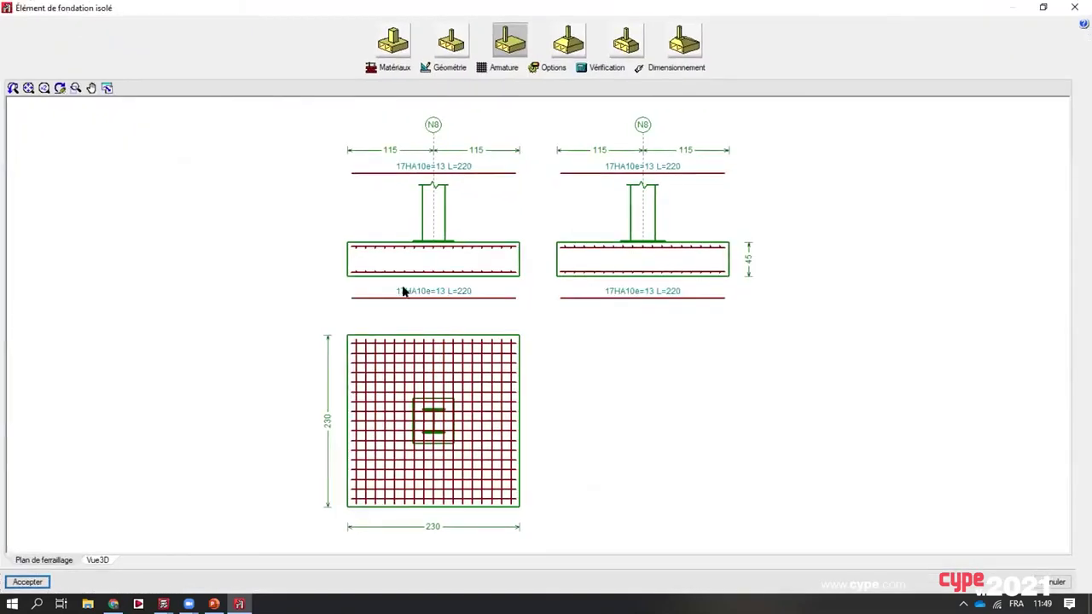
{"action": "left_click", "coordinate": [97, 560]}
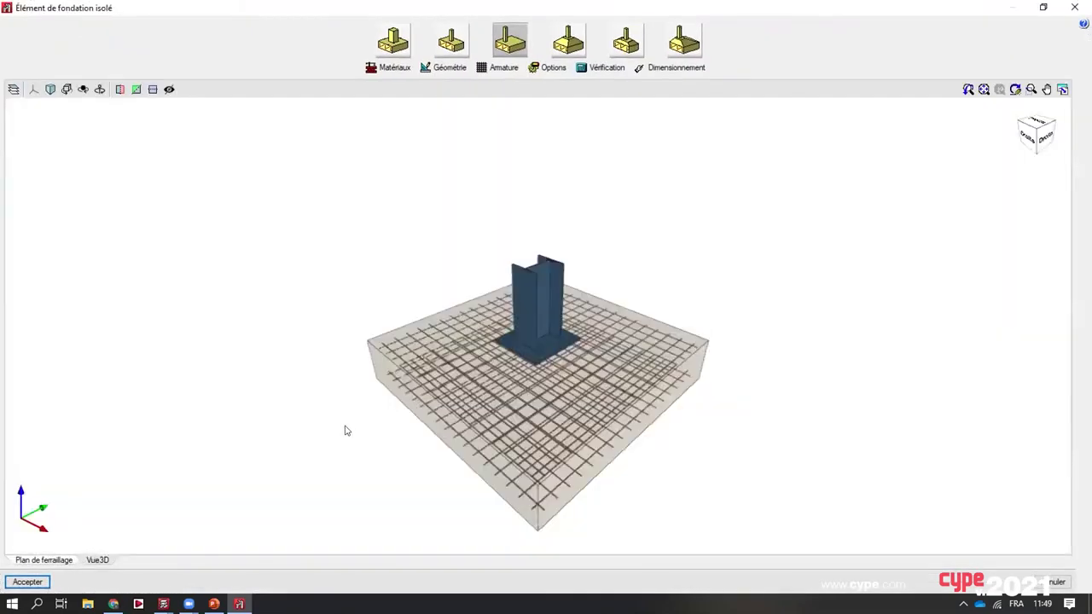
{"action": "middle_click_drag", "start_coordinate": [344, 429], "coordinate": [459, 402]}
{"action": "left_click", "coordinate": [1073, 7]}
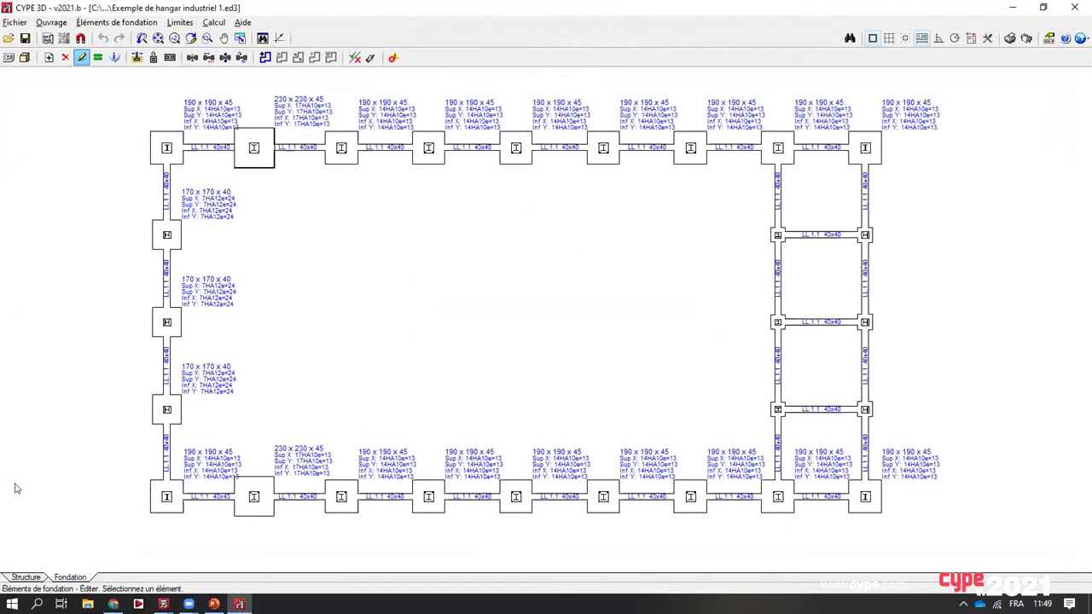
{"action": "left_click", "coordinate": [19, 578]}
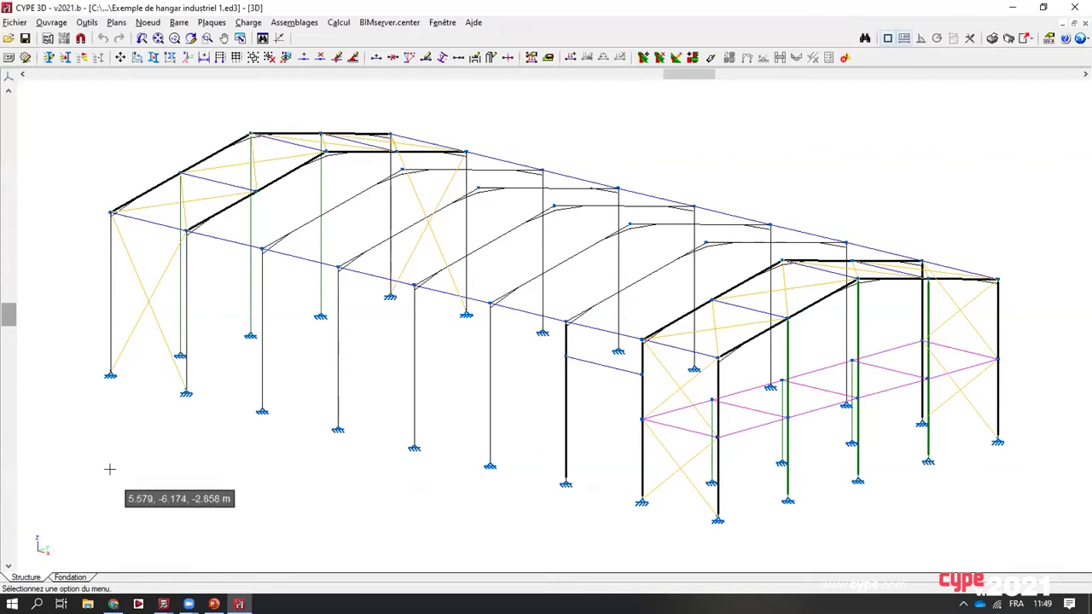
Save a copy of Exemple de hangar industriel 1 on the Desktop, and close CYPE 3D while saving the project.
{"action": "scroll", "coordinate": [405, 441], "scroll_direction": "up", "scroll_amount": 3}
{"action": "scroll", "coordinate": [411, 426], "scroll_direction": "down", "scroll_amount": 3}
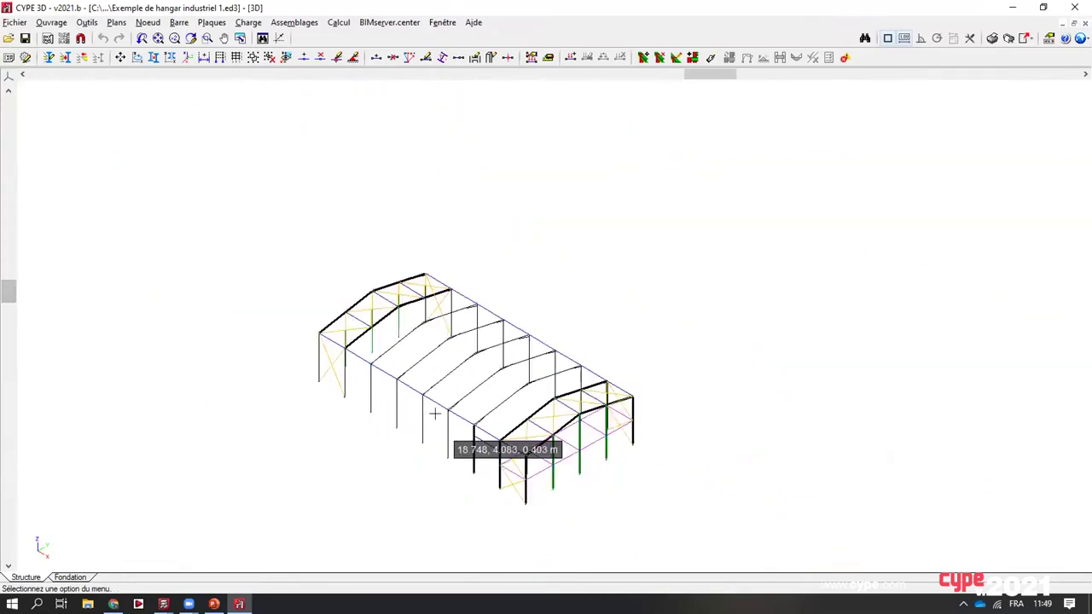
{"action": "scroll", "coordinate": [429, 370], "scroll_direction": "up", "scroll_amount": 1}
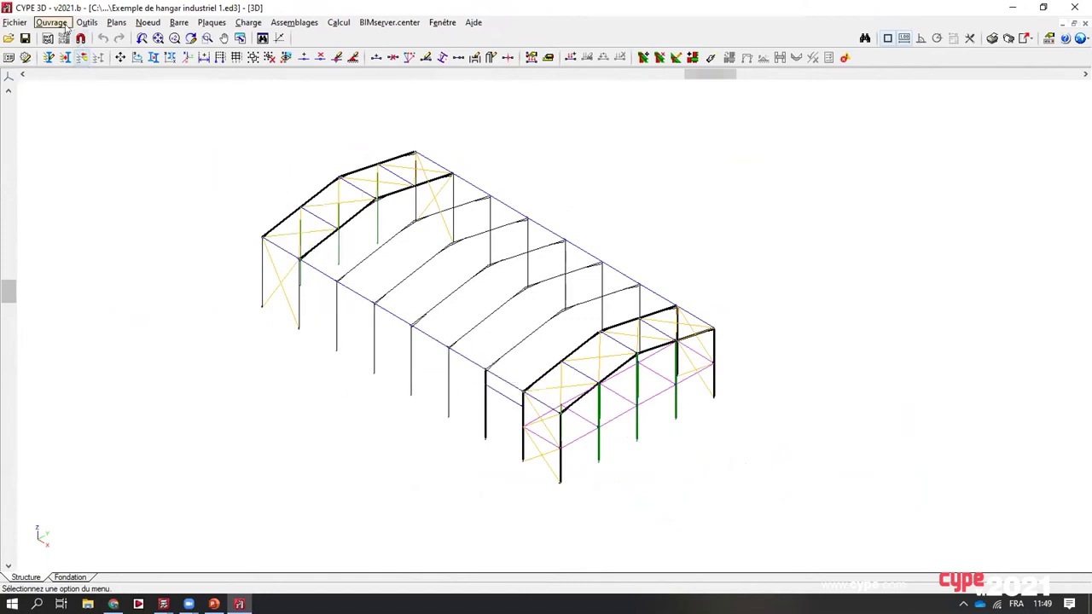
{"action": "left_click", "coordinate": [14, 22]}
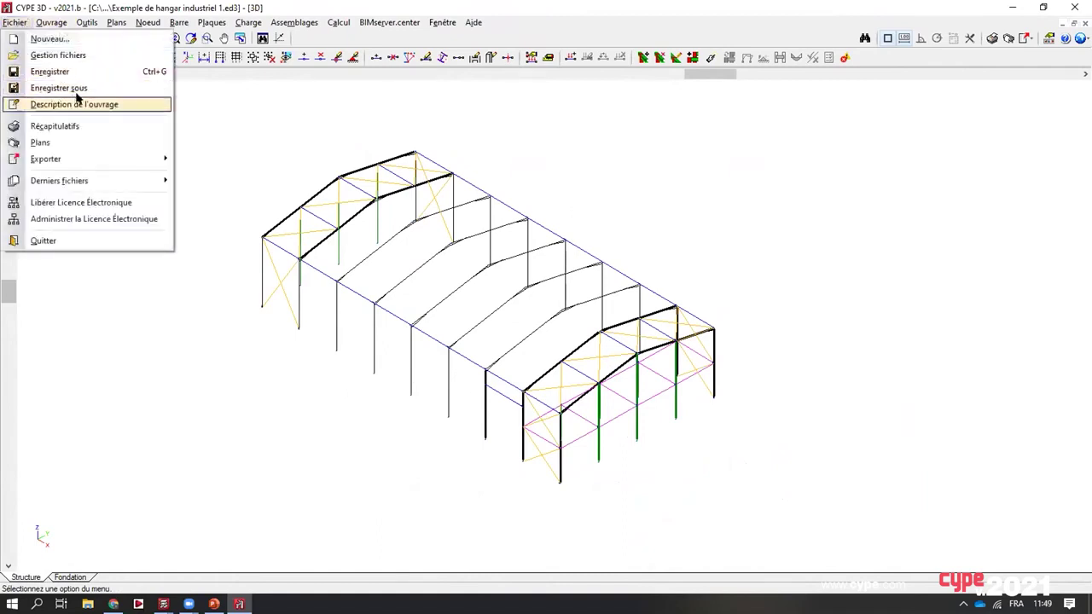
{"action": "left_click", "coordinate": [60, 87]}
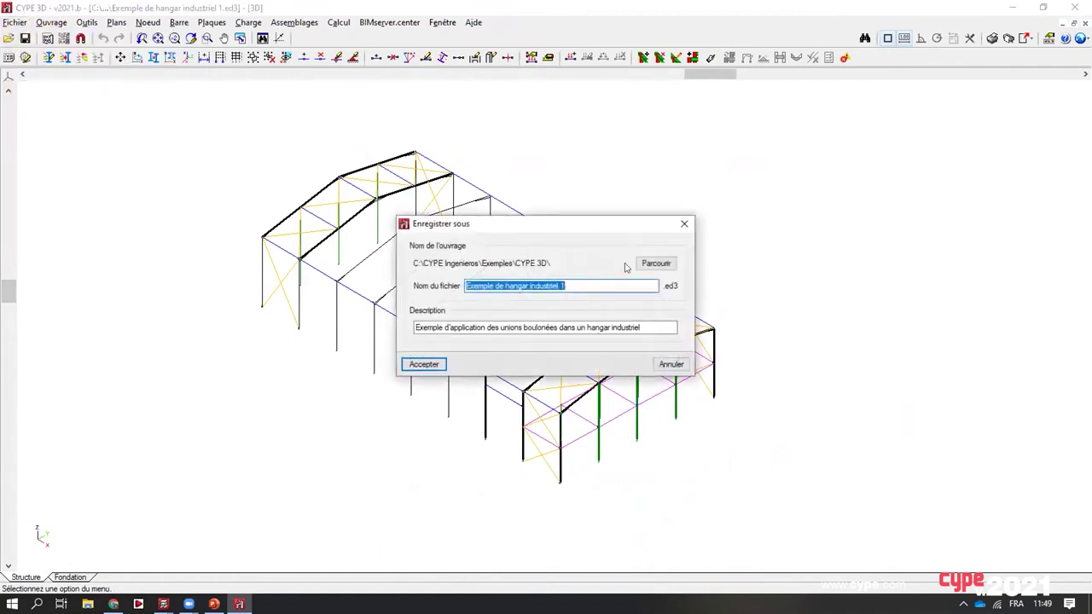
{"action": "left_click", "coordinate": [653, 263]}
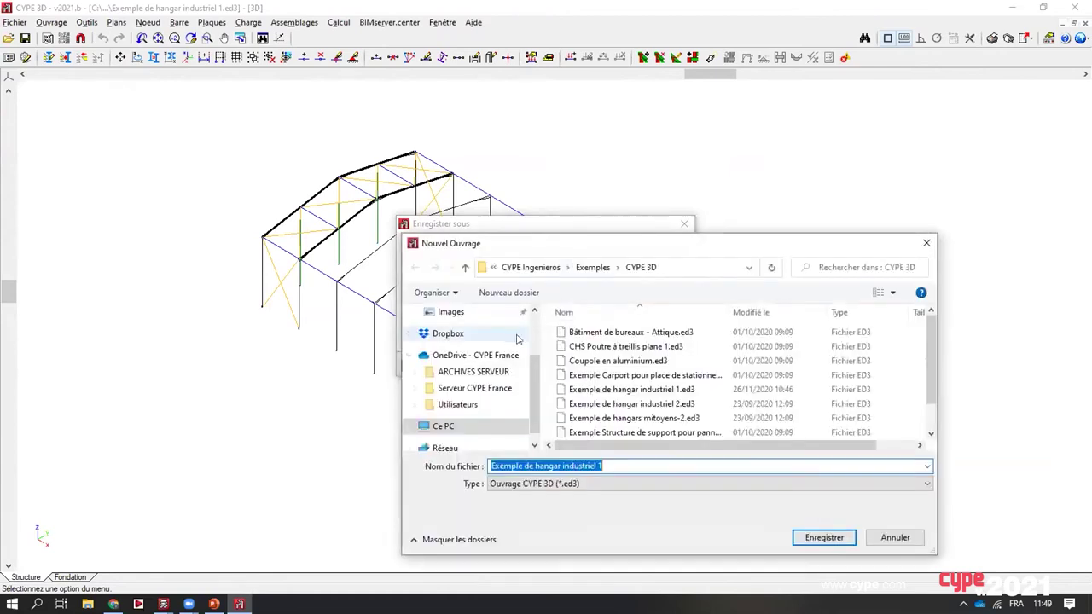
{"action": "scroll", "coordinate": [515, 339], "scroll_direction": "up", "scroll_amount": 2}
{"action": "left_click", "coordinate": [486, 338]}
{"action": "left_click", "coordinate": [820, 539]}
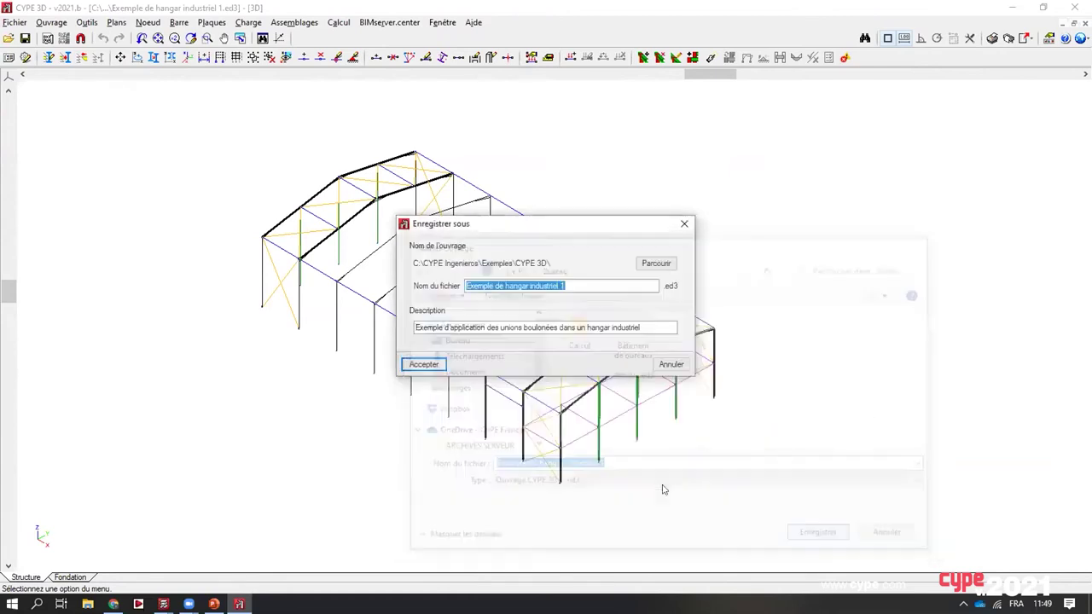
{"action": "left_click", "coordinate": [425, 364]}
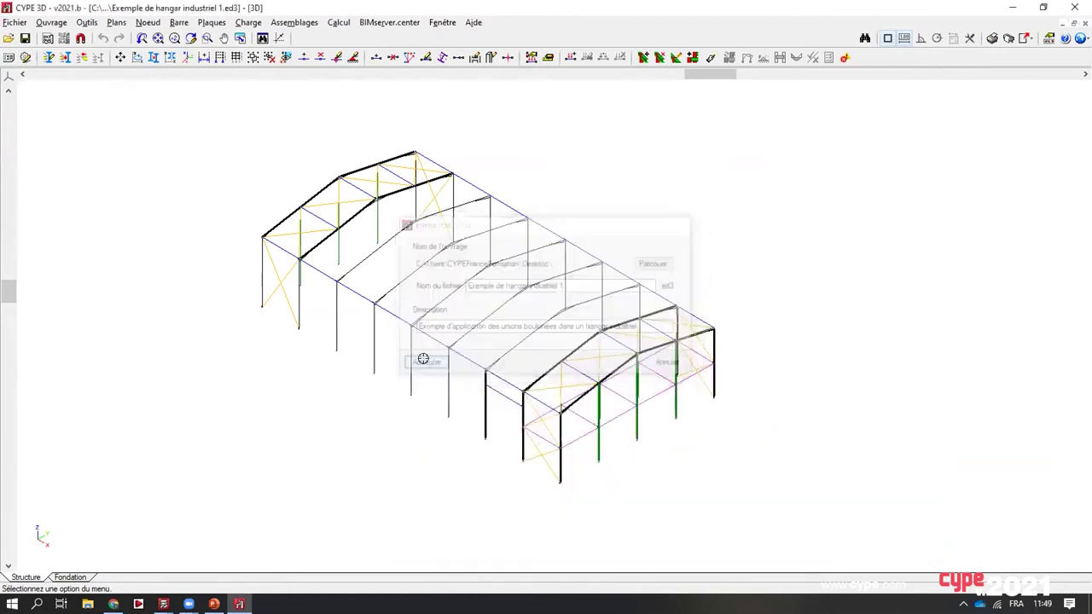
{"action": "left_click", "coordinate": [1074, 7]}
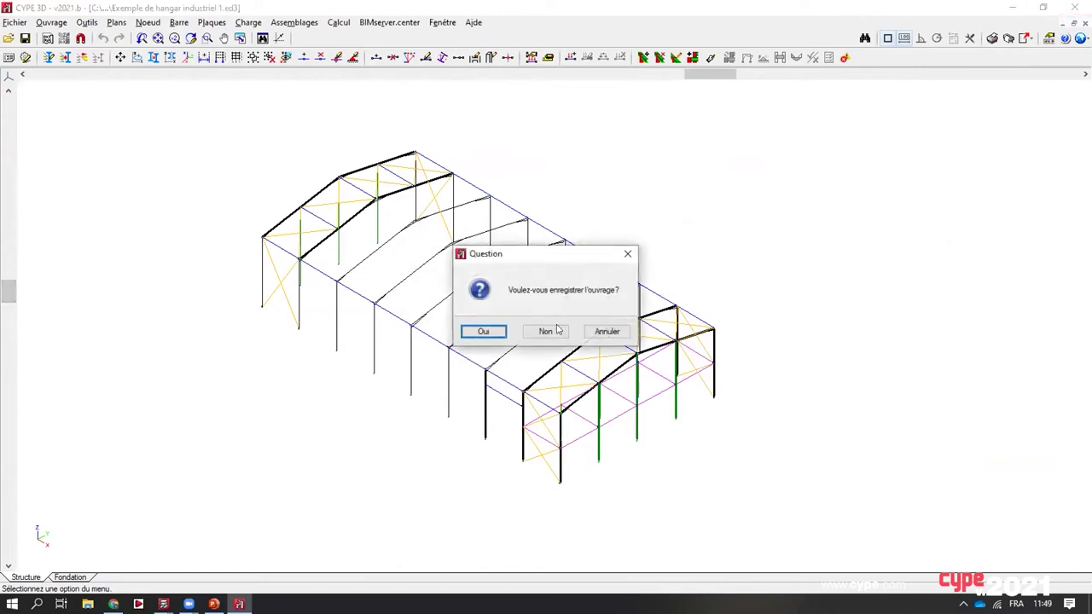
{"action": "left_click", "coordinate": [483, 331]}
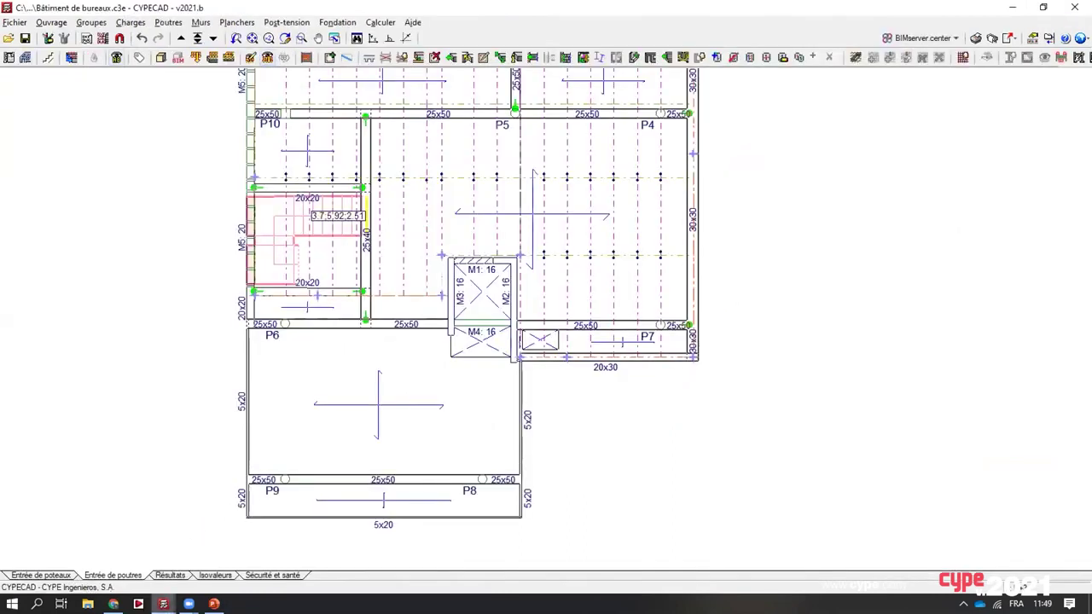
Create a new CYPECAD project with the file name Import CYPE 3D, overwriting the existing file.
{"action": "scroll", "coordinate": [390, 261], "scroll_direction": "down", "scroll_amount": 3}
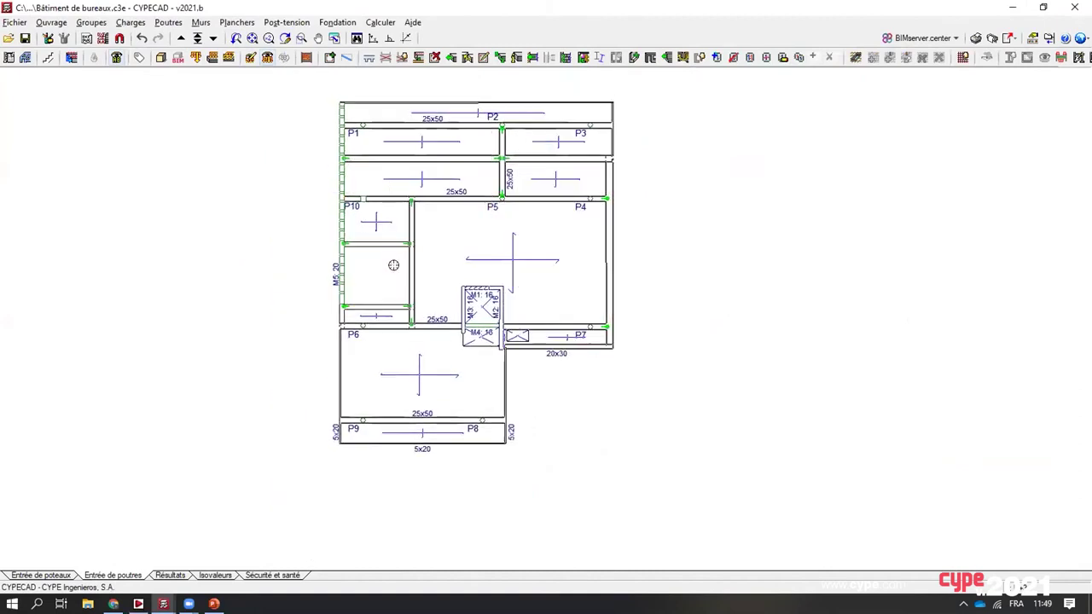
{"action": "left_click", "coordinate": [14, 22]}
{"action": "left_click", "coordinate": [39, 37]}
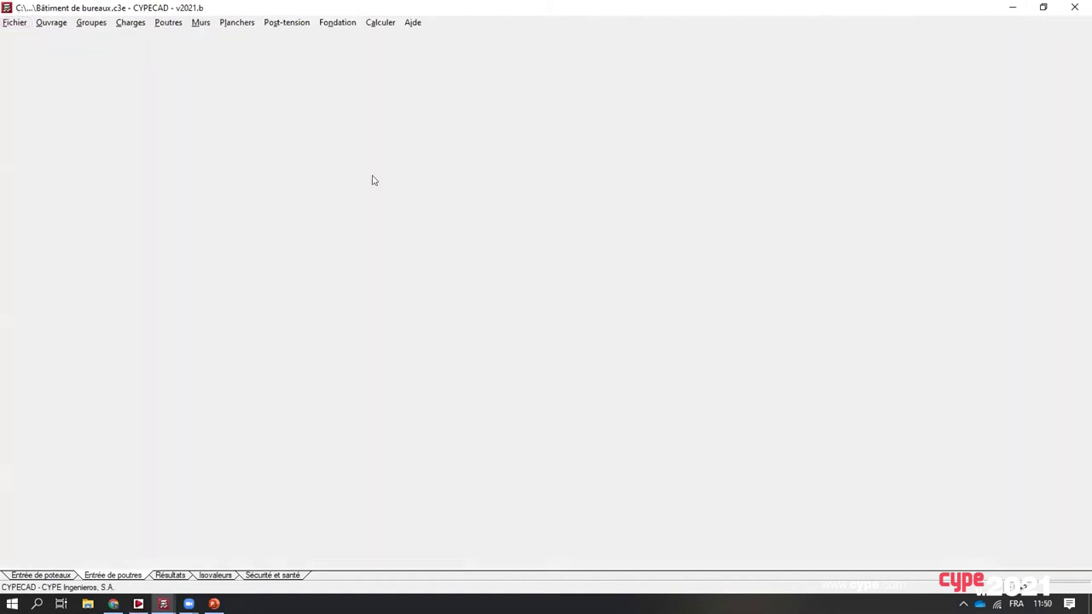
{"action": "type", "text": "l"}
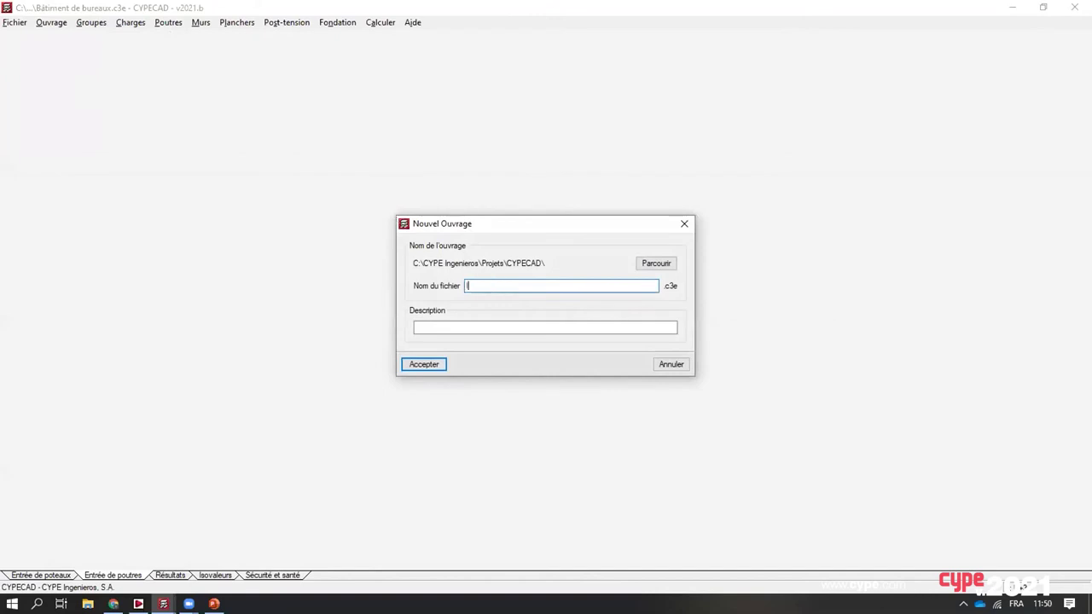
{"action": "type", "text": "mport CYPE 3D"}
{"action": "left_click", "coordinate": [424, 364]}
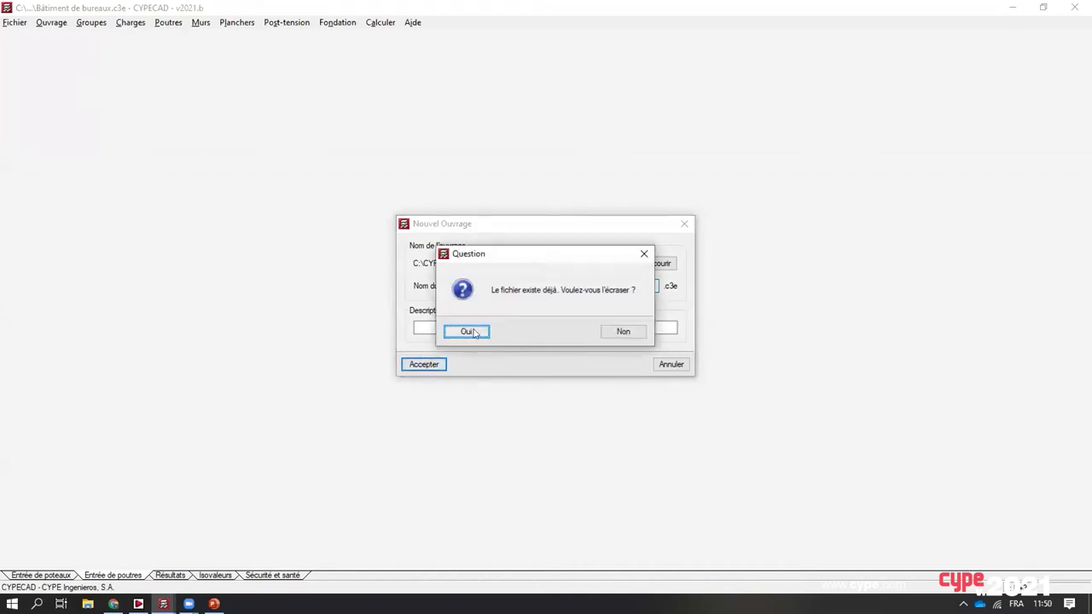
{"action": "left_click", "coordinate": [464, 332]}
{"action": "left_click", "coordinate": [618, 329]}
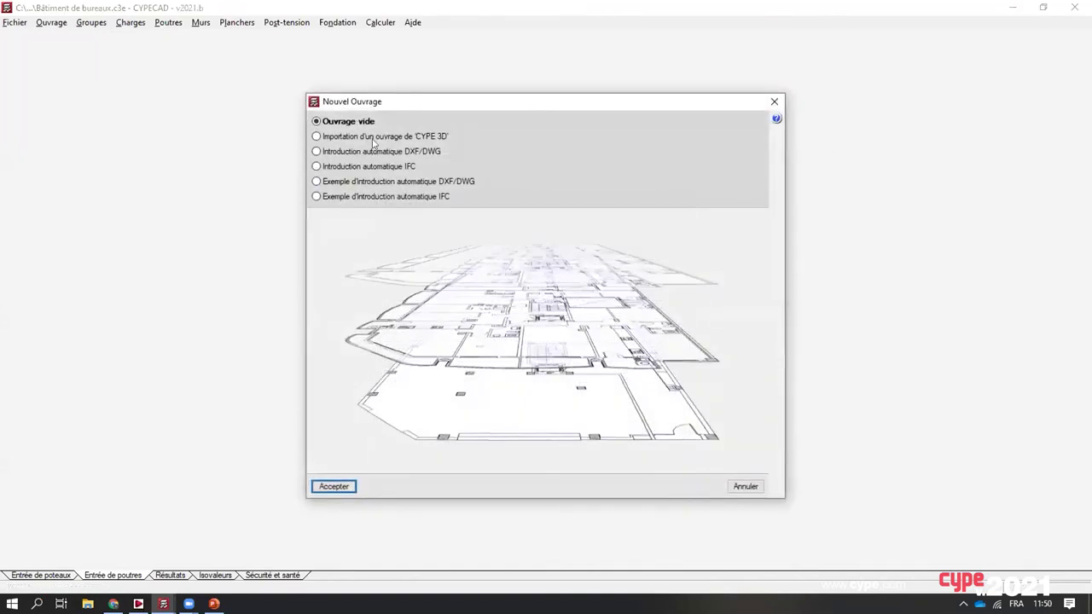
Import Exemple de hangar industriel 1 from the Desktop as a CYPE 3D project, with a foundation of shallow footings or pile caps.
{"action": "left_click", "coordinate": [470, 135]}
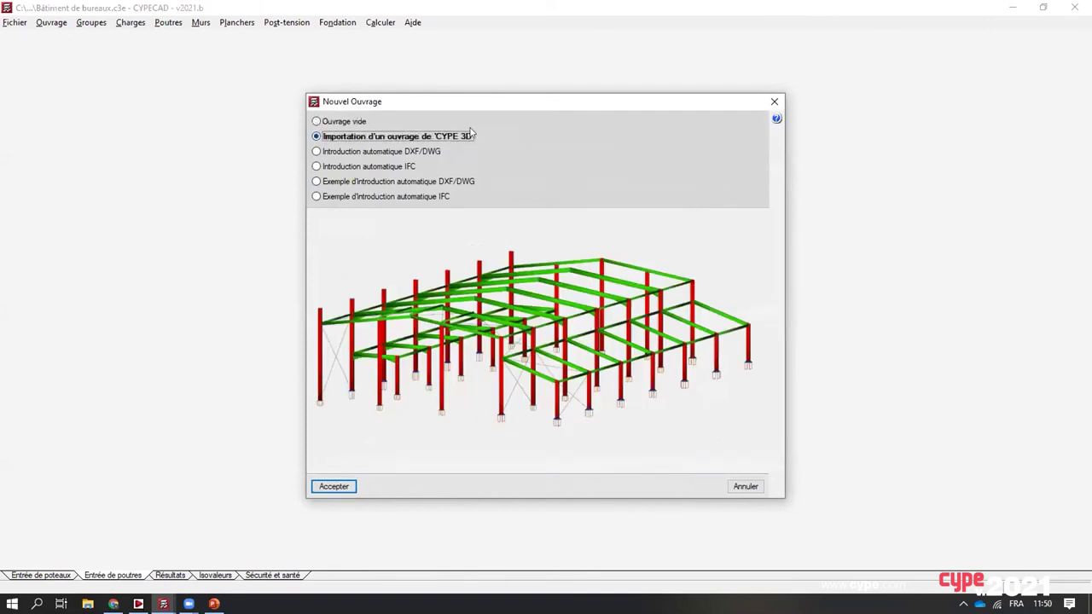
{"action": "left_click", "coordinate": [344, 486]}
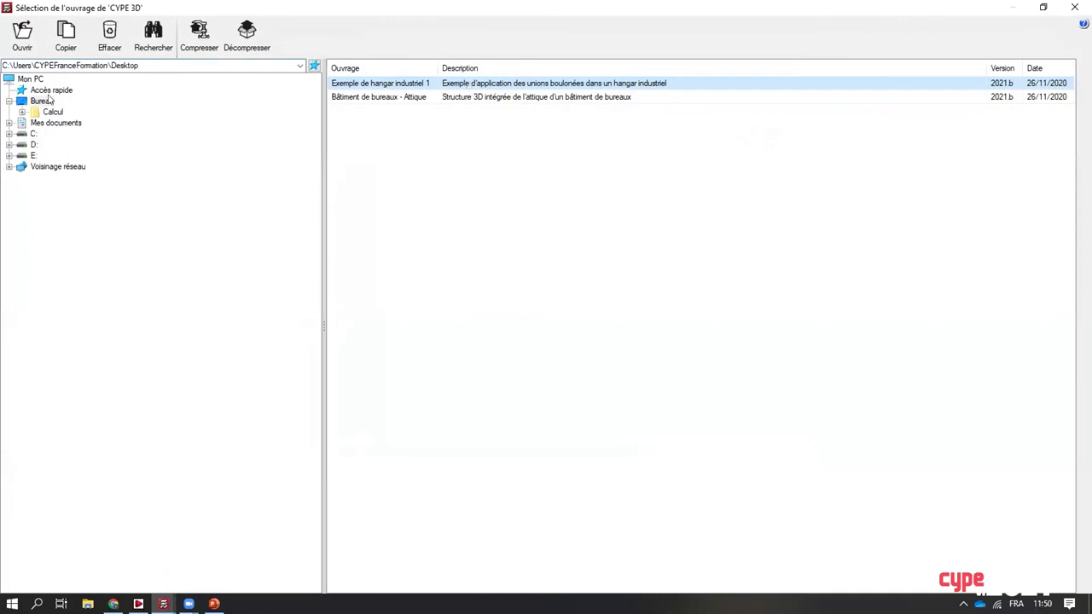
{"action": "left_click", "coordinate": [43, 100]}
{"action": "double_click", "coordinate": [480, 83]}
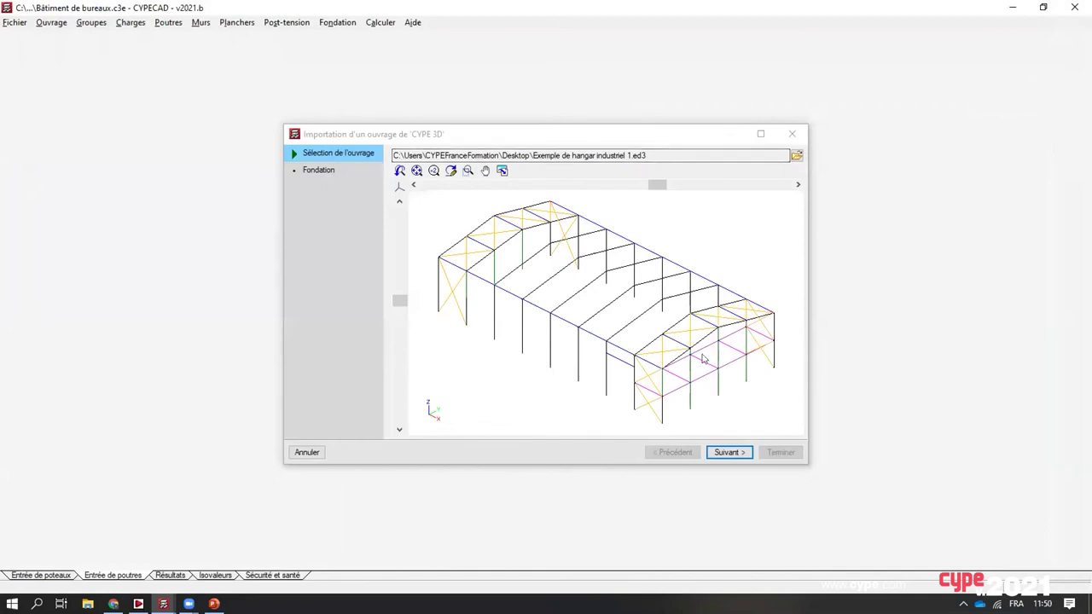
{"action": "left_click", "coordinate": [740, 453]}
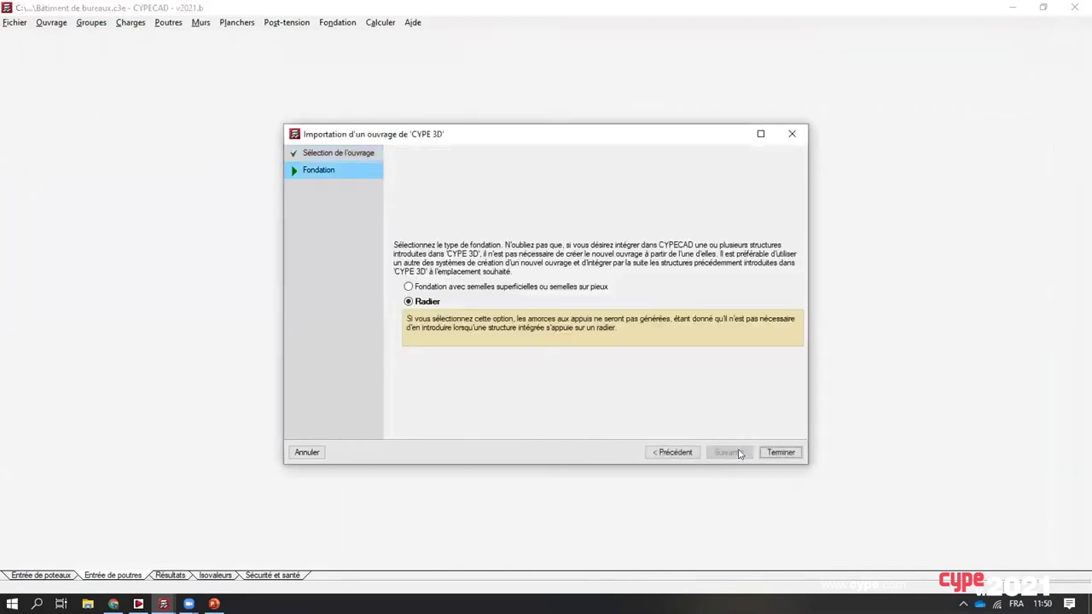
{"action": "left_click", "coordinate": [416, 288]}
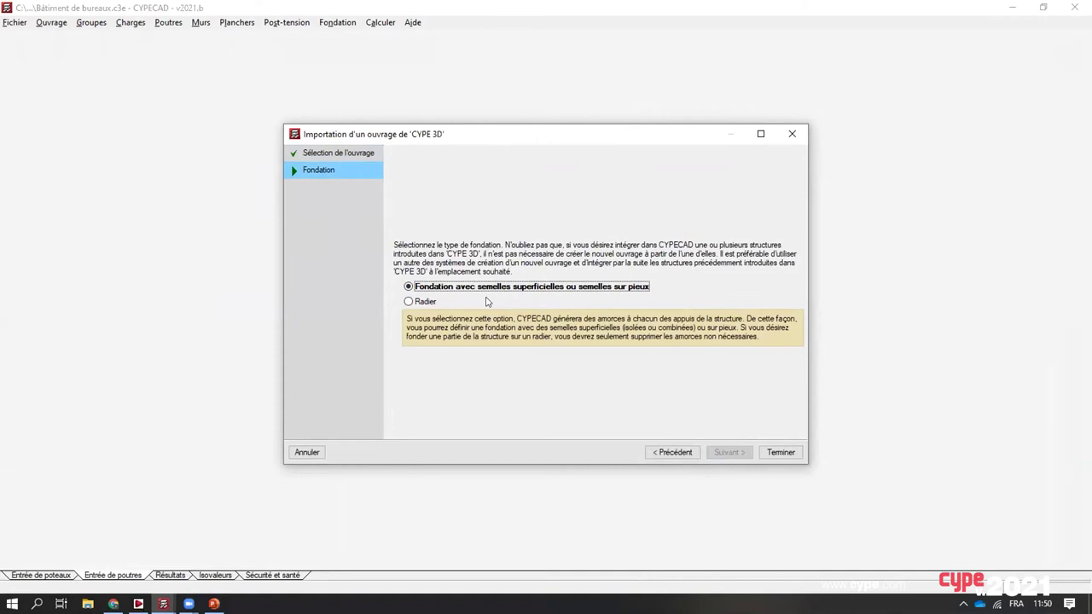
{"action": "left_click", "coordinate": [773, 450]}
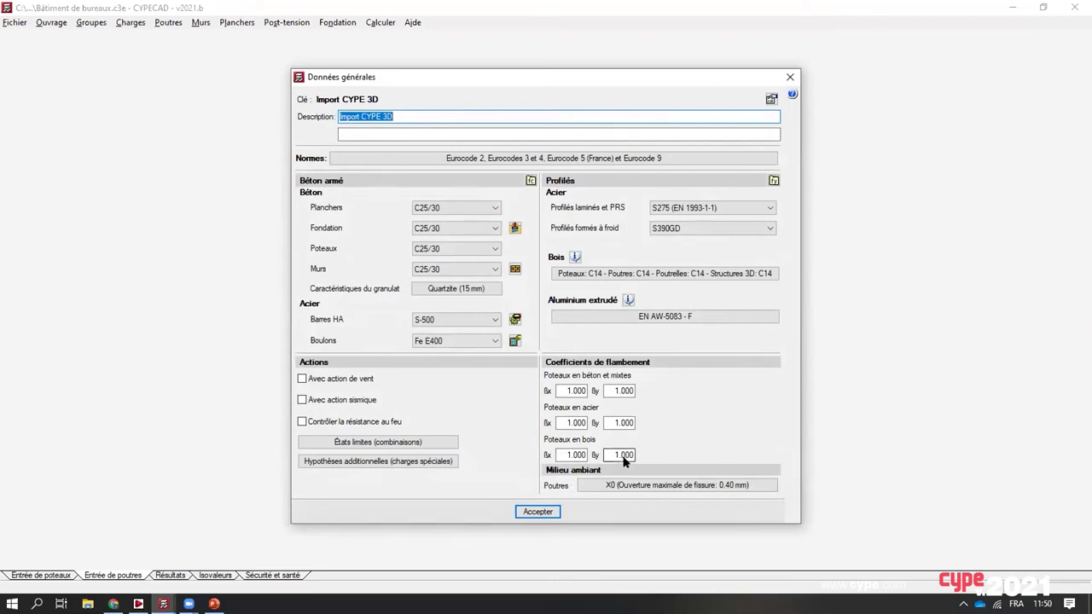
{"action": "mouse_move", "coordinate": [623, 459]}
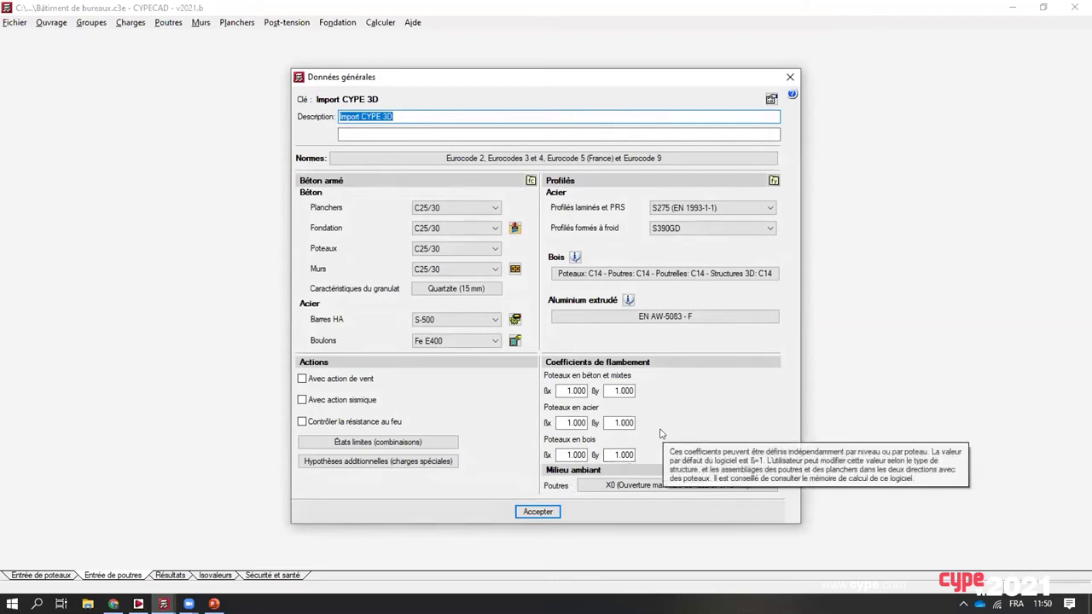
Accept the general data of the Import CYPE 3D project and inspect the imported hangar in the building's 3D view.
{"action": "left_click", "coordinate": [539, 512]}
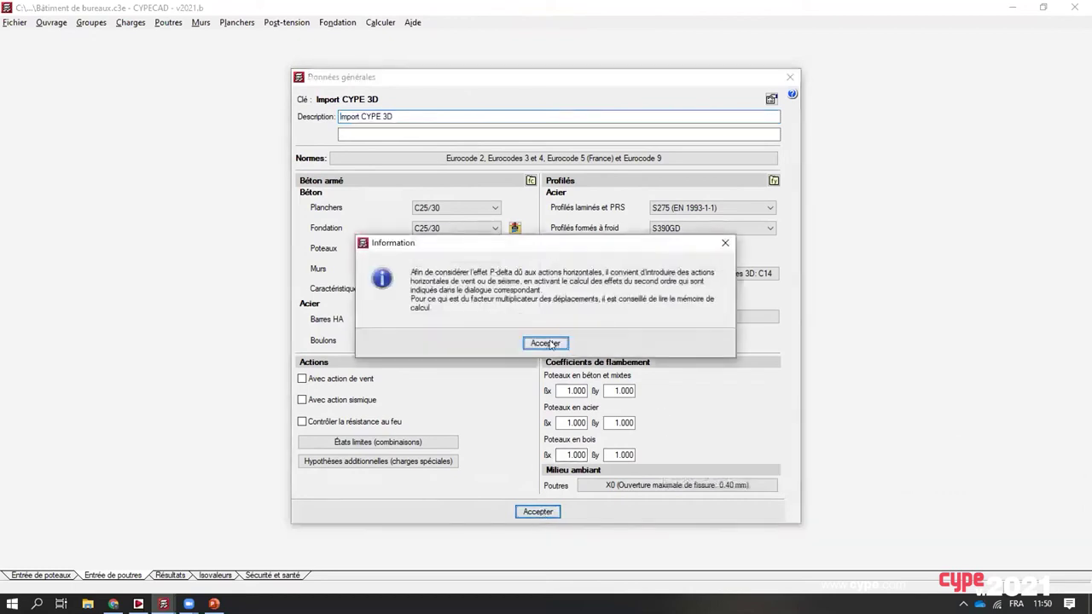
{"action": "left_click", "coordinate": [547, 344]}
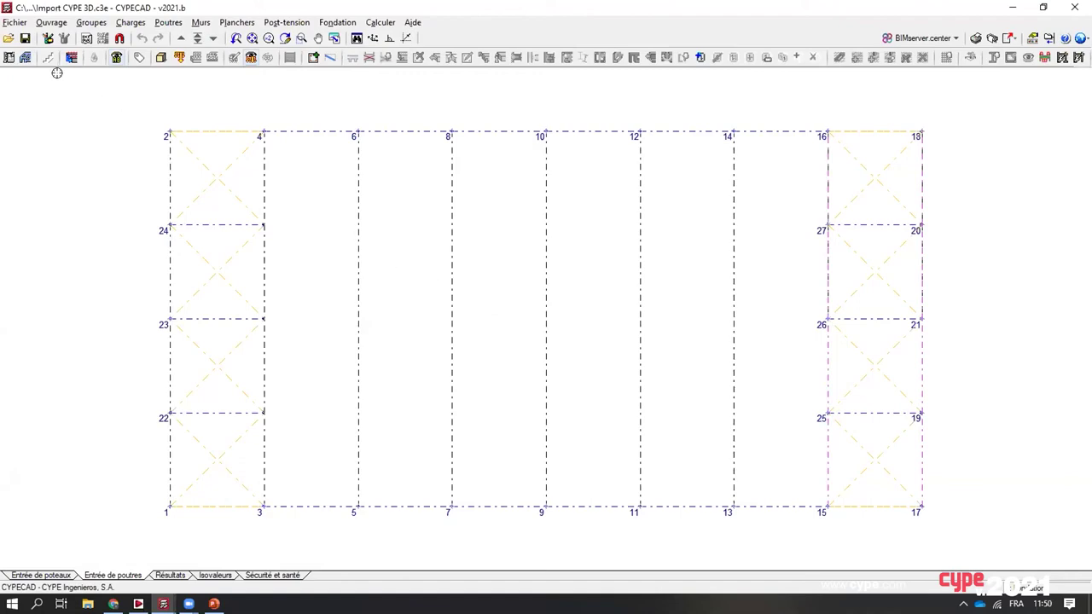
{"action": "left_click", "coordinate": [49, 23]}
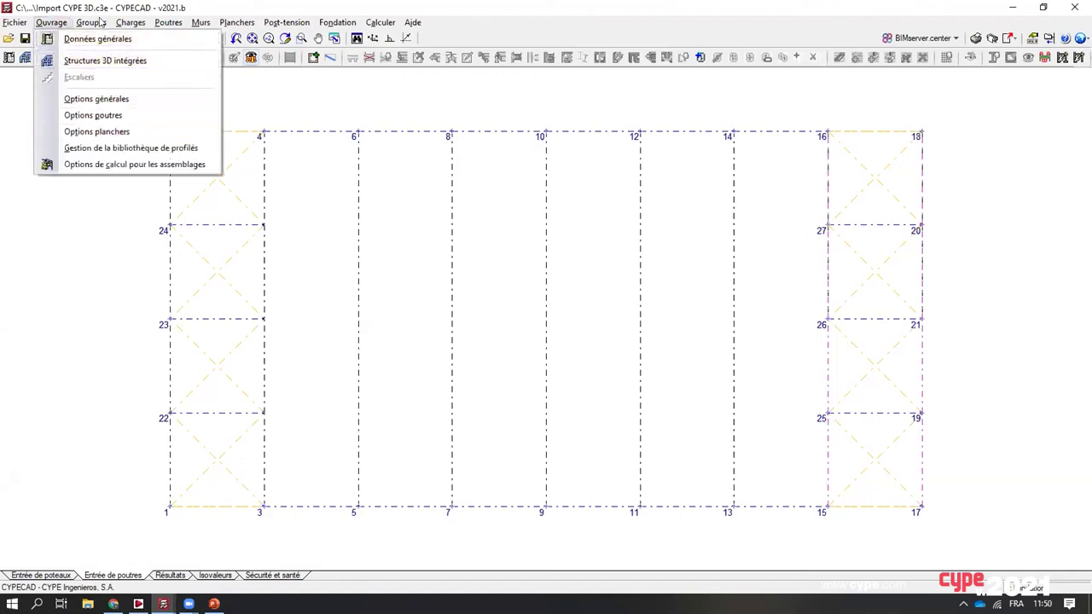
{"action": "mouse_move", "coordinate": [92, 22]}
{"action": "left_click", "coordinate": [171, 282]}
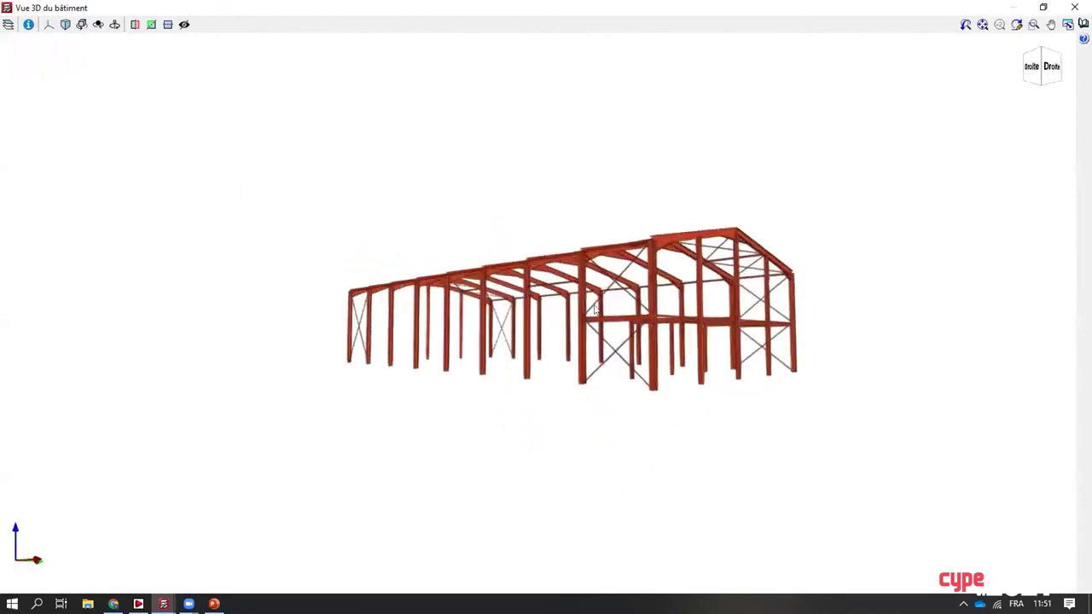
{"action": "left_click_drag", "start_coordinate": [594, 310], "coordinate": [517, 319]}
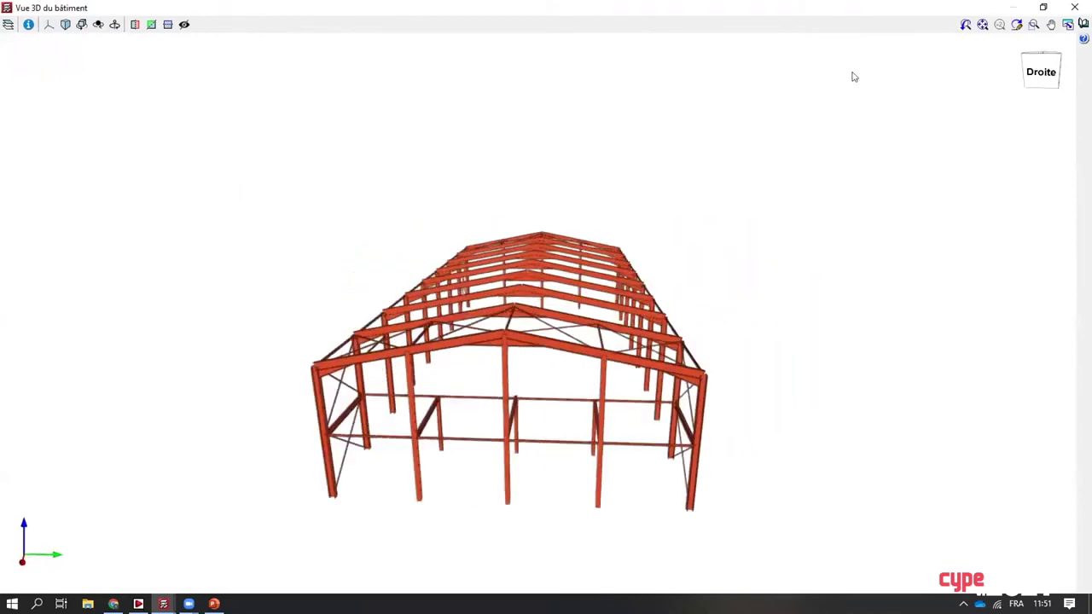
{"action": "left_click", "coordinate": [1076, 7]}
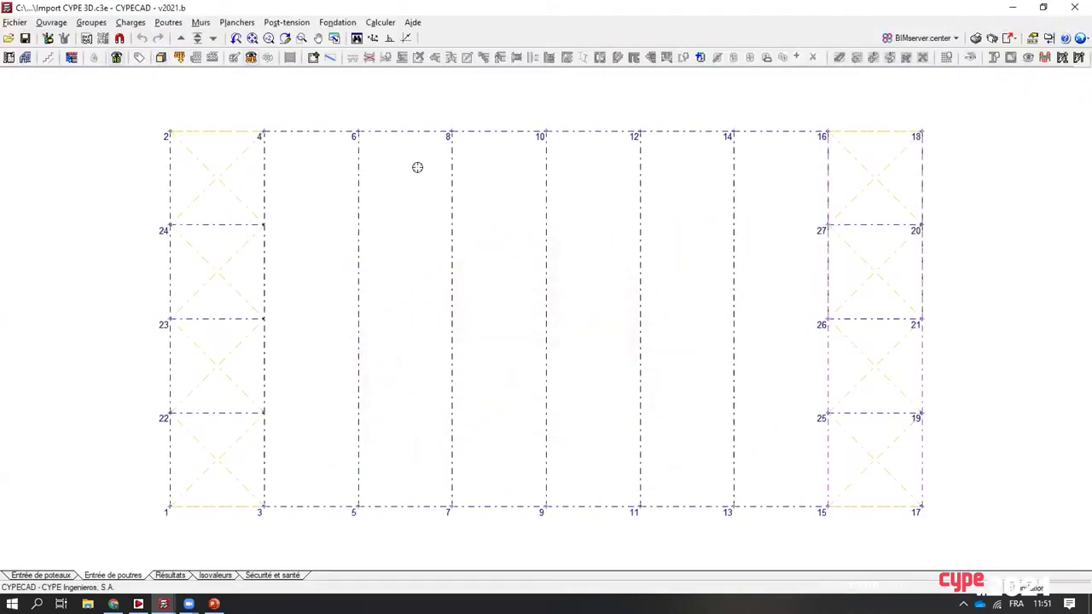
Place individual reinforced concrete footings under columns 8 and 10 as new single-column foundation elements.
{"action": "left_click", "coordinate": [351, 23]}
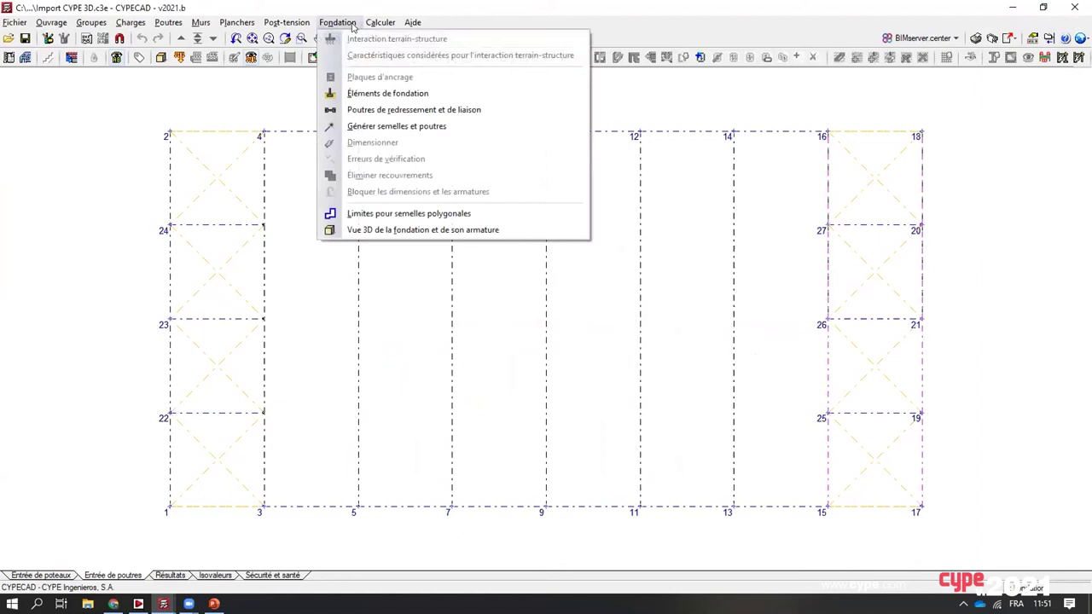
{"action": "left_click", "coordinate": [375, 93]}
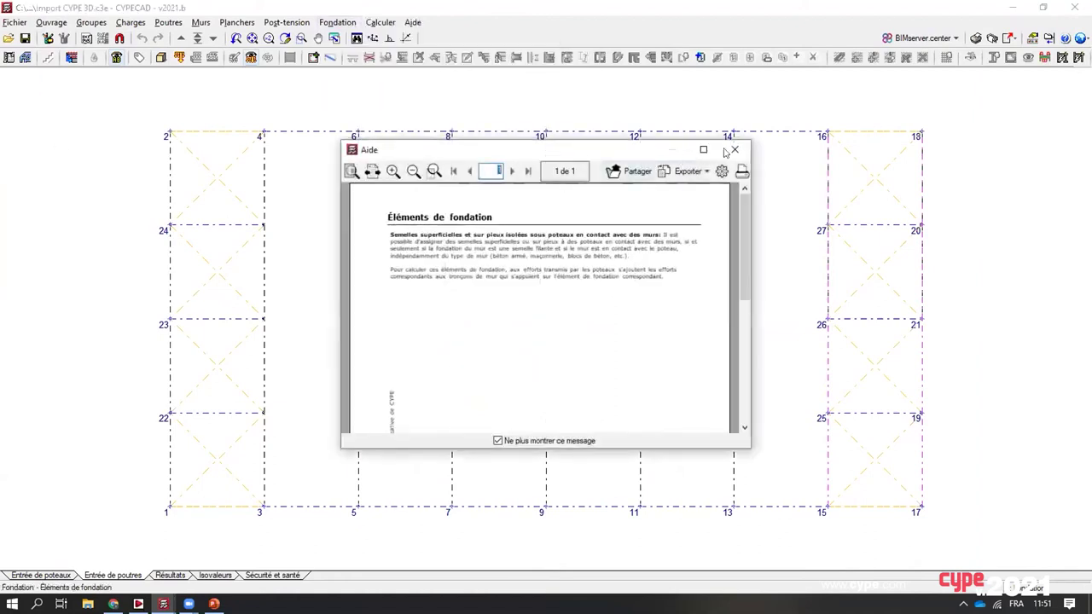
{"action": "left_click", "coordinate": [734, 150]}
{"action": "left_click", "coordinate": [41, 94]}
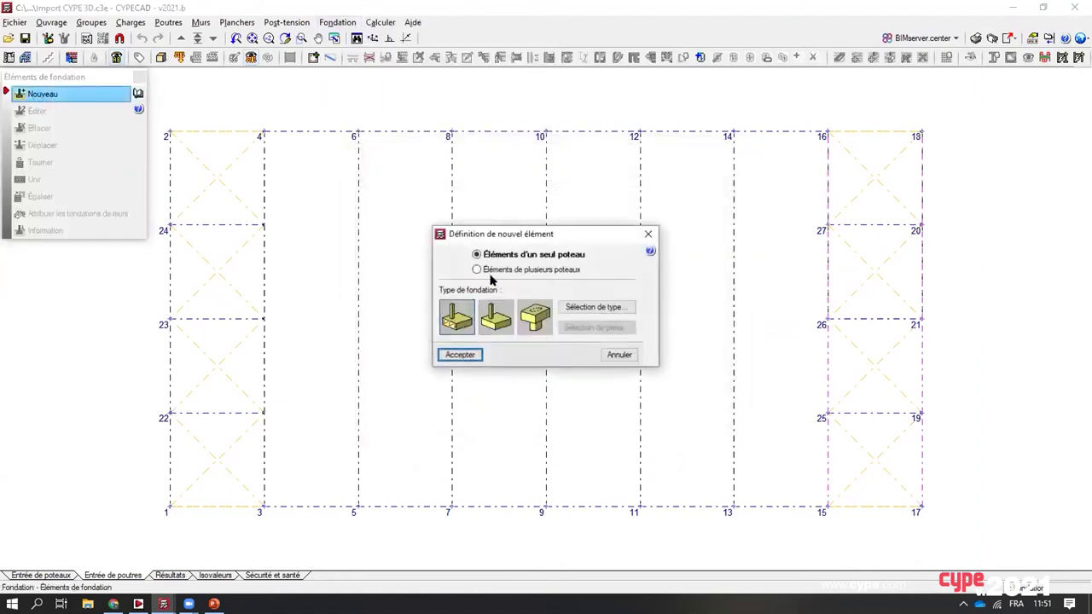
{"action": "left_click", "coordinate": [460, 354]}
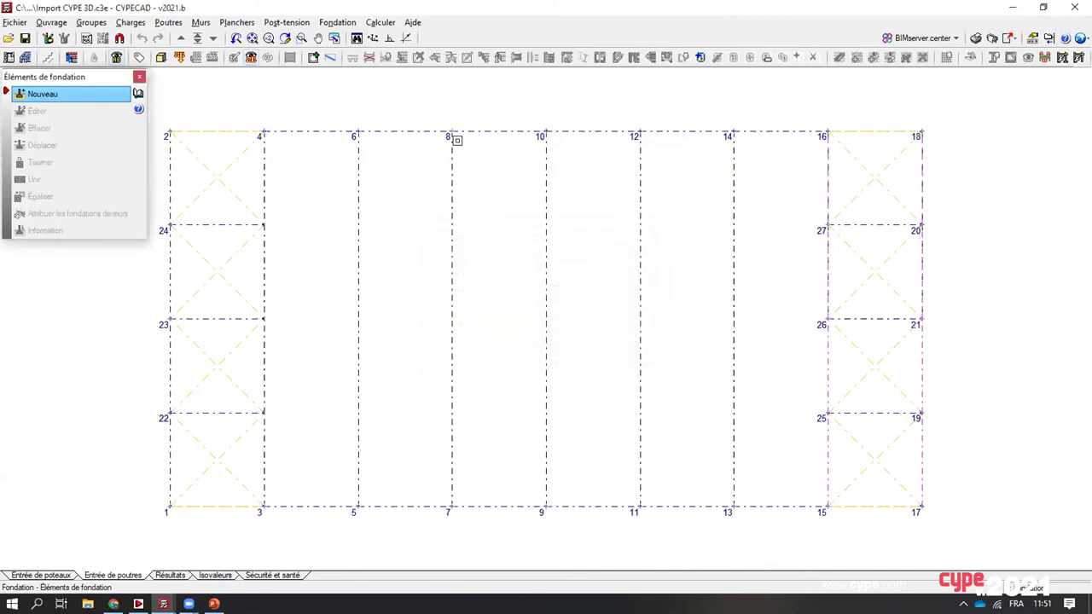
{"action": "scroll", "coordinate": [495, 196], "scroll_direction": "up", "scroll_amount": 3}
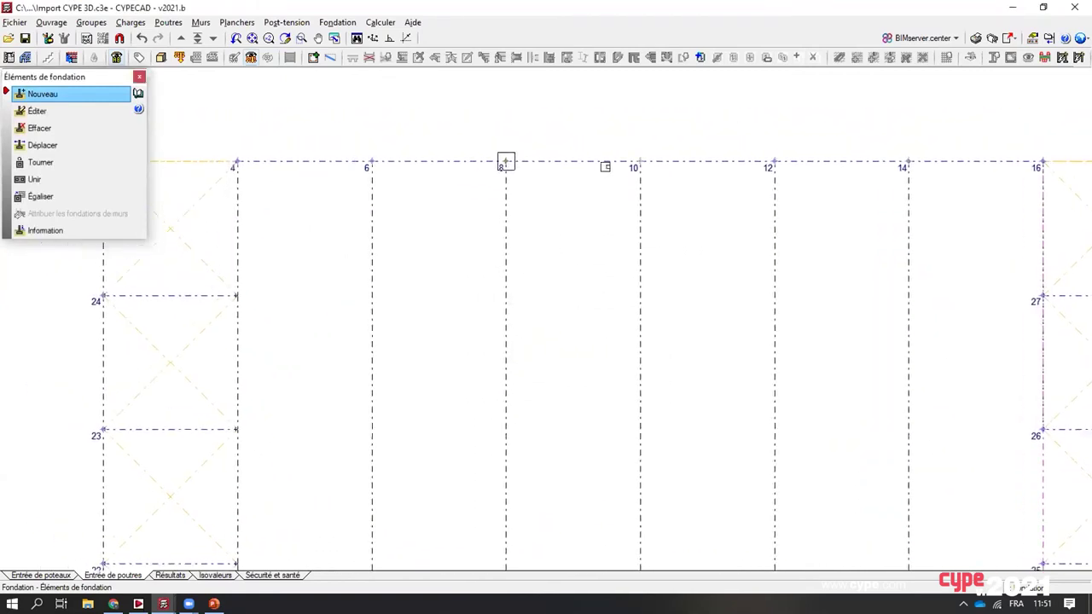
{"action": "left_click", "coordinate": [639, 162]}
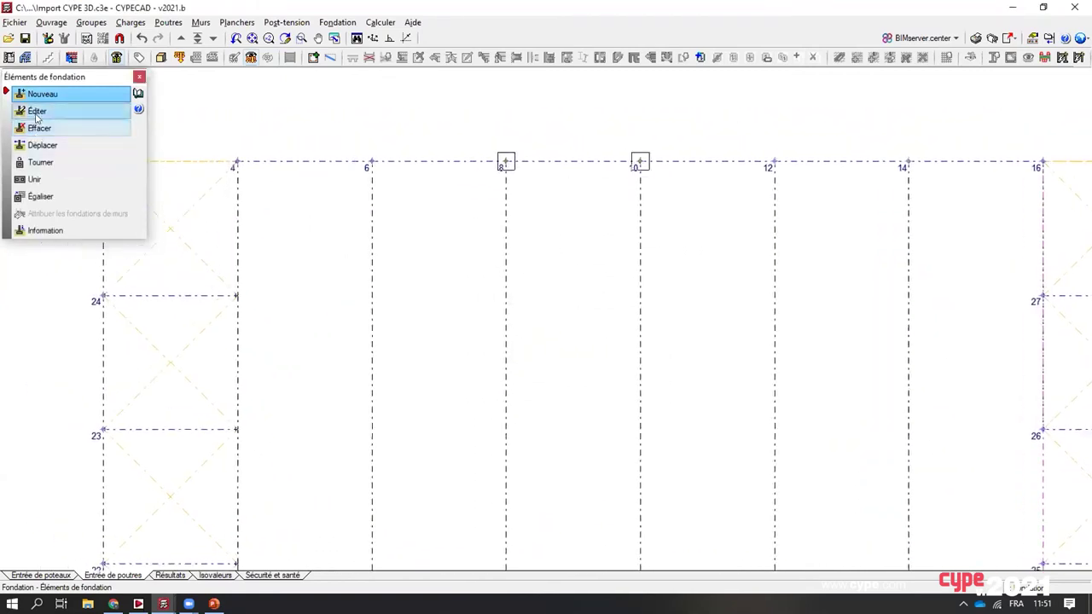
Place one combined footing under columns 16 and 18 using the multiple-column foundation element option.
{"action": "right_click", "coordinate": [436, 224]}
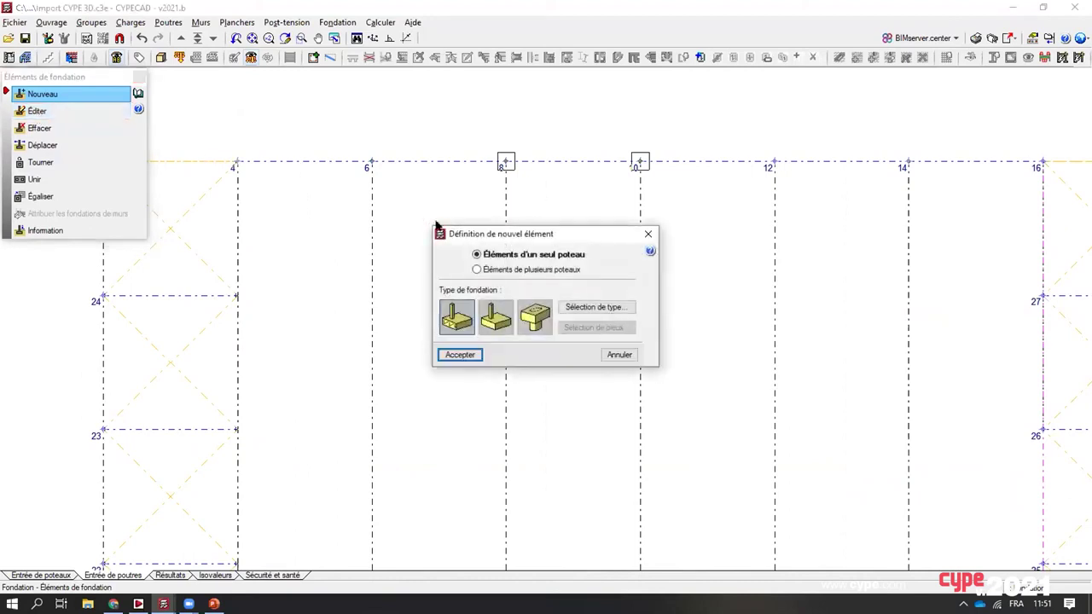
{"action": "left_click", "coordinate": [491, 270]}
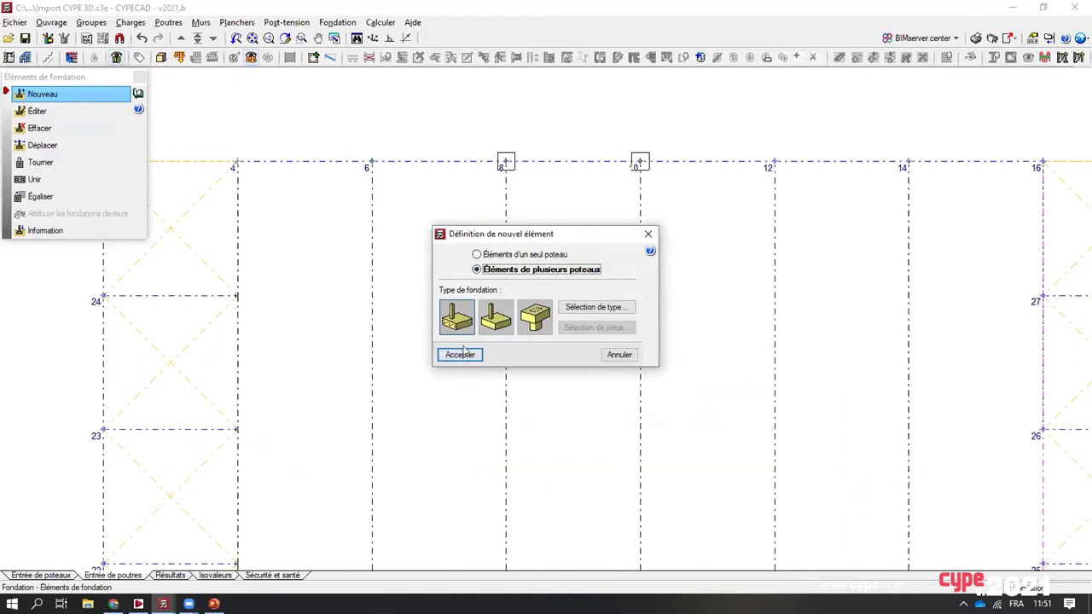
{"action": "left_click", "coordinate": [534, 317]}
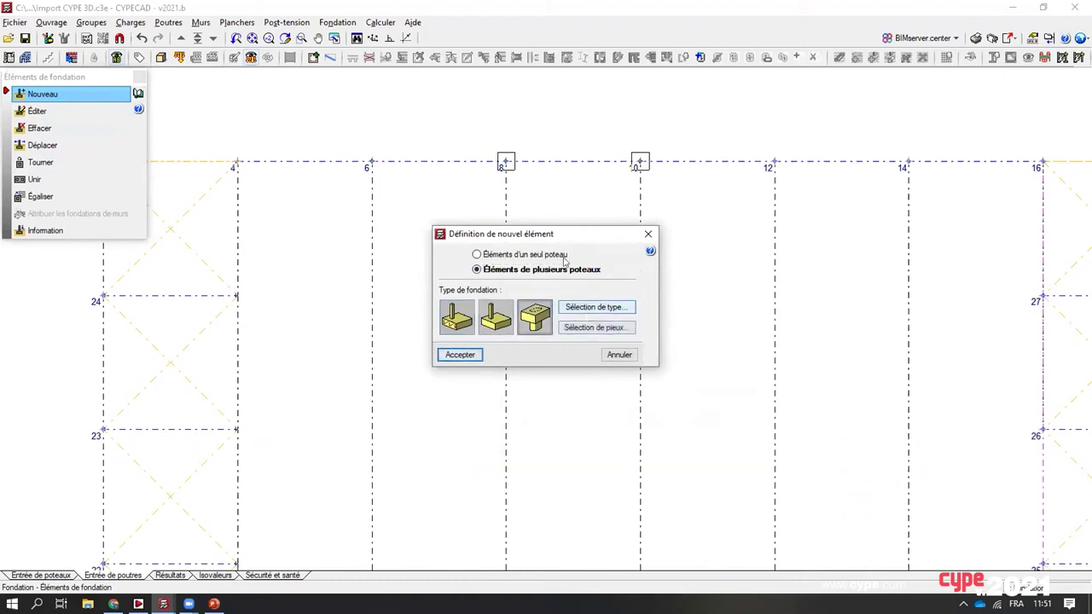
{"action": "left_click", "coordinate": [461, 355]}
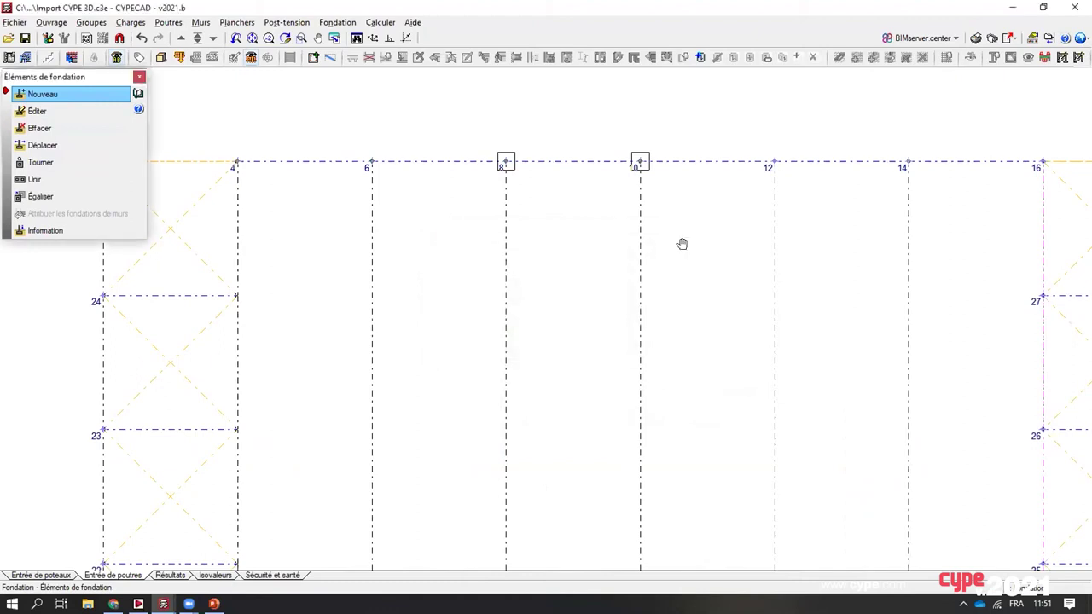
{"action": "middle_click_drag", "start_coordinate": [681, 245], "coordinate": [531, 258]}
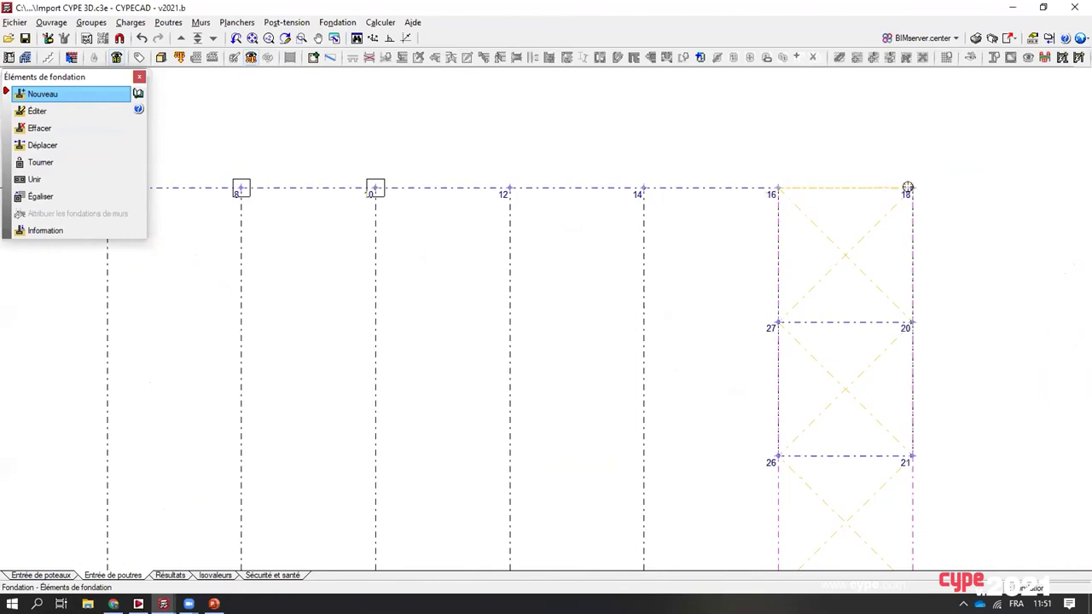
{"action": "left_click", "coordinate": [843, 186]}
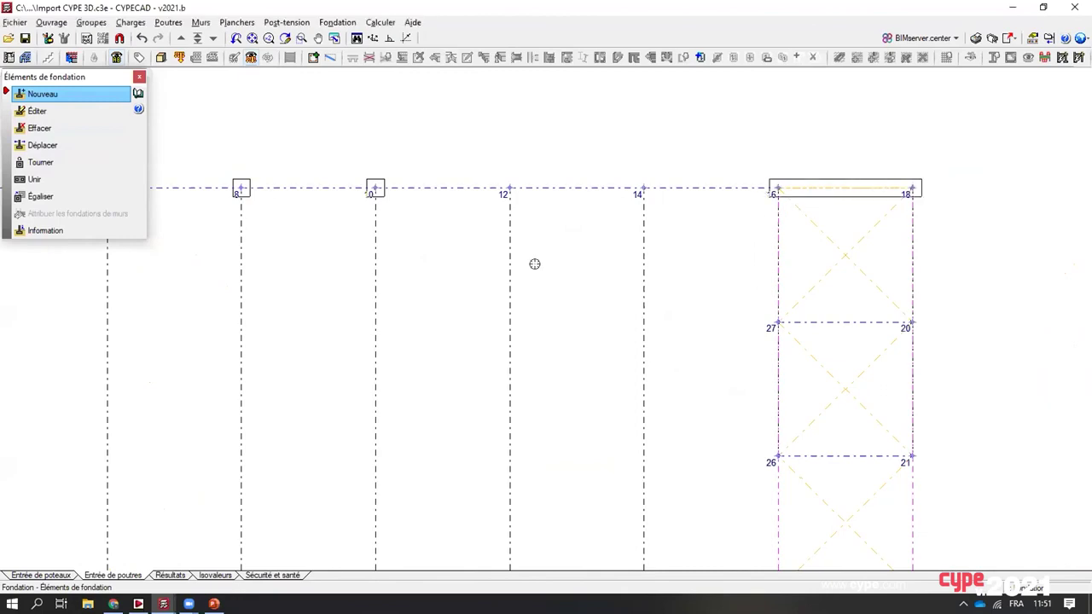
Review the available footing types in the definition of a new foundation element.
{"action": "right_click", "coordinate": [235, 242]}
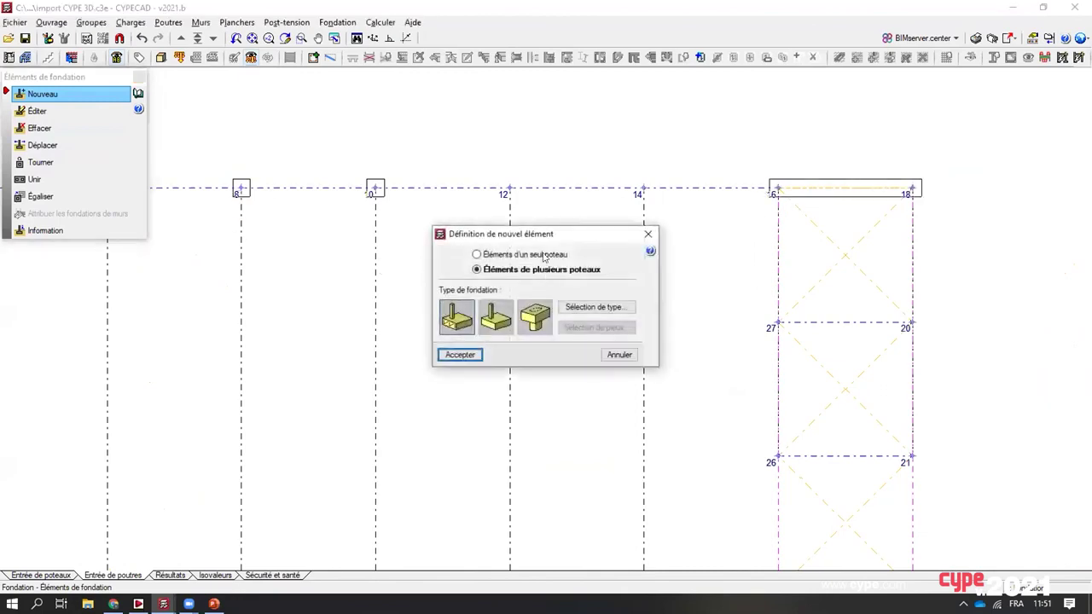
{"action": "left_click", "coordinate": [548, 317]}
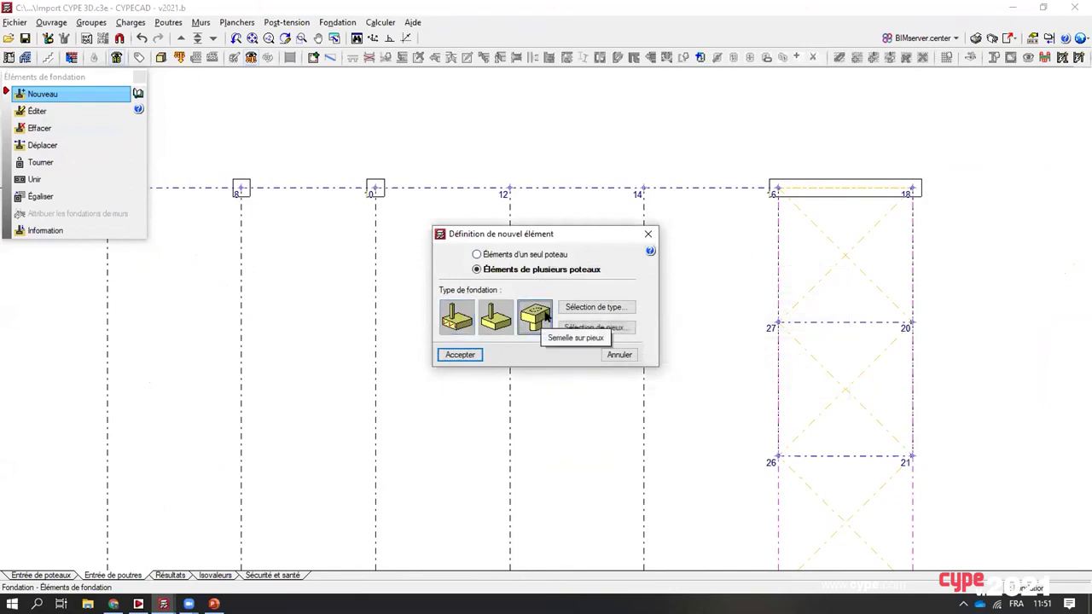
{"action": "left_click", "coordinate": [466, 313]}
{"action": "left_click", "coordinate": [594, 307]}
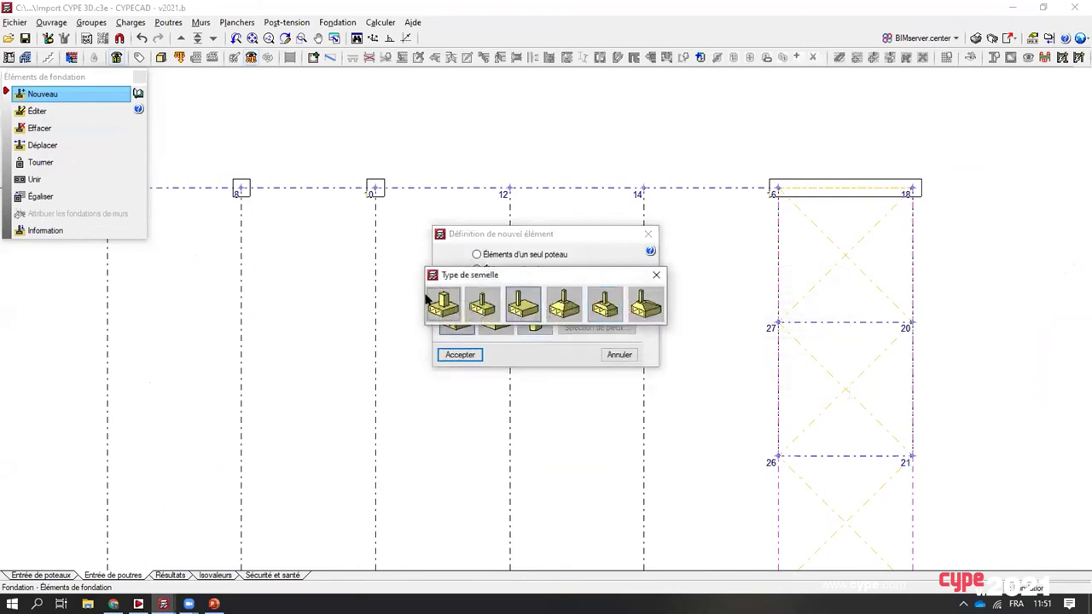
{"action": "left_click", "coordinate": [656, 275]}
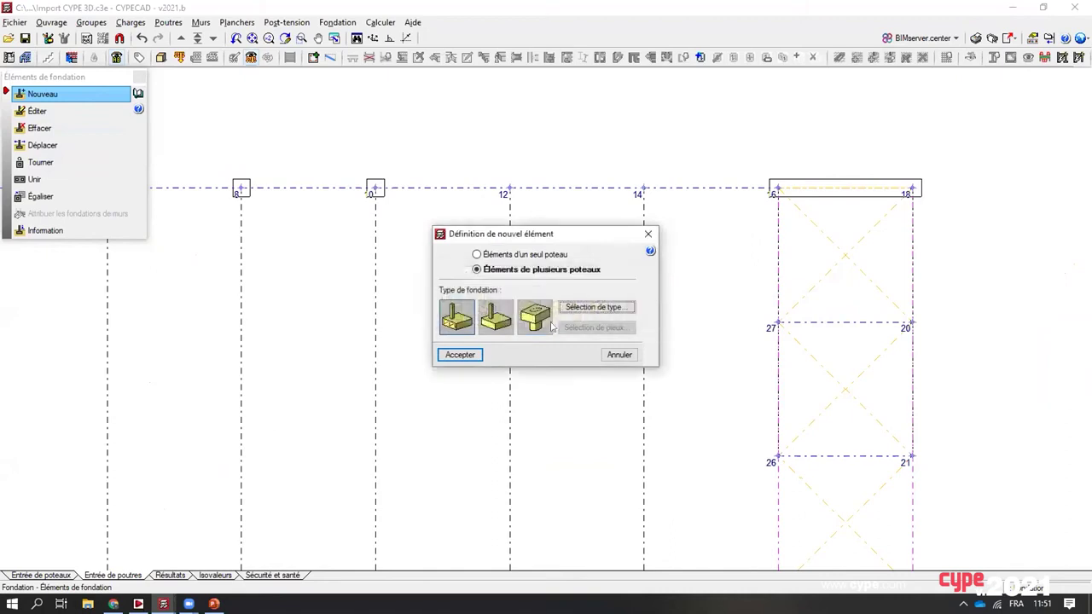
Choose a pile cap foundation and create a circular concrete pile of 250 mm diameter, with 10 cm penetration.
{"action": "left_click", "coordinate": [540, 319]}
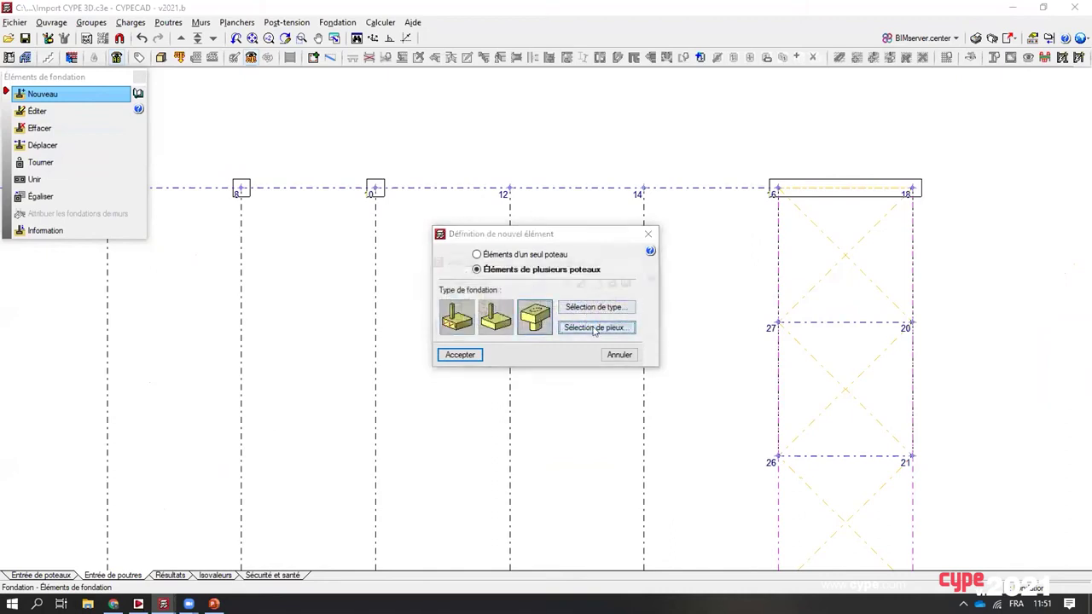
{"action": "left_click", "coordinate": [594, 328]}
{"action": "left_click", "coordinate": [563, 282]}
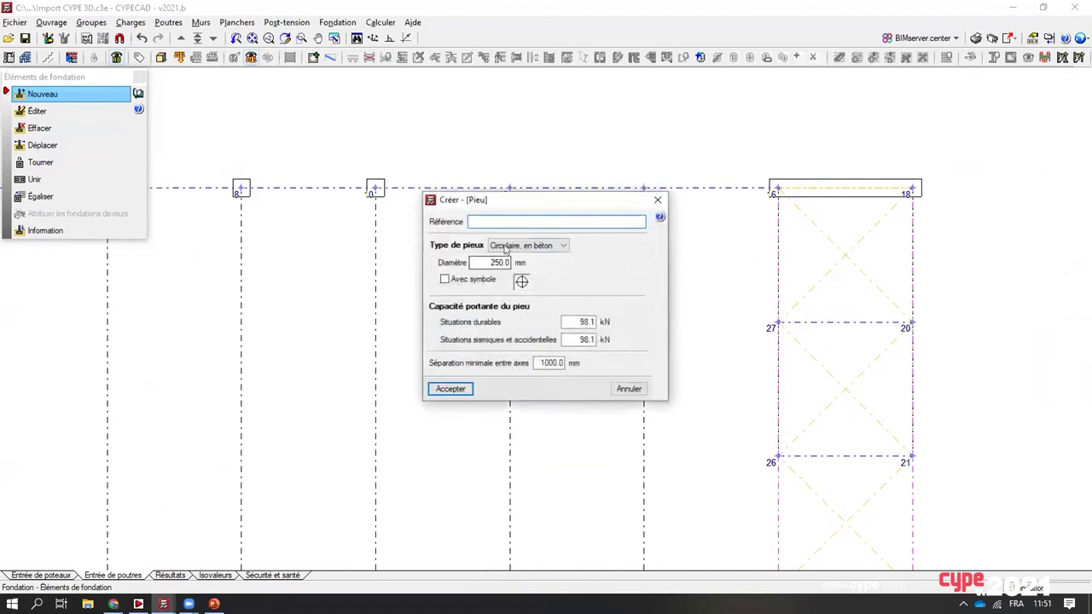
{"action": "left_click", "coordinate": [450, 388]}
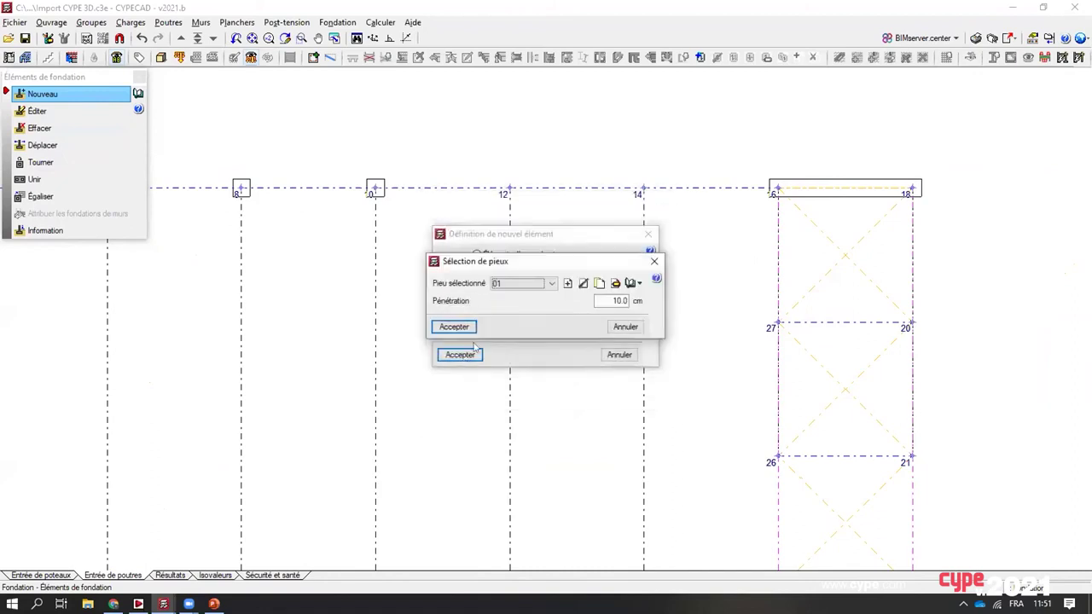
{"action": "left_click", "coordinate": [453, 325]}
Place pile caps under columns 12 and 14.
{"action": "left_click", "coordinate": [461, 354]}
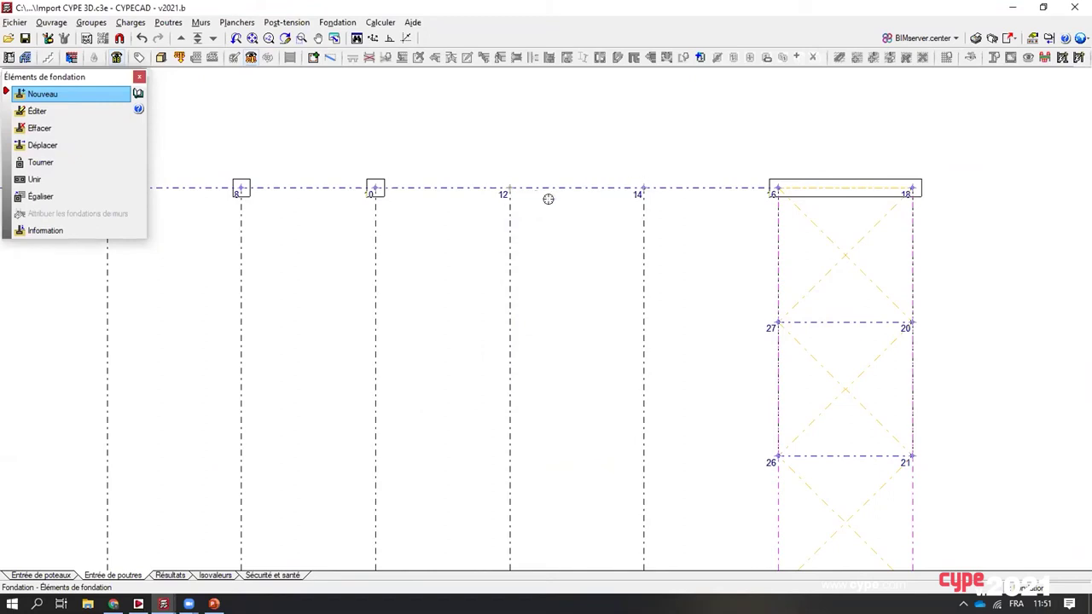
{"action": "left_click", "coordinate": [507, 190]}
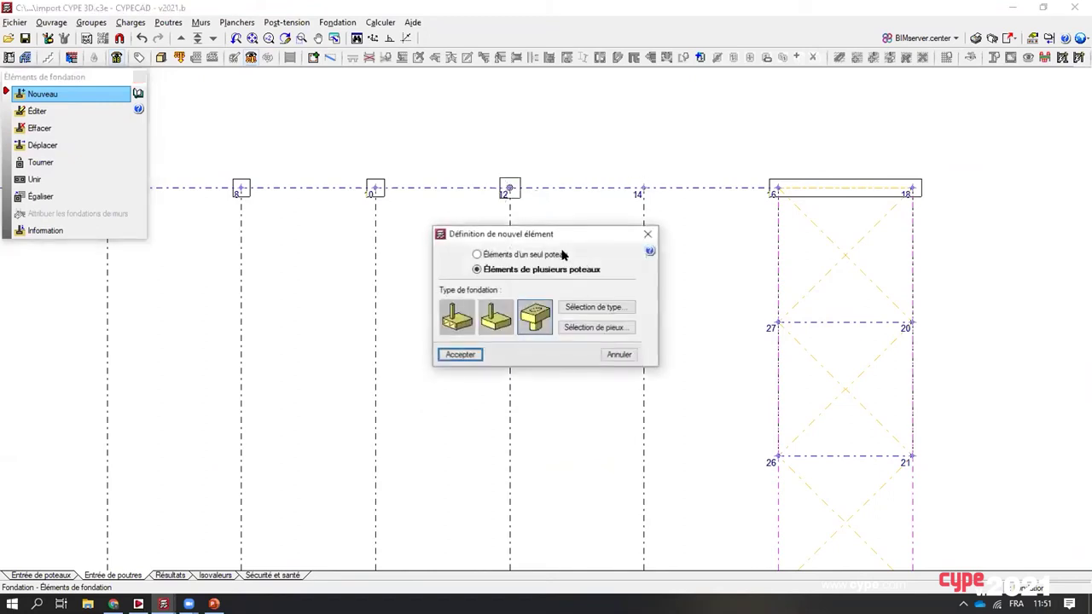
{"action": "left_click", "coordinate": [462, 354]}
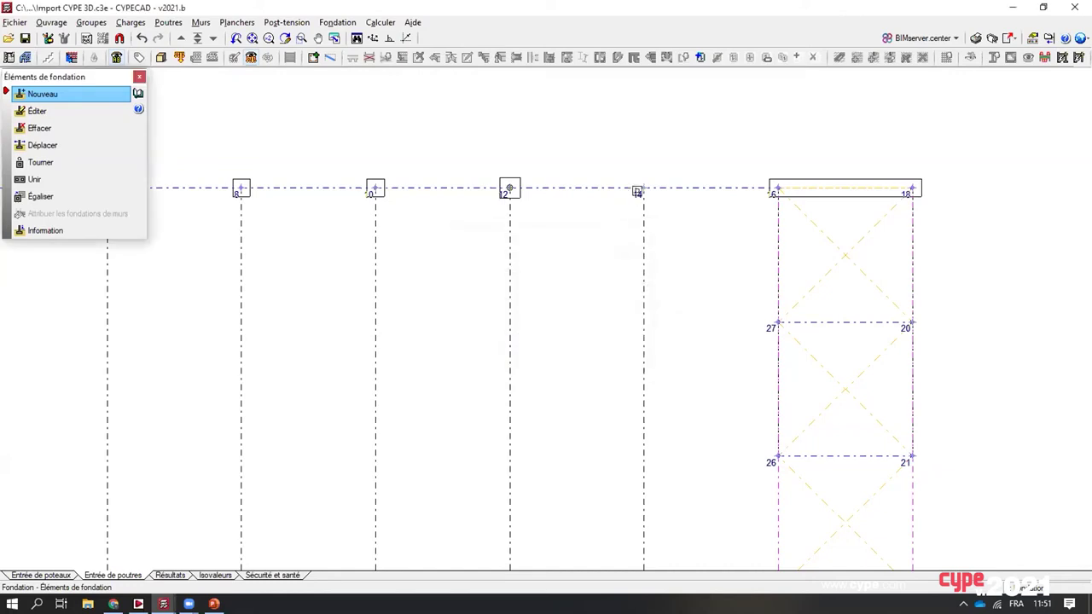
{"action": "left_click", "coordinate": [638, 184]}
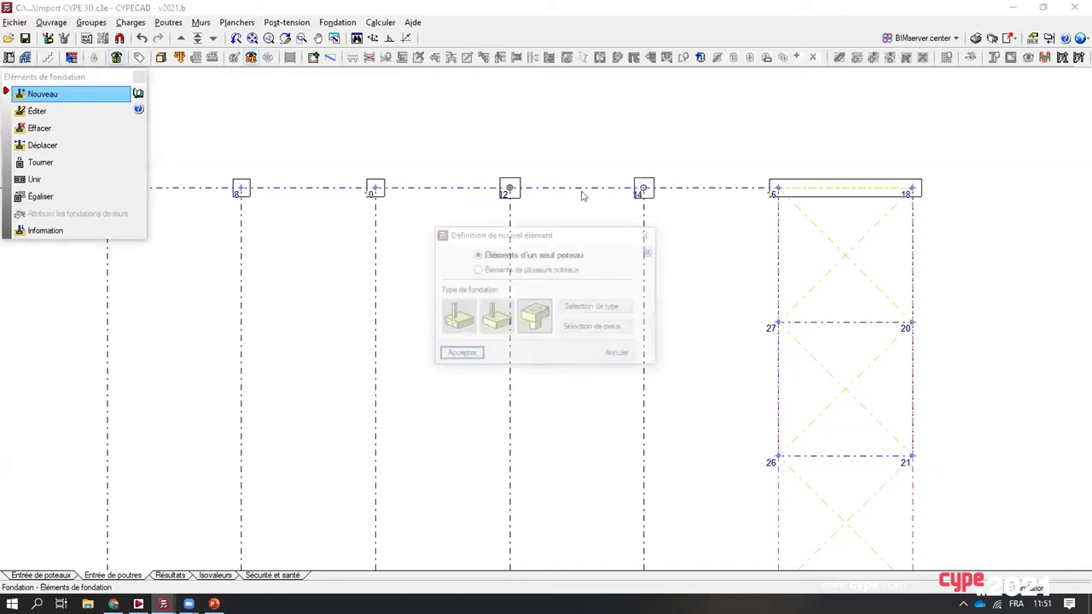
{"action": "left_click", "coordinate": [645, 236]}
Inspect the footings, pile caps and combined footing under the hangar columns in the building's 3D view.
{"action": "left_click", "coordinate": [139, 77]}
{"action": "left_click", "coordinate": [160, 57]}
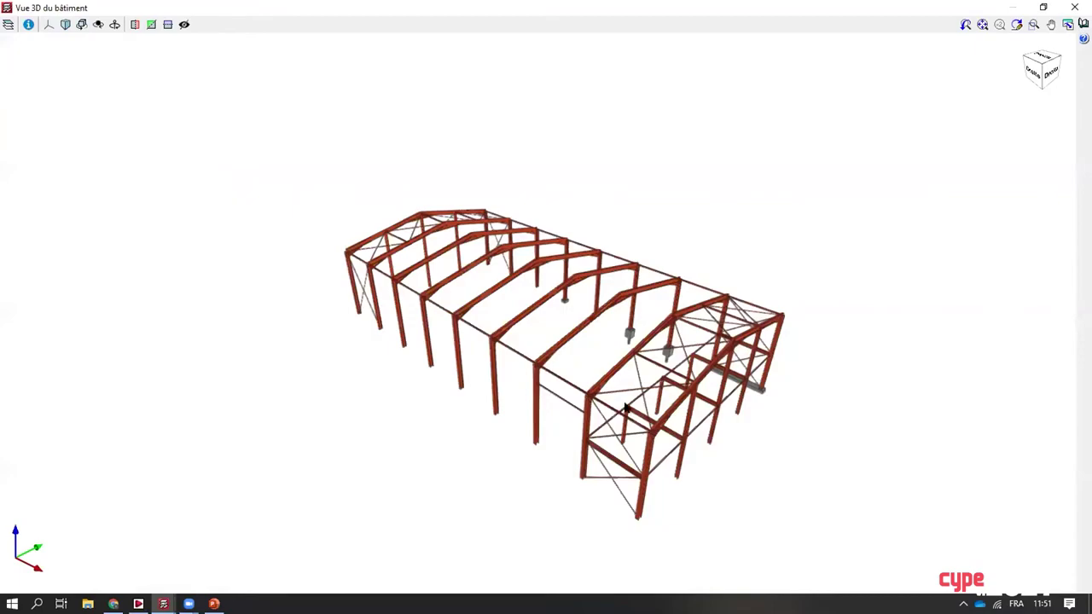
{"action": "scroll", "coordinate": [628, 409], "scroll_direction": "up", "scroll_amount": 3}
{"action": "left_click_drag", "start_coordinate": [714, 366], "coordinate": [614, 336]}
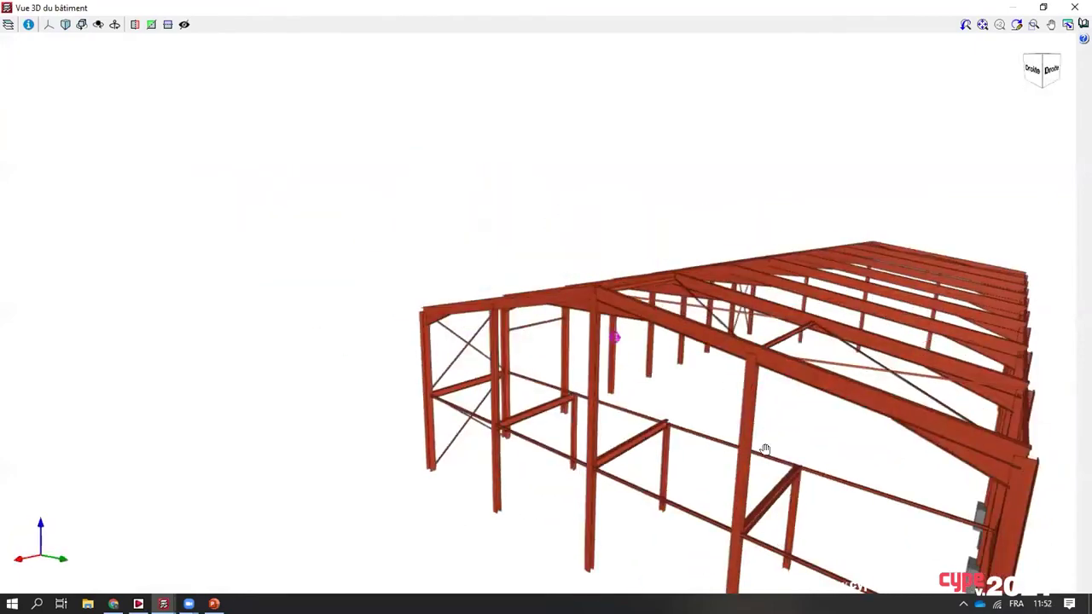
{"action": "middle_click_drag", "start_coordinate": [763, 448], "coordinate": [475, 344]}
{"action": "scroll", "coordinate": [475, 343], "scroll_direction": "up", "scroll_amount": 1}
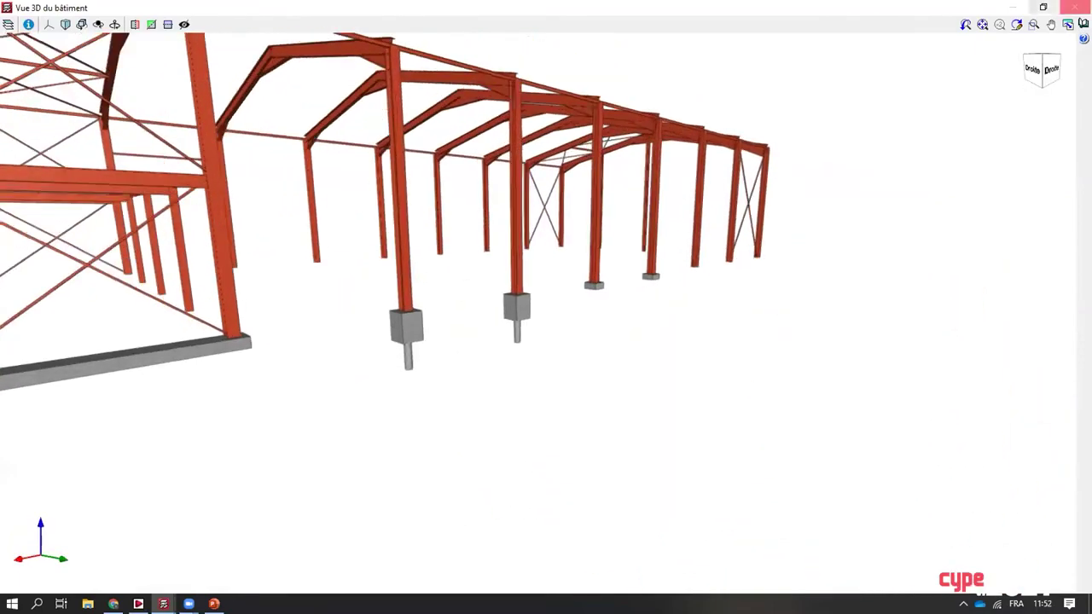
{"action": "left_click", "coordinate": [1074, 7]}
Open the footing under column 8 for editing and display it enlarged in 3D.
{"action": "left_click", "coordinate": [319, 22]}
{"action": "left_click", "coordinate": [344, 91]}
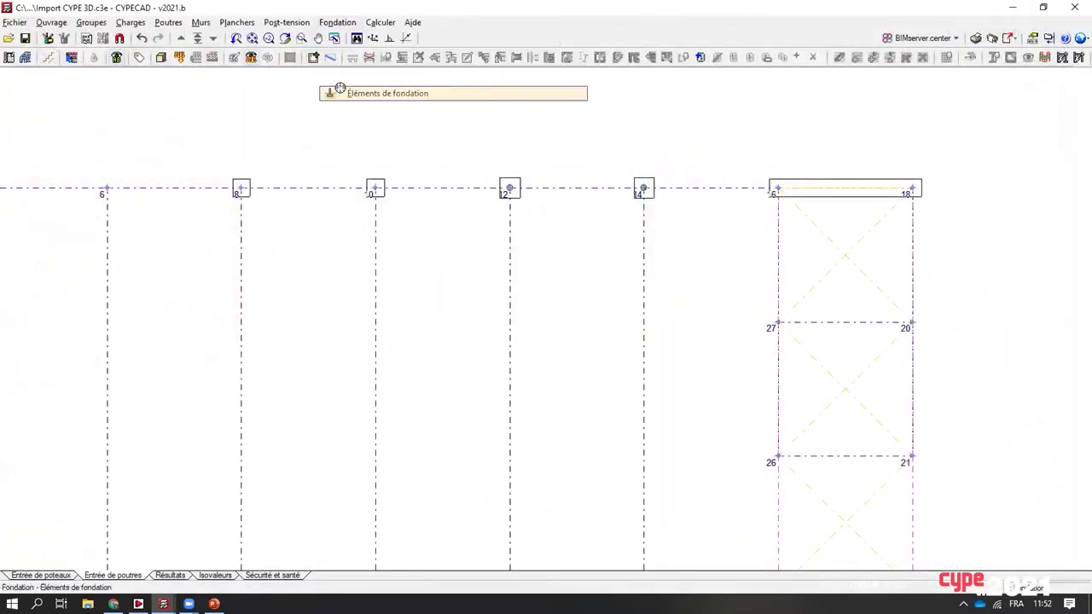
{"action": "left_click", "coordinate": [51, 110]}
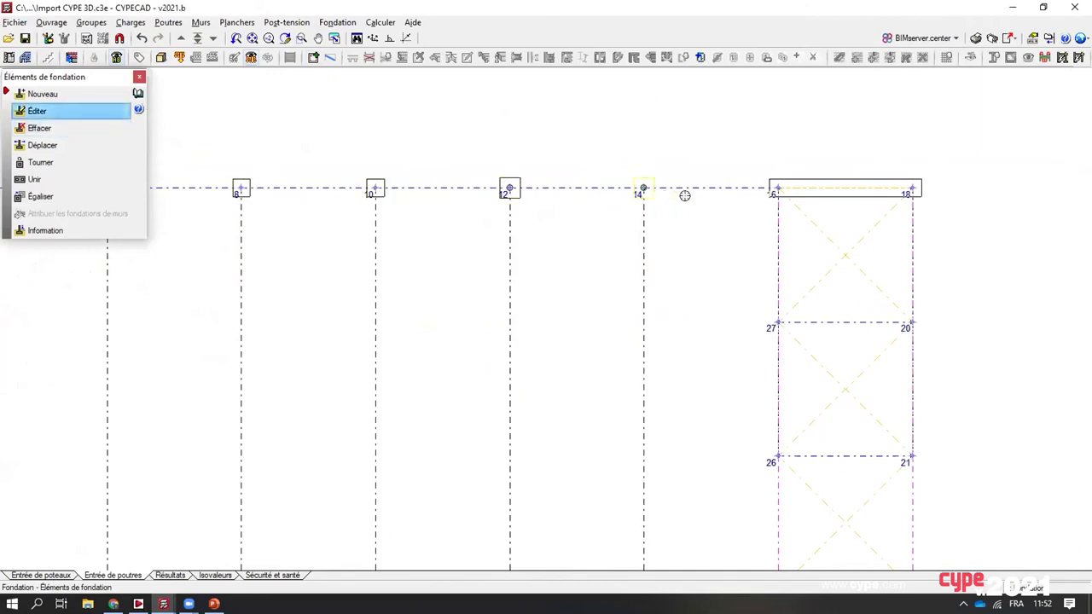
{"action": "left_click", "coordinate": [243, 186]}
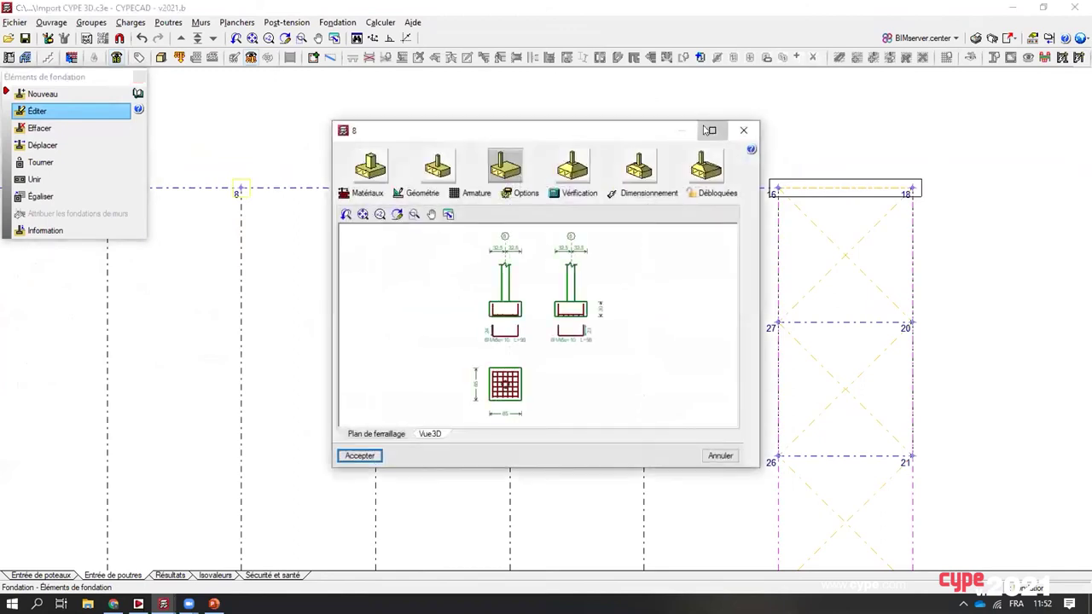
{"action": "left_click", "coordinate": [704, 128]}
{"action": "left_click", "coordinate": [99, 560]}
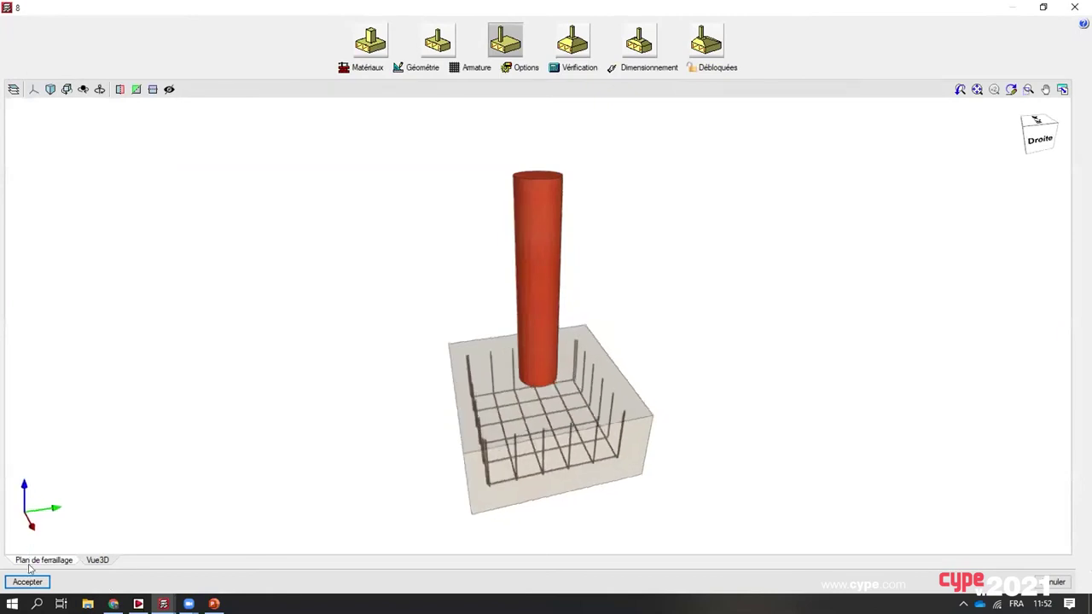
Verify the footing under column 8 and read through the complete list of checks.
{"action": "left_click", "coordinate": [575, 74]}
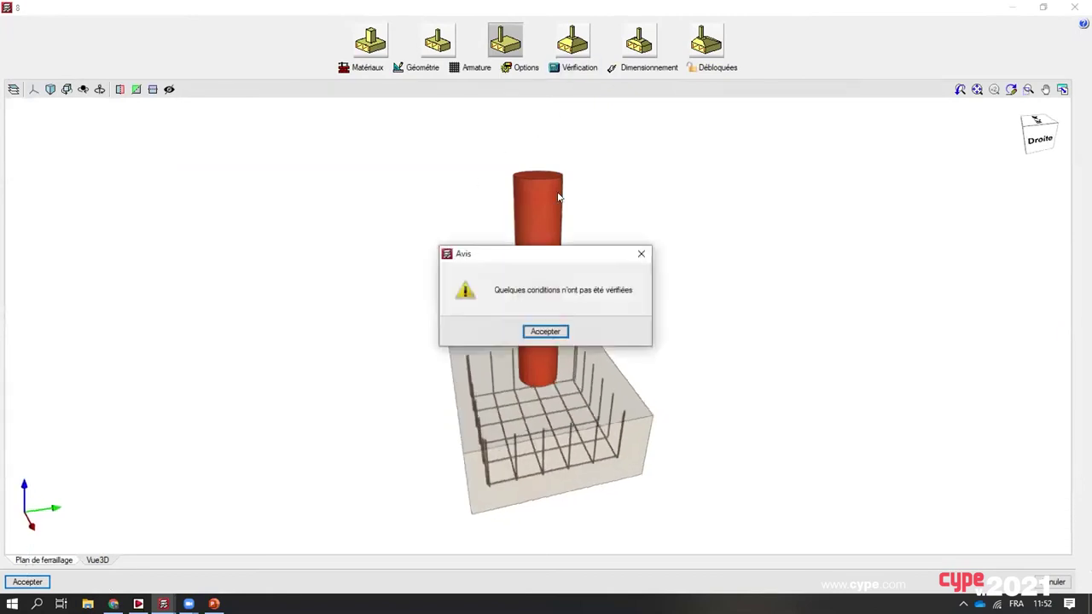
{"action": "left_click", "coordinate": [544, 331]}
{"action": "left_click", "coordinate": [436, 331]}
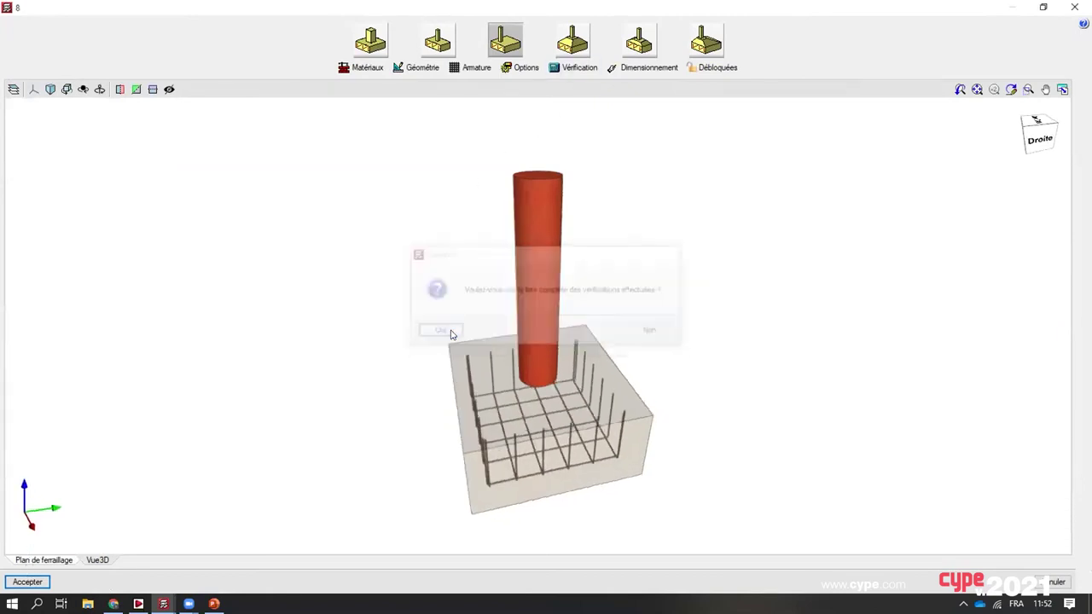
{"action": "scroll", "coordinate": [616, 271], "scroll_direction": "down", "scroll_amount": 10}
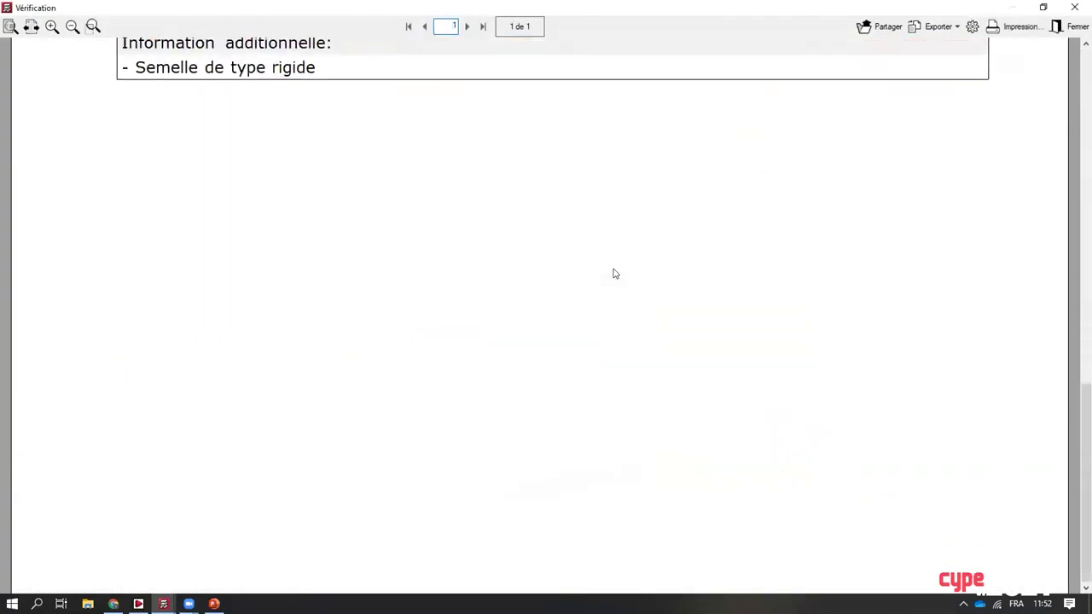
{"action": "scroll", "coordinate": [612, 273], "scroll_direction": "up", "scroll_amount": 7}
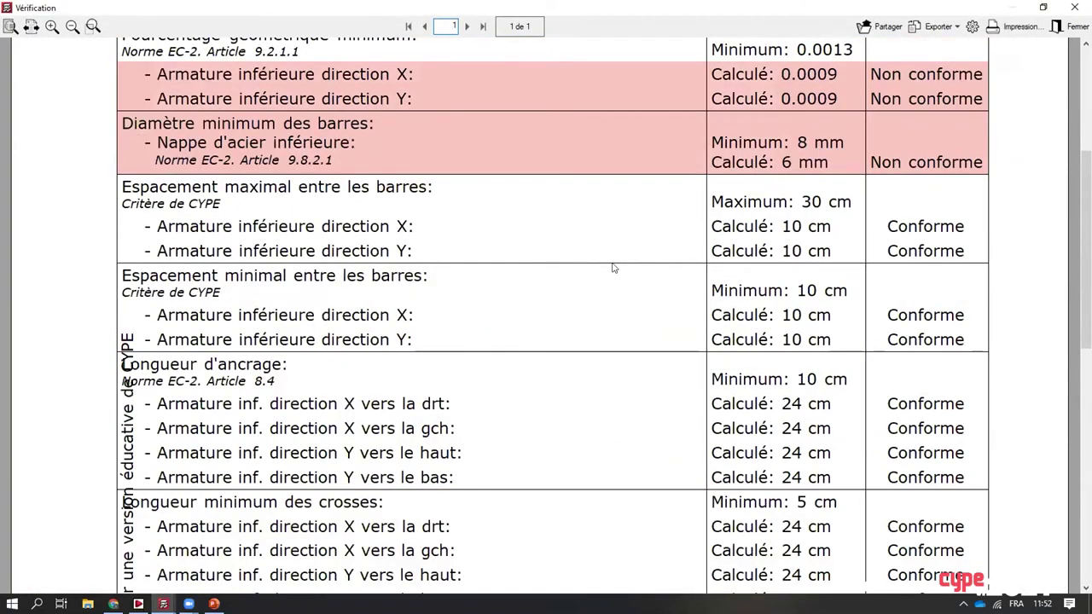
{"action": "left_click", "coordinate": [1073, 8]}
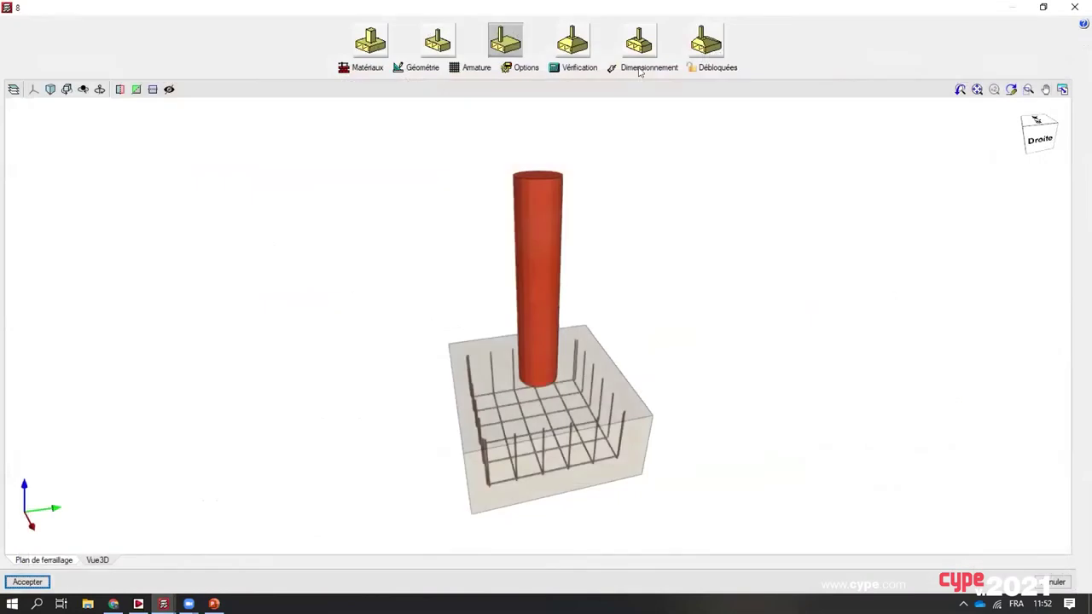
Automatically dimension the footing under column 8, declining the list of checks, and inspect its reinforcement in 3D.
{"action": "left_click", "coordinate": [641, 68]}
{"action": "left_click", "coordinate": [508, 332]}
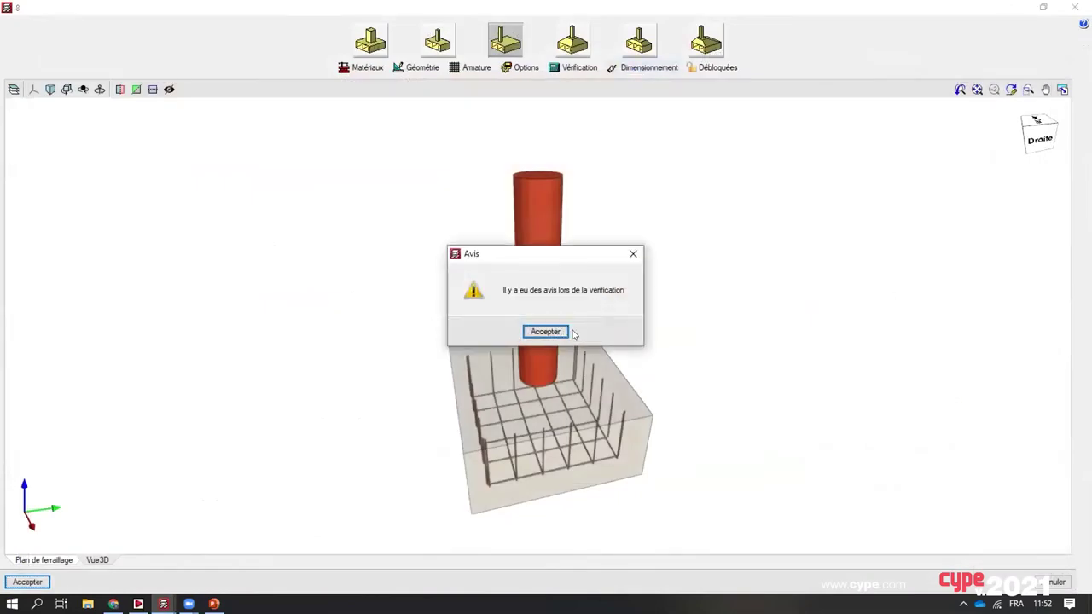
{"action": "left_click", "coordinate": [546, 331]}
{"action": "left_click", "coordinate": [649, 332]}
{"action": "middle_click_drag", "start_coordinate": [544, 356], "coordinate": [518, 355]}
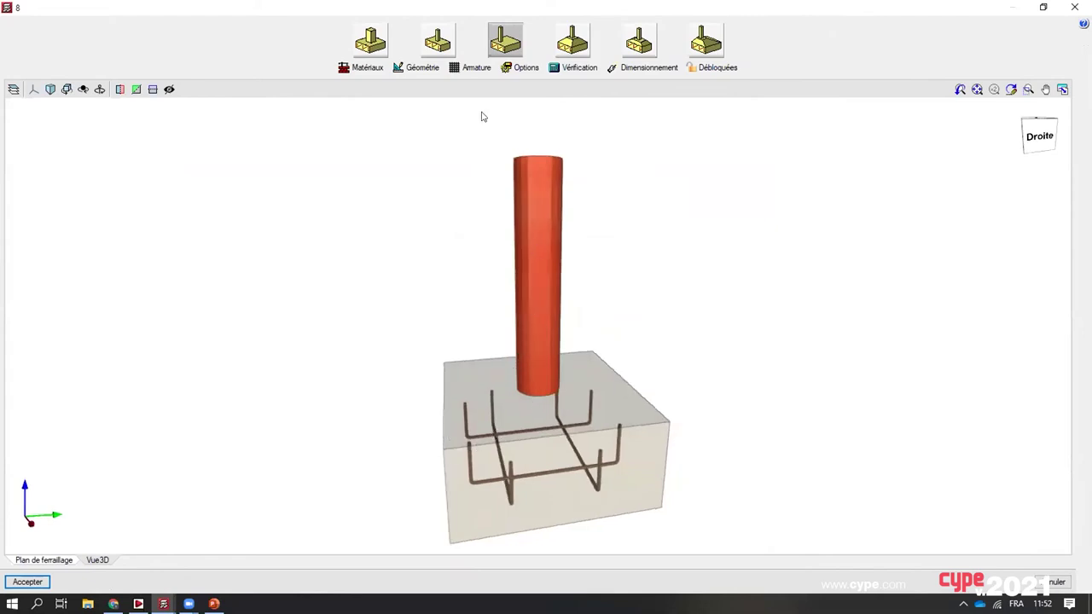
Review the reinforcement and geometry settings of the column 8 footing, then leave its editor without accepting.
{"action": "left_click", "coordinate": [465, 67]}
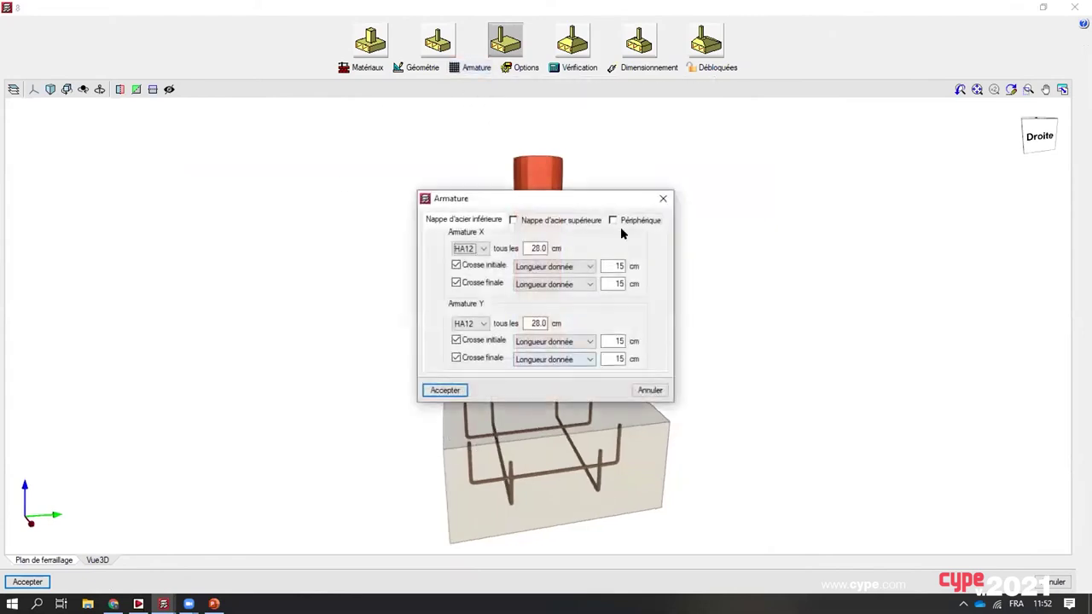
{"action": "left_click", "coordinate": [662, 198]}
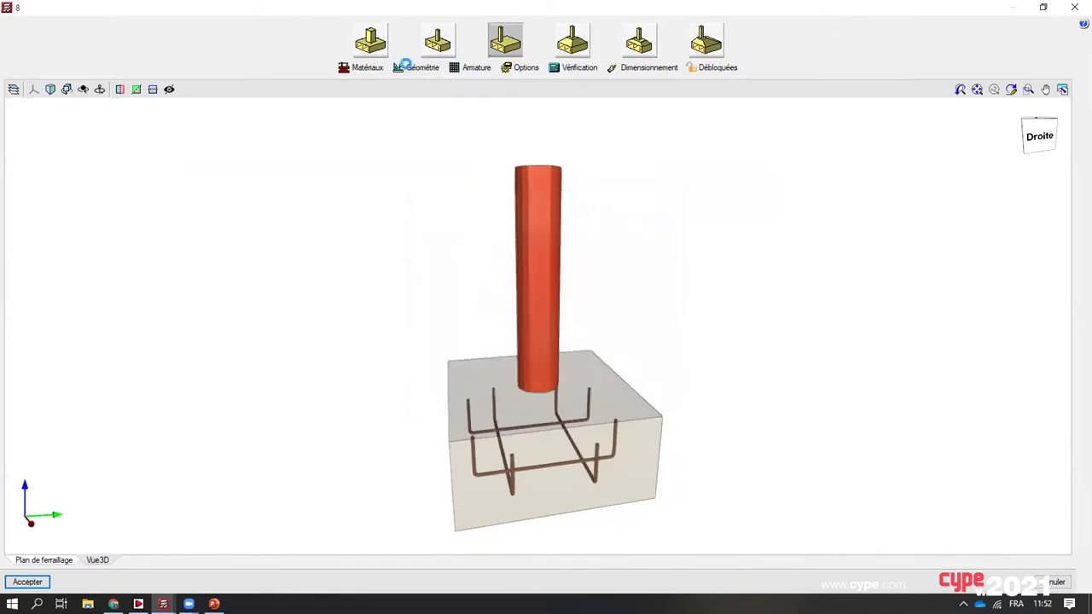
{"action": "left_click", "coordinate": [420, 66]}
{"action": "left_click", "coordinate": [626, 243]}
{"action": "left_click", "coordinate": [1074, 6]}
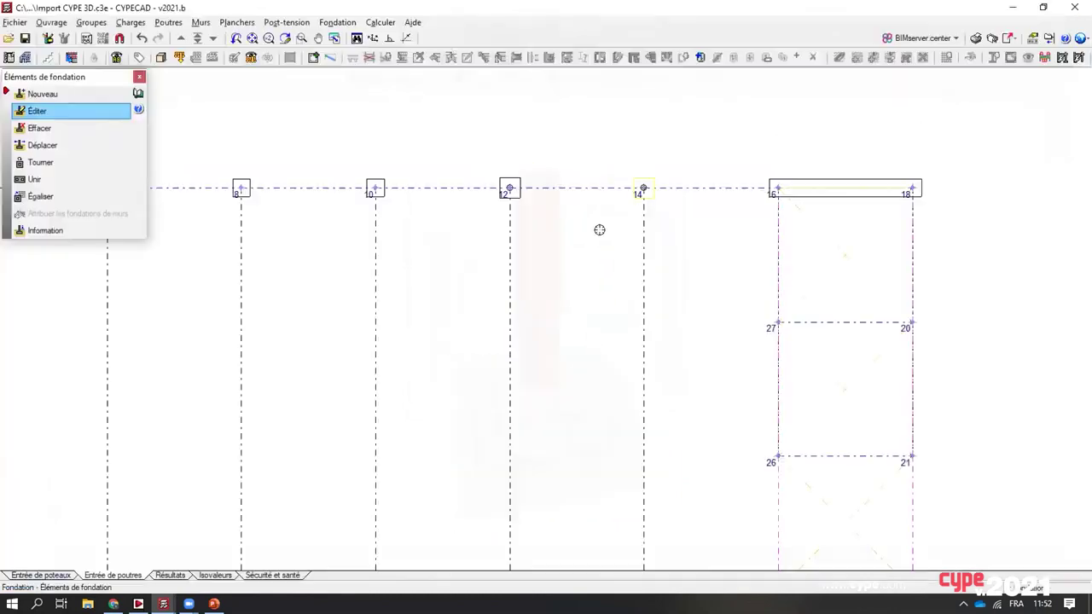
Show the whole hangar plan, close the foundation element tools and switch to the PowerPoint presentation.
{"action": "scroll", "coordinate": [598, 234], "scroll_direction": "down", "scroll_amount": 3}
{"action": "left_click", "coordinate": [138, 77]}
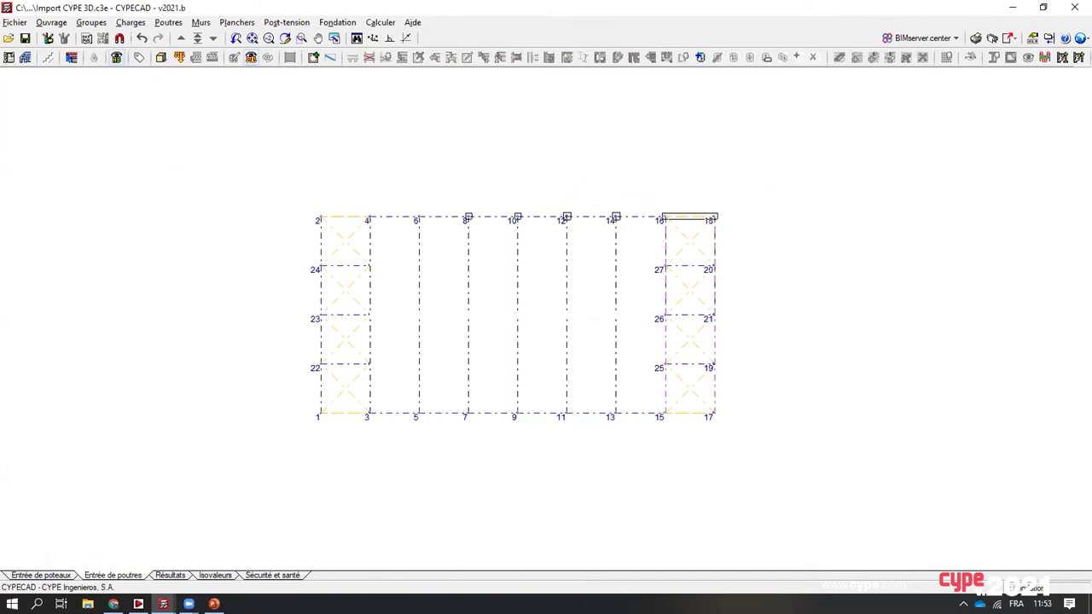
{"action": "left_click", "coordinate": [214, 604]}
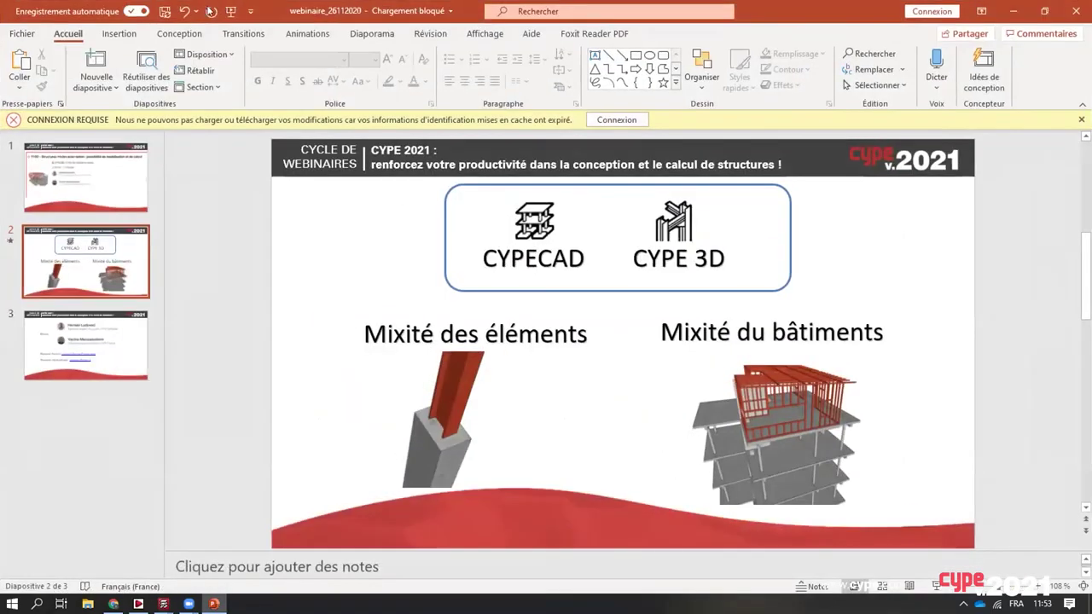